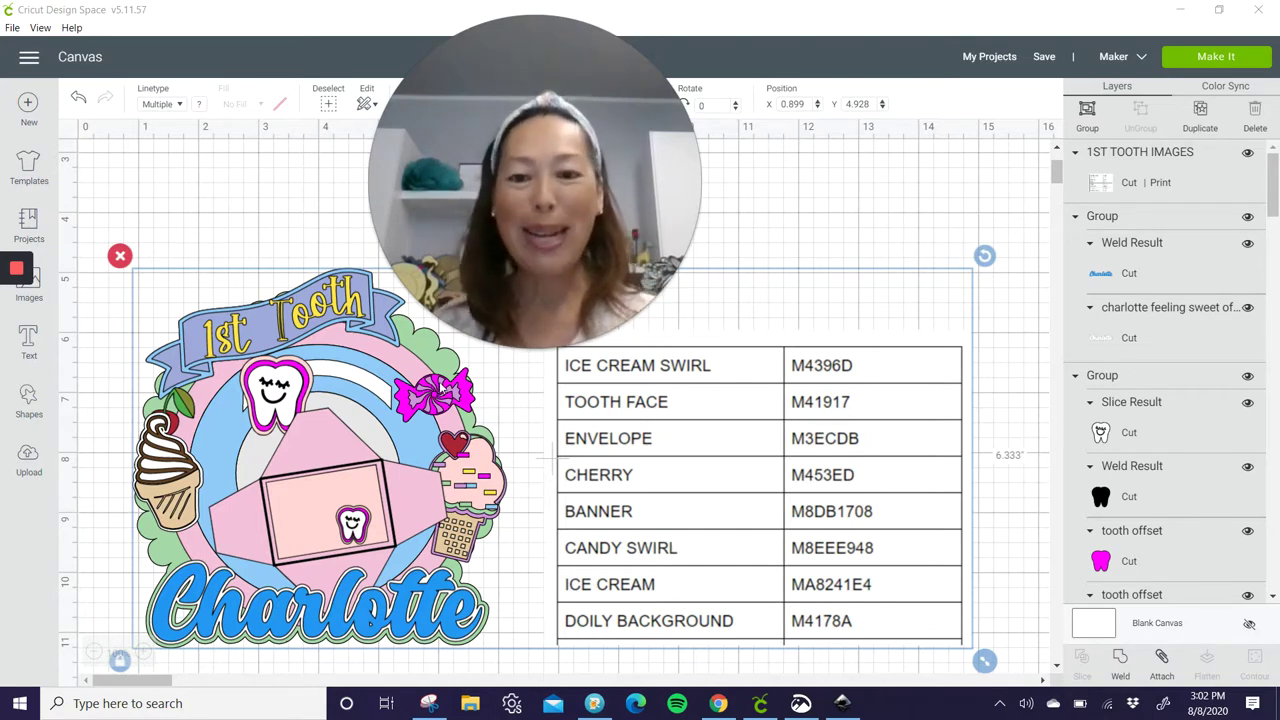
Step: Switch to Chrome to view the Cake Topper Slider Shaker Template product page
left_click(718, 703)
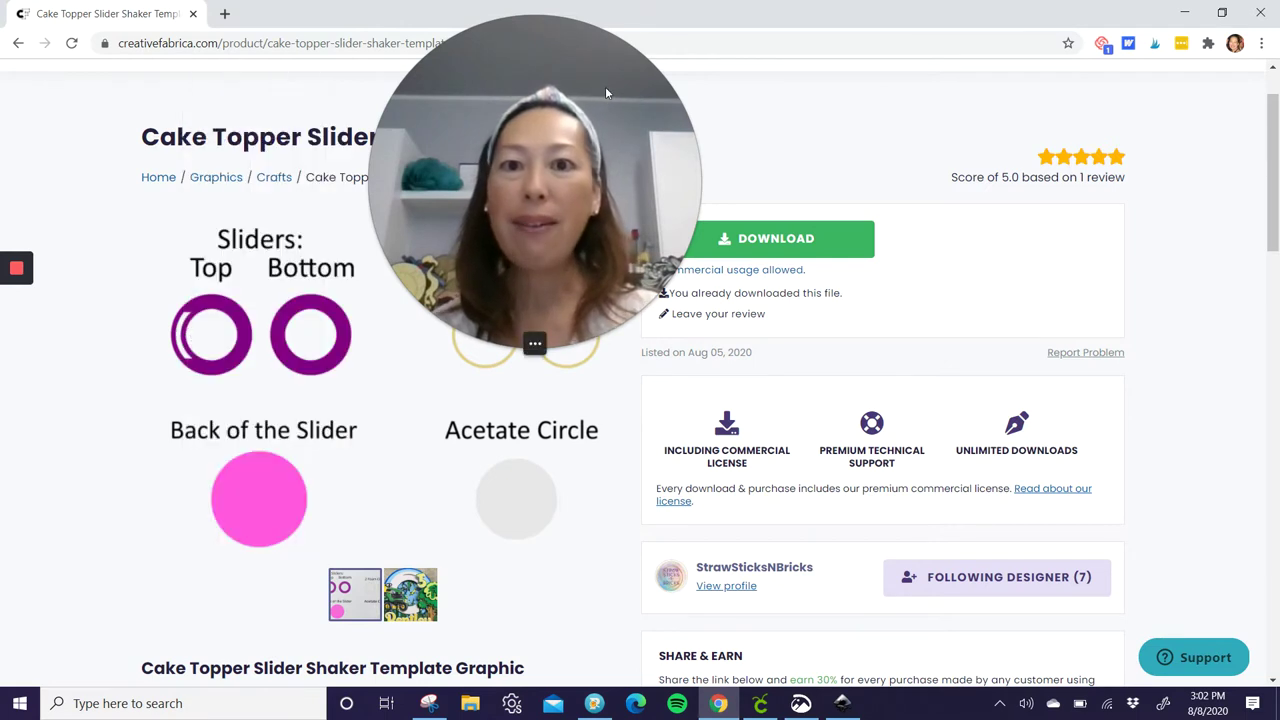
left_click_drag(605, 86, 1006, 152)
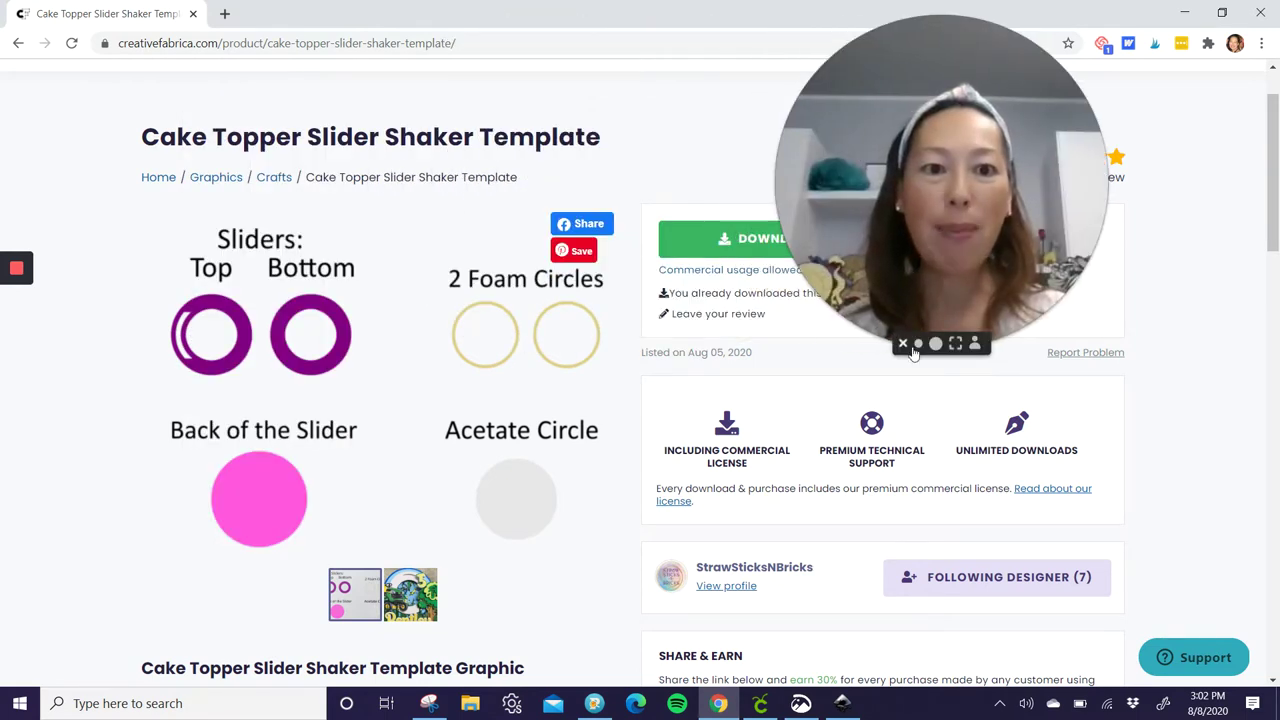
left_click(918, 343)
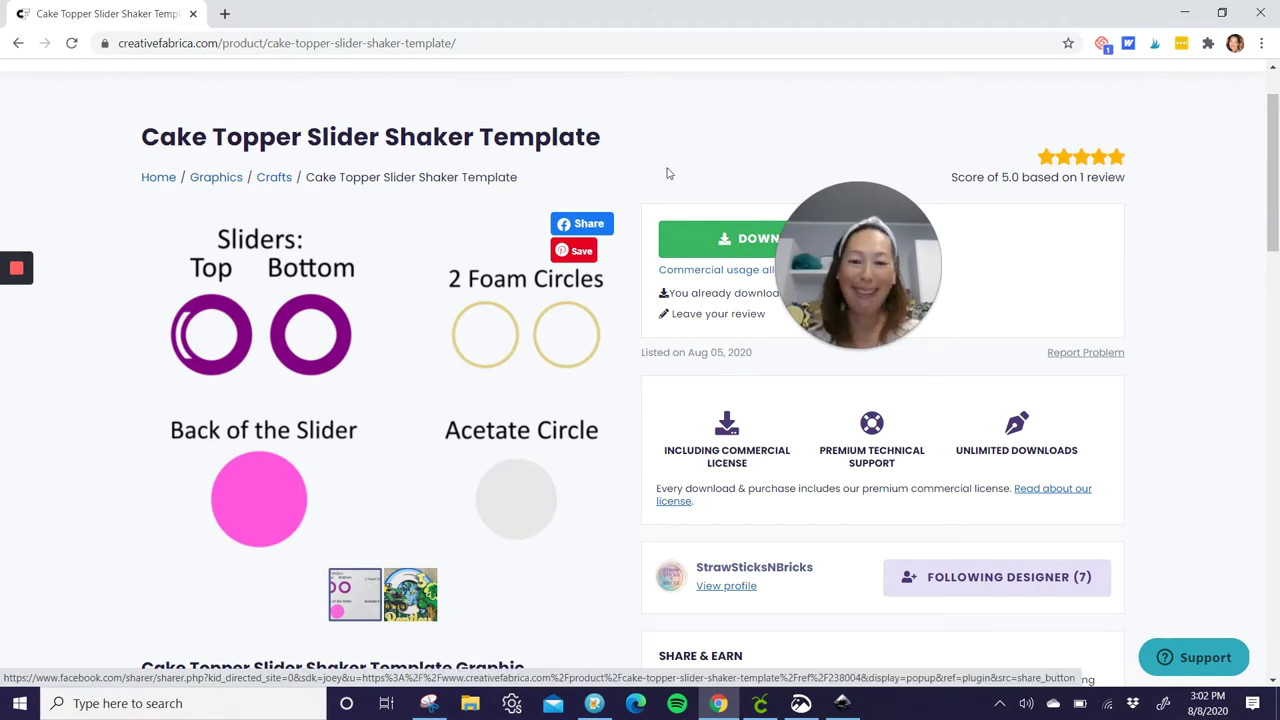
left_click_drag(840, 253, 812, 143)
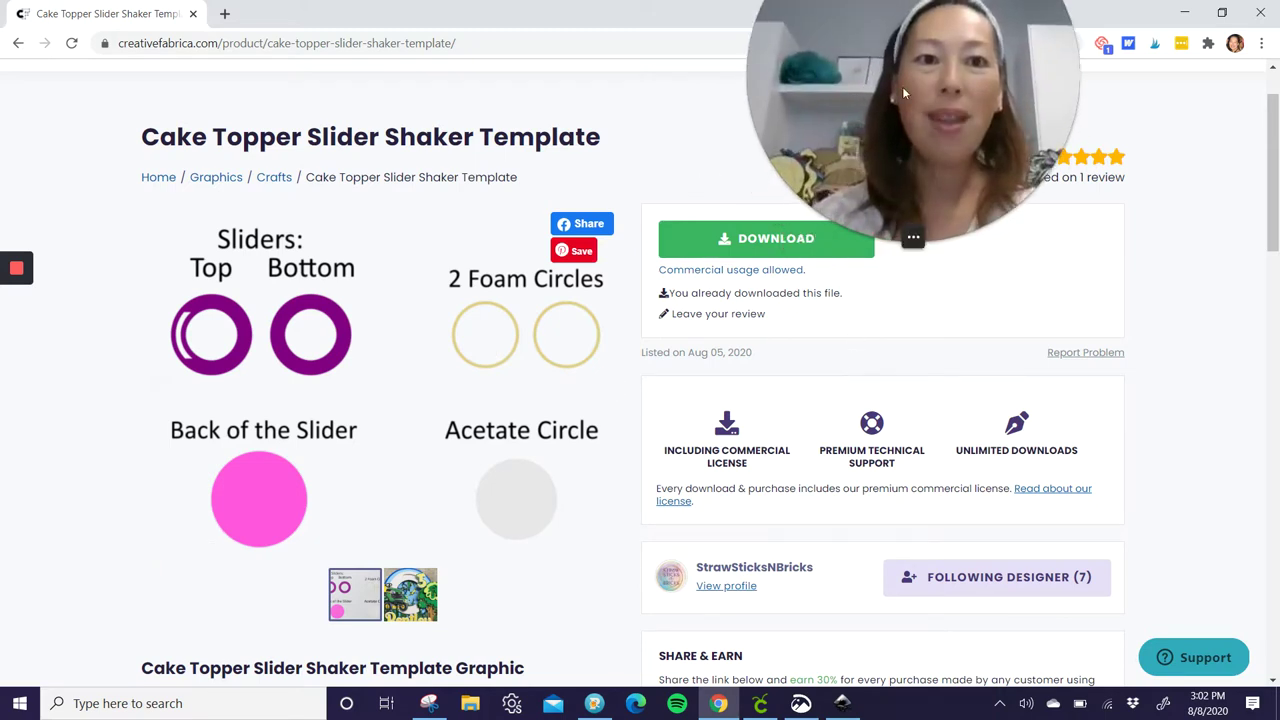
left_click_drag(902, 86, 730, 178)
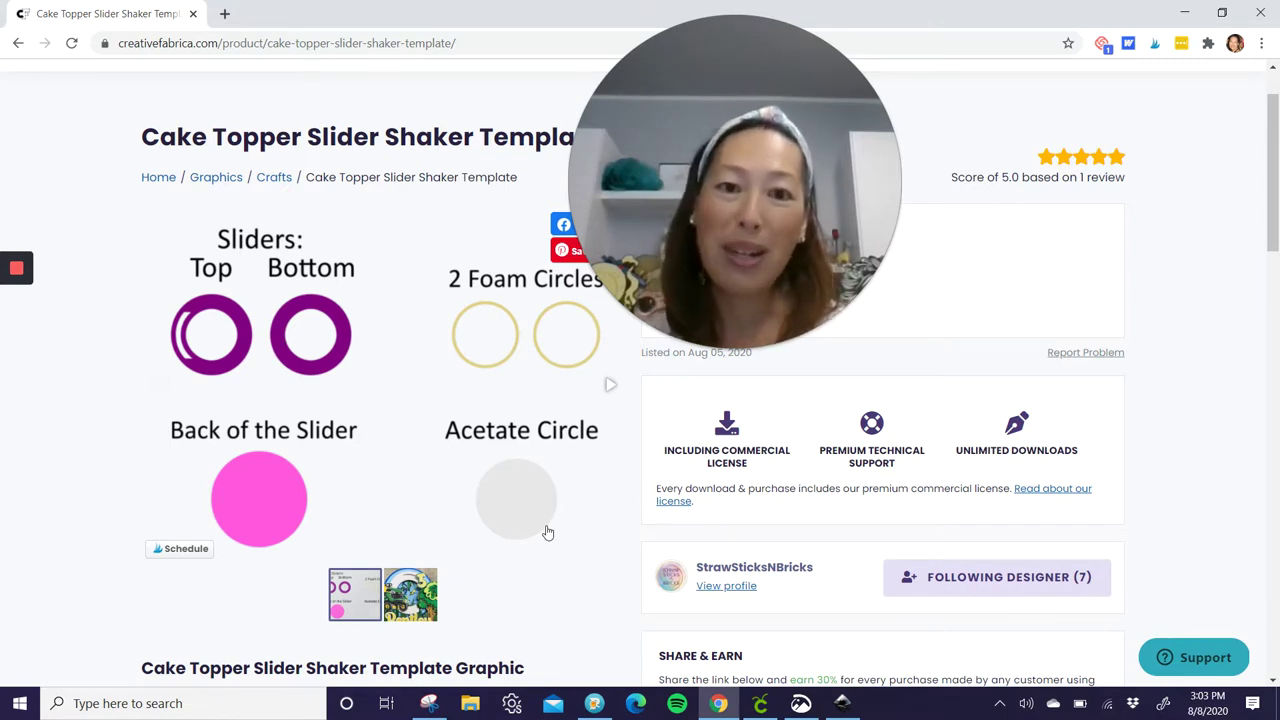
mouse_move(838, 218)
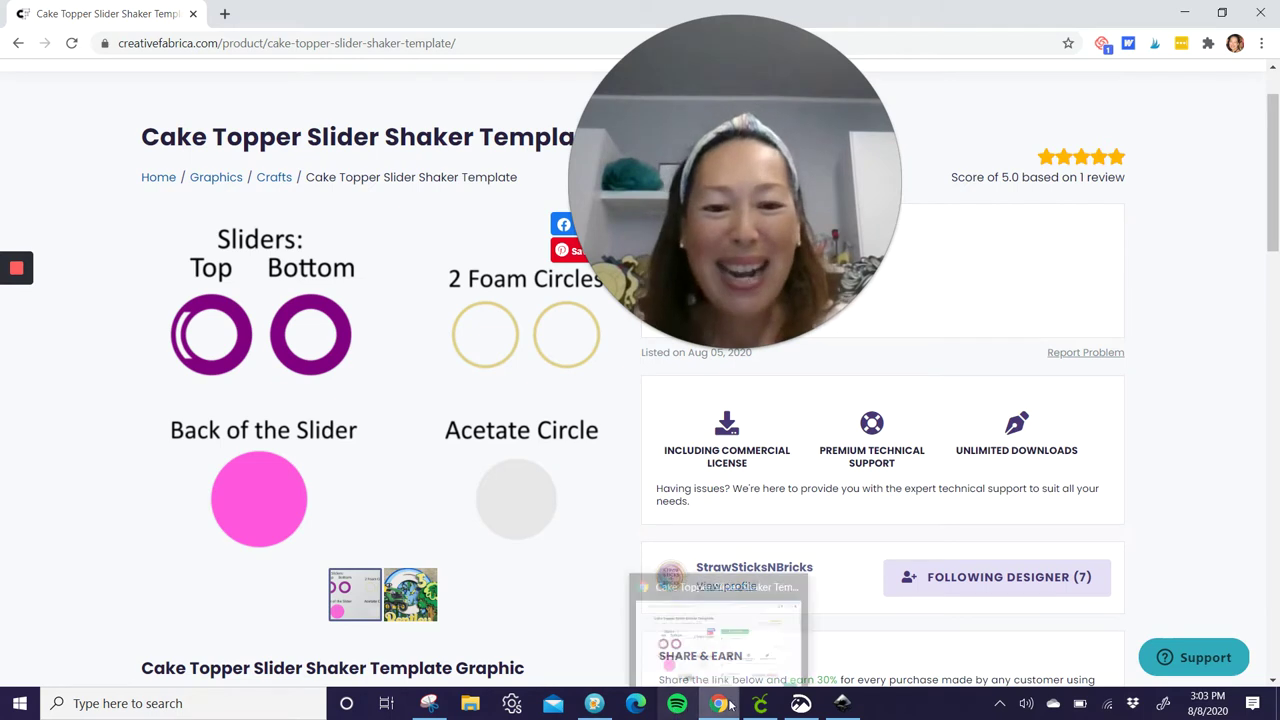
Step: Switch to FontLab Pad to work on the name set in the Feelin Sweet font
mouse_move(604, 710)
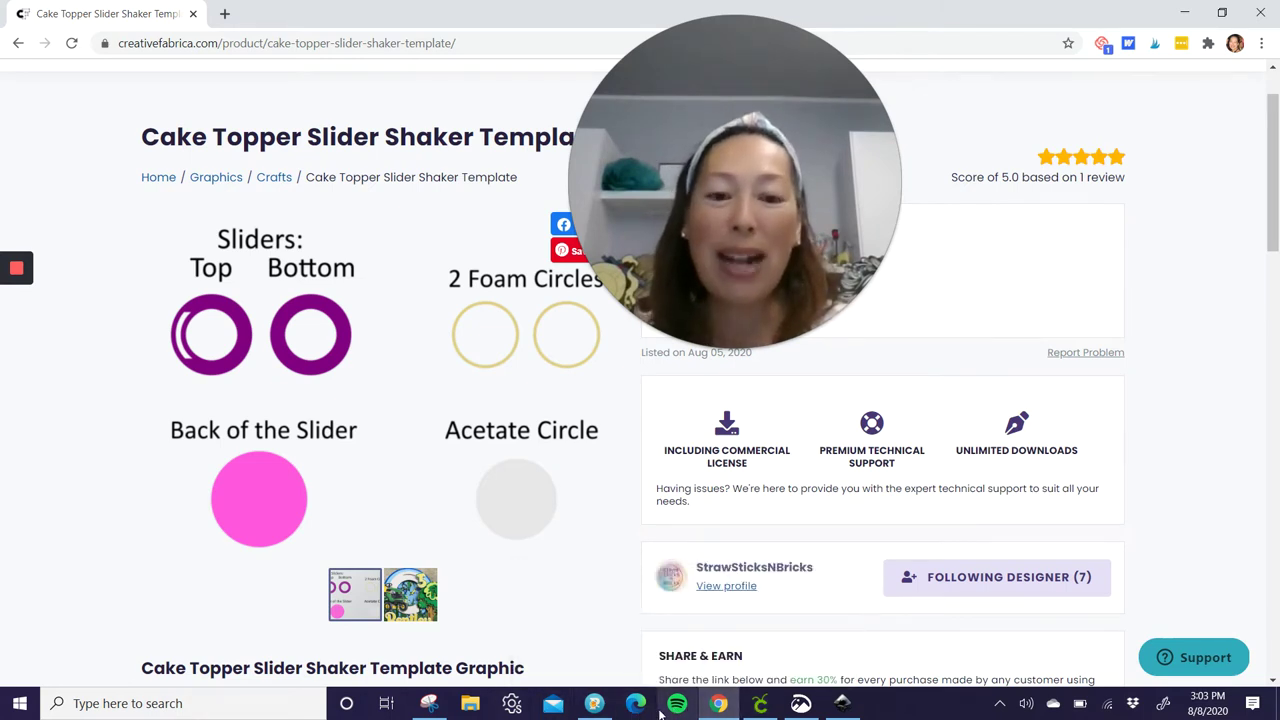
left_click(599, 705)
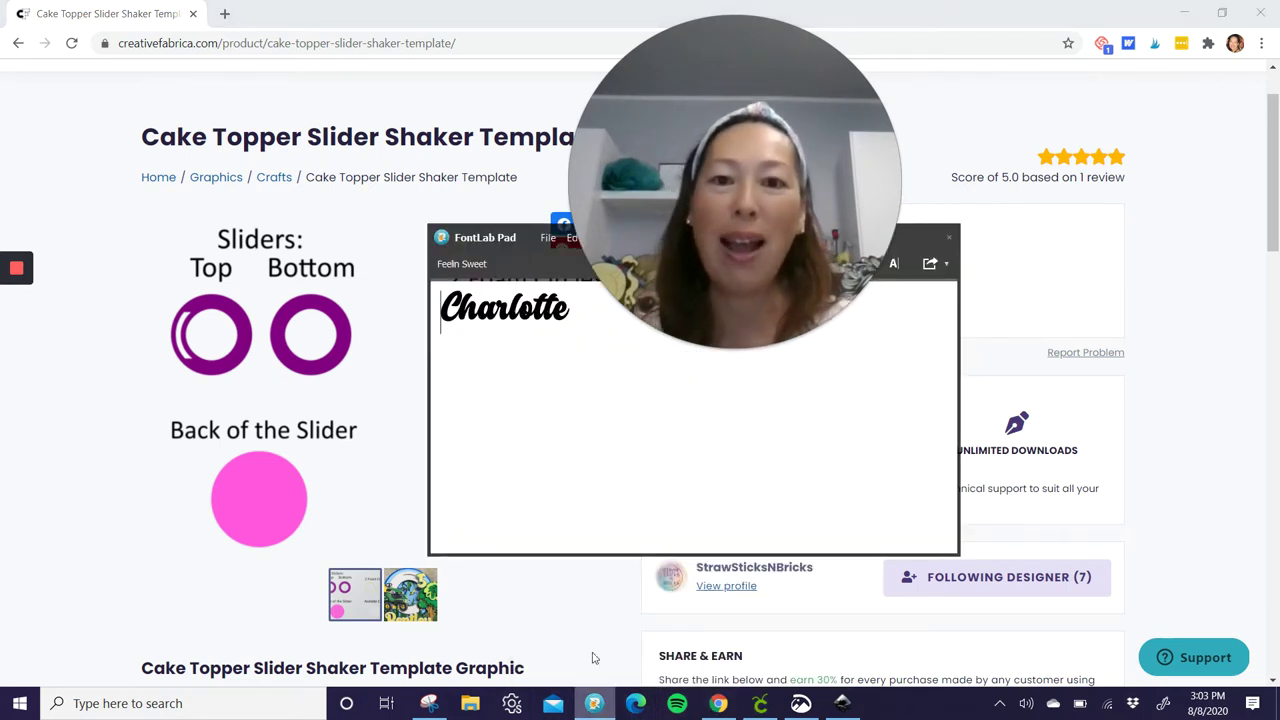
mouse_move(606, 406)
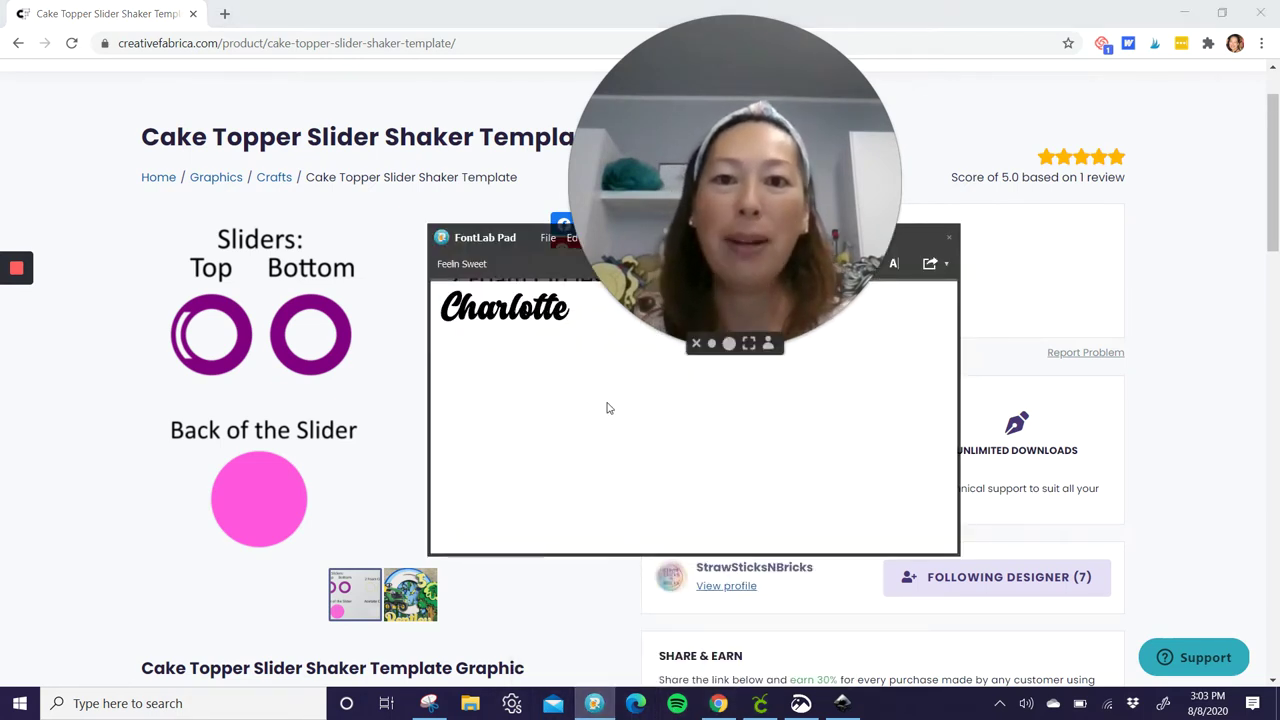
left_click(711, 345)
left_click_drag(655, 290, 767, 119)
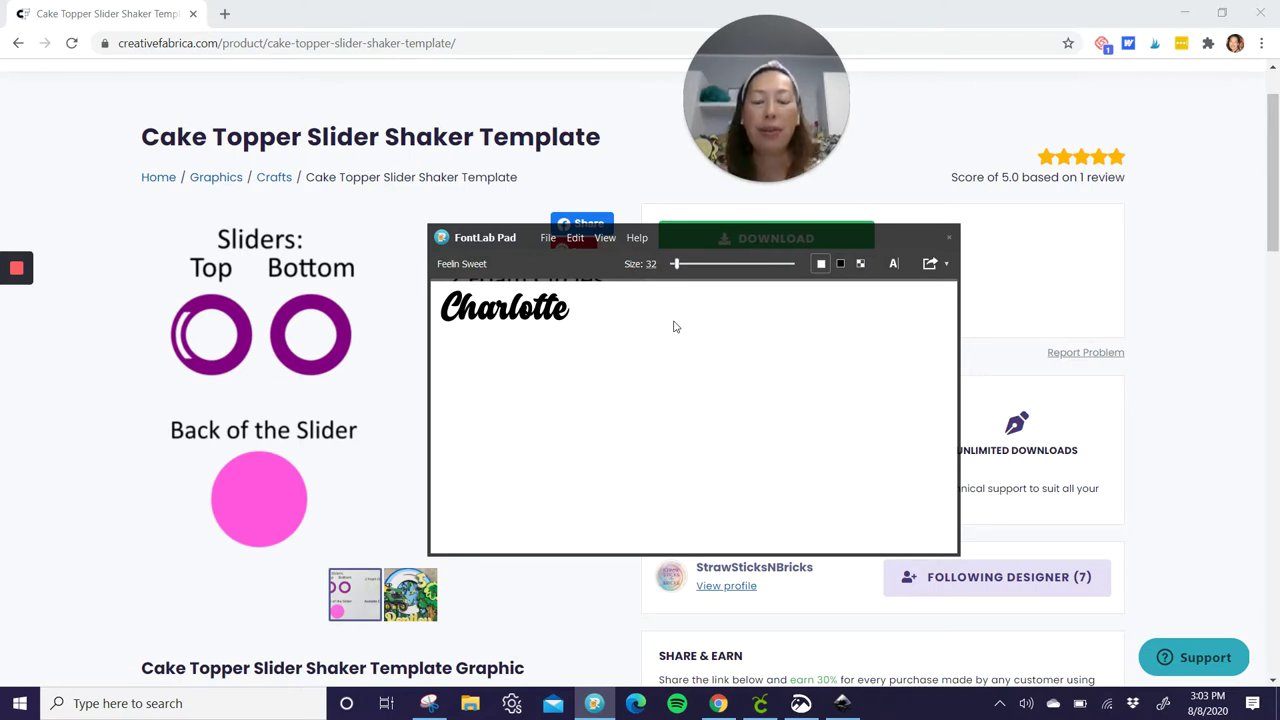
Step: Try adding "The Useless Crafter" after the name, and remove the added words again
type("The Useless Crafter")
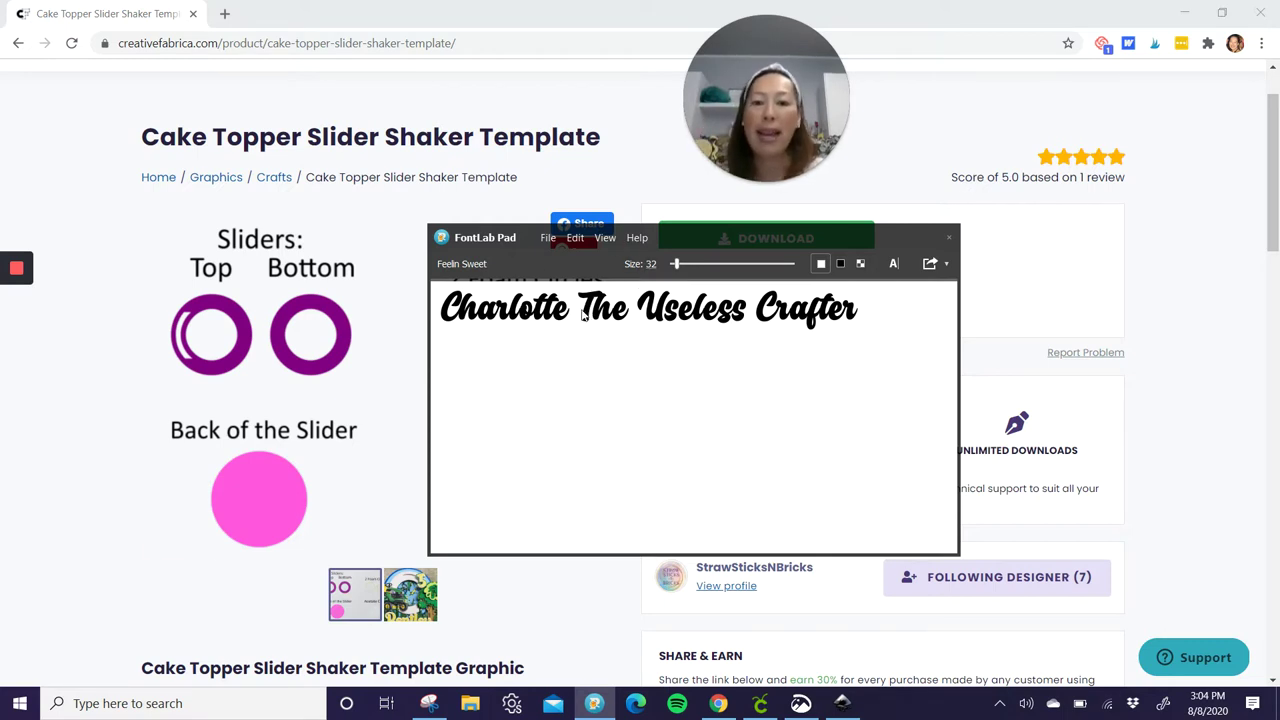
left_click_drag(877, 323, 591, 318)
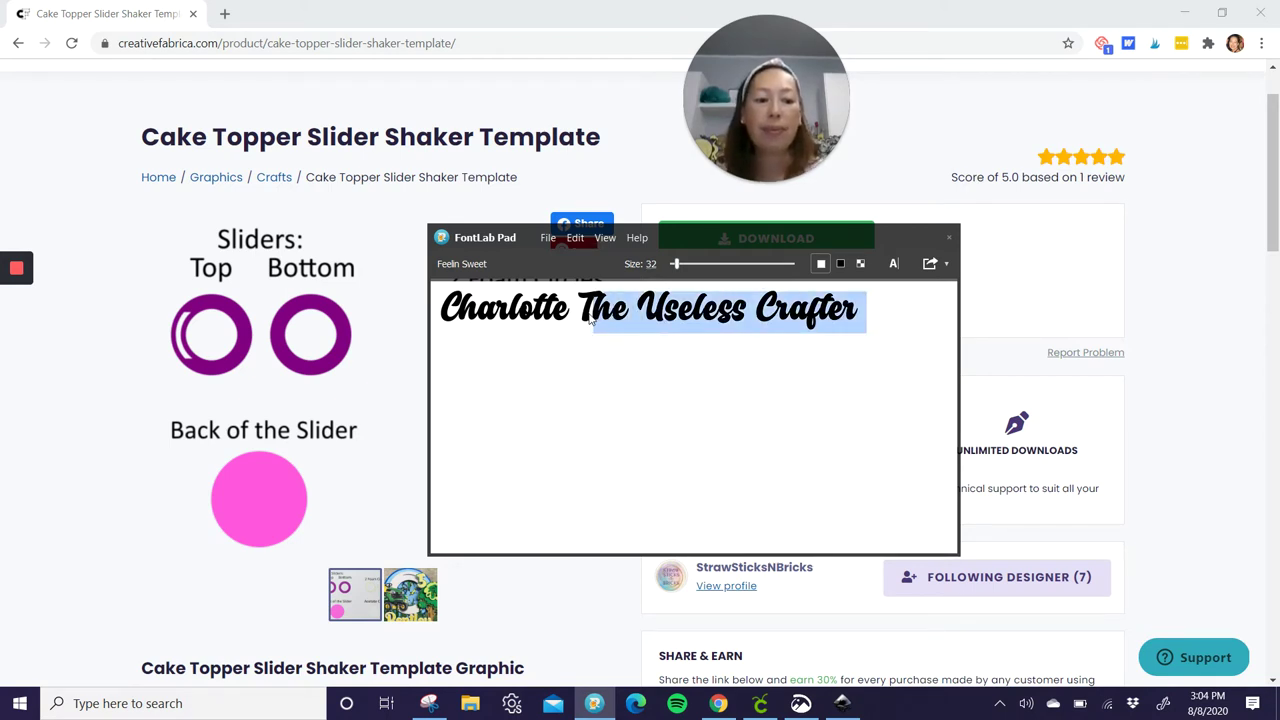
key("BackSpace")
key("BackSpace")
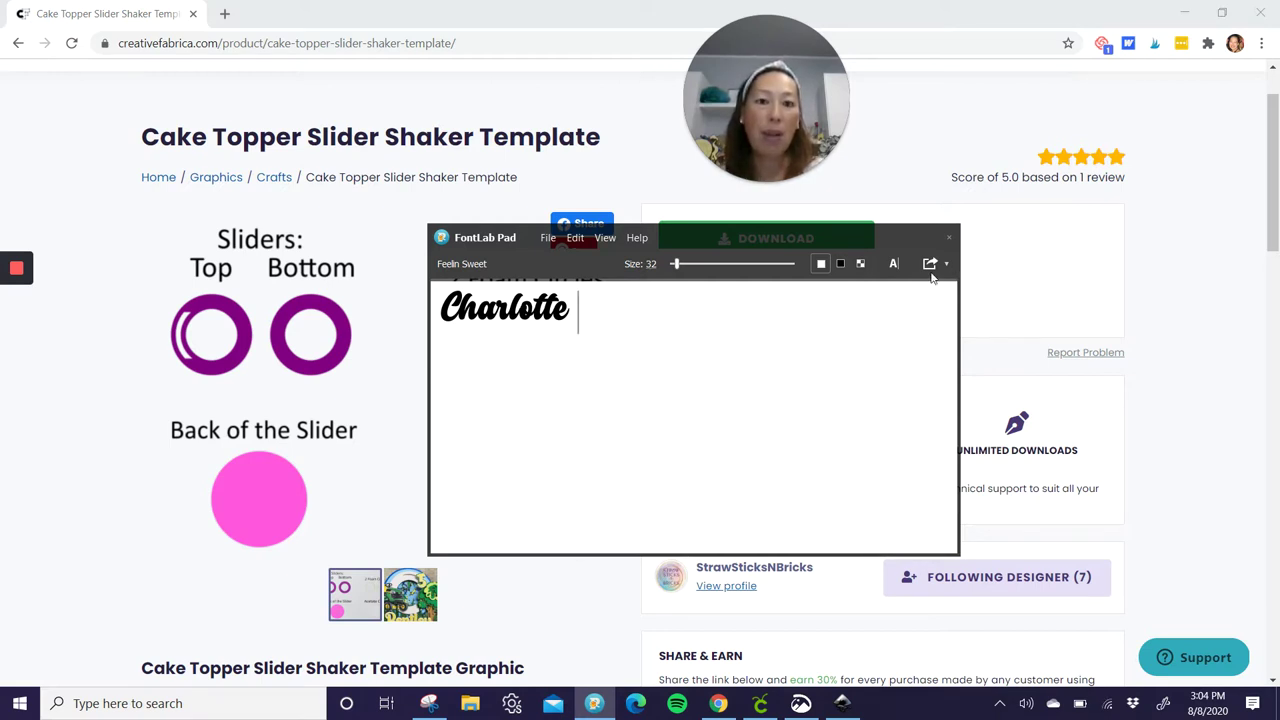
Step: Try the name in the recent font Haniberryku-4511716.zip, using the Haniberryku Alternate style
left_click(548, 240)
mouse_move(574, 292)
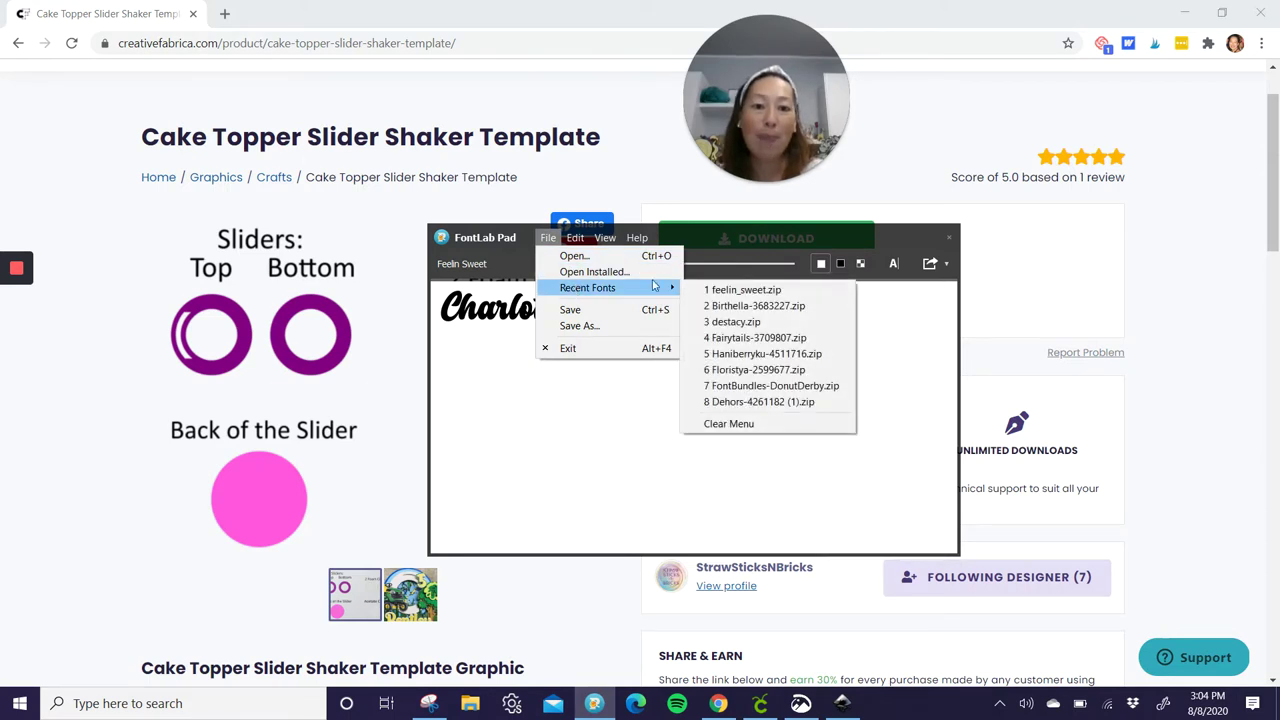
left_click(779, 355)
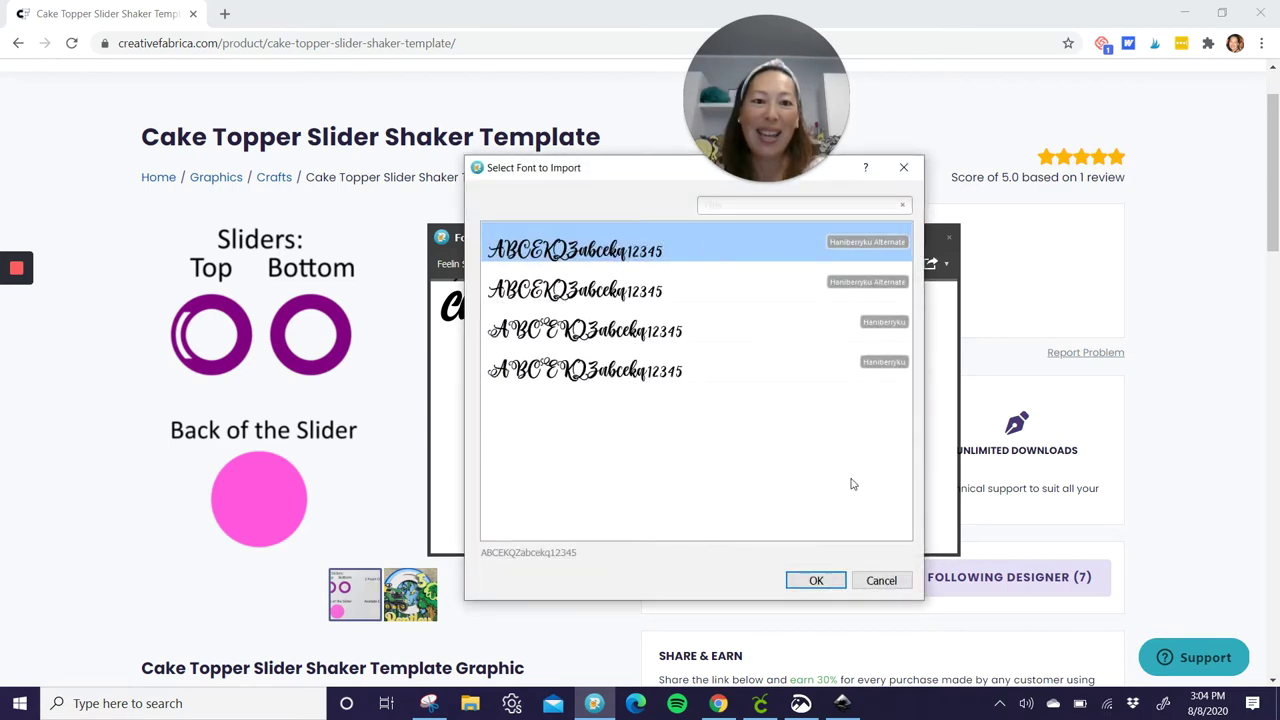
left_click(816, 580)
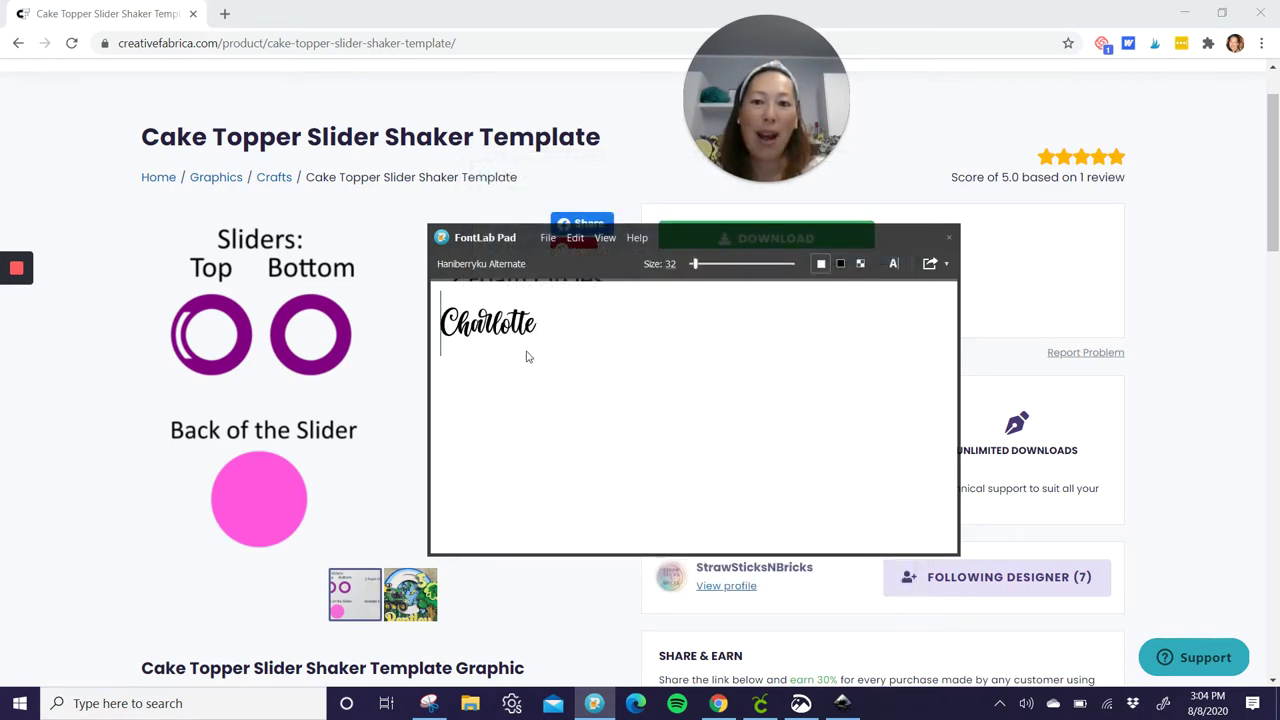
Step: Set the name in the Feelin Sweet style from the recent font feelin_sweet.zip, and bring up the picture copy and save options
left_click(549, 237)
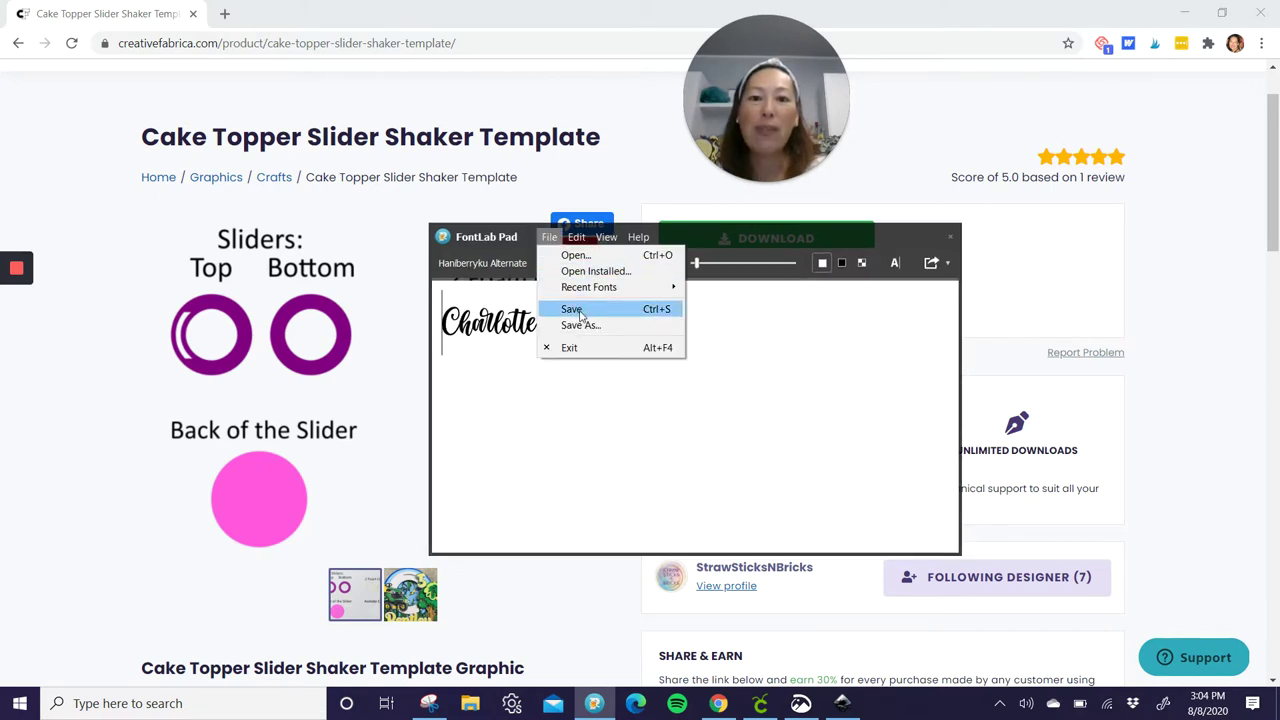
mouse_move(611, 290)
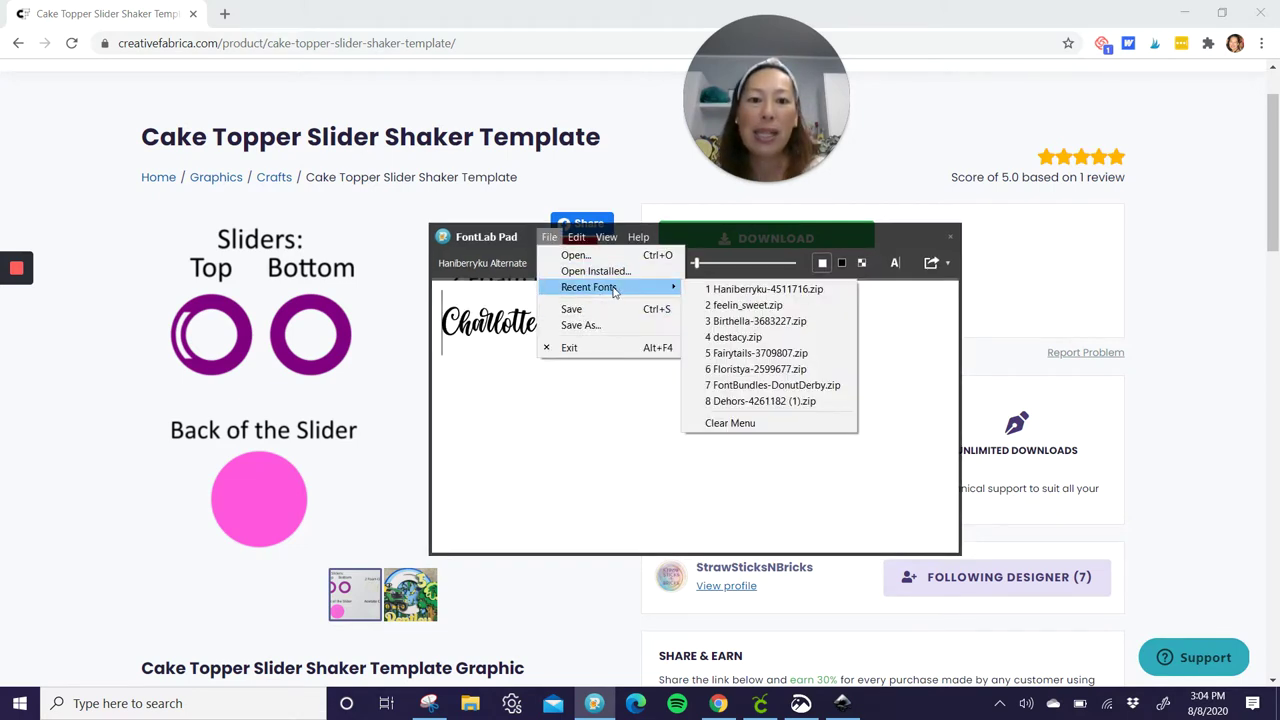
left_click(763, 306)
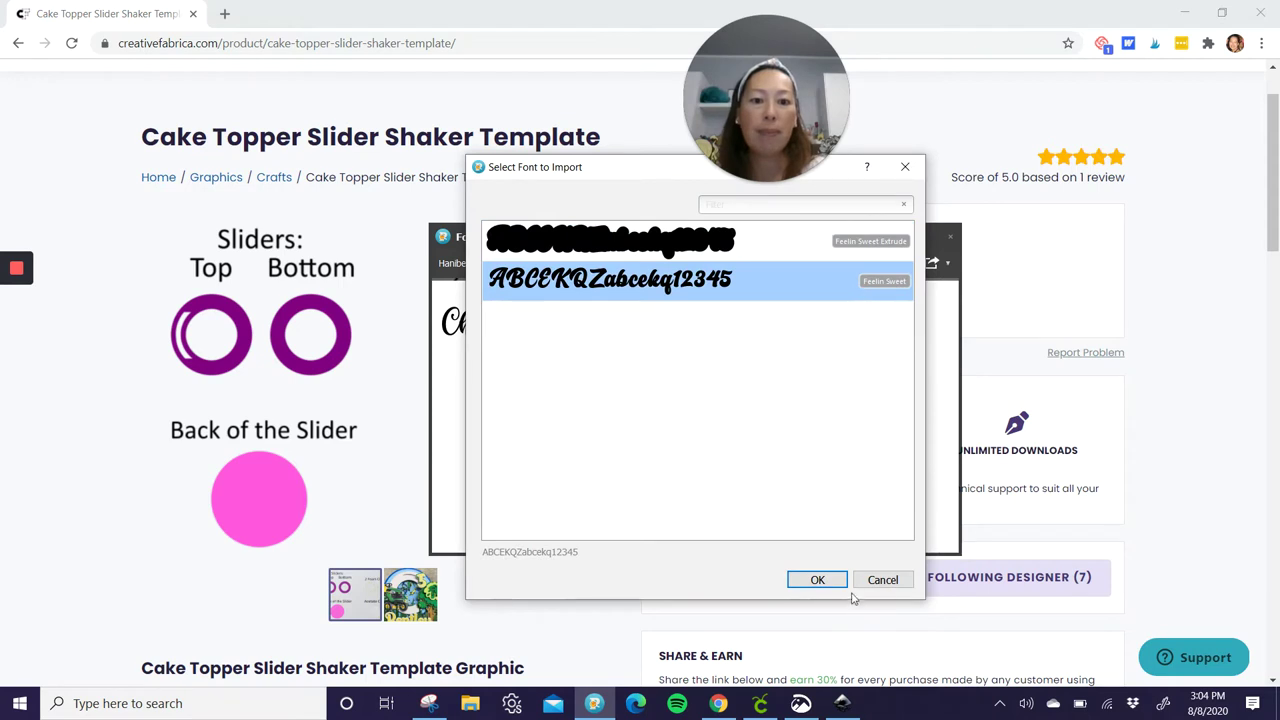
left_click(818, 579)
left_click(947, 263)
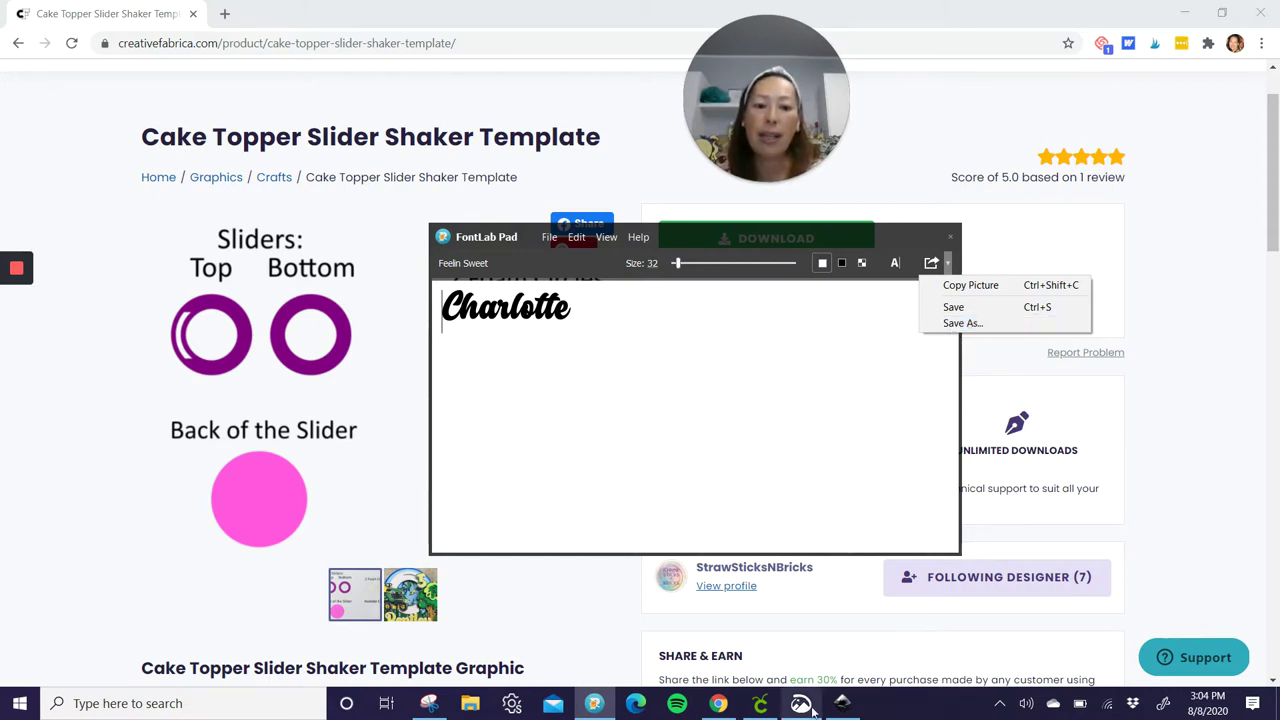
Step: Switch to Inkscape and import the name's Feeling Sweet SVG without offset from the Desktop folder
left_click(843, 703)
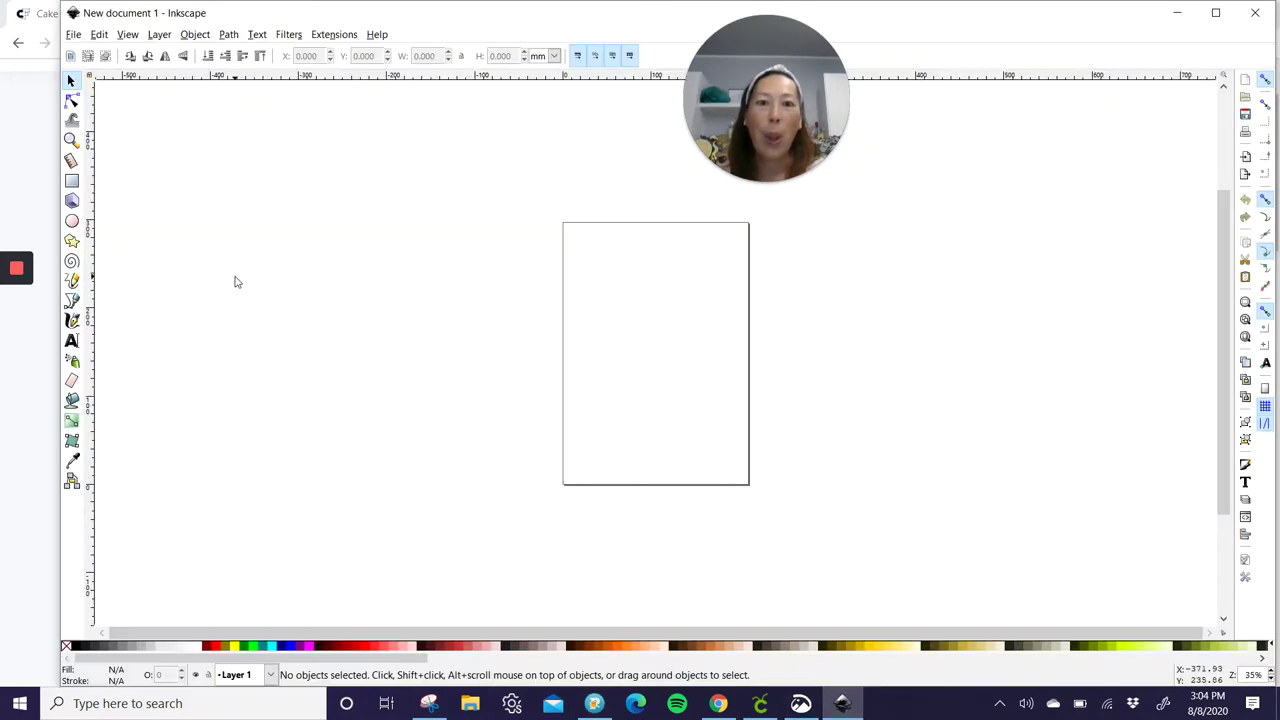
left_click_drag(748, 72, 540, 29)
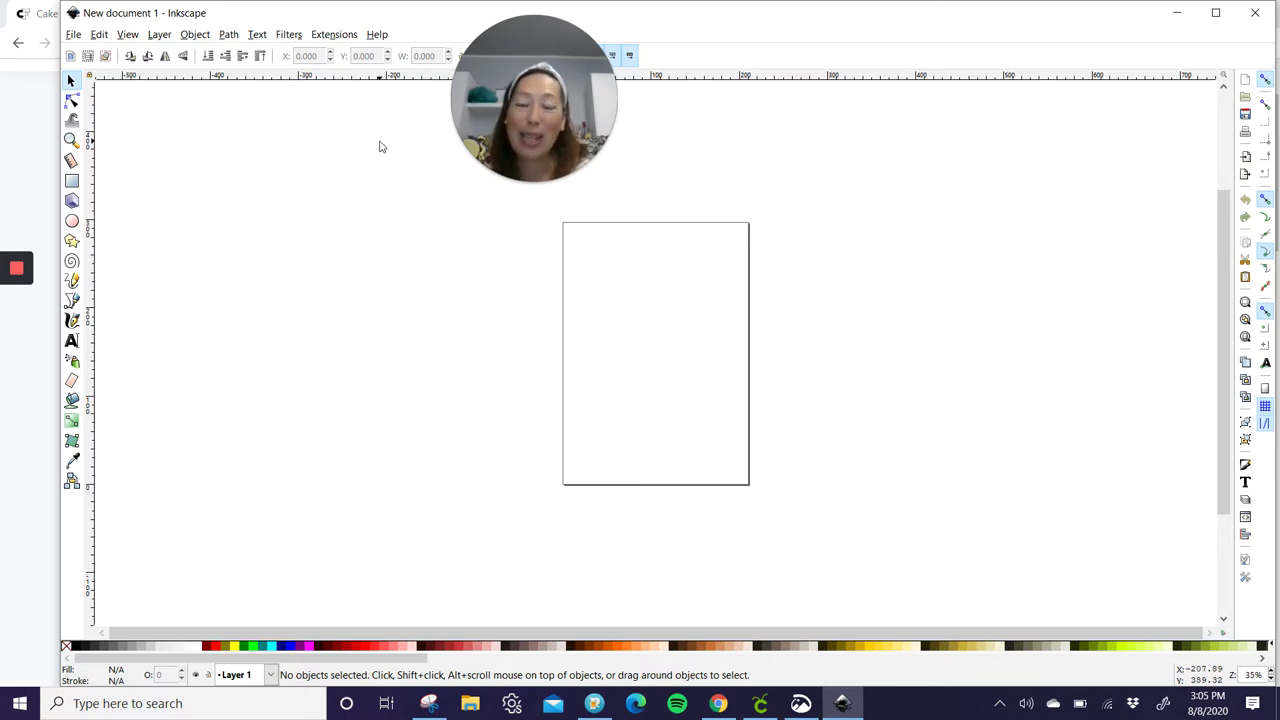
left_click(80, 37)
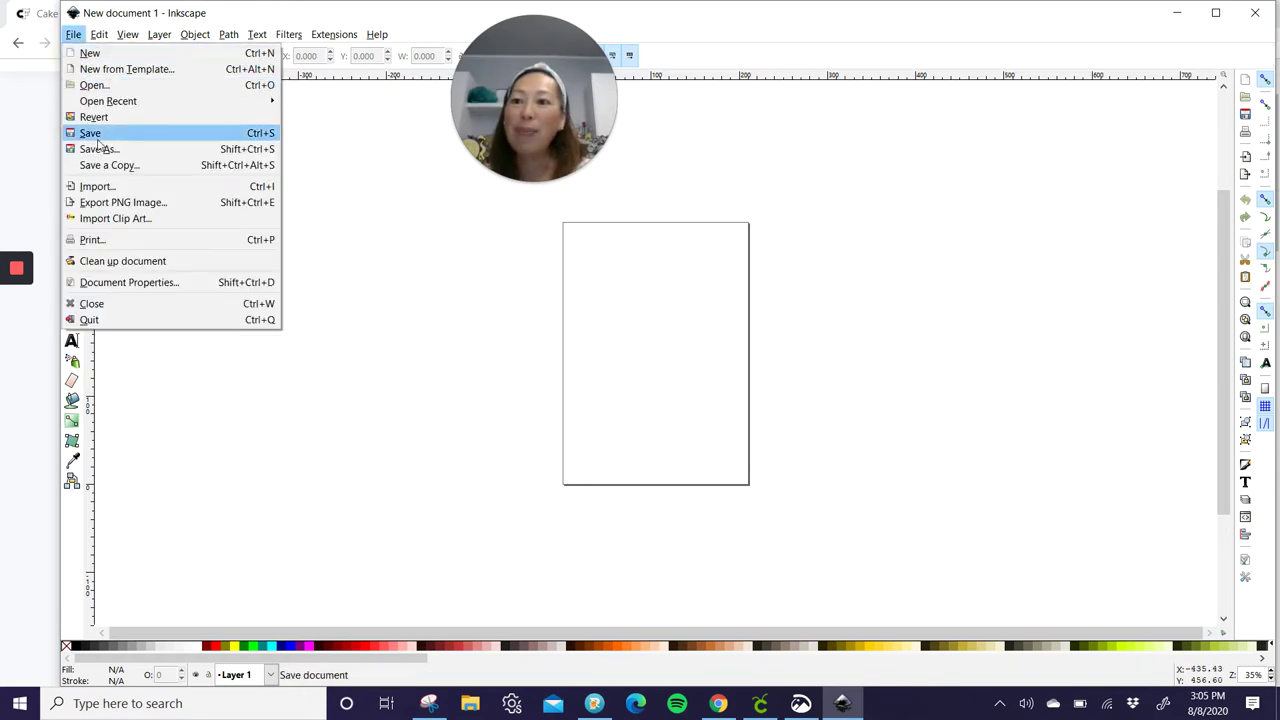
left_click(102, 186)
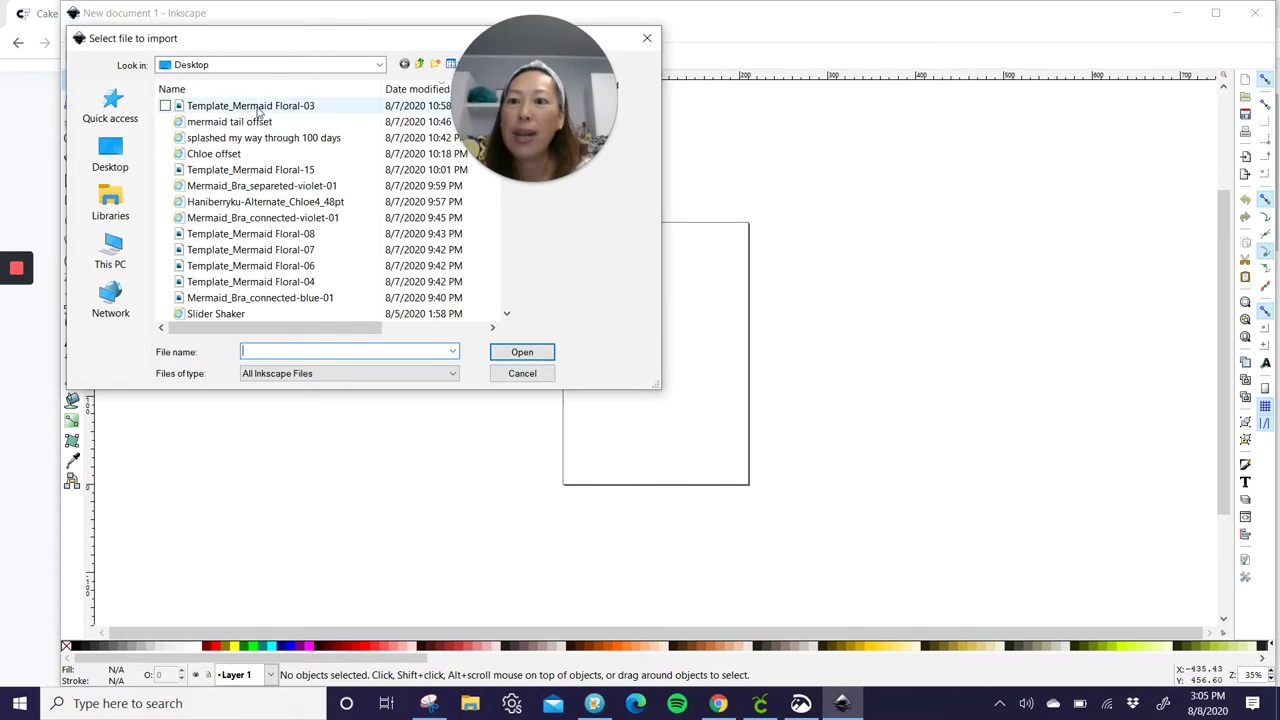
scroll(245, 215, "down", 3)
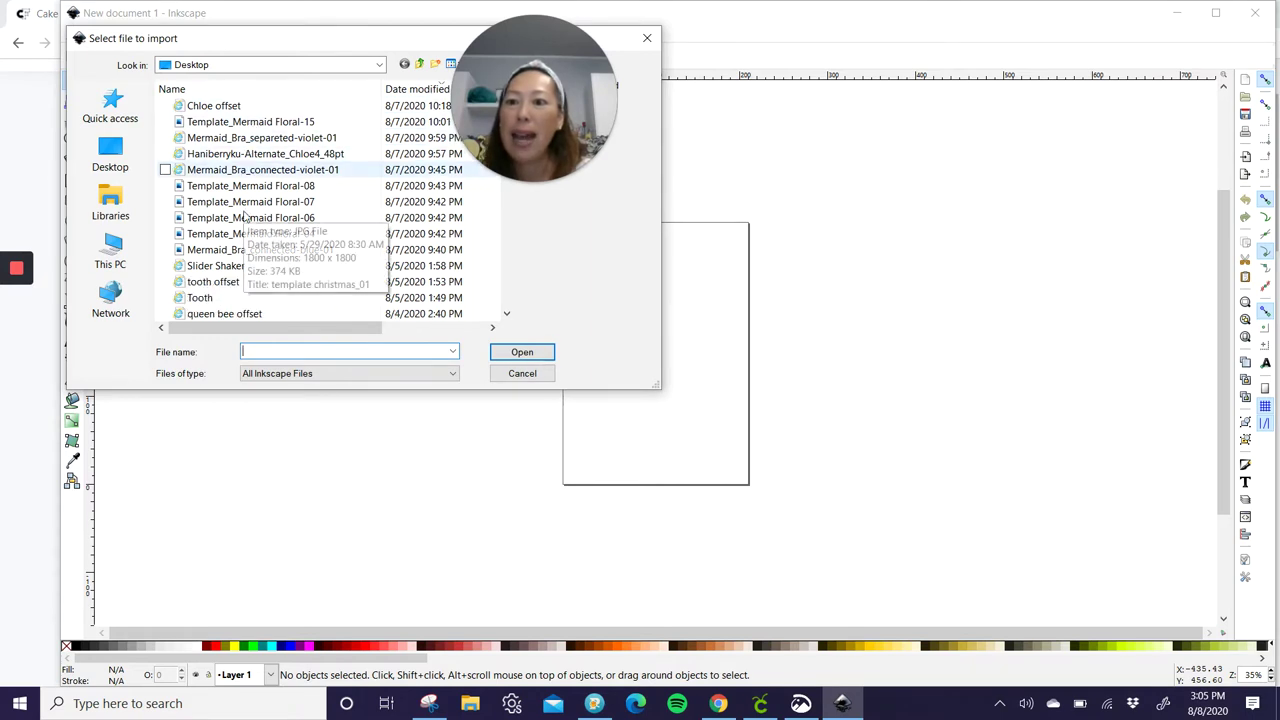
scroll(245, 215, "down", 2)
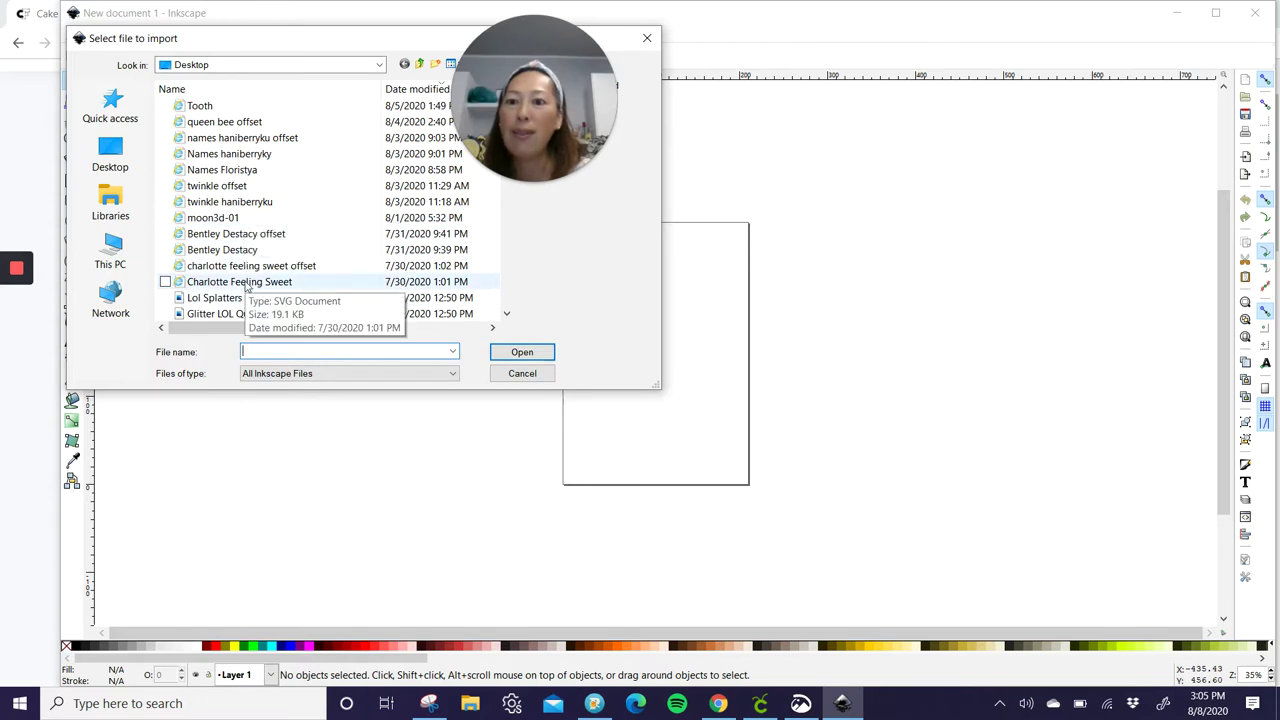
left_click(245, 282)
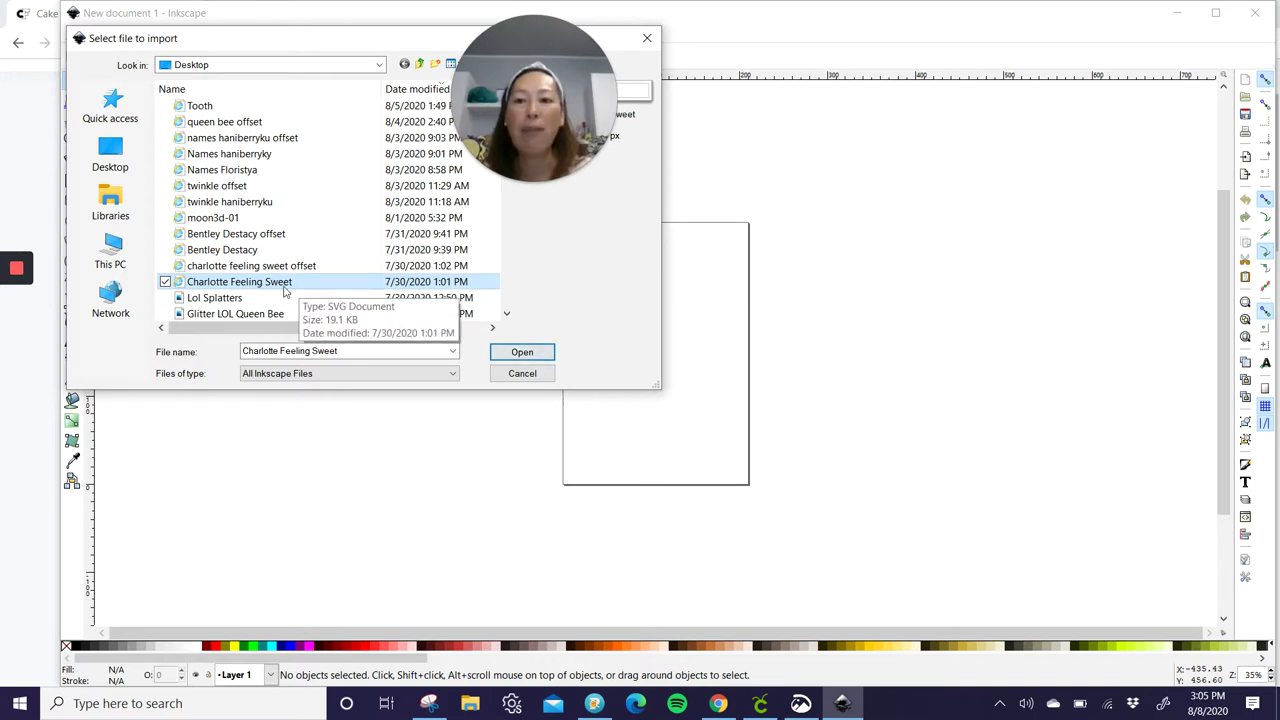
left_click(527, 356)
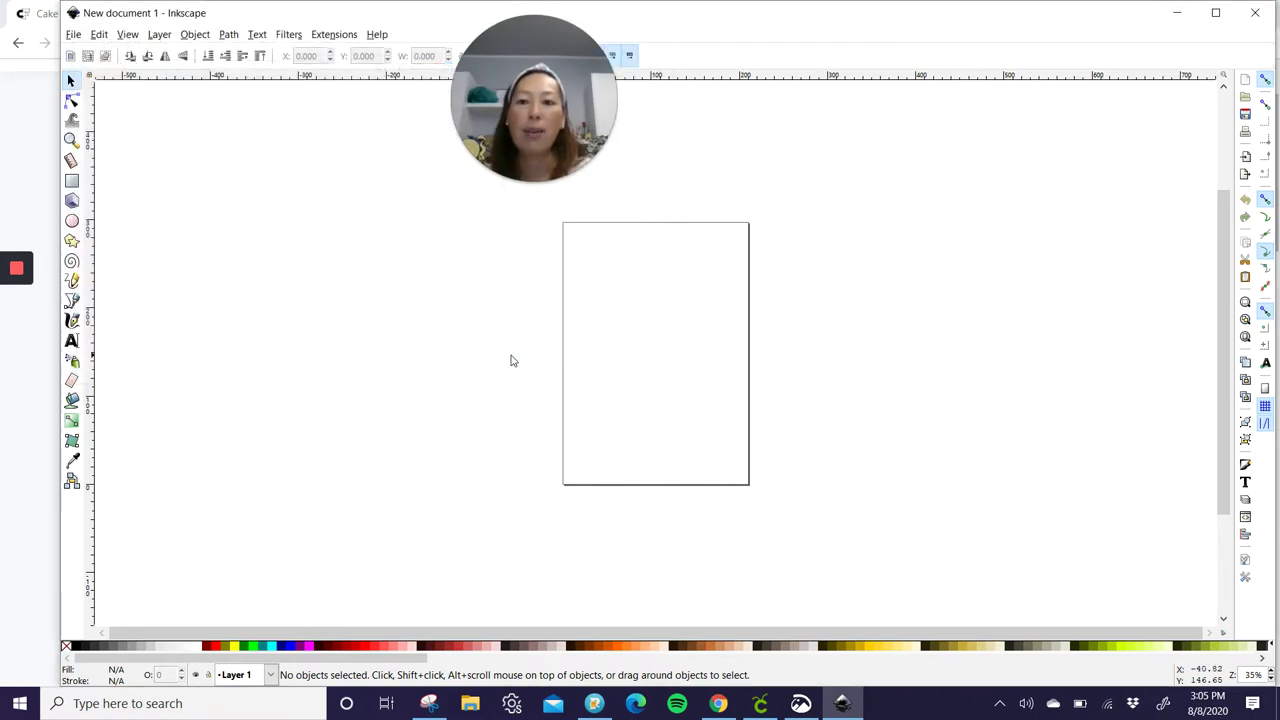
Step: Enlarge the imported name to about 570 mm wide with its proportions locked, reposition it across the page's upper half, and deselect it
left_click_drag(494, 141, 622, 120)
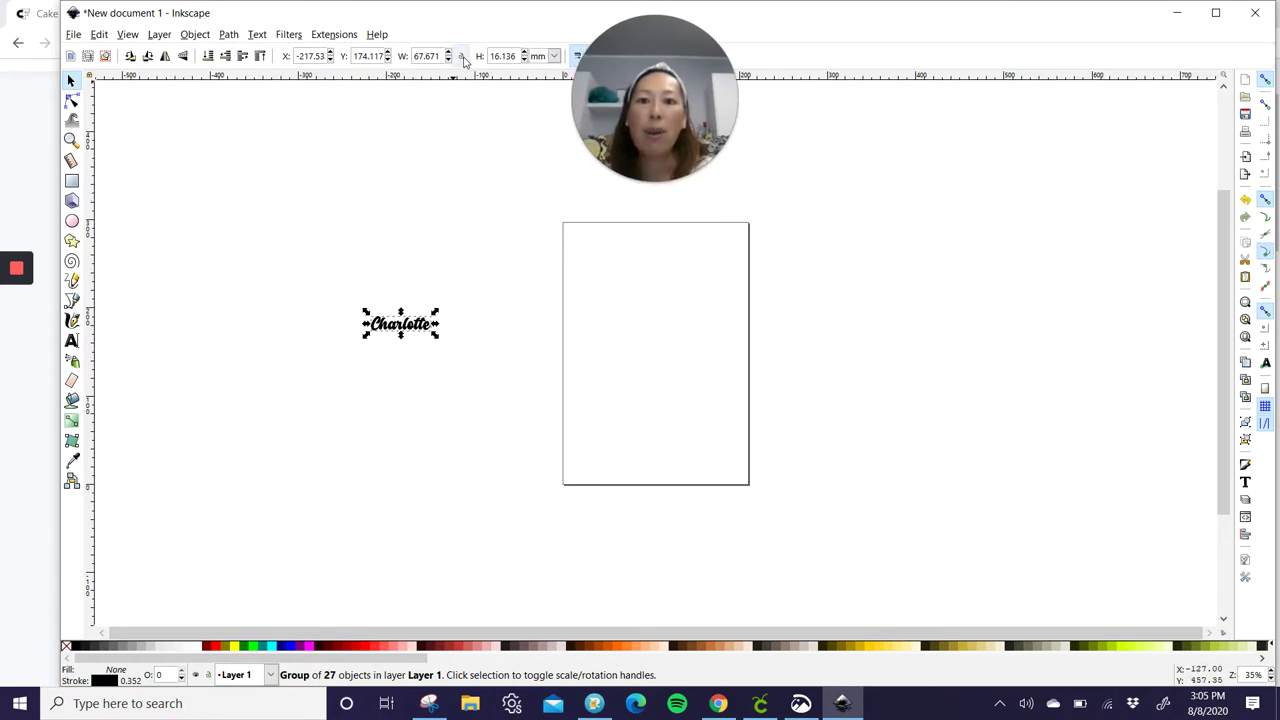
left_click(461, 57)
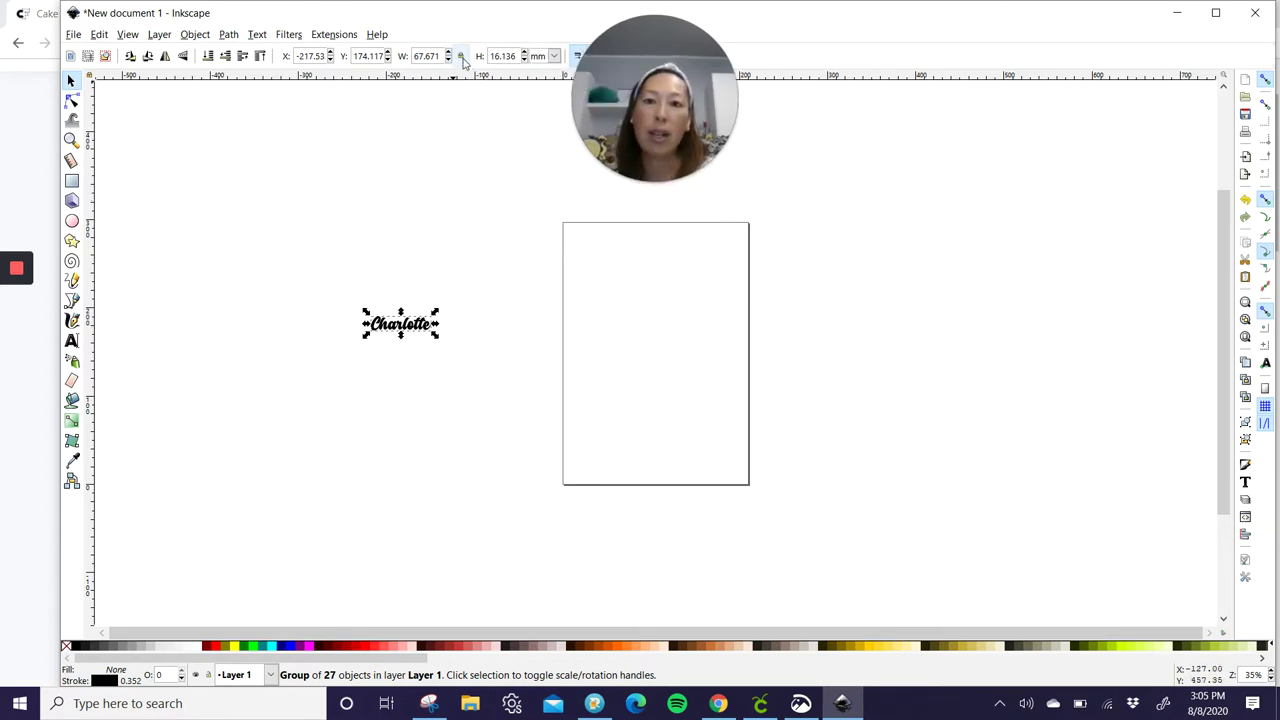
left_click_drag(435, 339, 846, 514)
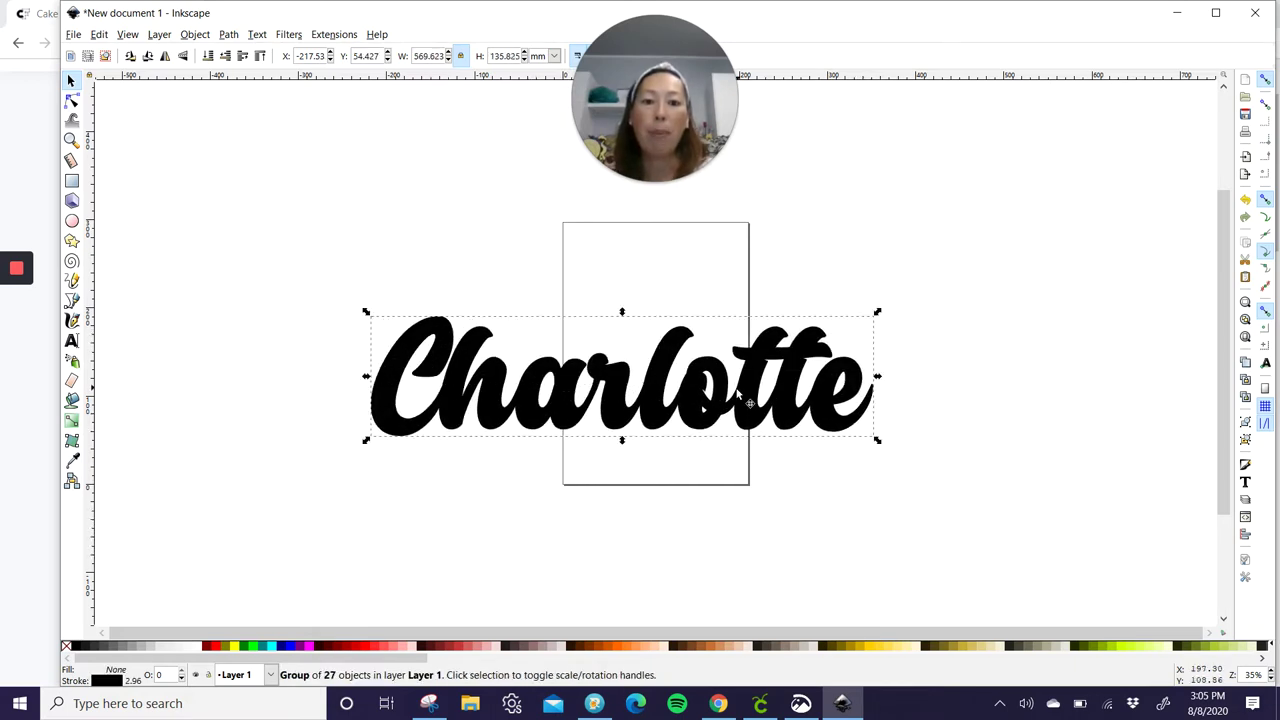
left_click_drag(693, 415, 620, 350)
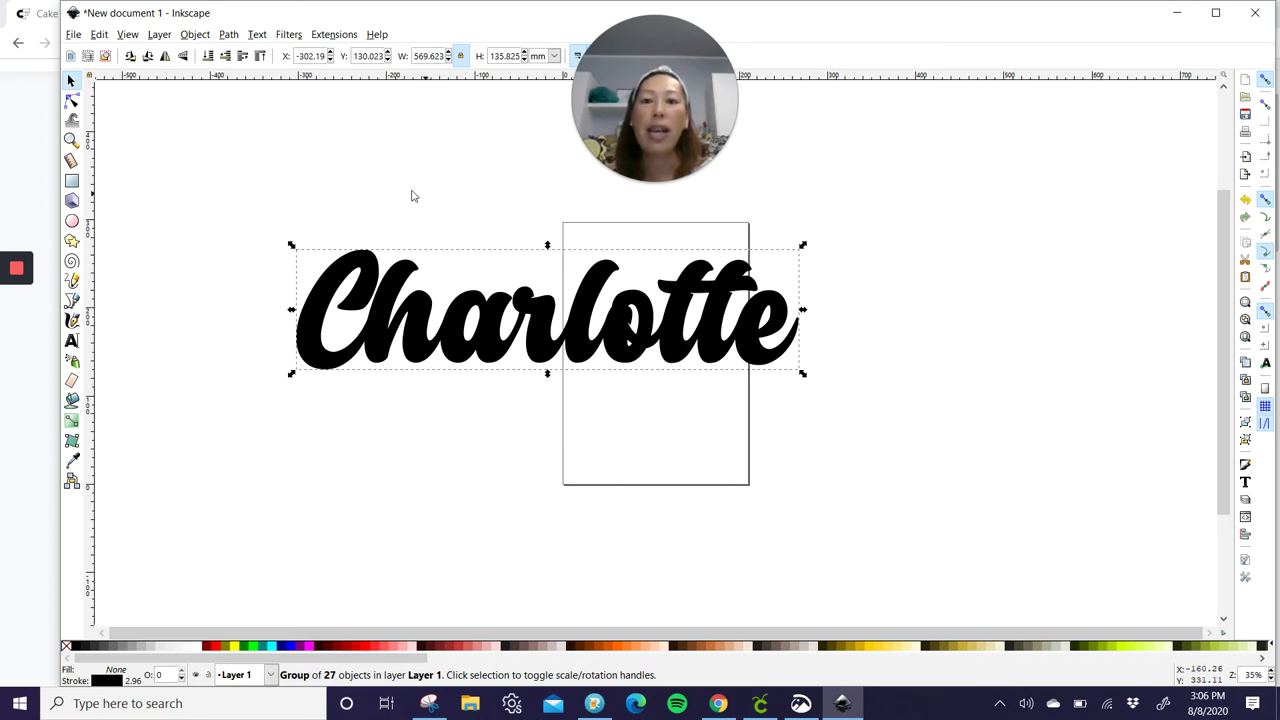
left_click(204, 195)
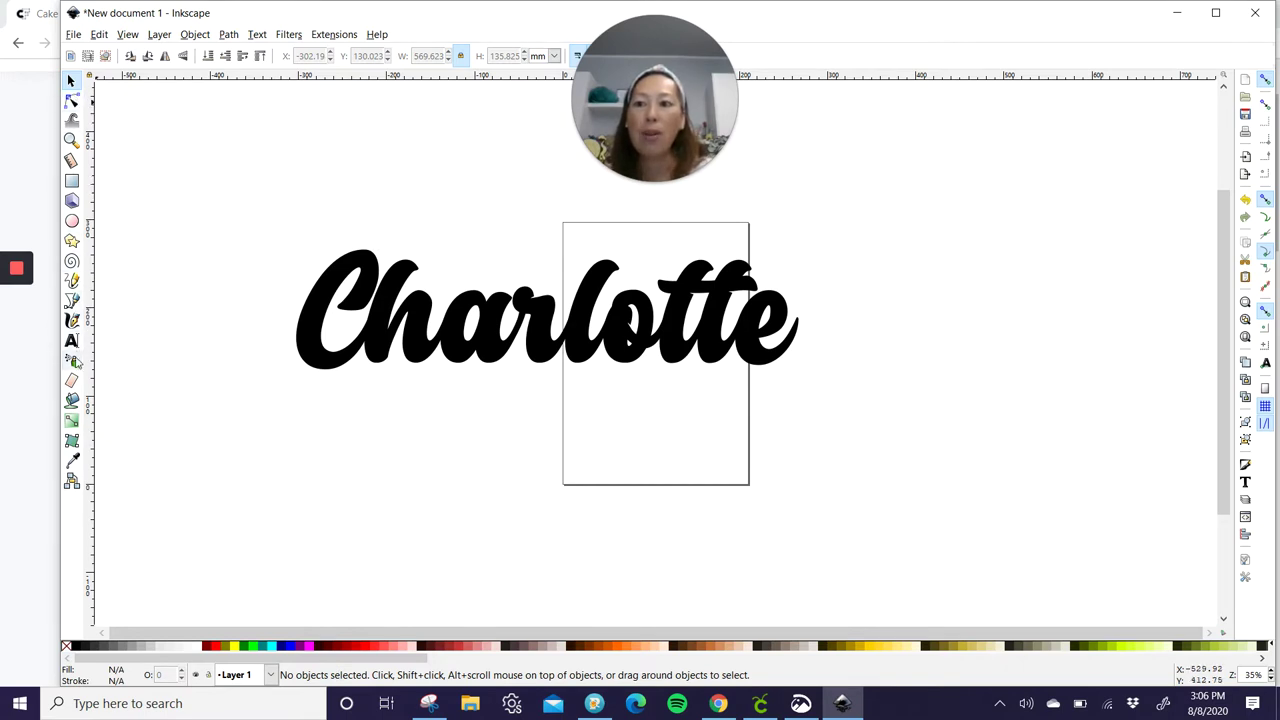
Step: Create a pale pink offset of the name with the bucket fill grown by 20 mm, and deselect it
left_click(72, 400)
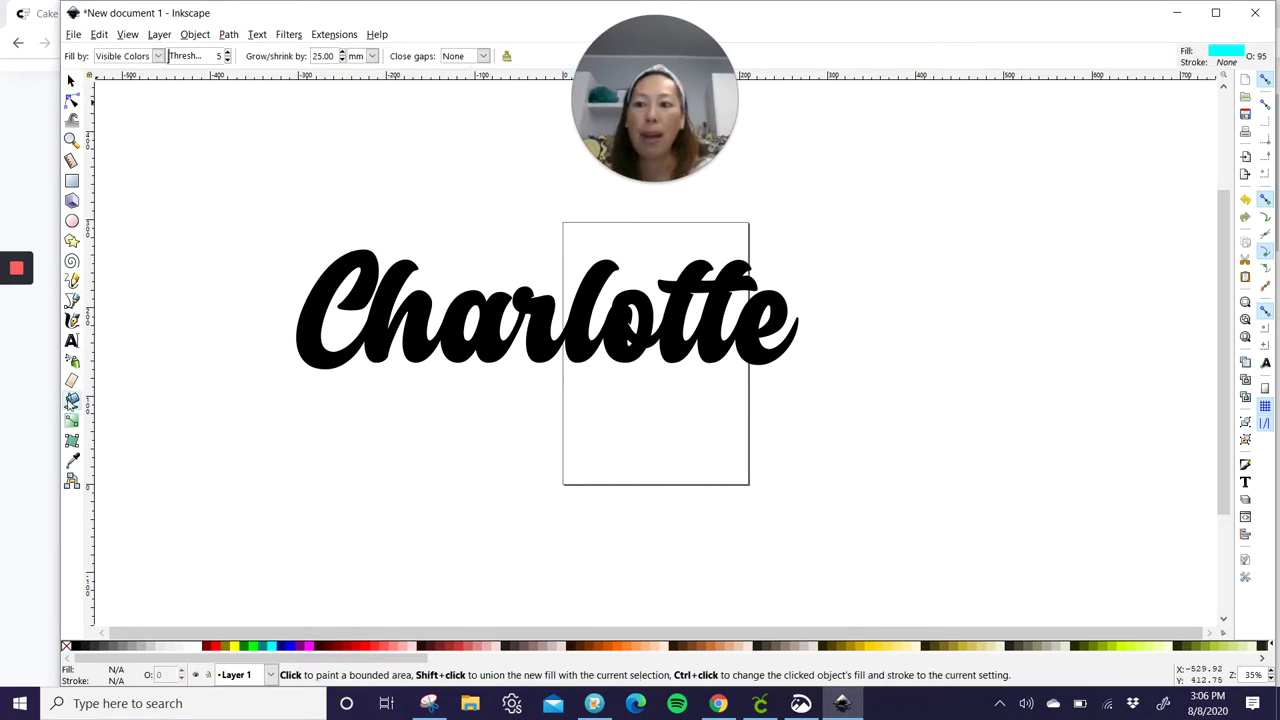
left_click(409, 647)
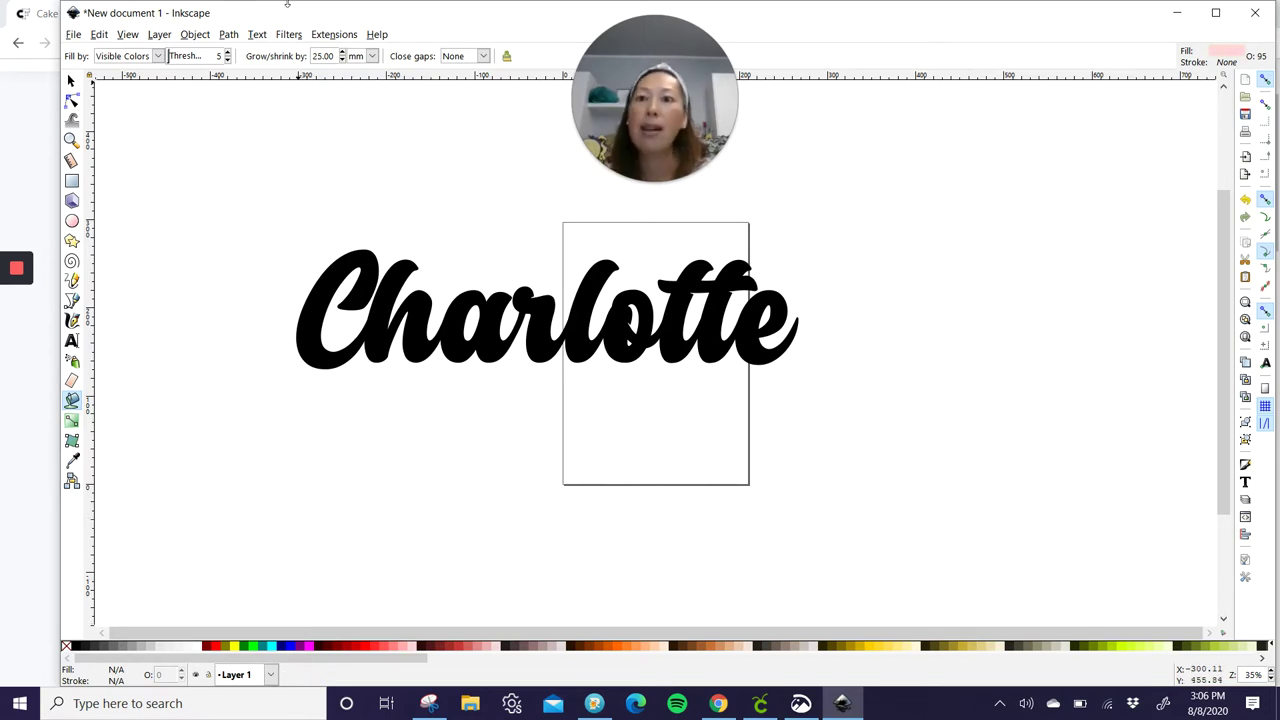
double_click(331, 55)
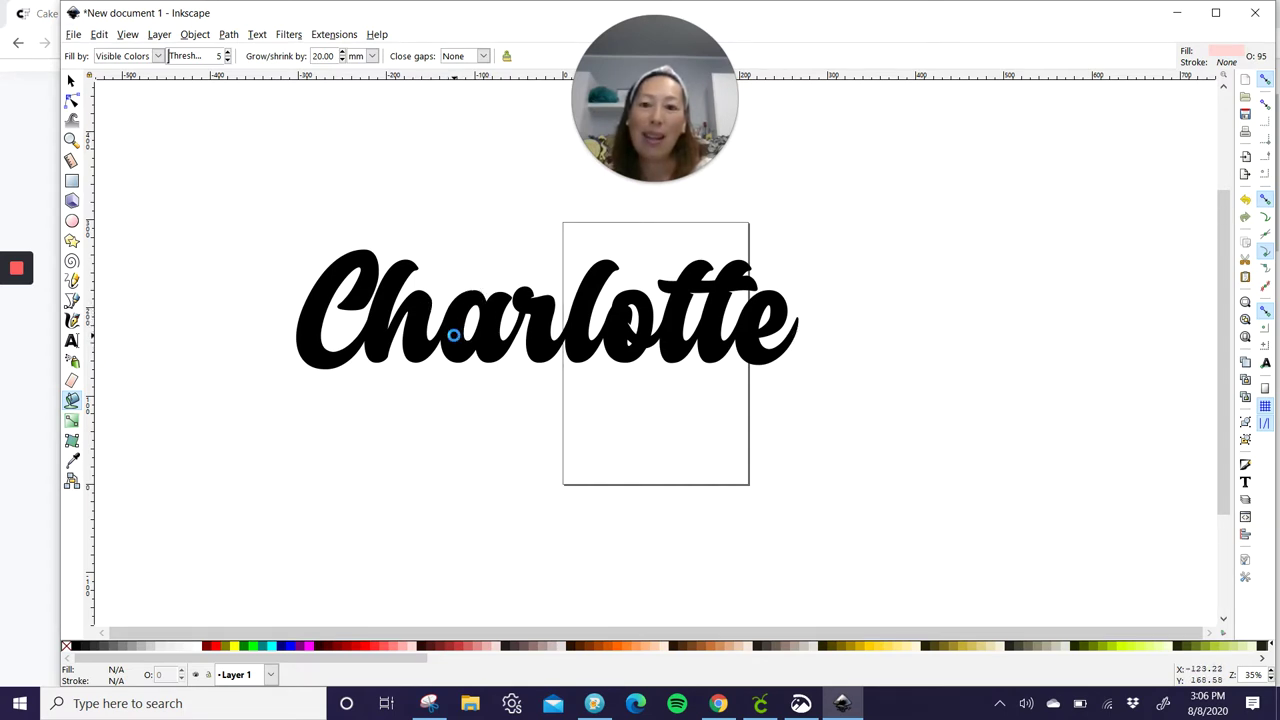
left_click(453, 335)
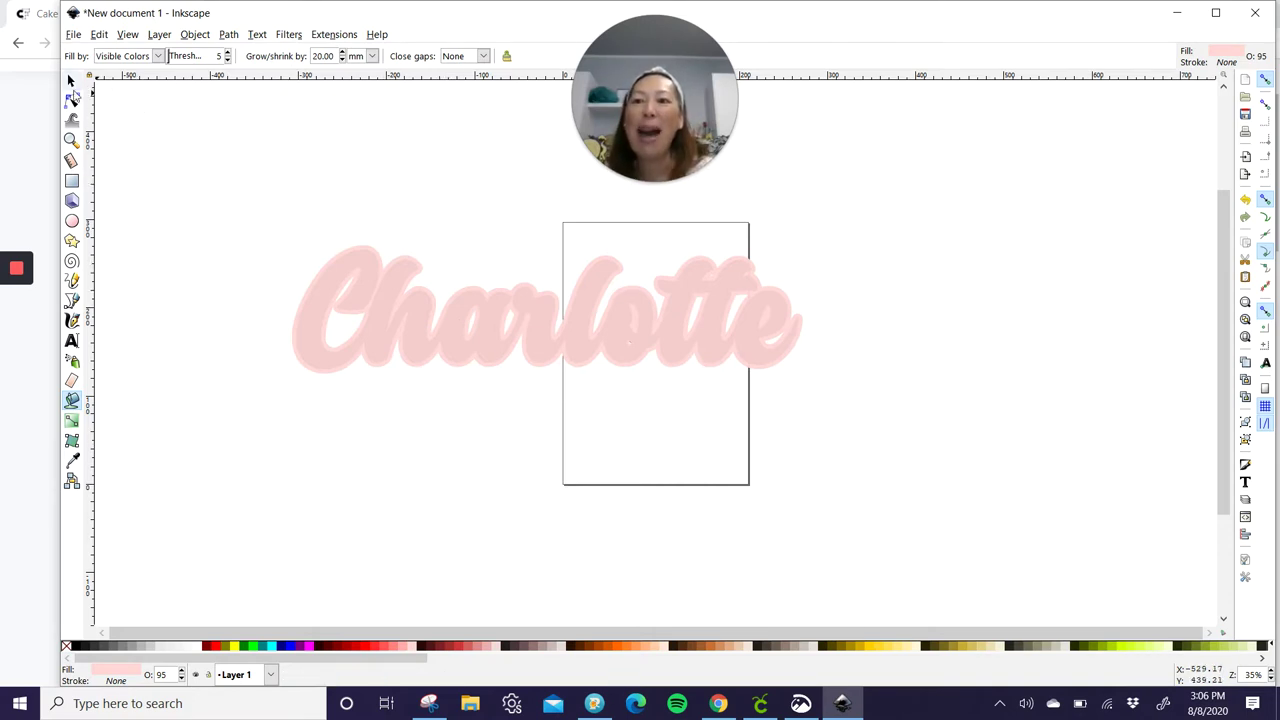
left_click(71, 81)
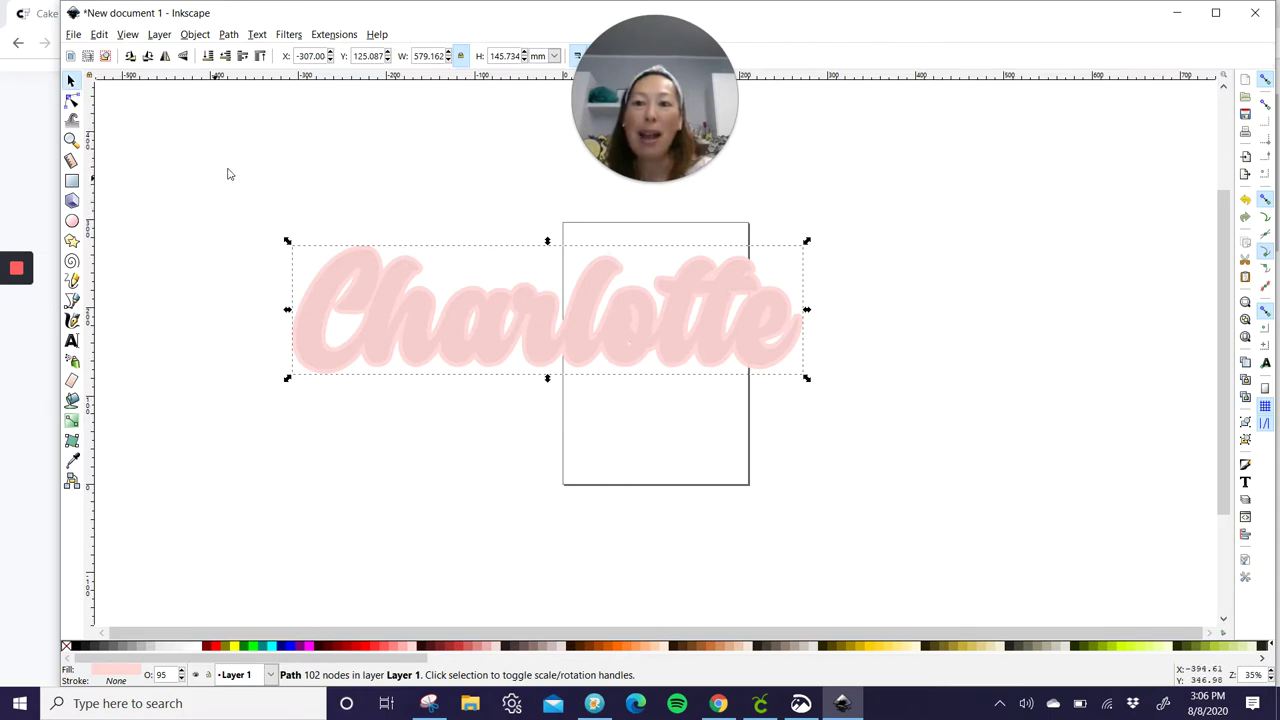
key("Escape")
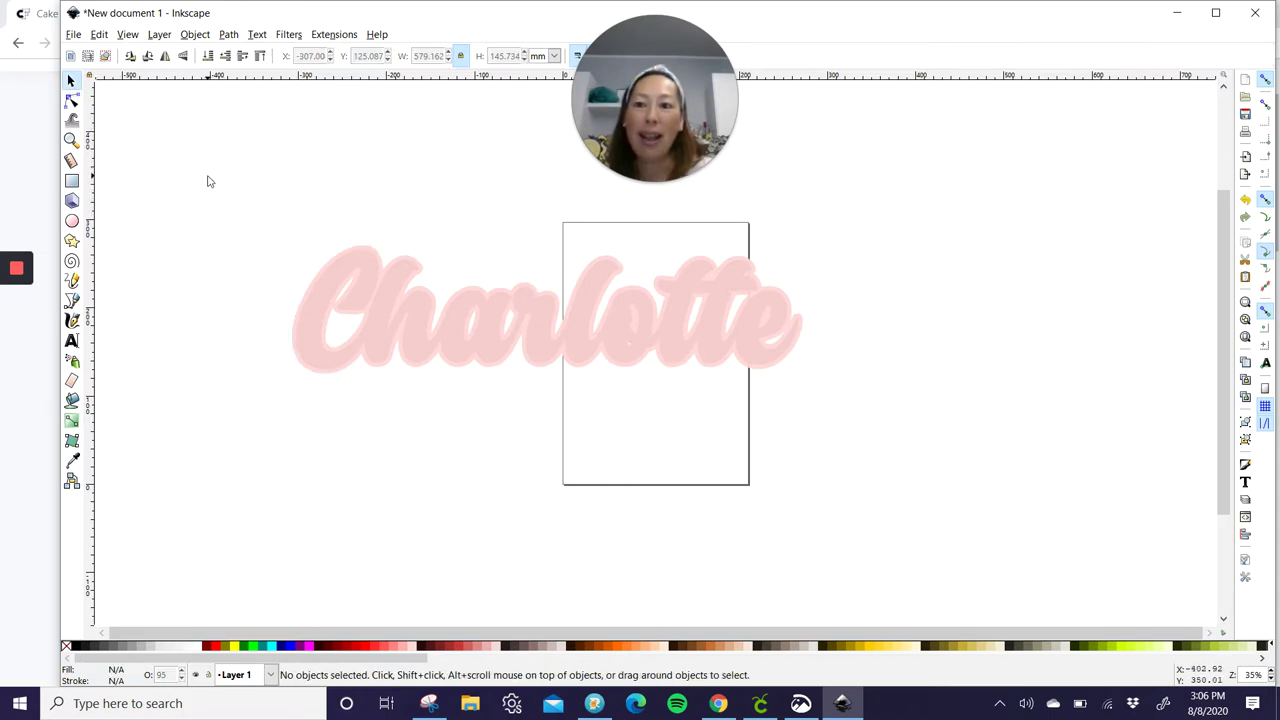
Step: Add a second, red offset around the name using the bucket fill grown by 40 mm
left_click(72, 400)
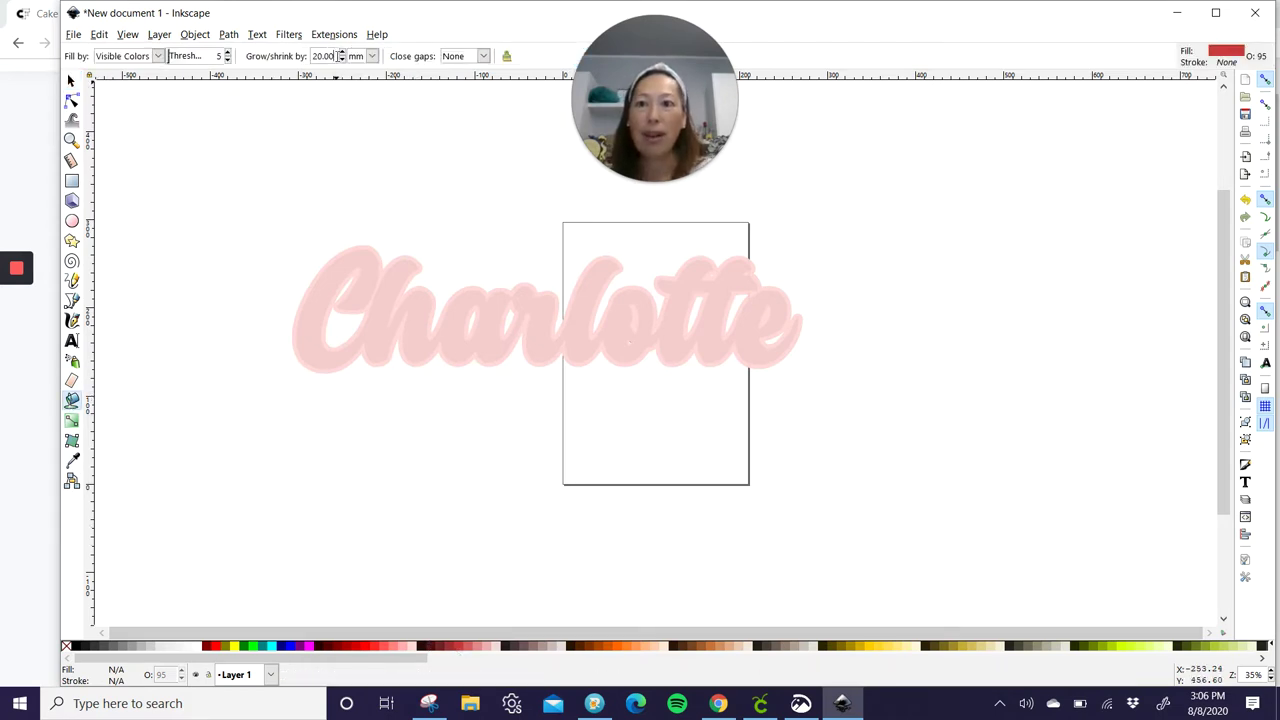
type("4")
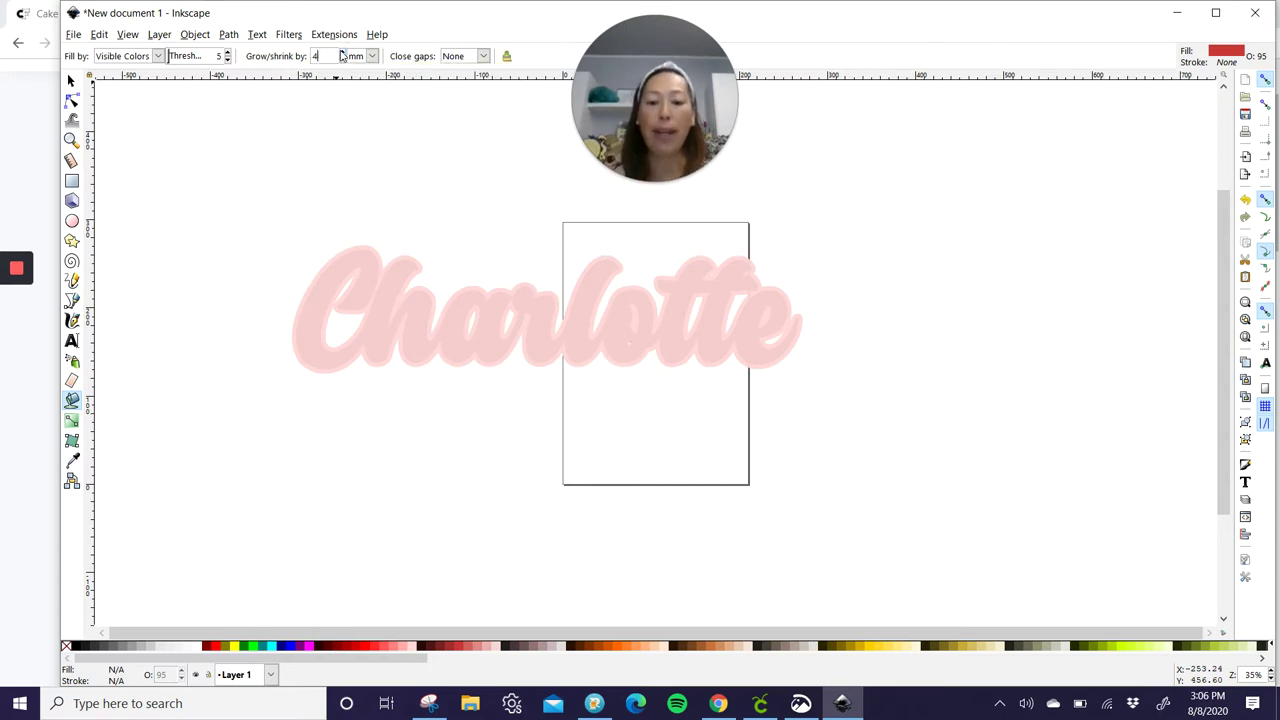
type("0")
key("Return")
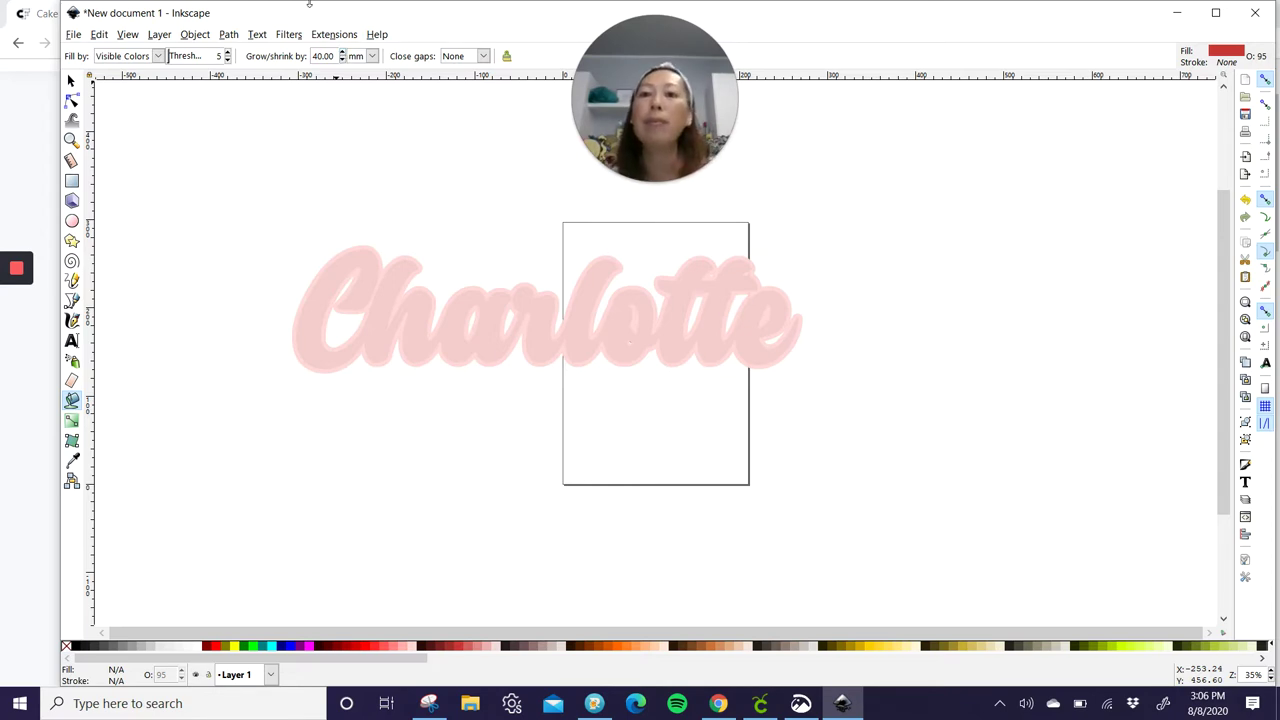
left_click(455, 327)
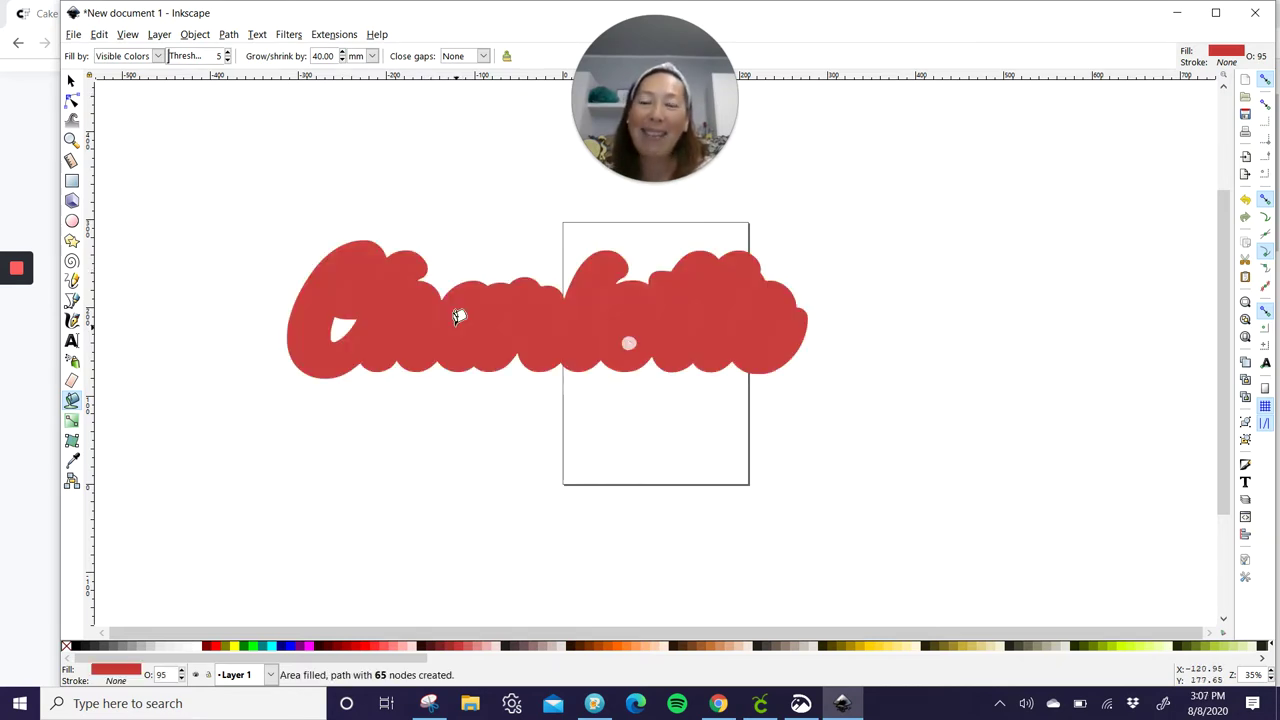
Step: Select the name together with both of its offsets and apply Object to Path
left_click(71, 80)
left_click_drag(168, 178, 848, 430)
left_click(228, 34)
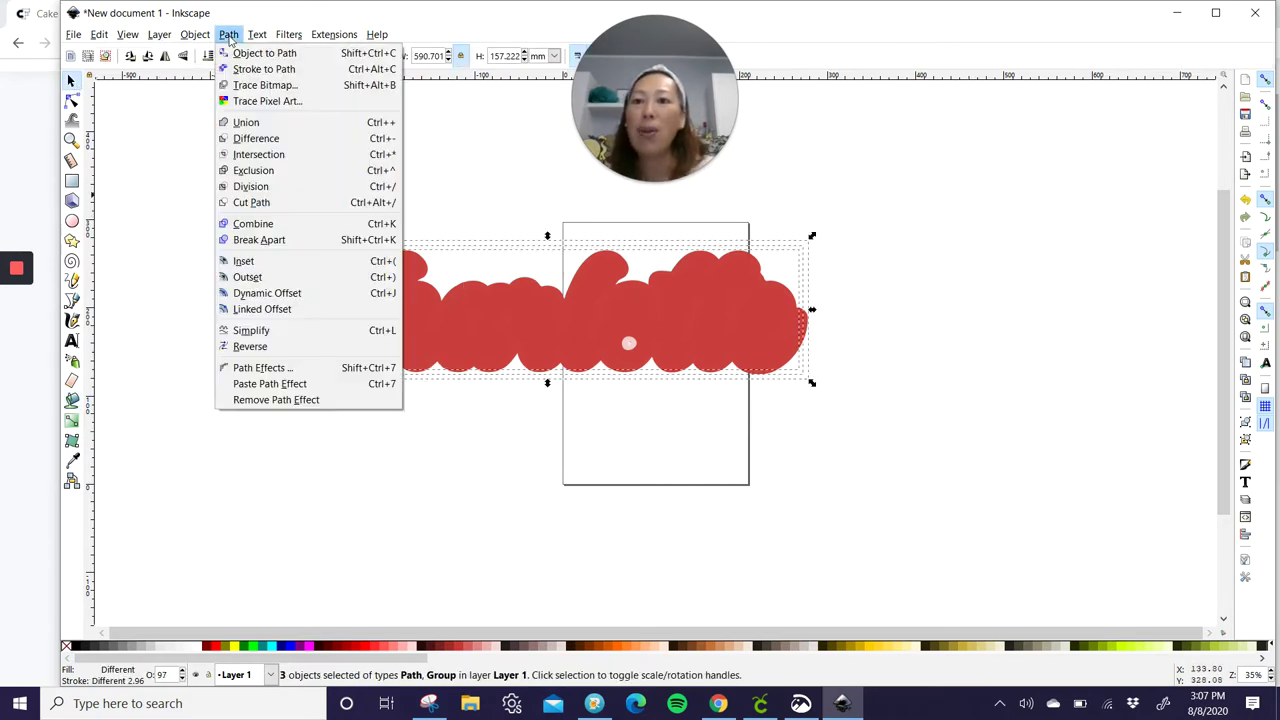
left_click(237, 60)
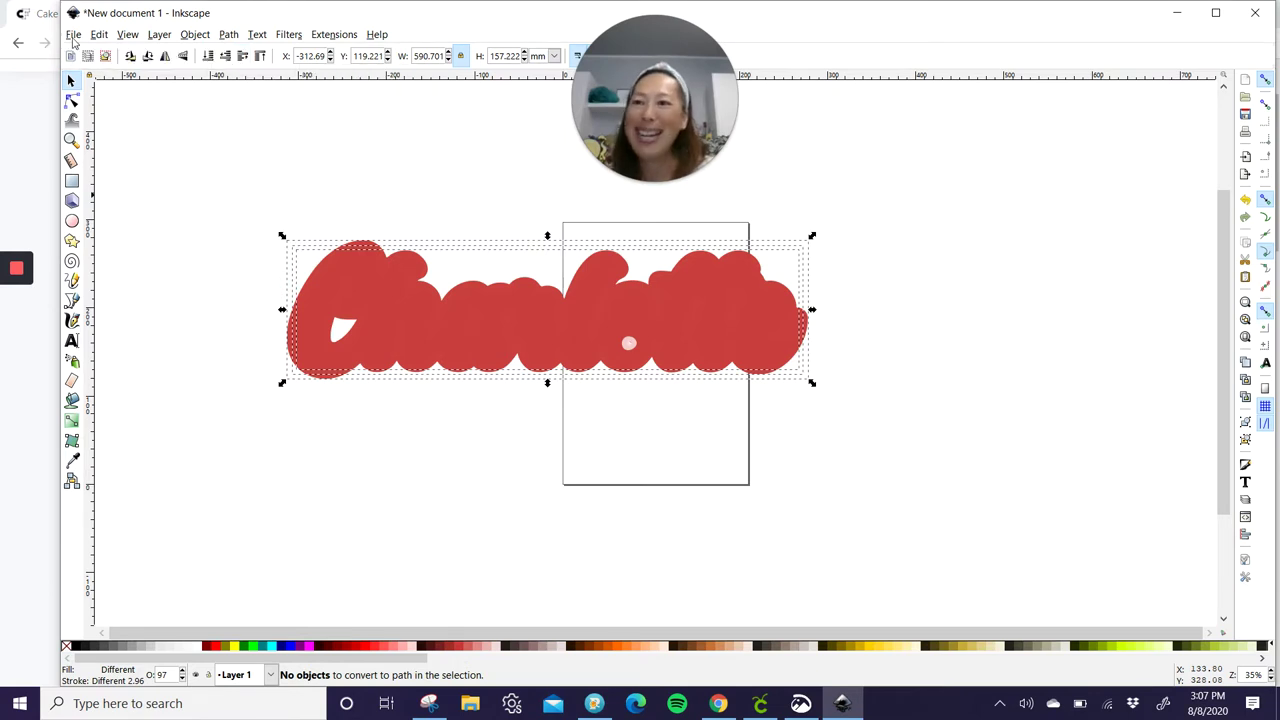
left_click(73, 36)
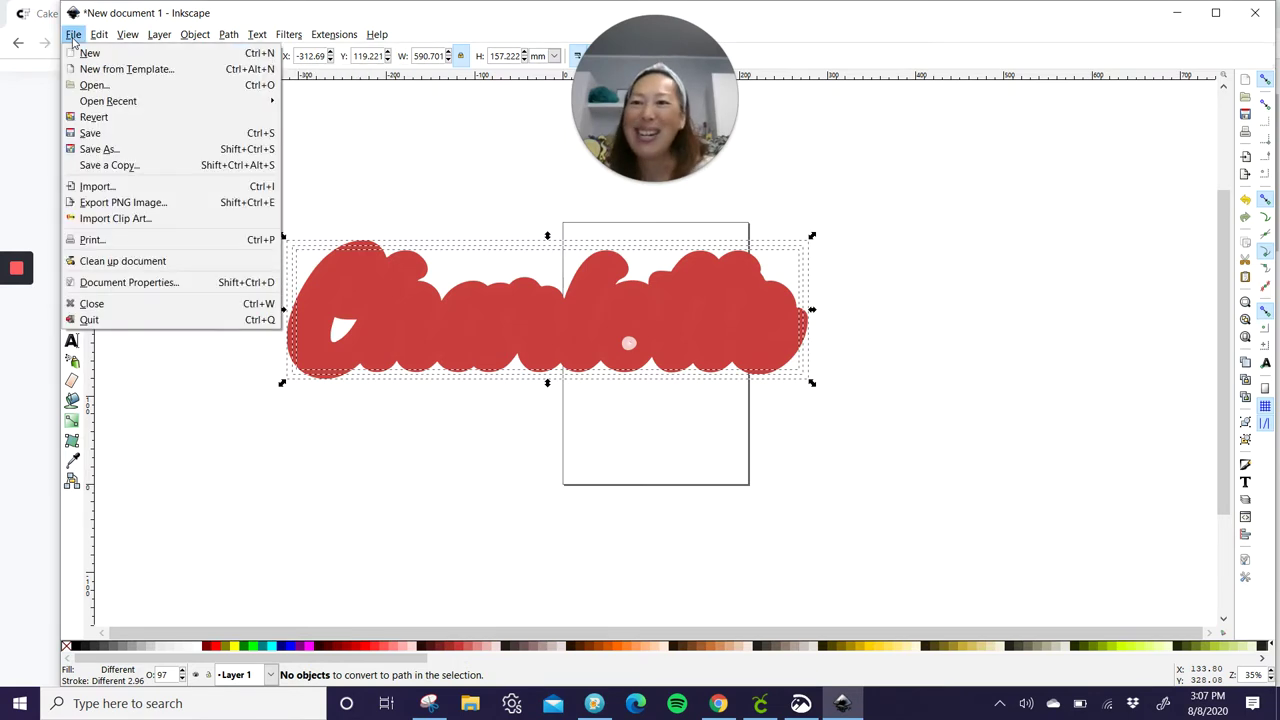
left_click(110, 150)
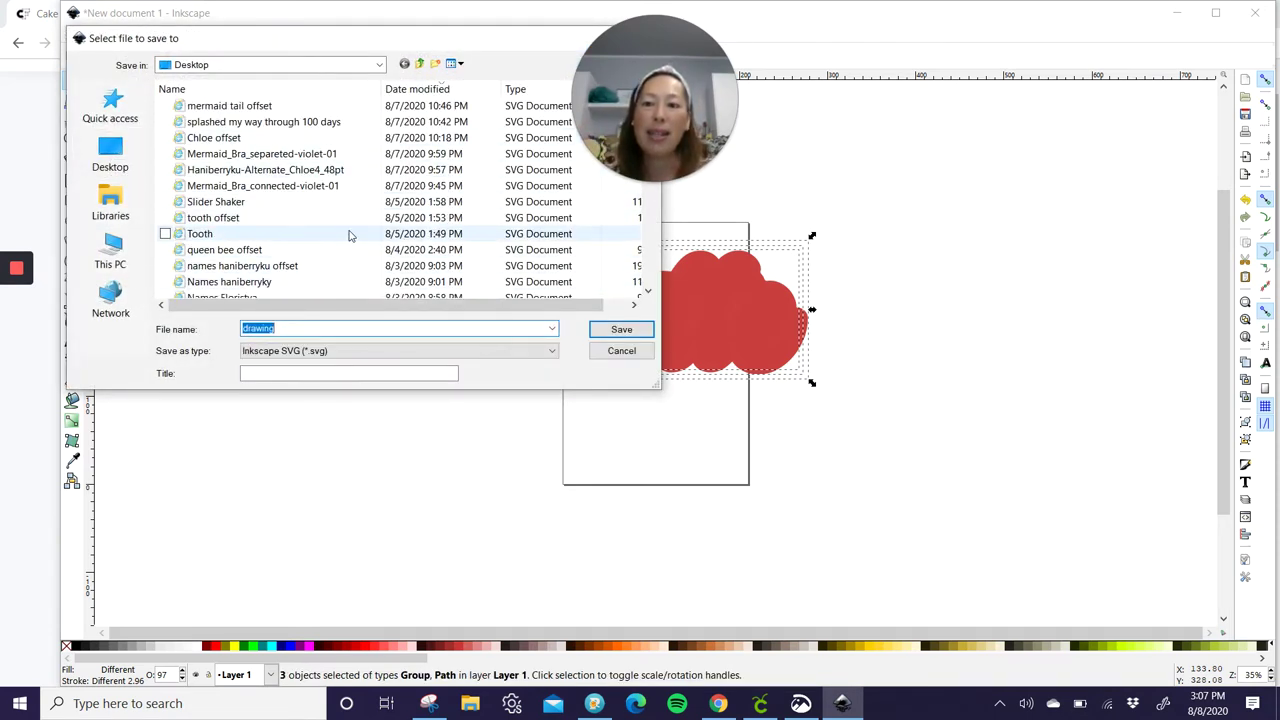
left_click(622, 351)
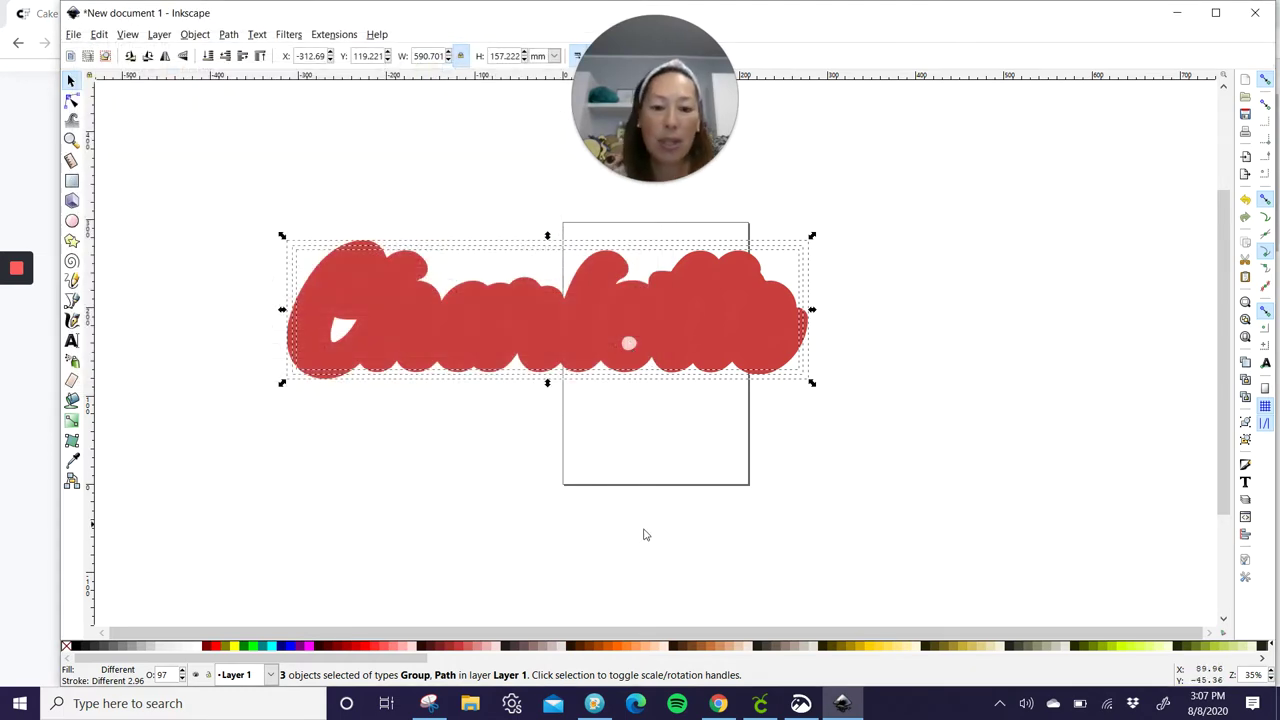
Step: Switch to Cricut Design Space and examine the 1st tooth shaker design and its table of image codes
left_click(762, 705)
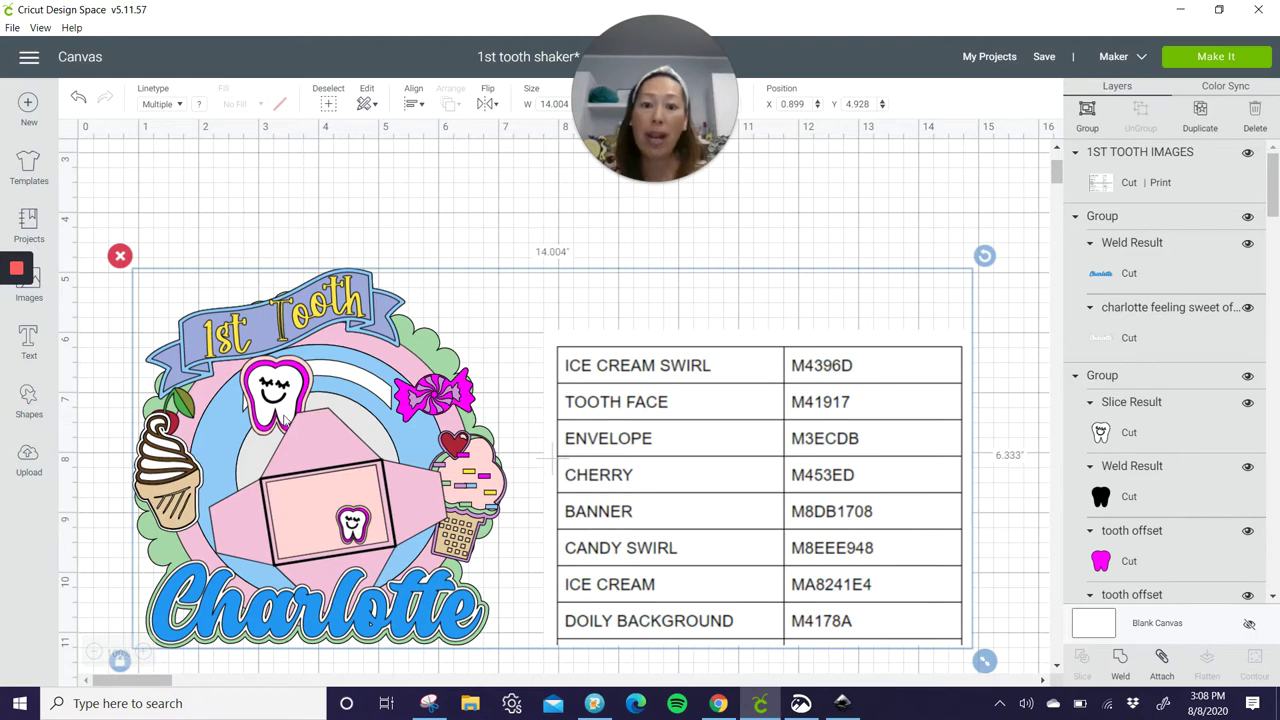
scroll(645, 326, "down", 3)
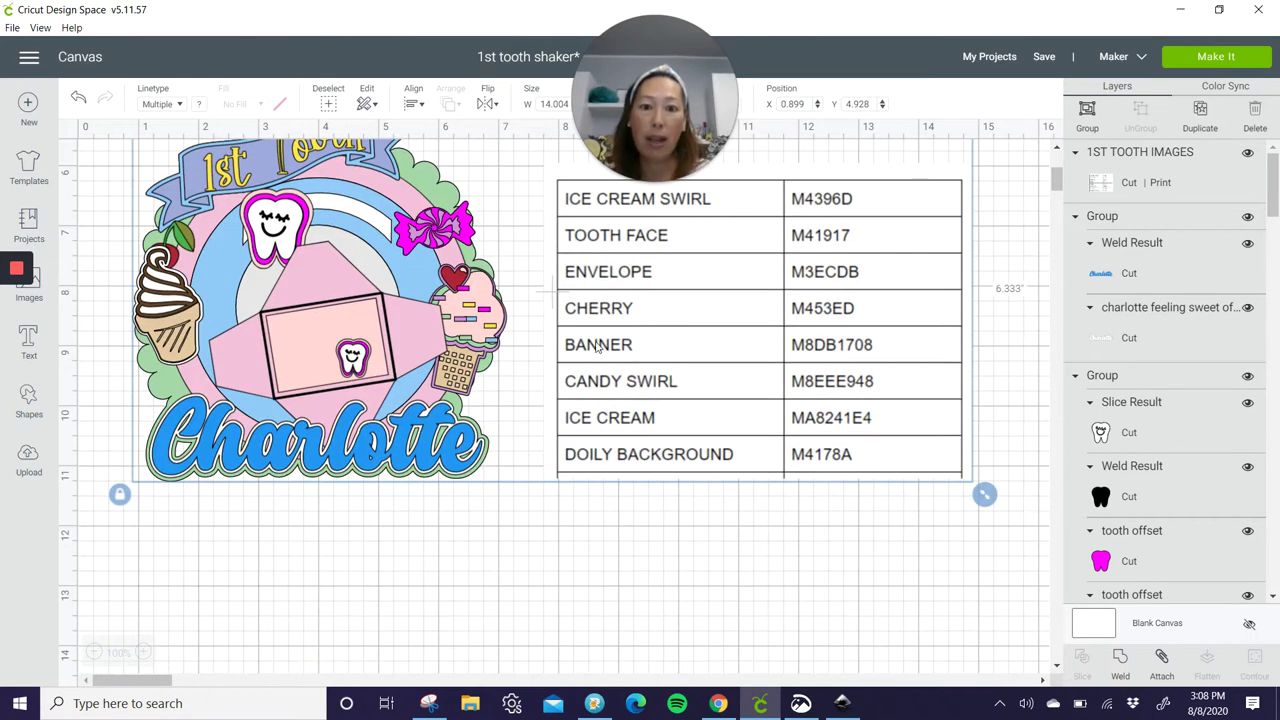
scroll(562, 383, "up", 3)
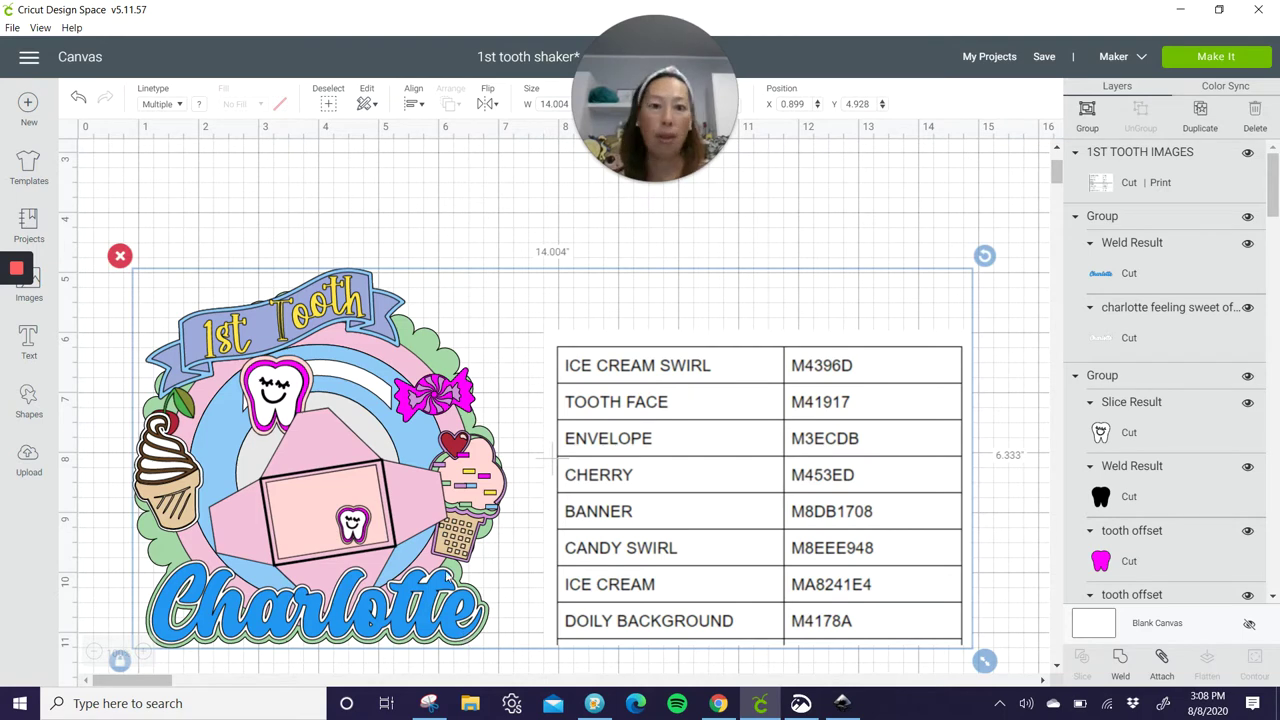
Step: Switch back to Inkscape, import the Tooth SVG from the Desktop folder, and place it in the empty area below the name
left_click(843, 707)
left_click(219, 475)
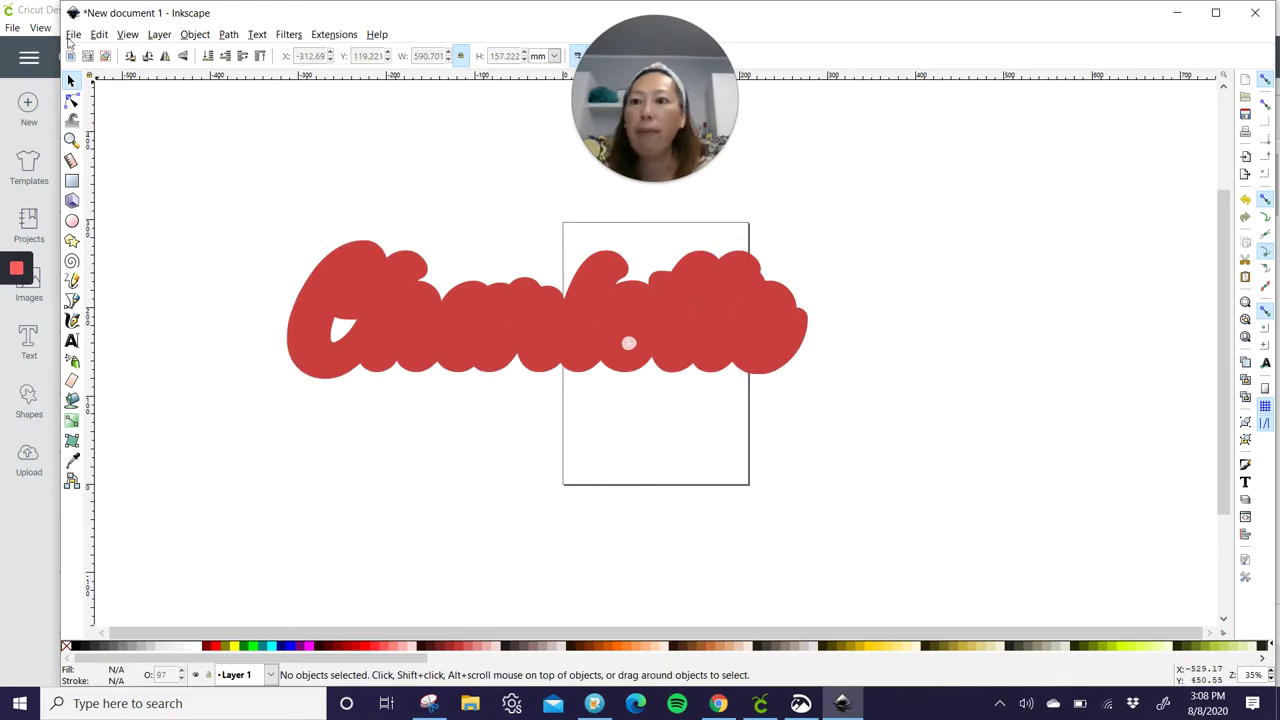
left_click(72, 34)
left_click(116, 197)
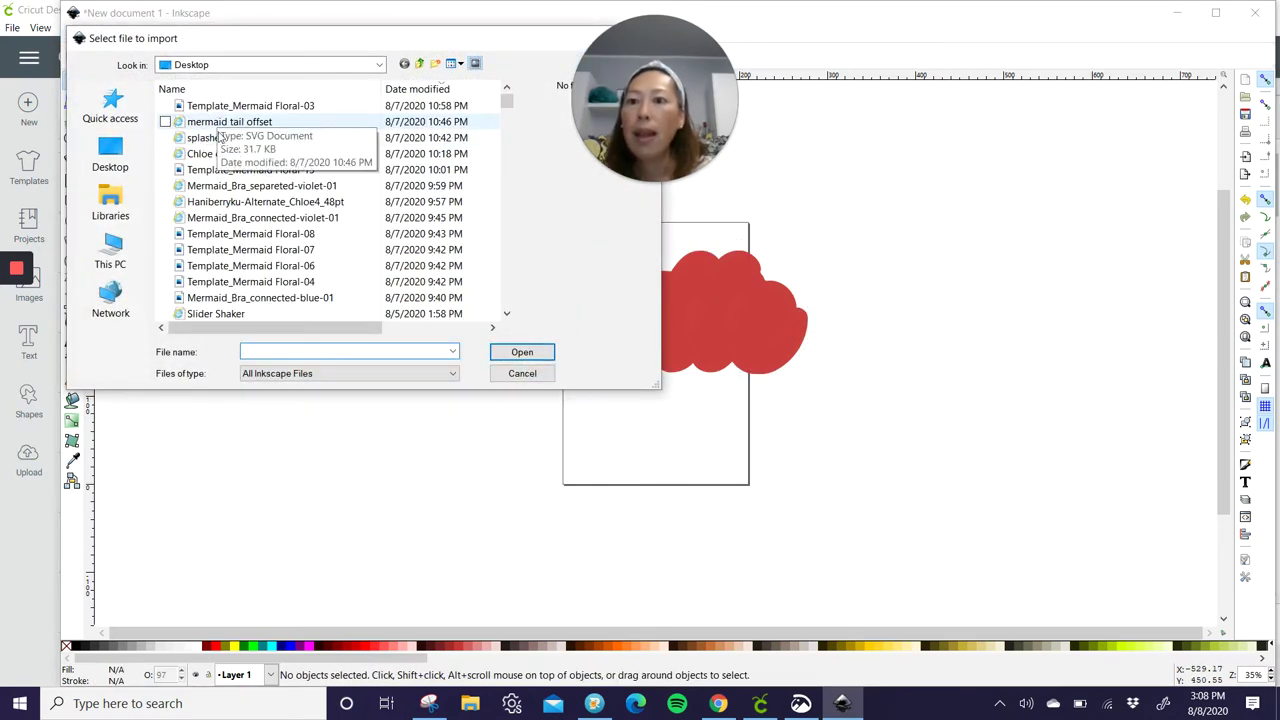
scroll(282, 235, "down", 1)
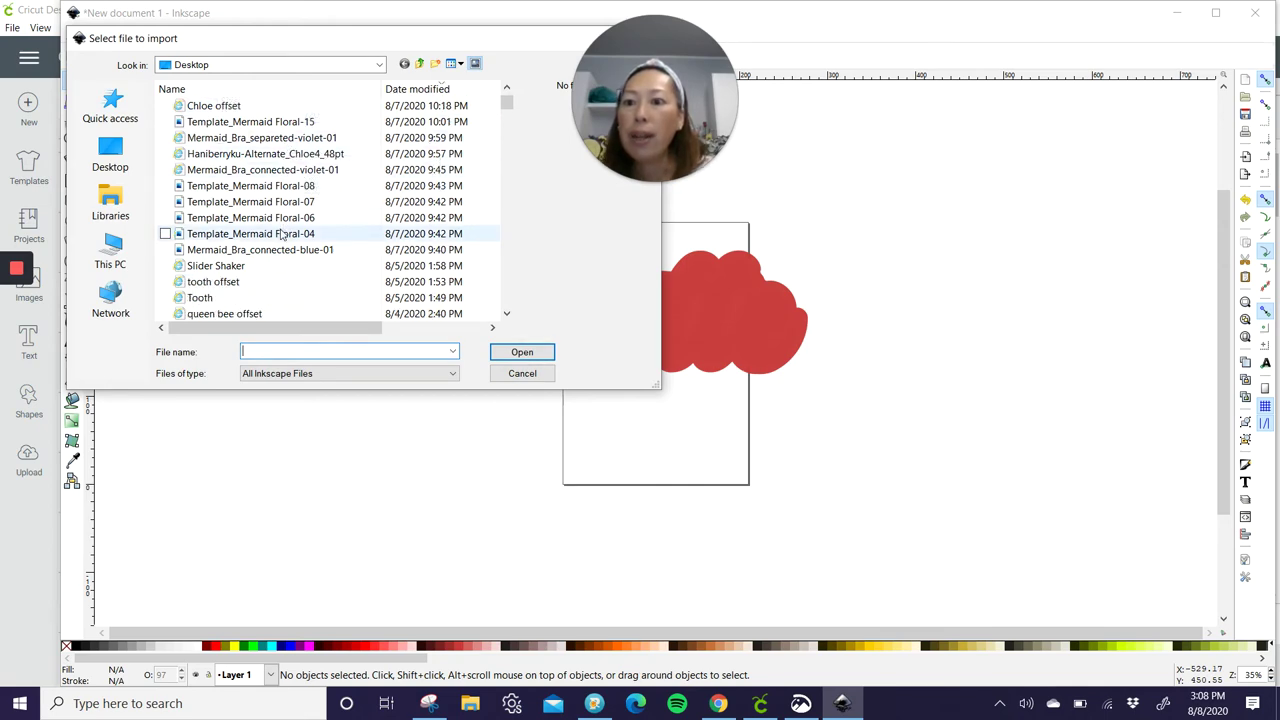
left_click(208, 298)
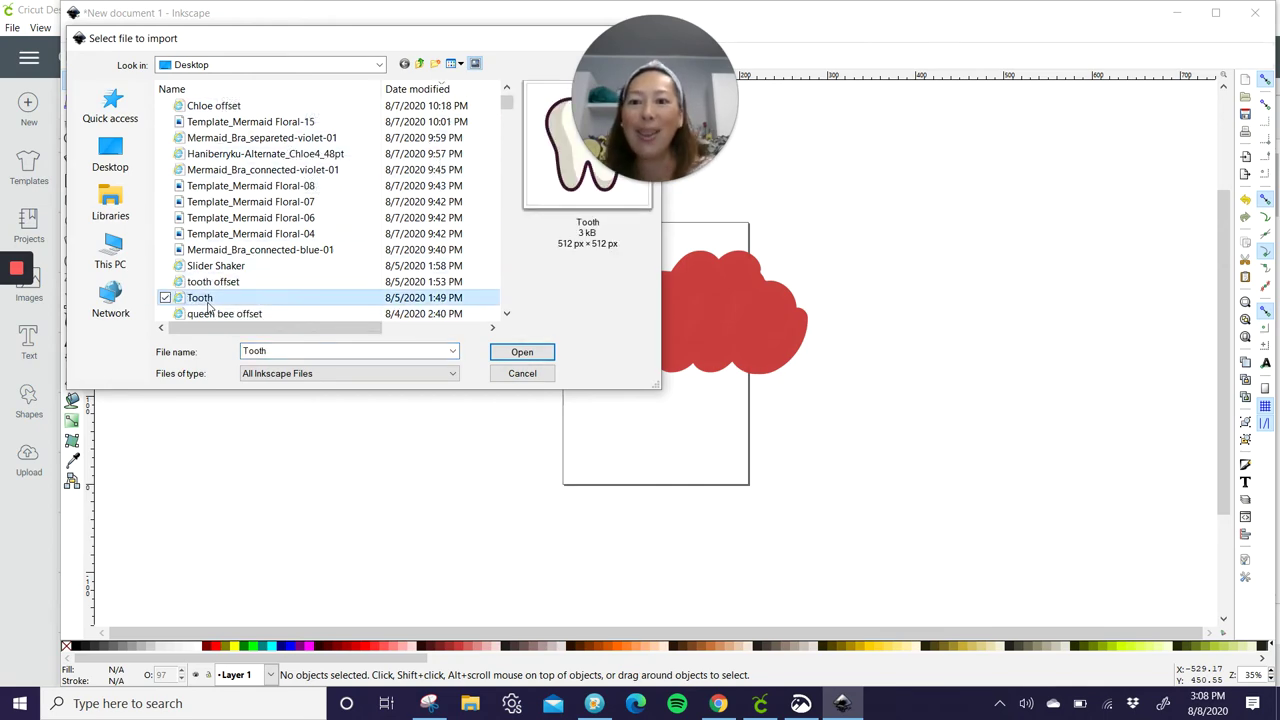
left_click(526, 353)
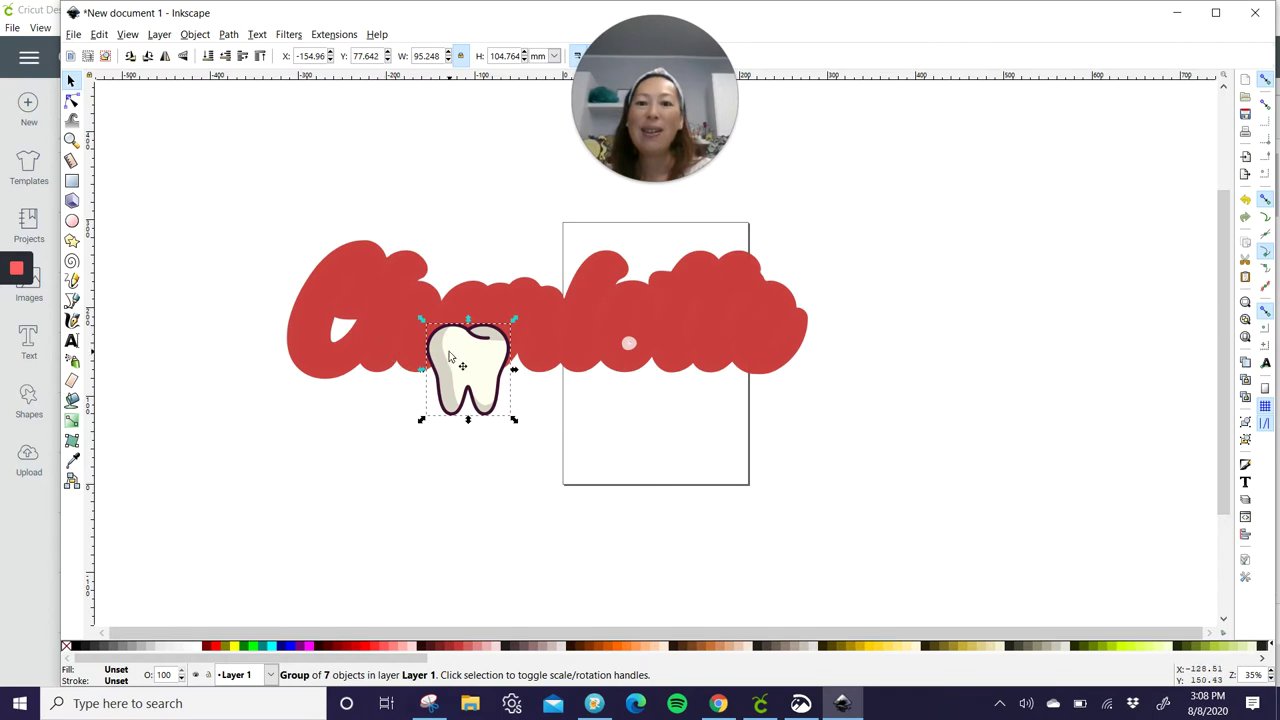
left_click_drag(450, 357, 367, 471)
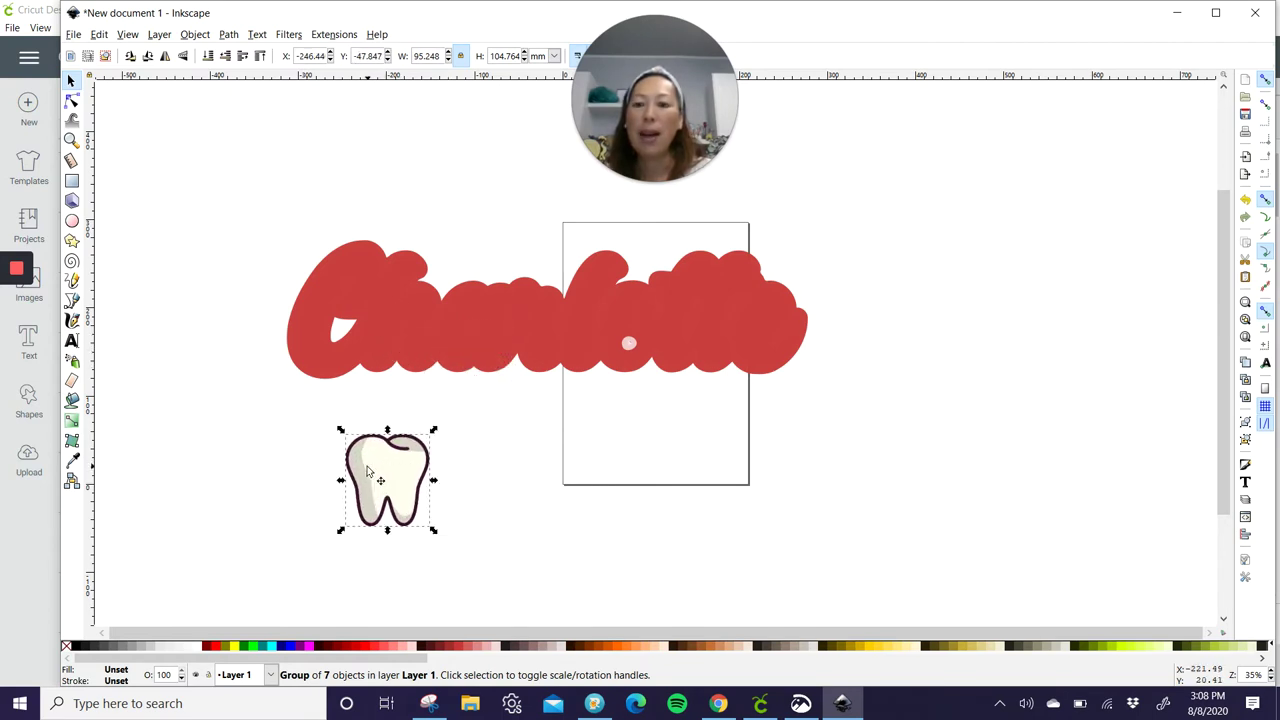
left_click(140, 138)
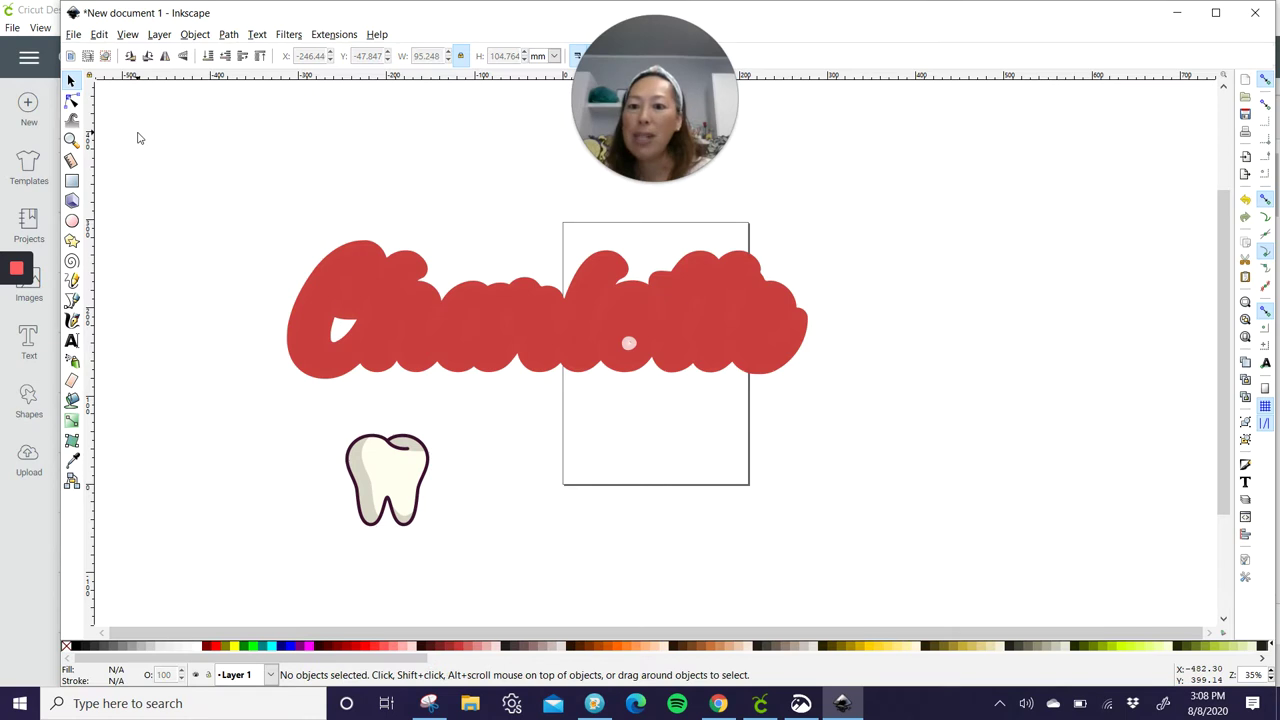
Step: Create a salmon-pink offset of the tooth outline with the bucket fill grown by 20 mm, and deselect it
left_click(72, 400)
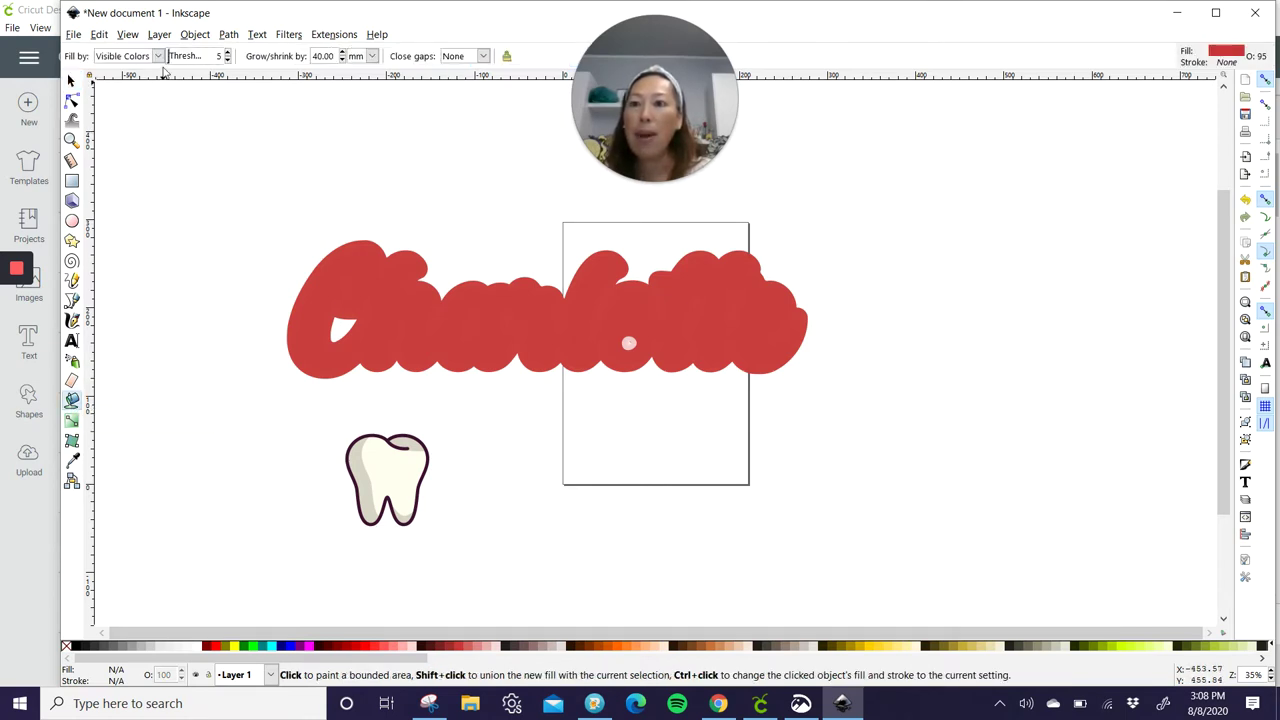
left_click(352, 648)
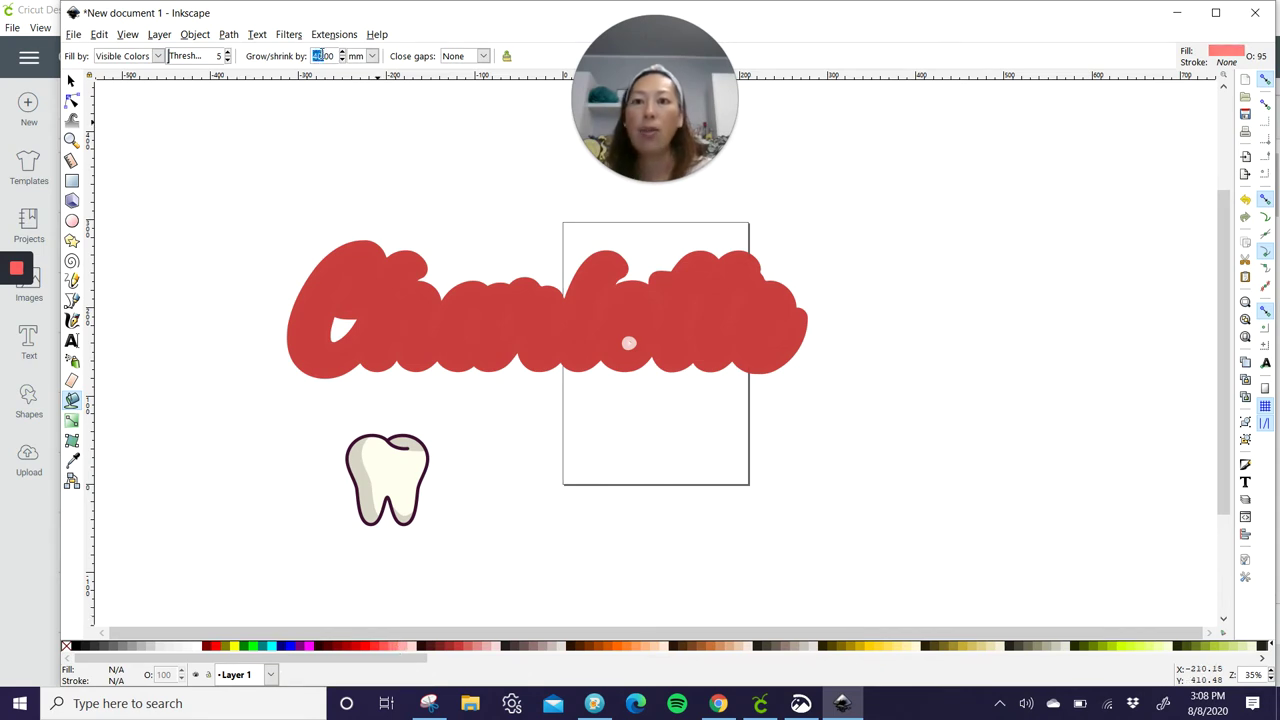
type("2")
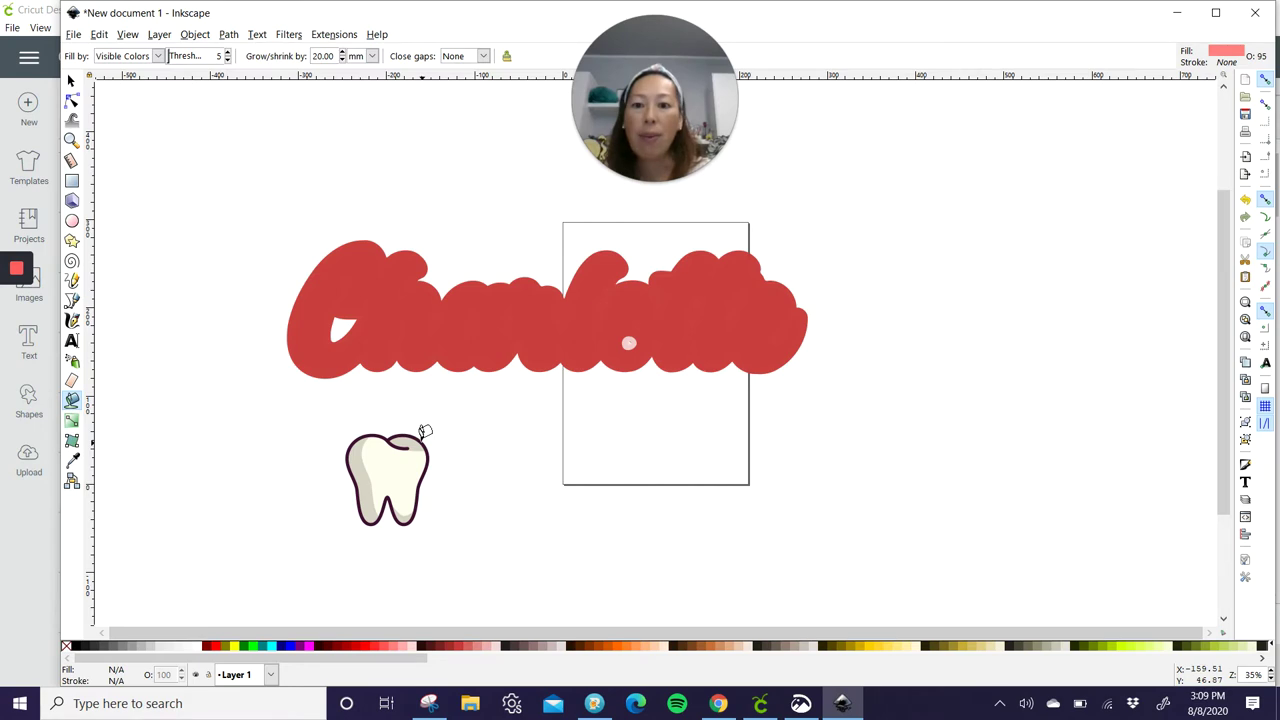
left_click(424, 432)
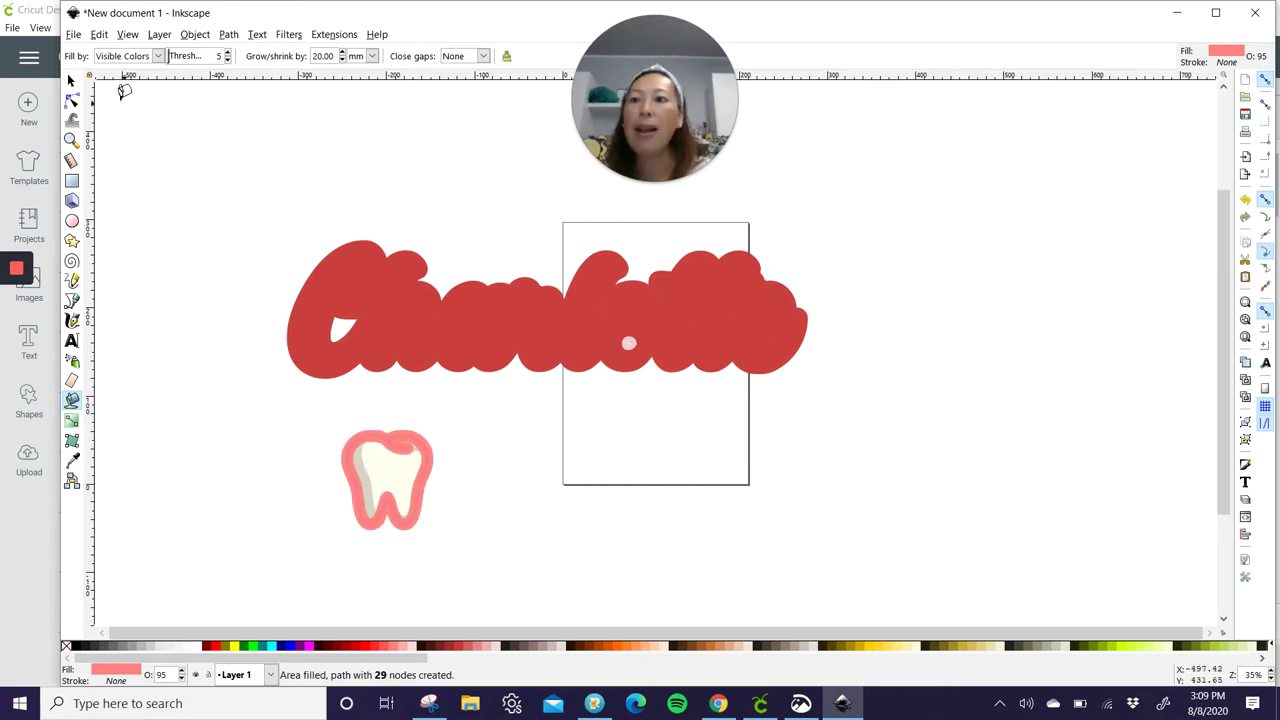
left_click(70, 80)
left_click(149, 172)
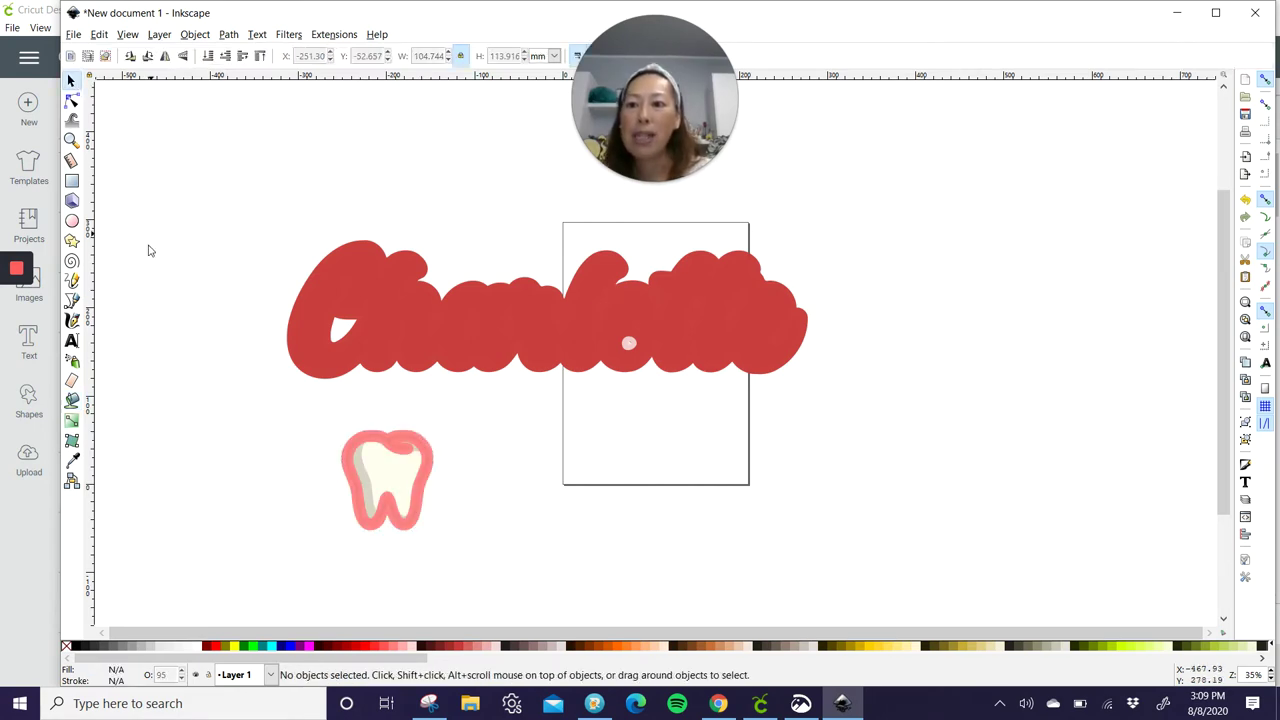
Step: Add a wider dark brown offset around the tooth using the bucket fill grown by 40 mm
left_click(72, 400)
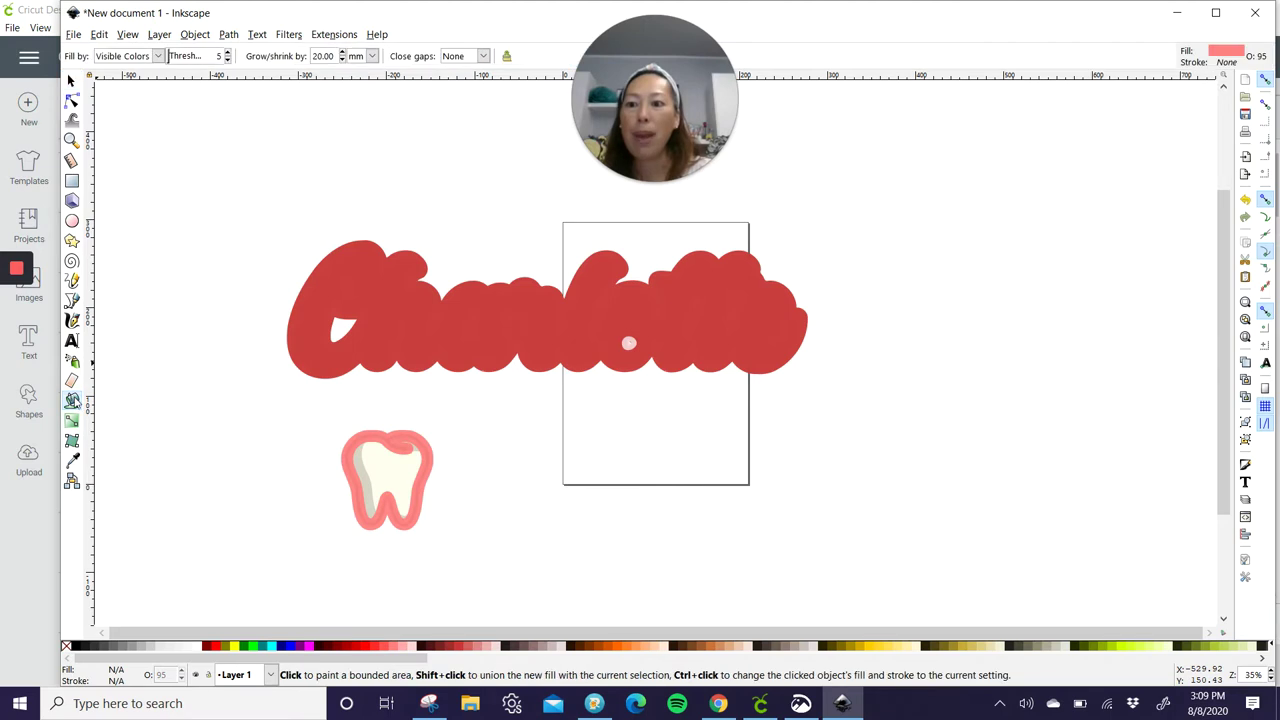
left_click(508, 648)
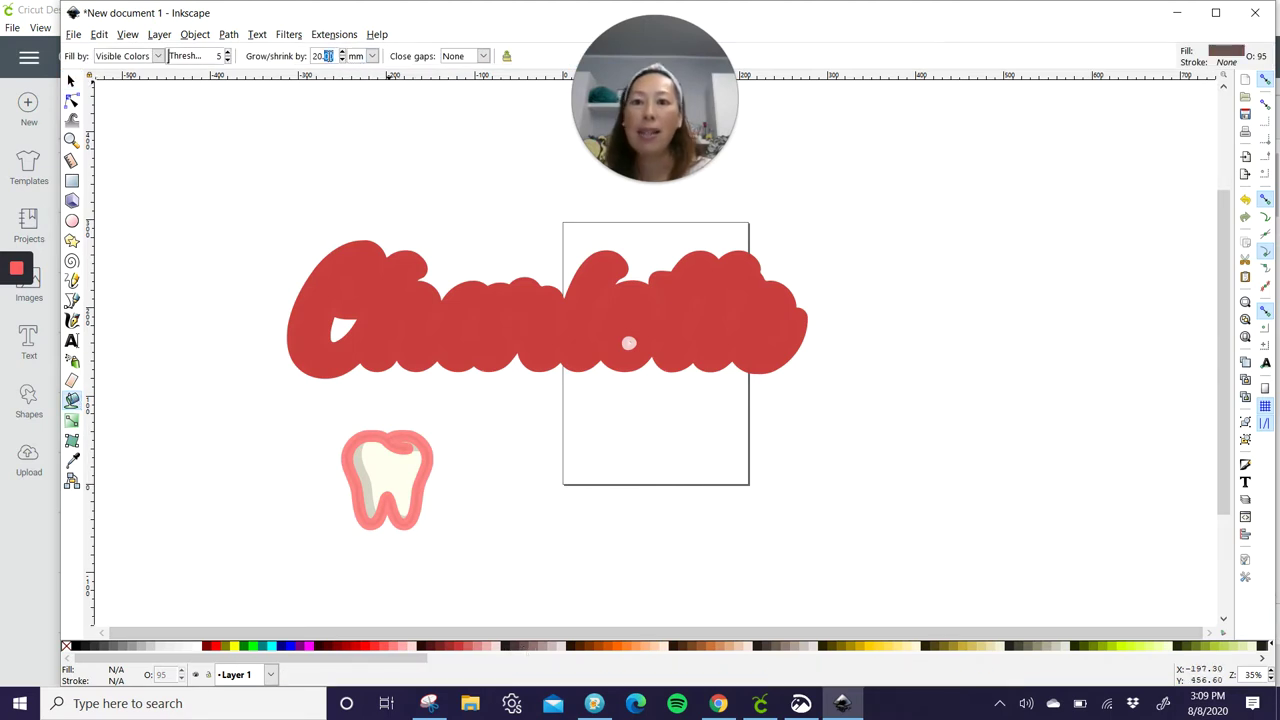
type("4")
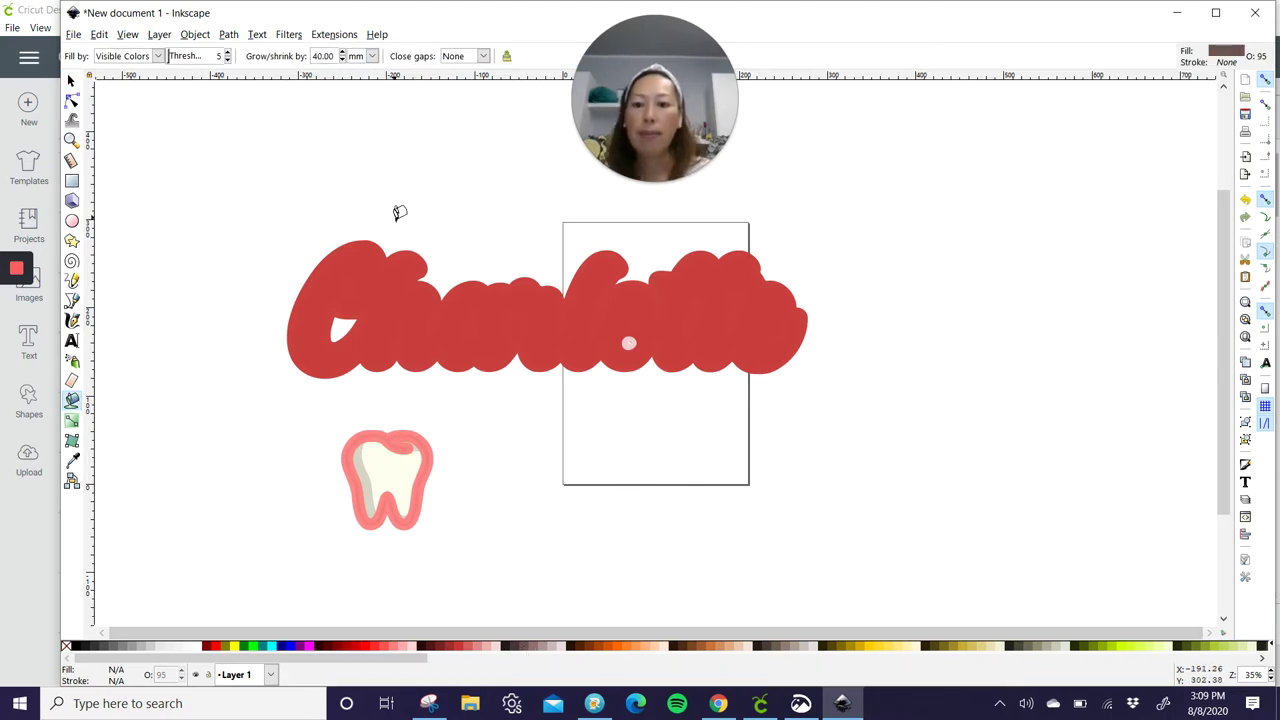
left_click(428, 436)
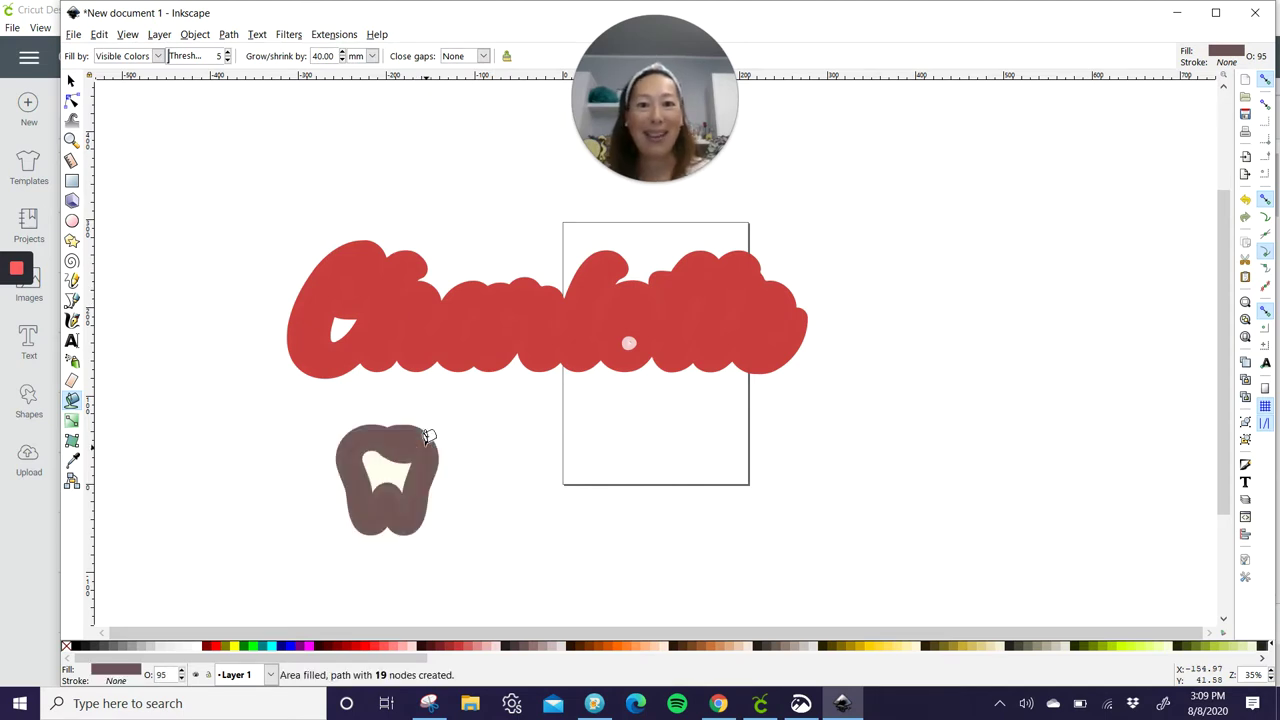
left_click(72, 82)
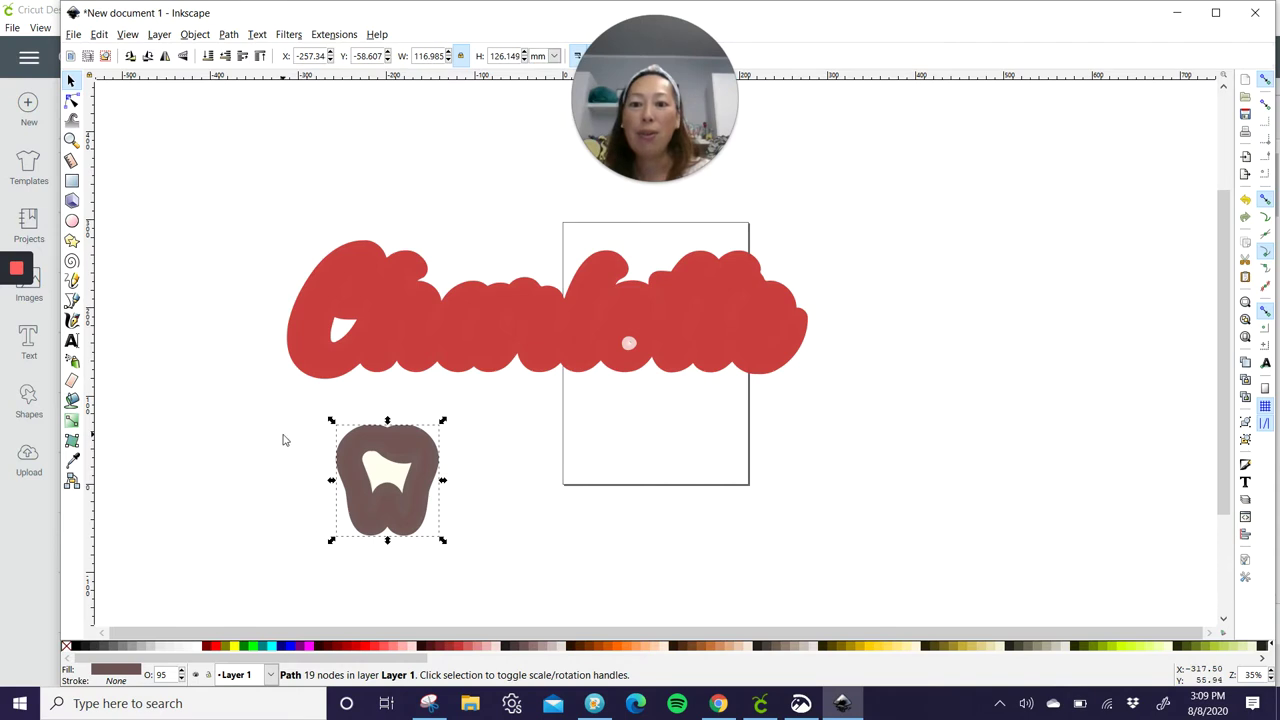
Step: Convert all the name and tooth objects together to paths
left_click_drag(283, 434, 625, 551)
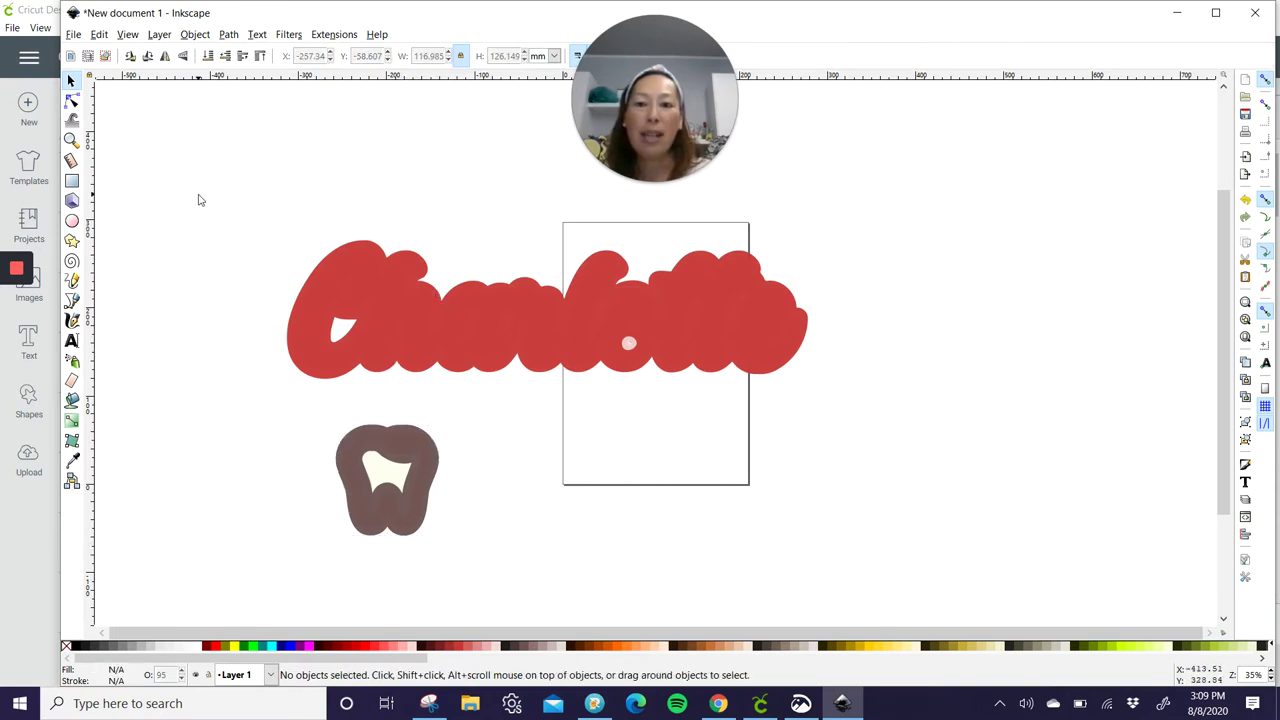
left_click_drag(198, 194, 983, 614)
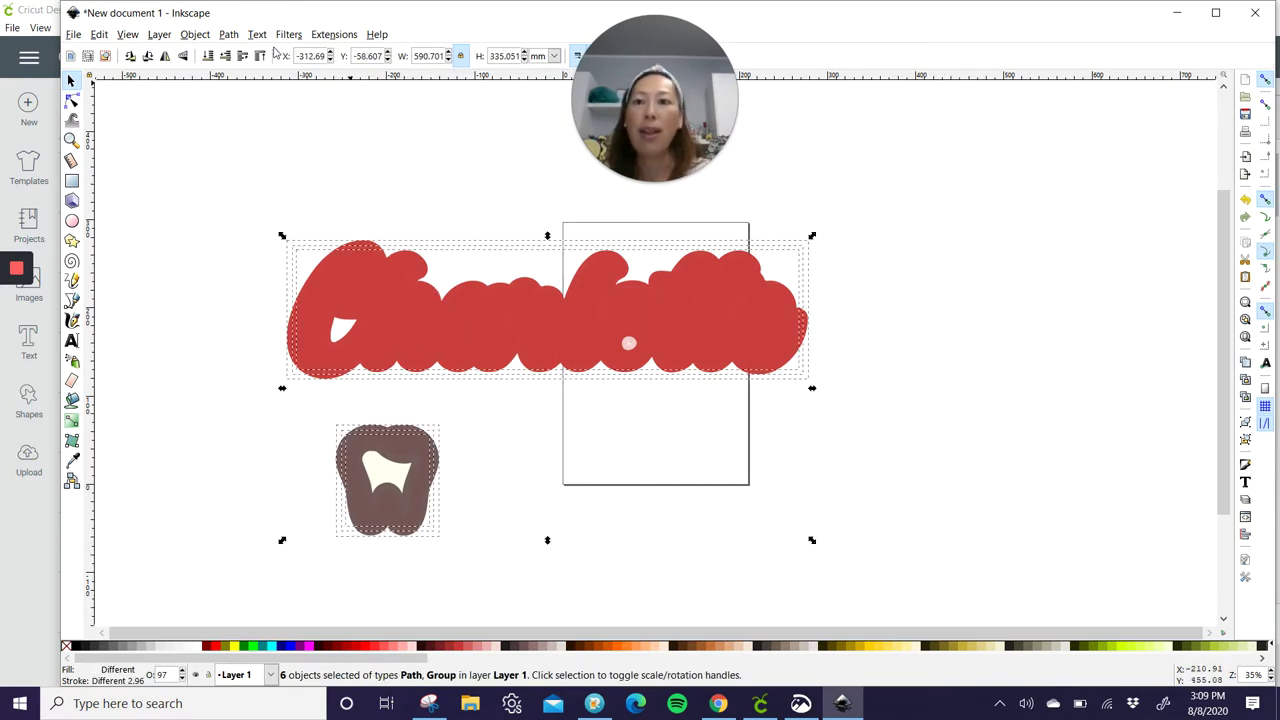
left_click(229, 34)
left_click(232, 52)
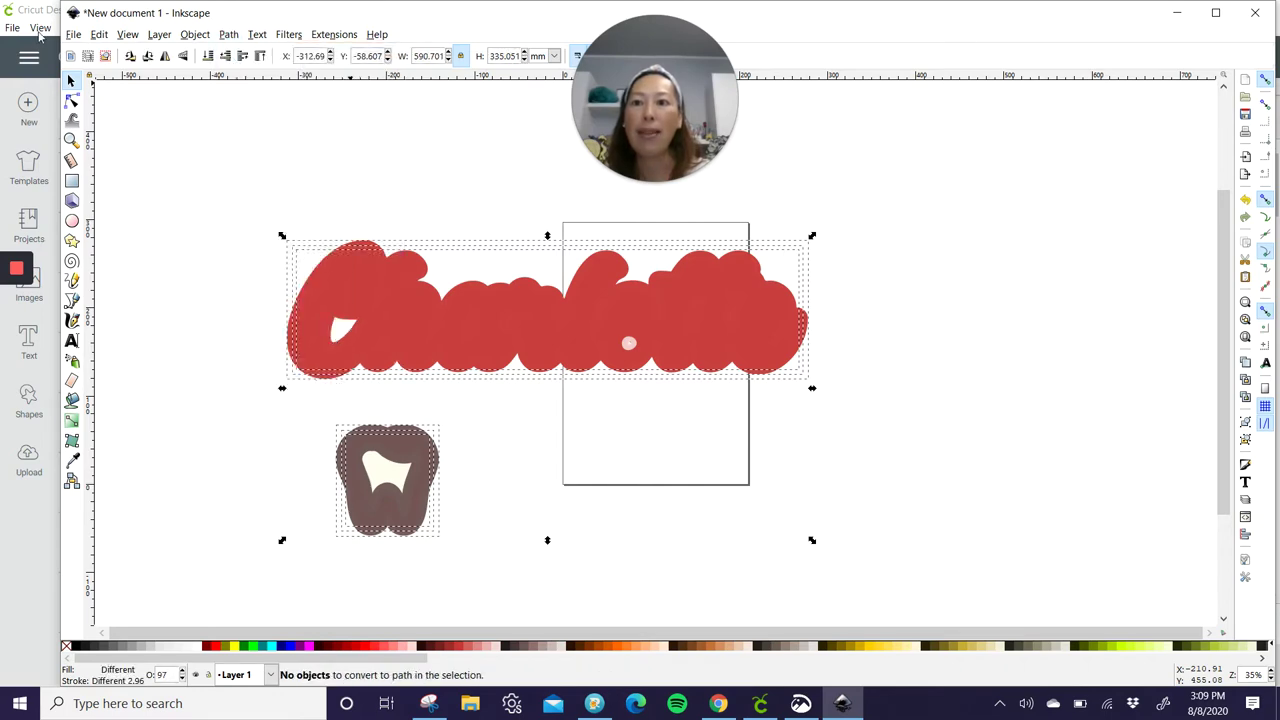
left_click(70, 33)
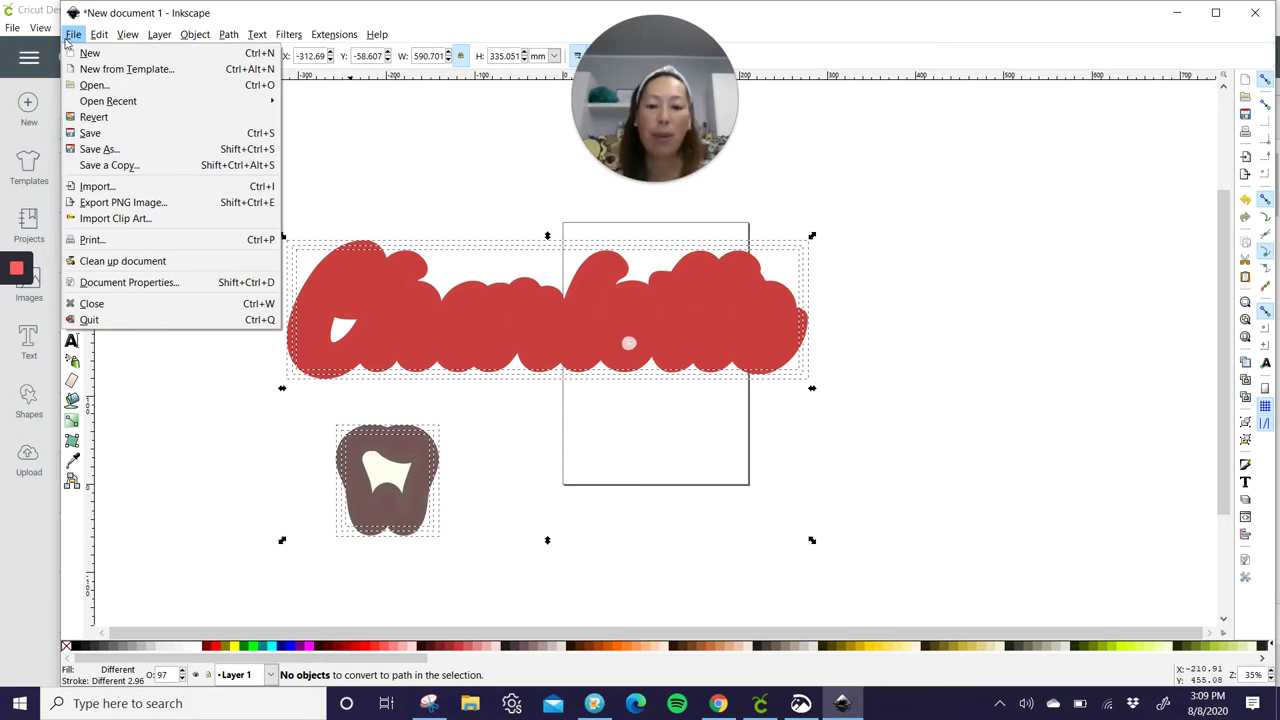
Step: Switch to Cricut Design Space and delete the image code table from the 1st tooth shaker canvas
left_click(760, 703)
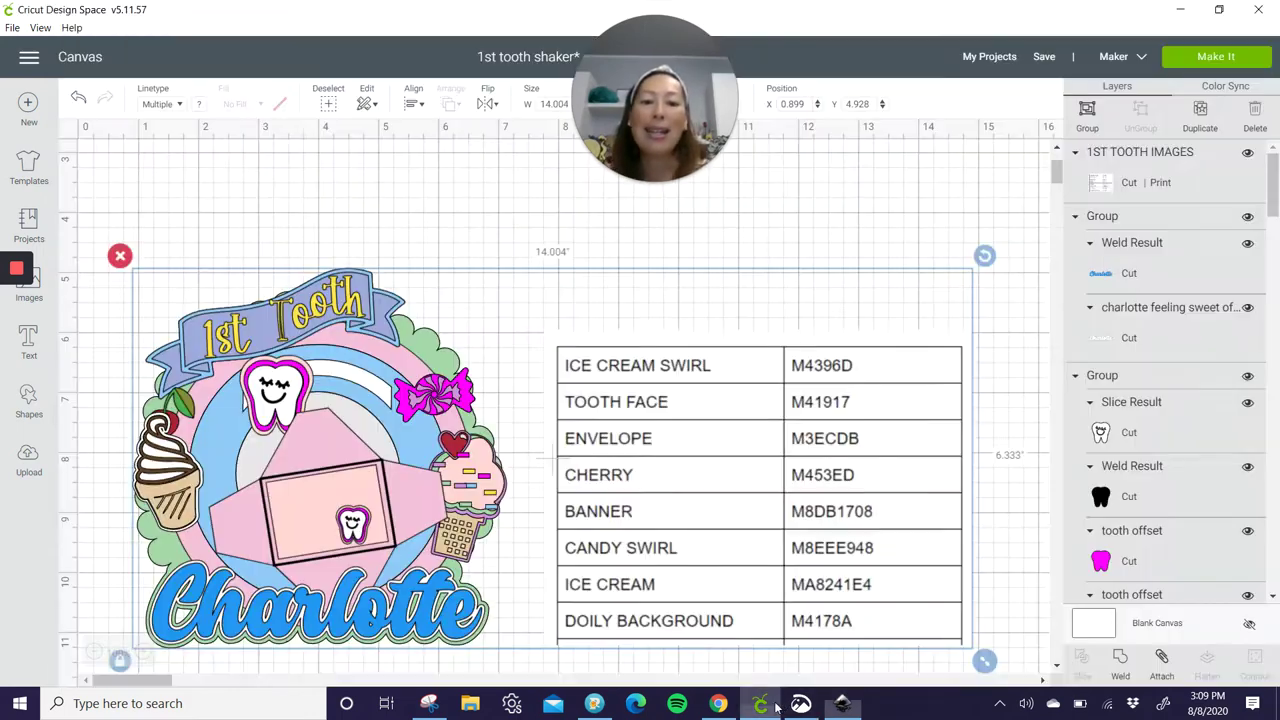
left_click(850, 230)
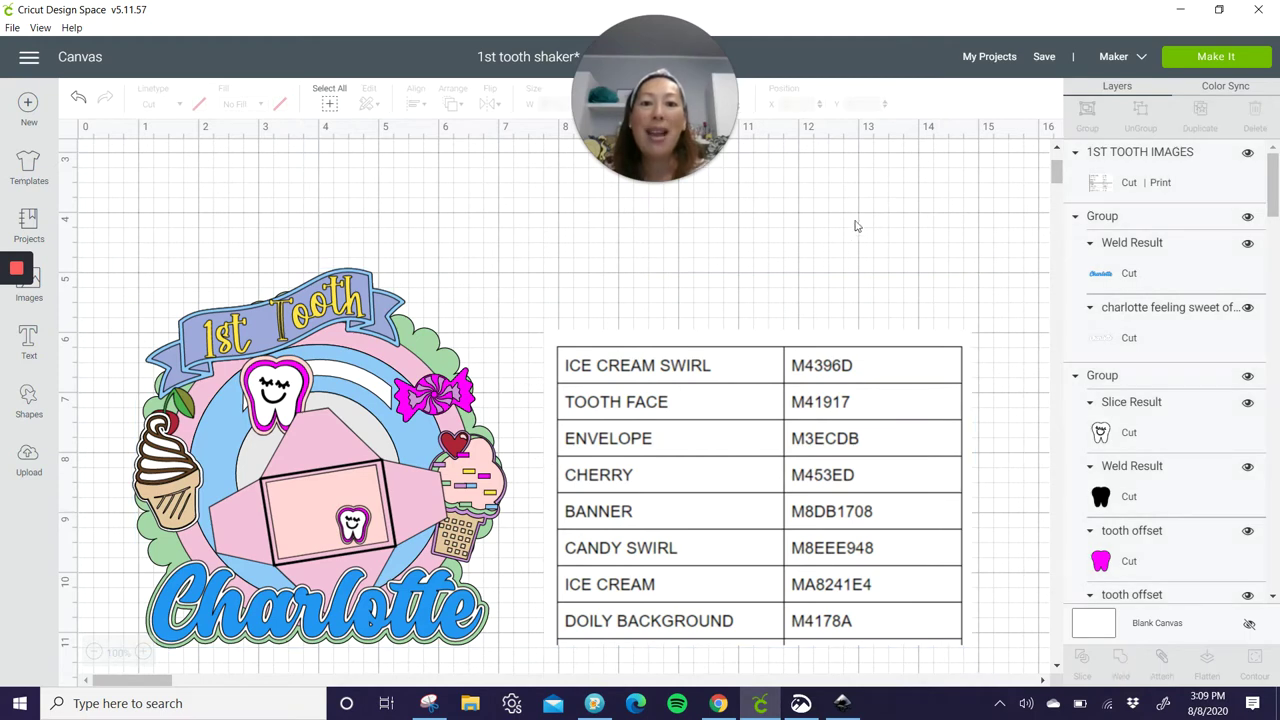
left_click(773, 440)
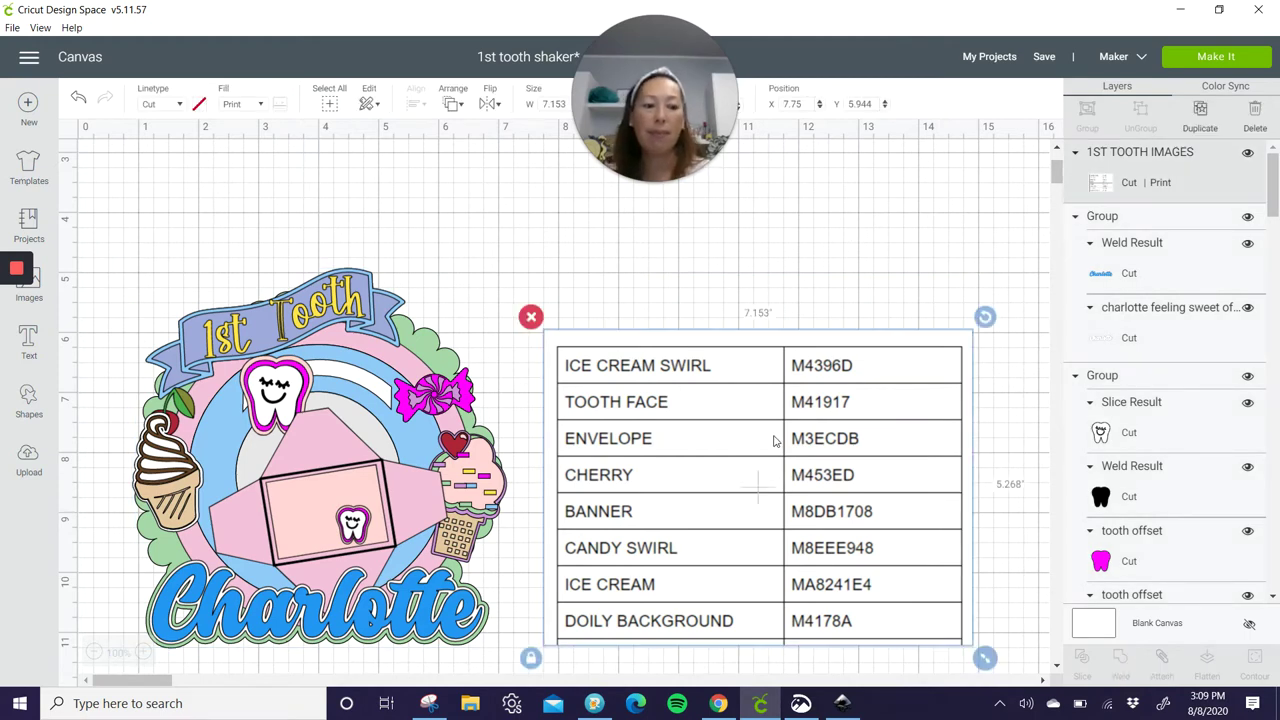
key("Delete")
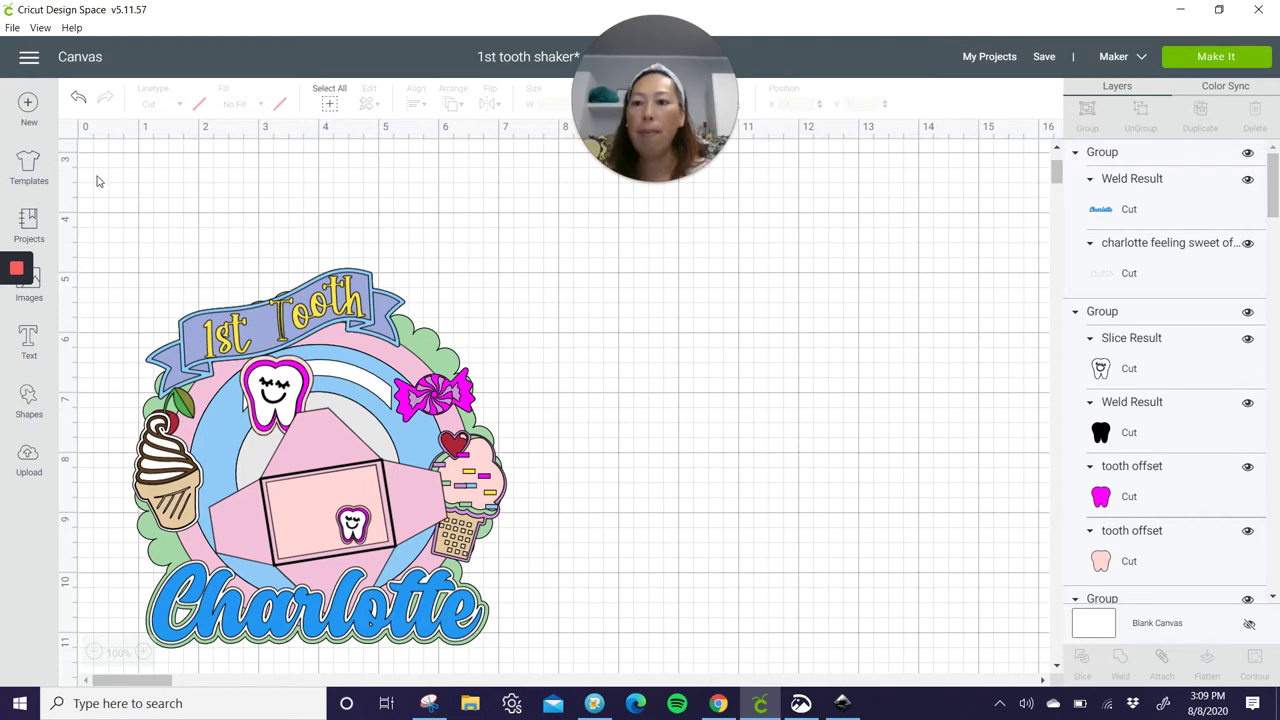
left_click_drag(96, 240, 140, 318)
Step: Start a new image upload and open the tooth offset file from the Desktop folder
left_click(28, 460)
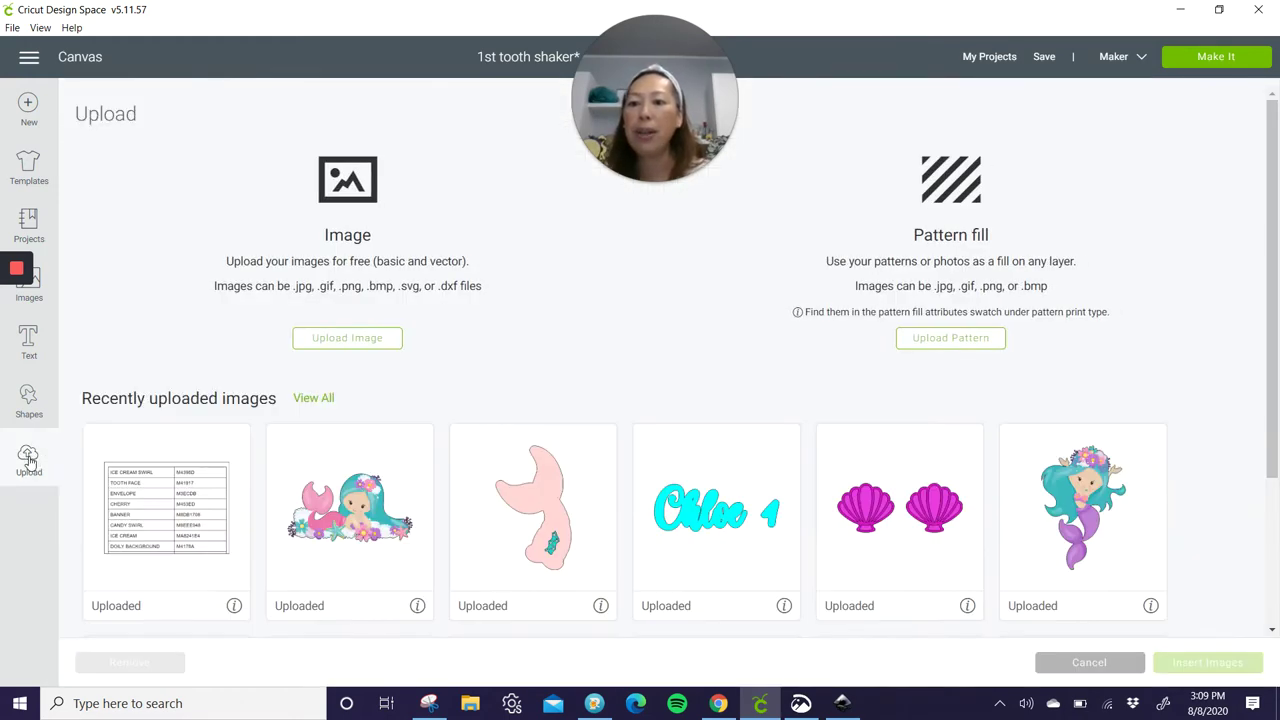
scroll(402, 413, "down", 1)
scroll(402, 413, "down", 2)
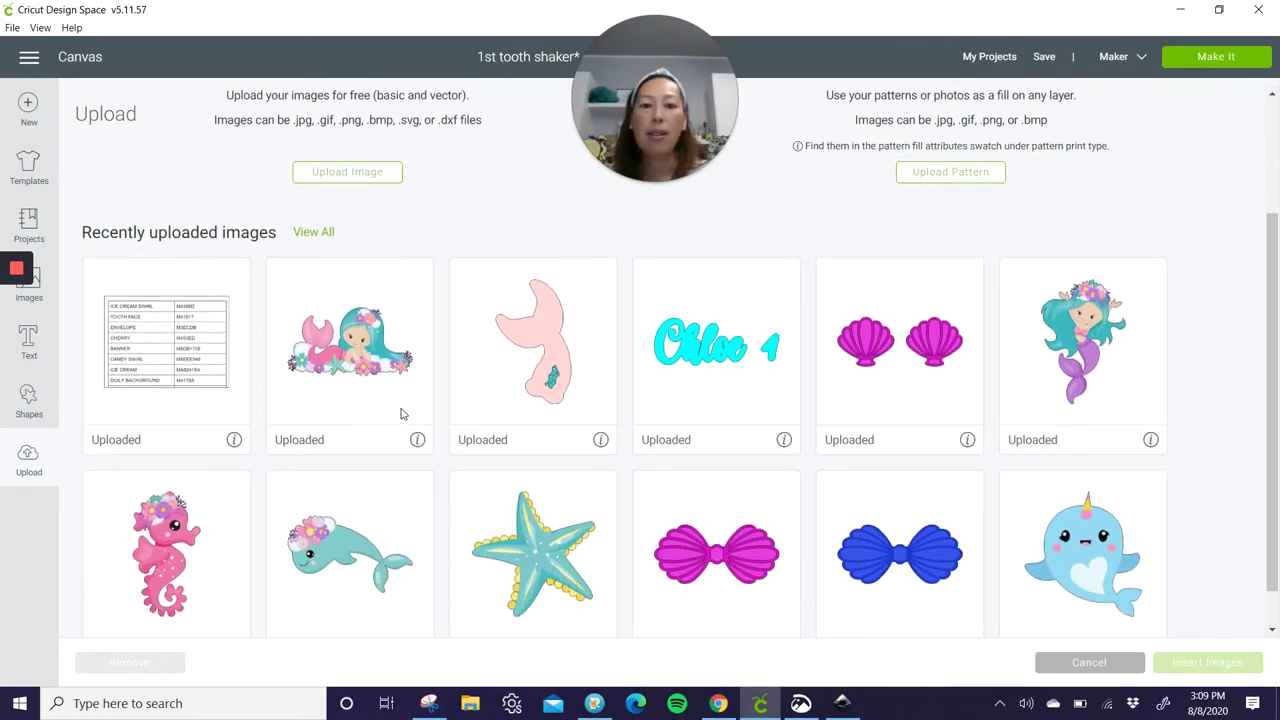
scroll(402, 413, "up", 3)
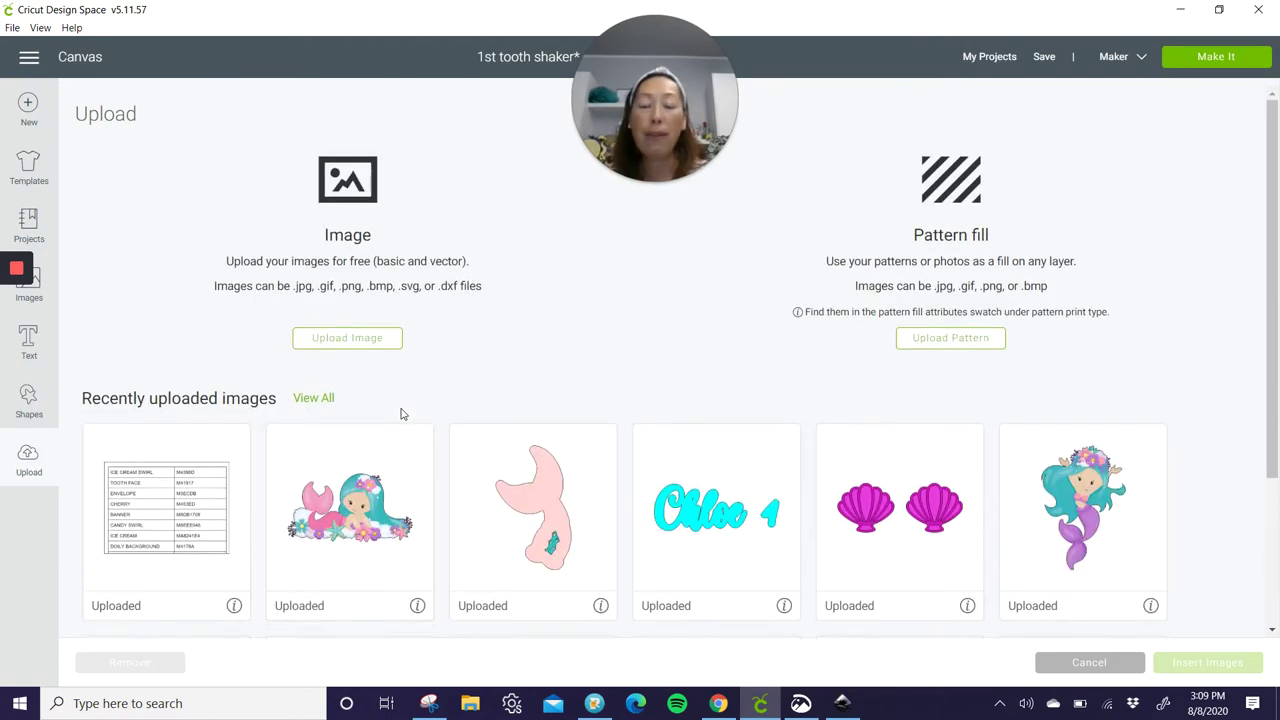
left_click(358, 343)
left_click(668, 363)
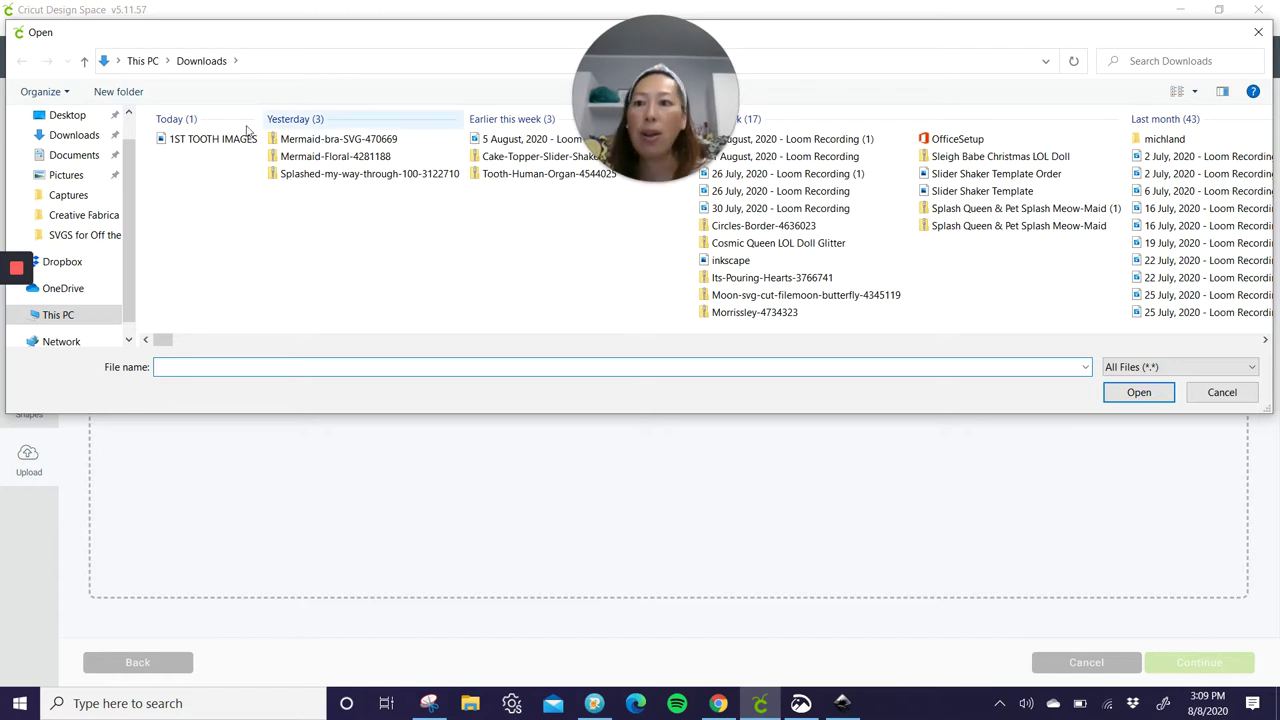
left_click(68, 115)
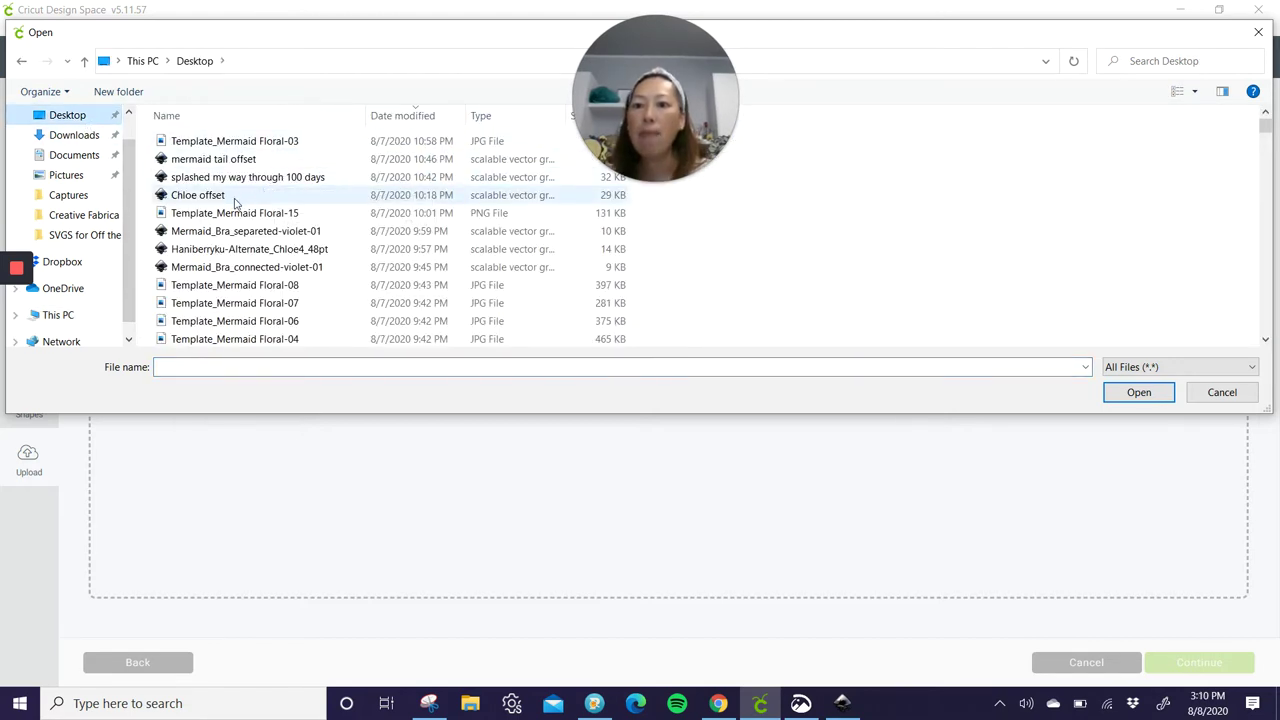
scroll(239, 250, "down", 1)
scroll(239, 252, "down", 1)
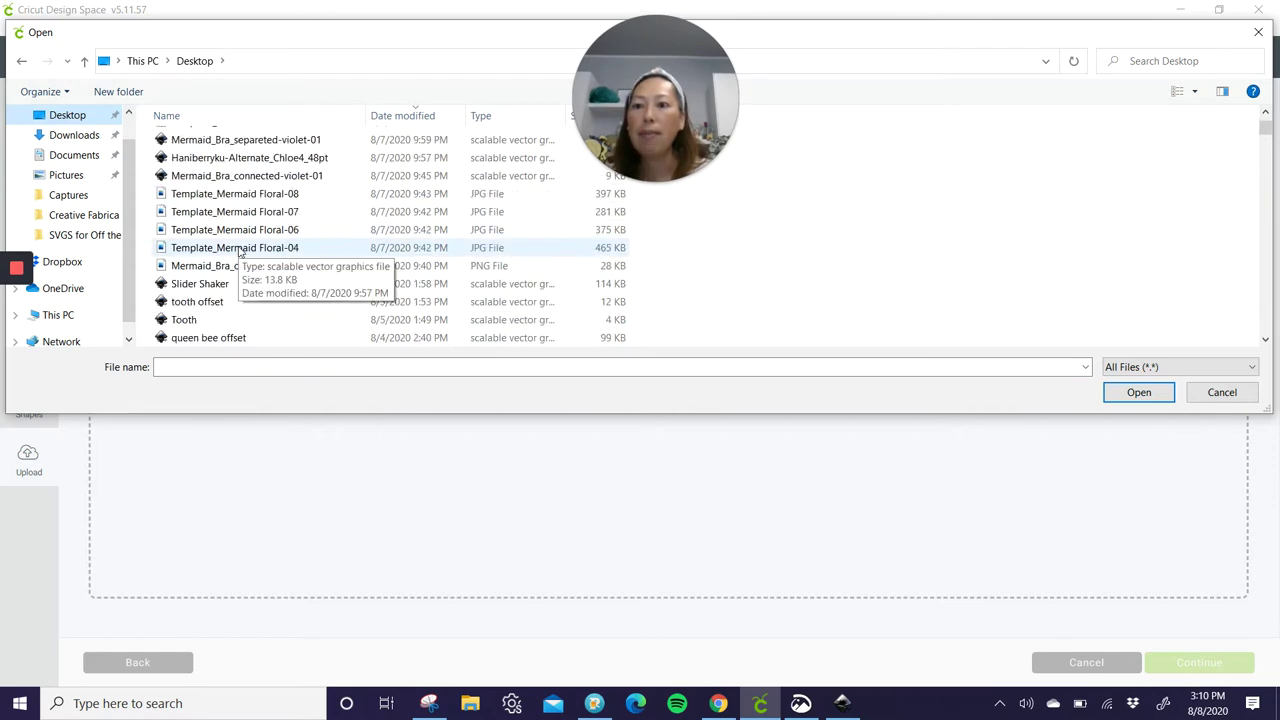
left_click(222, 303)
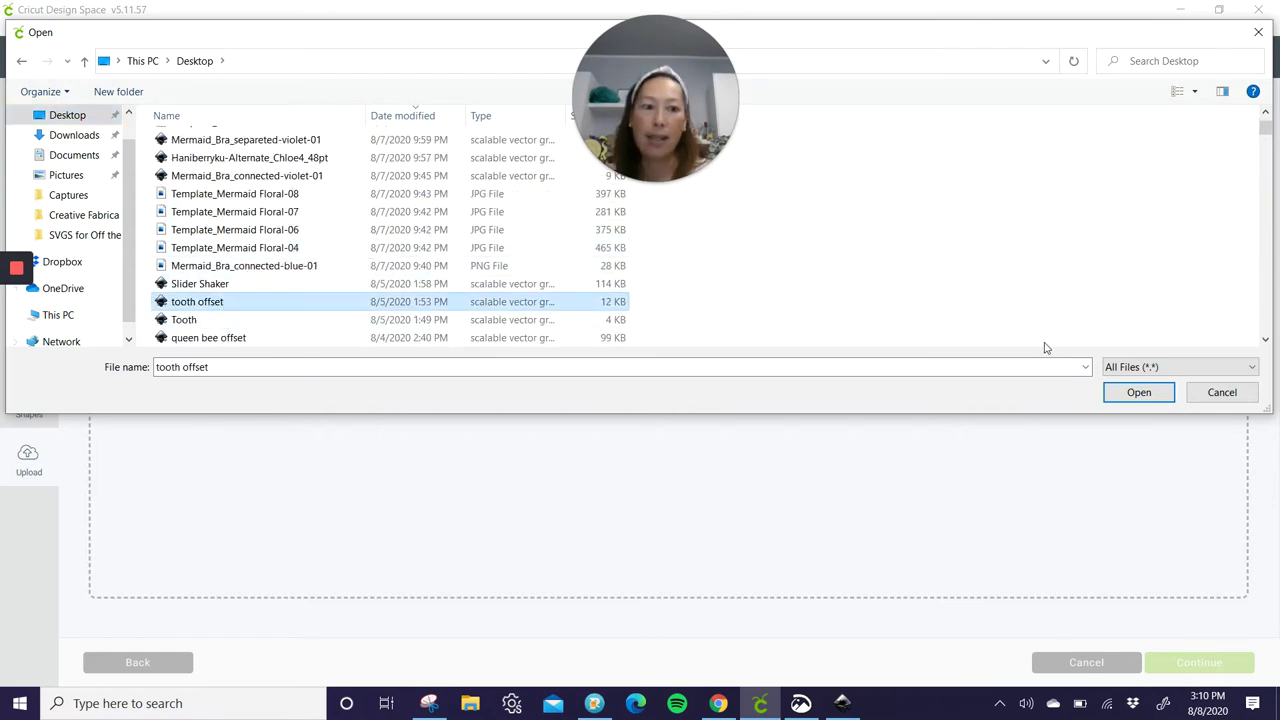
left_click(1137, 391)
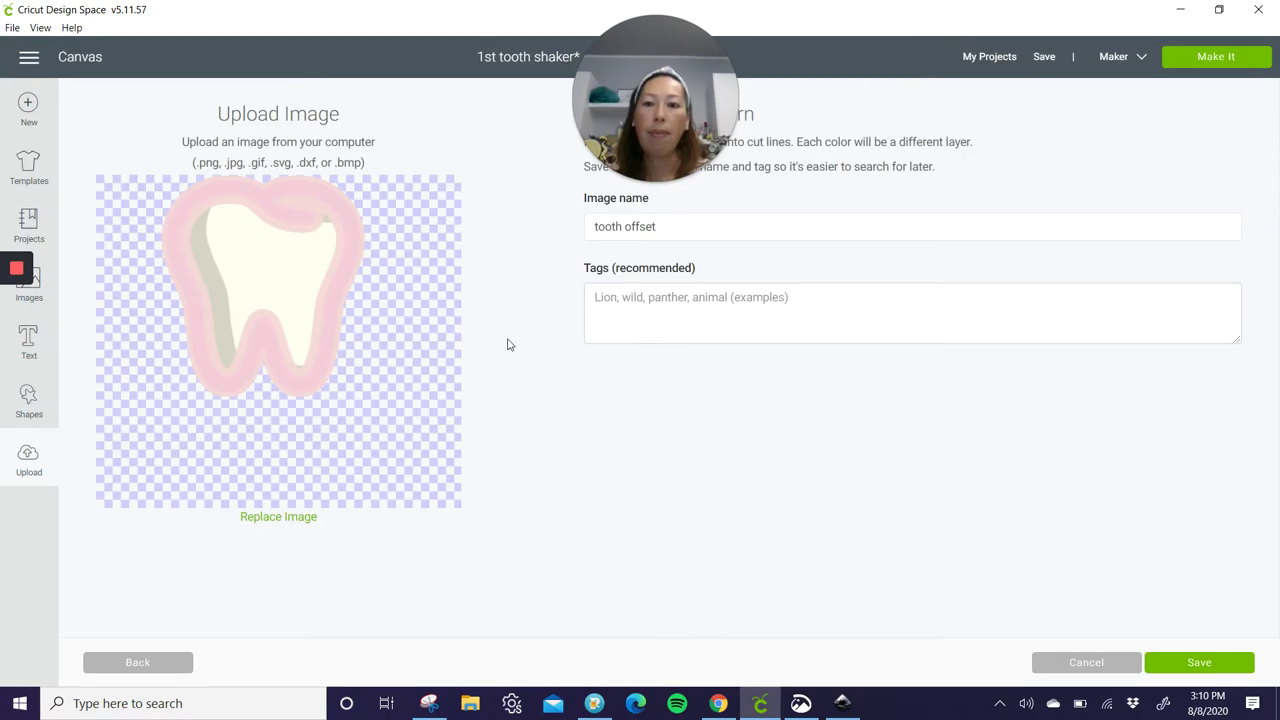
Step: Save the tooth offset upload, insert it on the canvas, and place it in the empty area beside the shaker design
left_click(1200, 663)
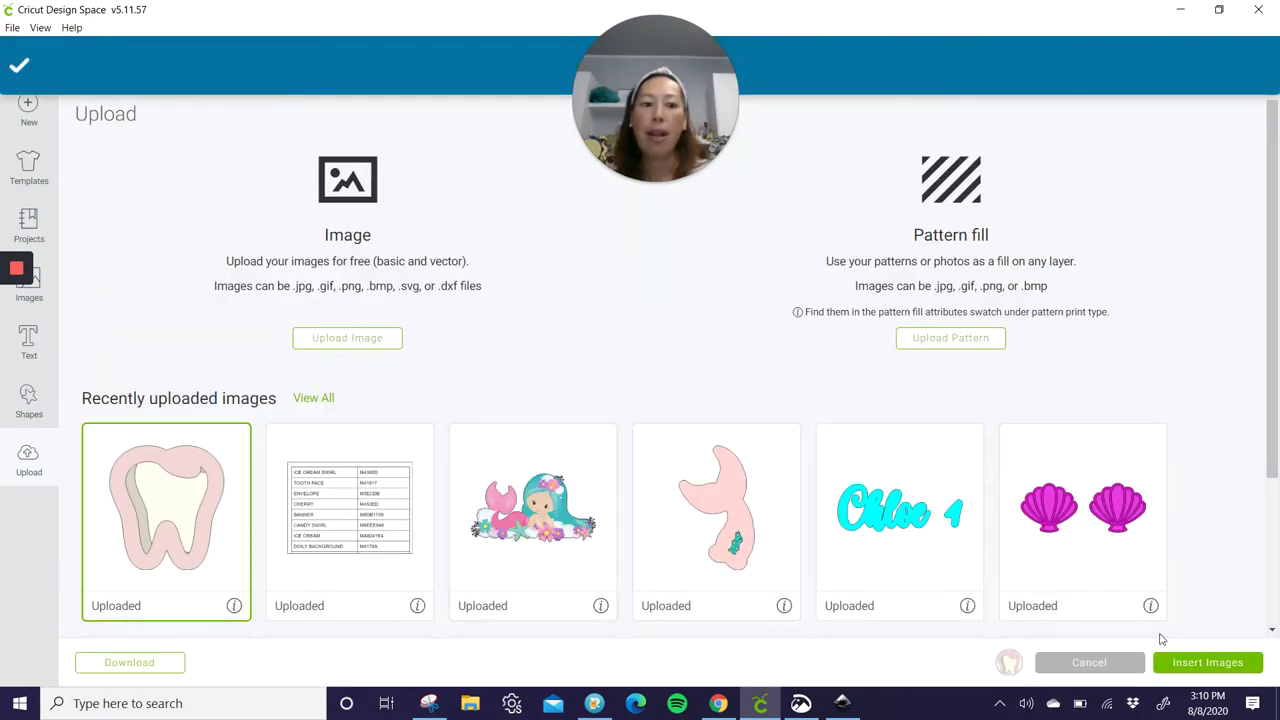
left_click(1207, 663)
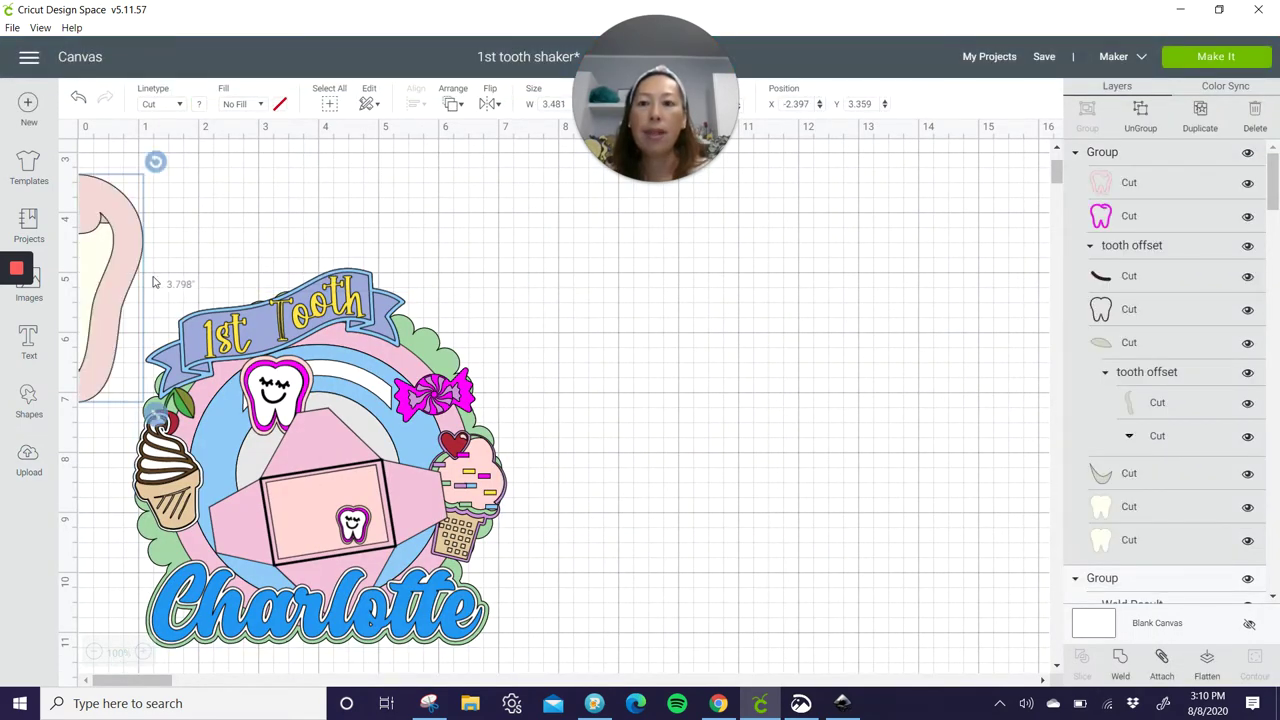
left_click_drag(100, 289, 882, 309)
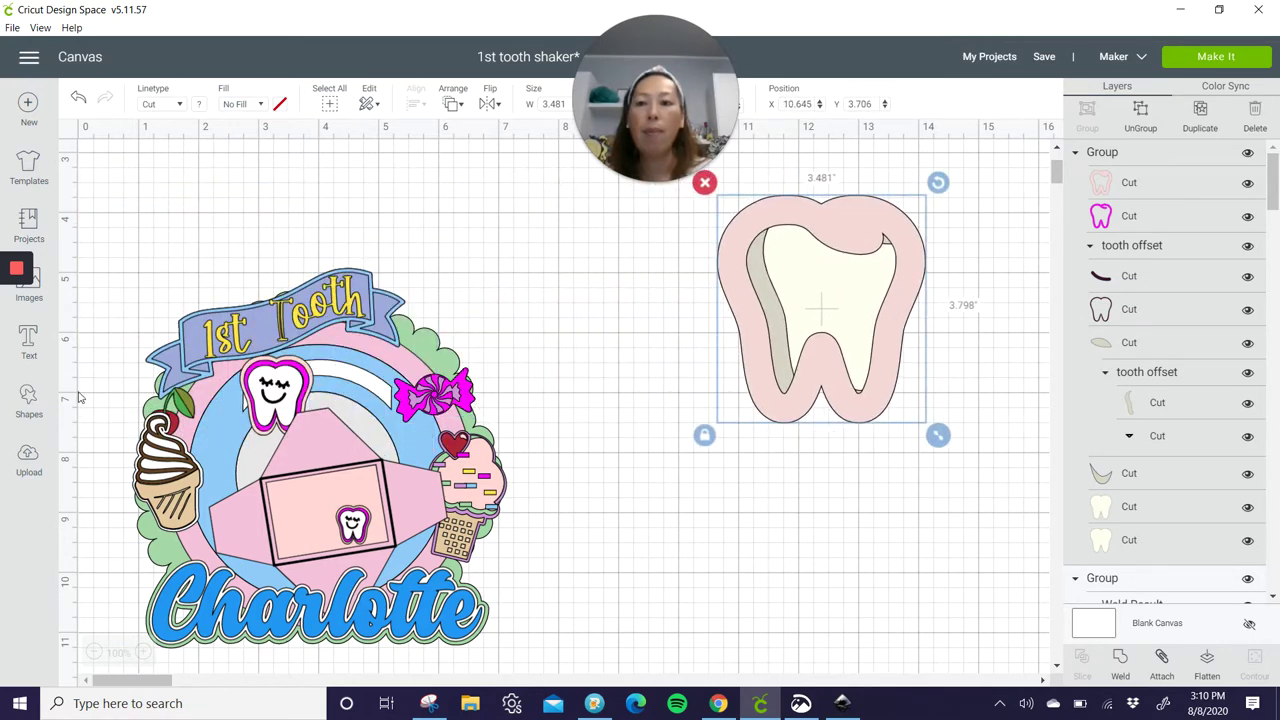
Step: Browse all uploaded images and insert the pink name offset image onto the canvas
left_click(29, 462)
scroll(314, 476, "down", 3)
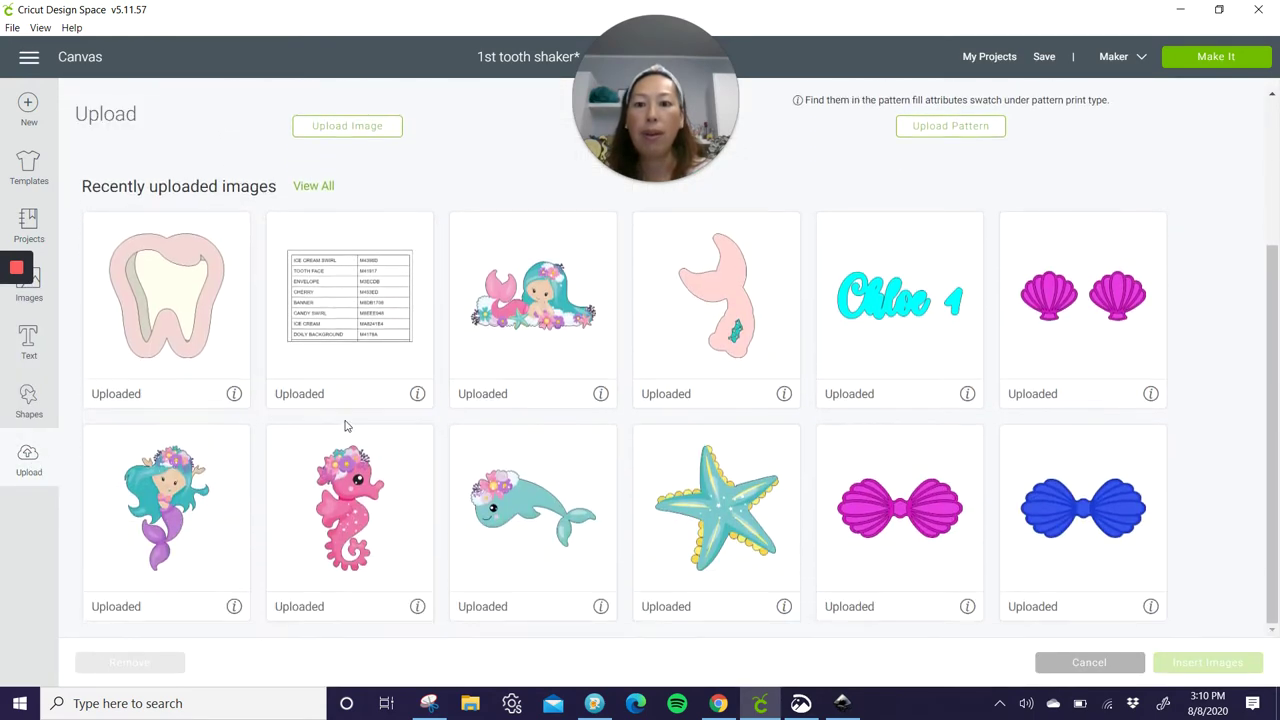
left_click(312, 186)
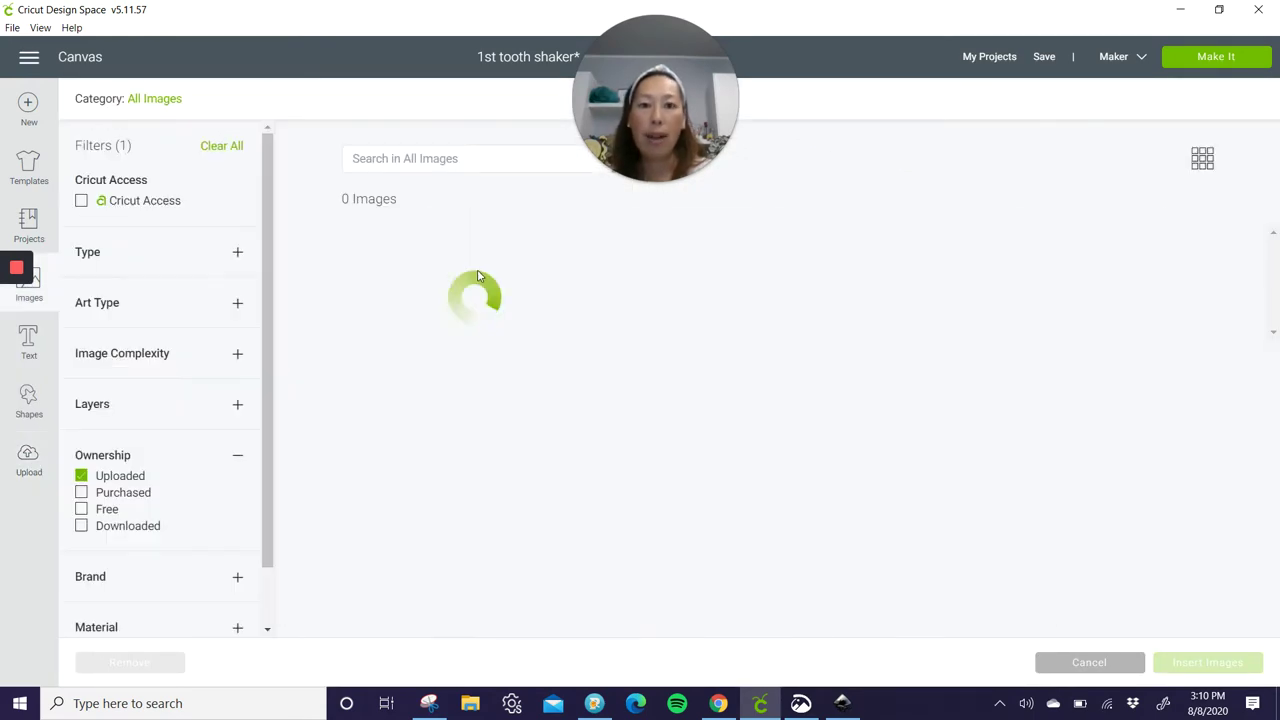
scroll(717, 394, "down", 5)
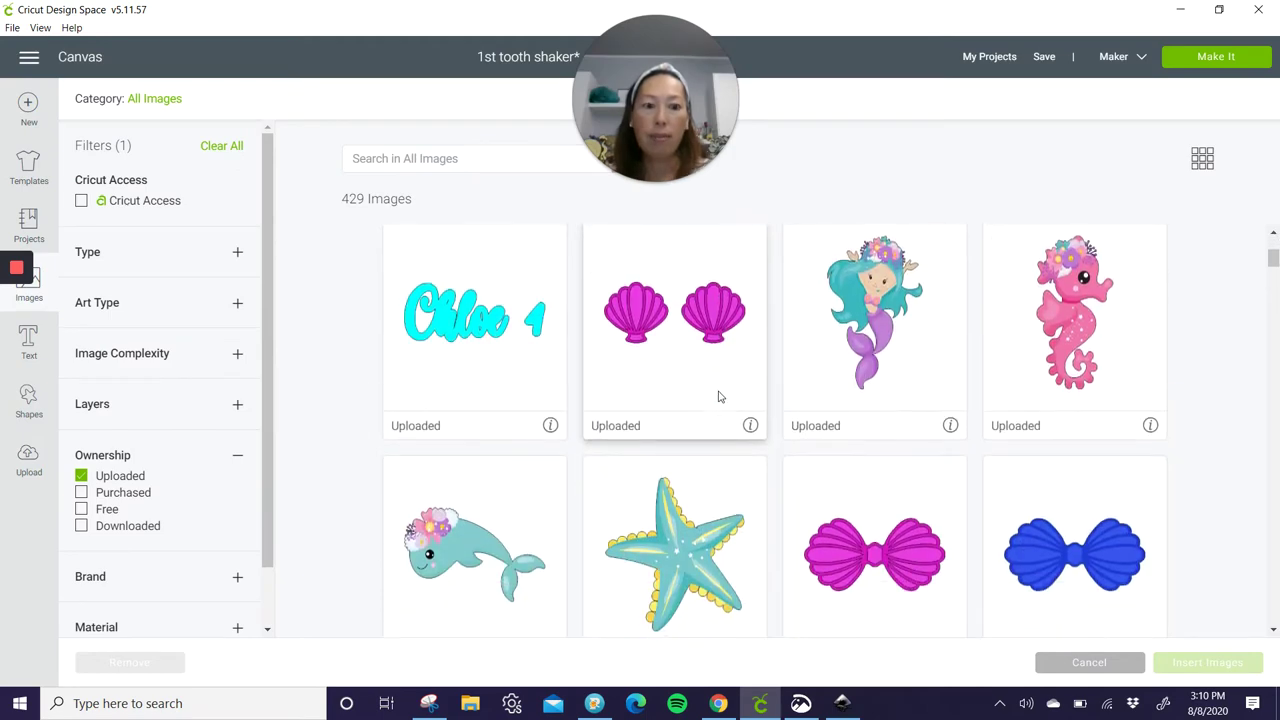
scroll(717, 397, "down", 2)
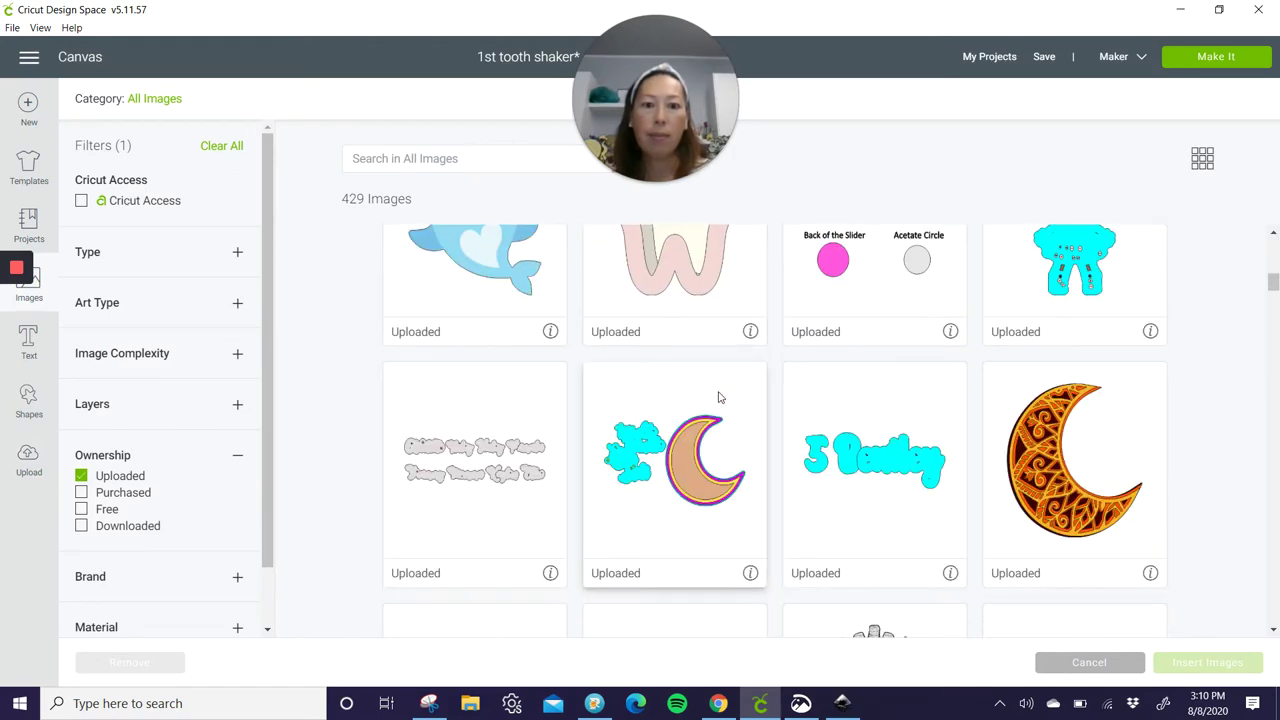
scroll(718, 397, "down", 5)
left_click(1068, 331)
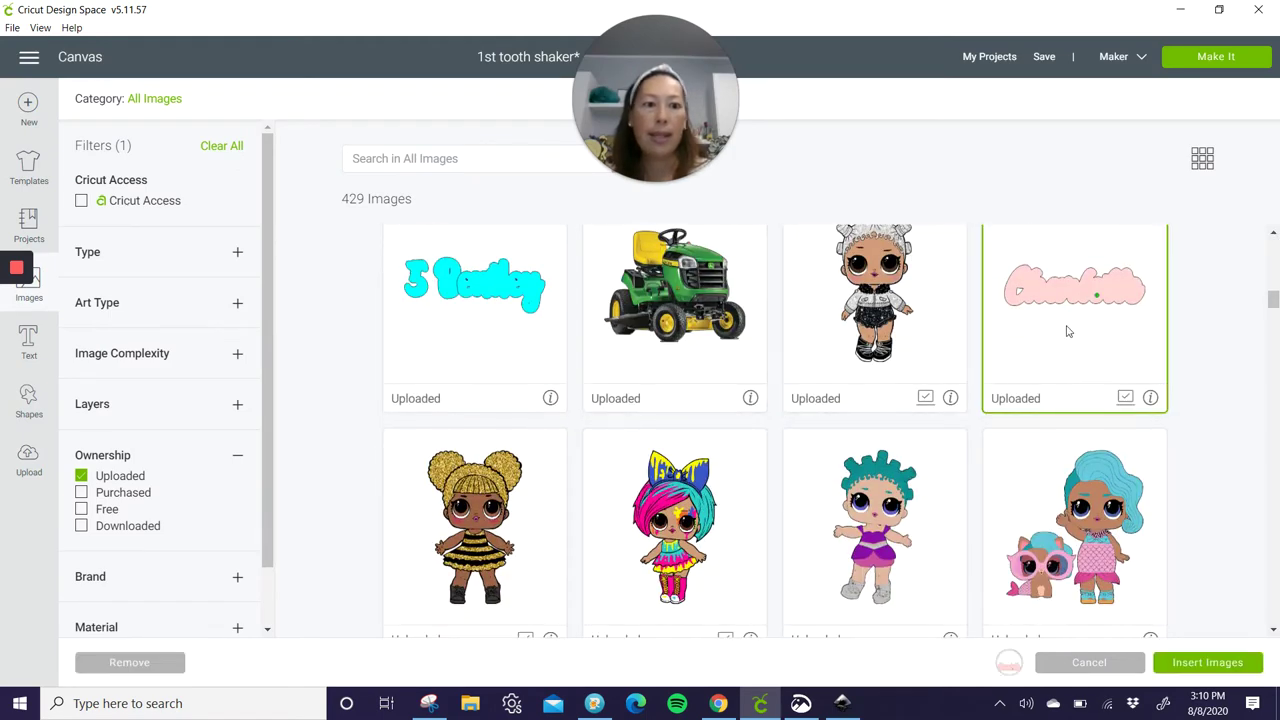
left_click(1186, 658)
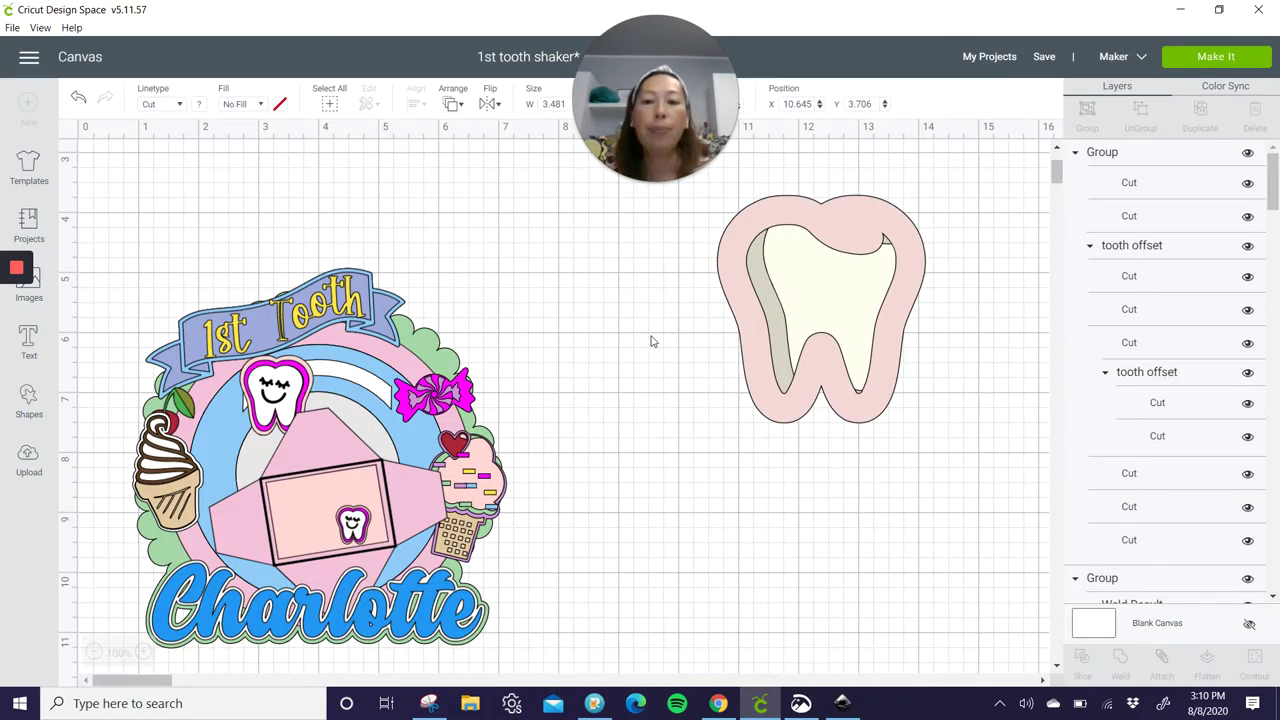
left_click(703, 319)
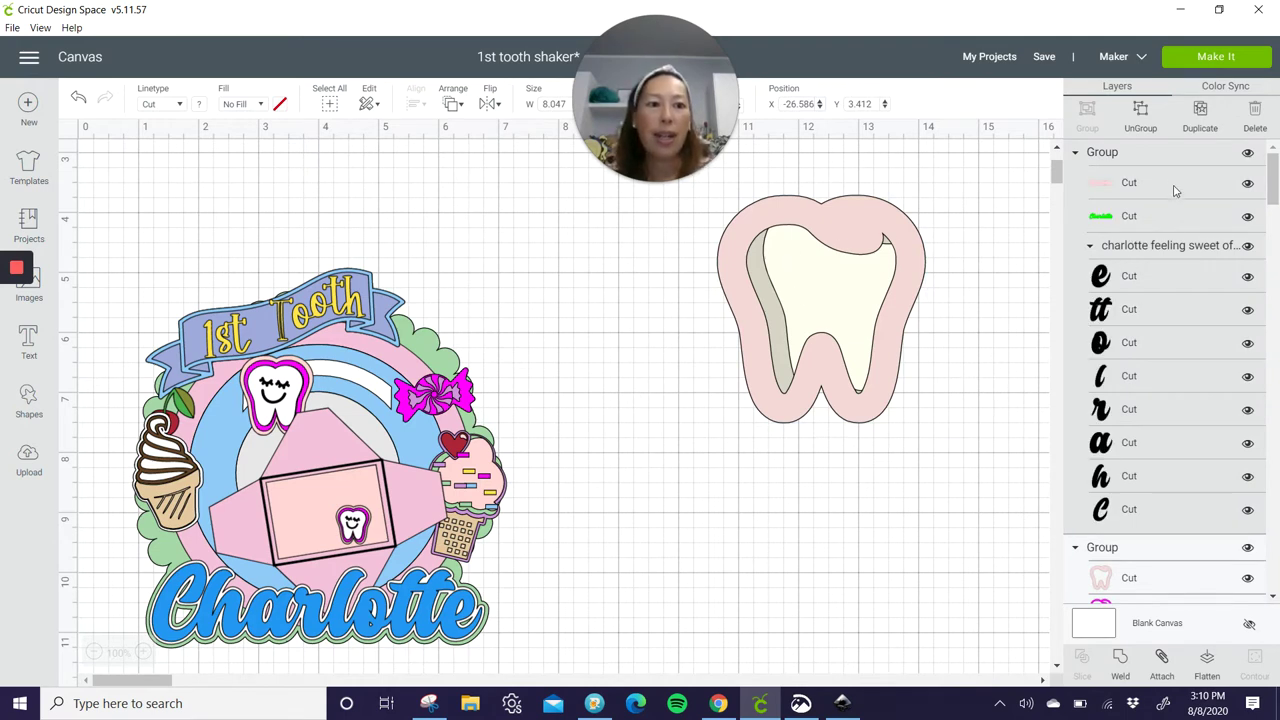
Step: Bring the name offset into view at X position 4 and move it into the empty space below the tooth
left_click(797, 104)
type("4")
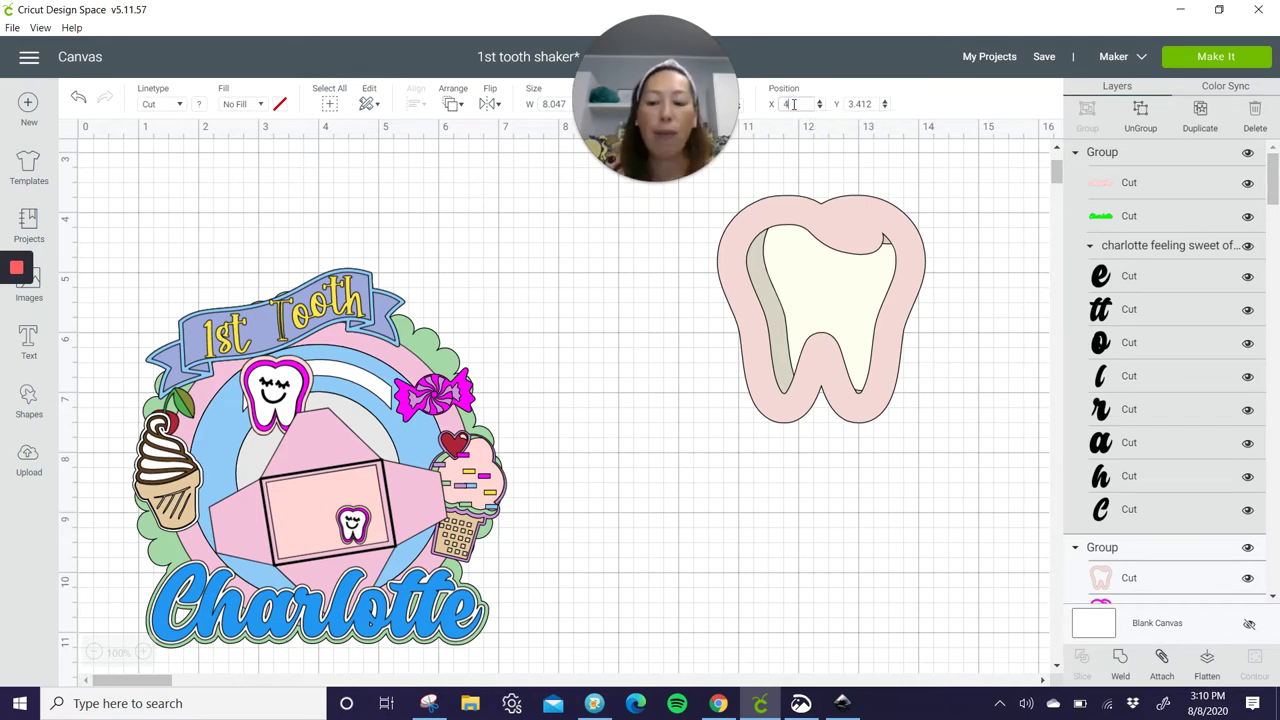
key("Tab")
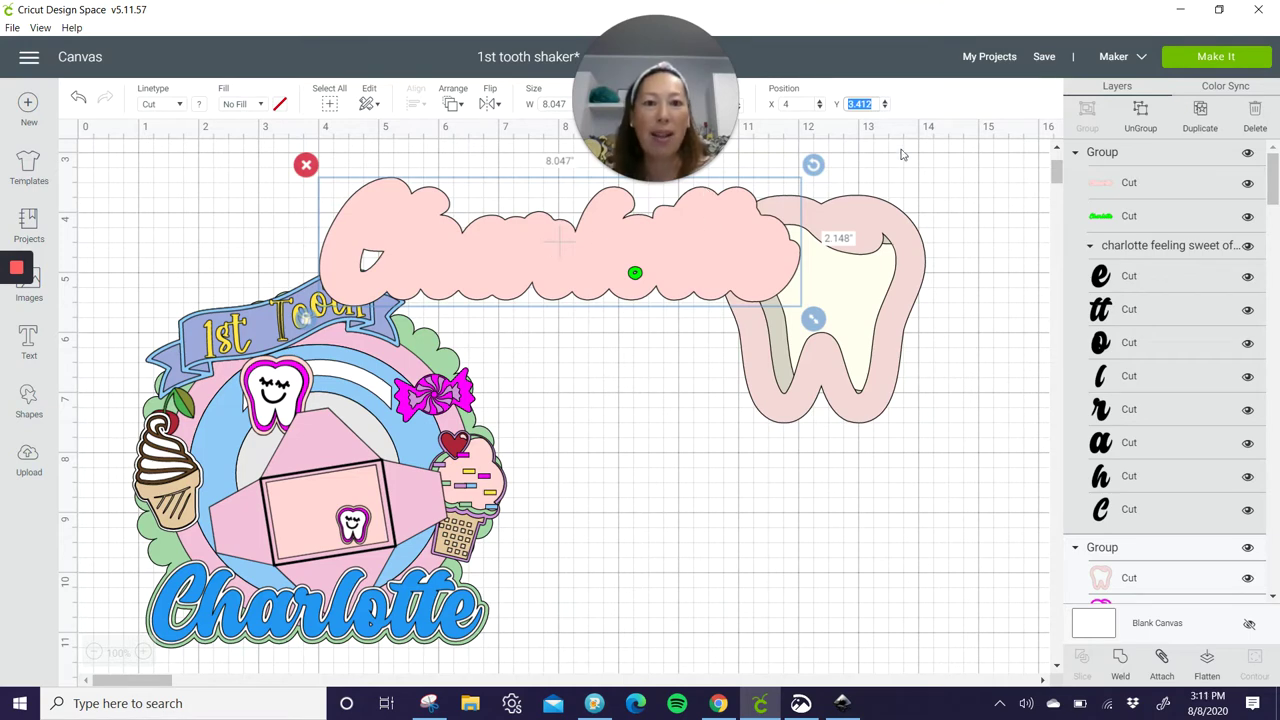
left_click_drag(566, 243, 806, 551)
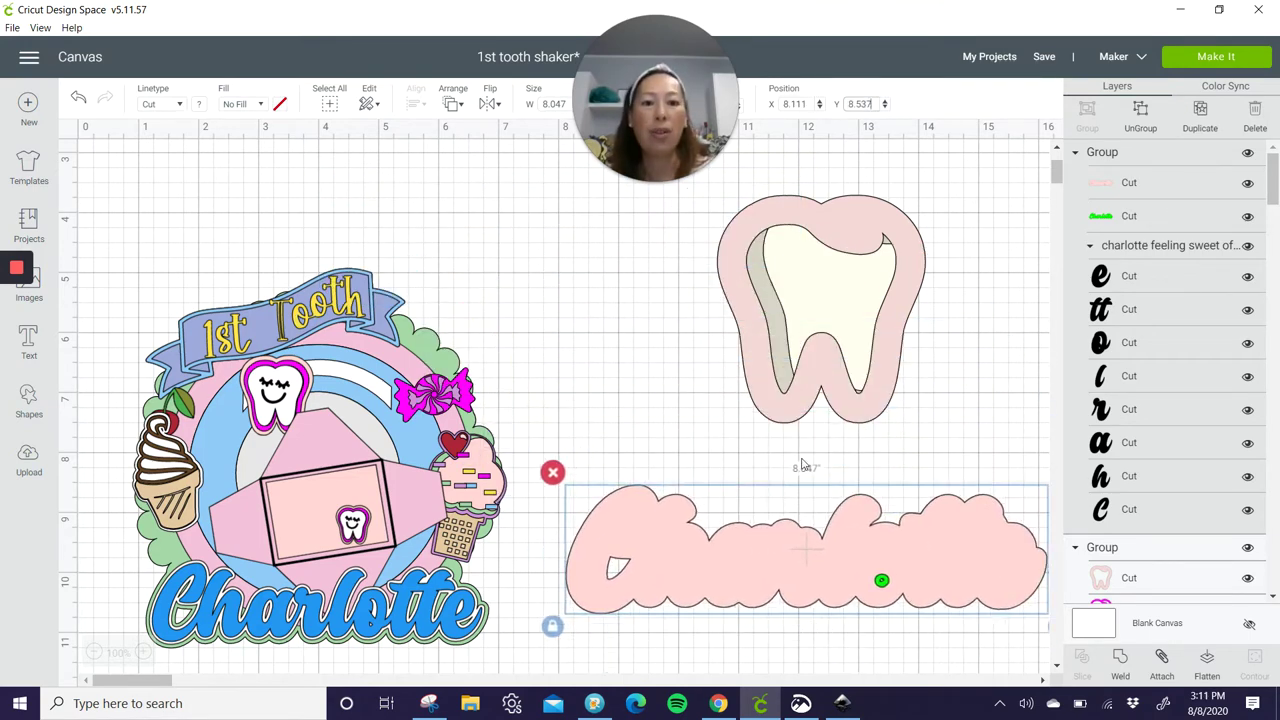
Step: Ungroup the large tooth image and move its pink outer offset beside the magenta offset
left_click(836, 270)
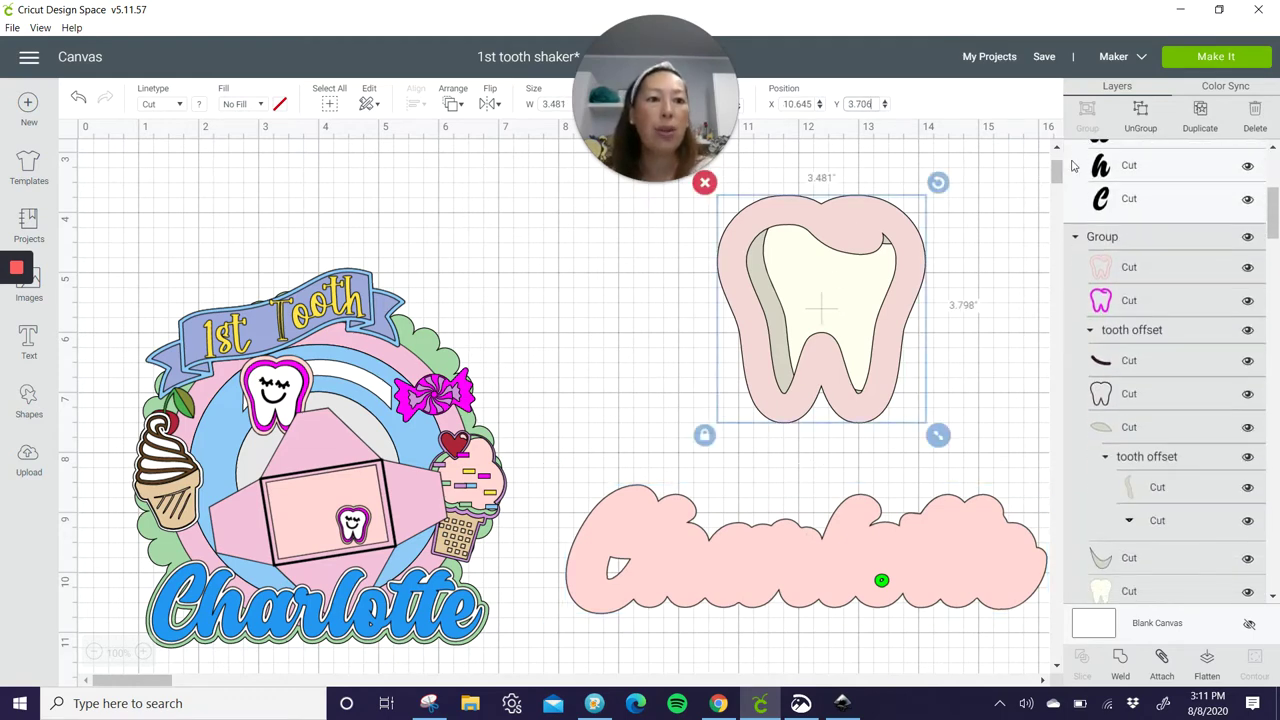
left_click(1137, 124)
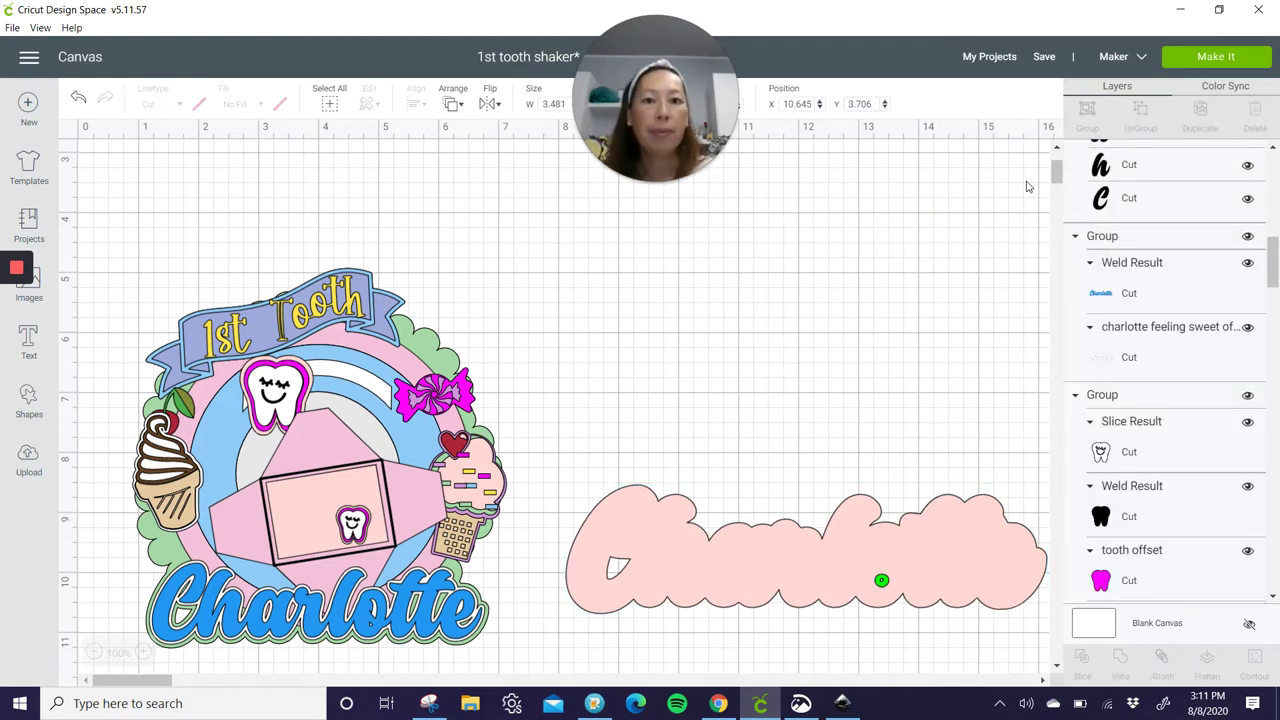
left_click_drag(884, 232, 645, 238)
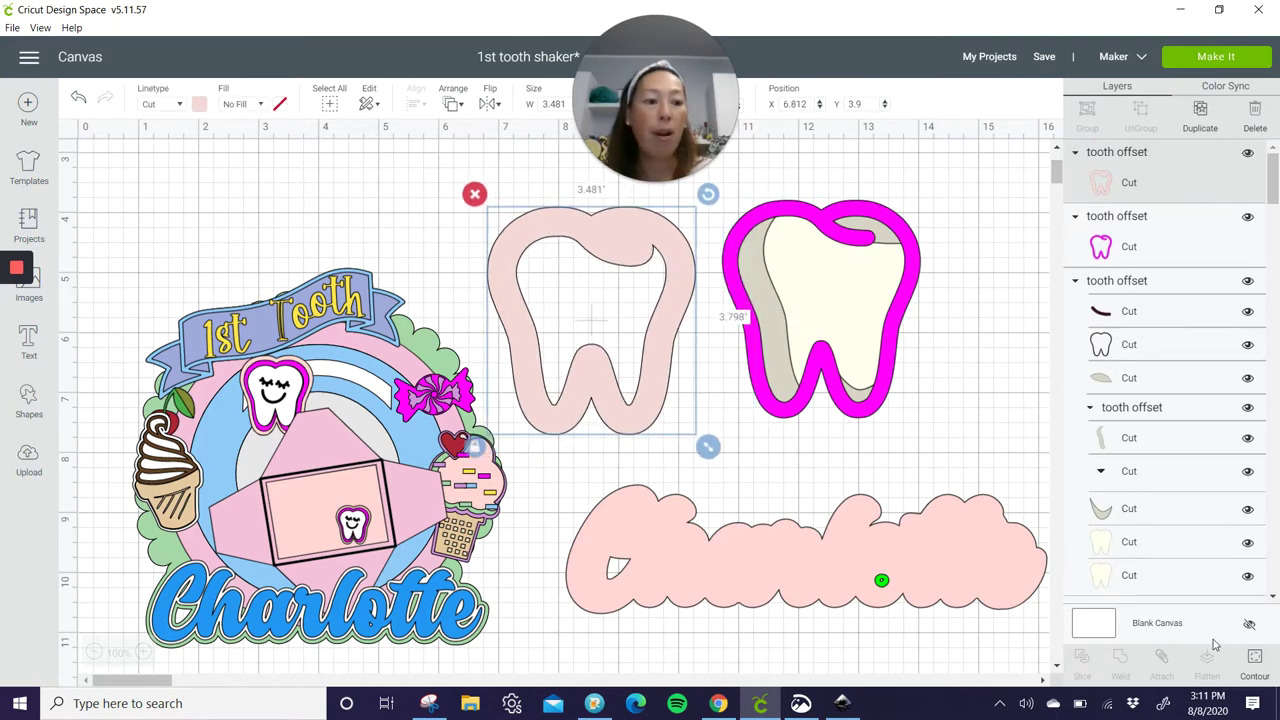
Step: Hide the inner tooth-shaped contour of the pink offset so it is solid, and select the magenta offset
left_click(1254, 658)
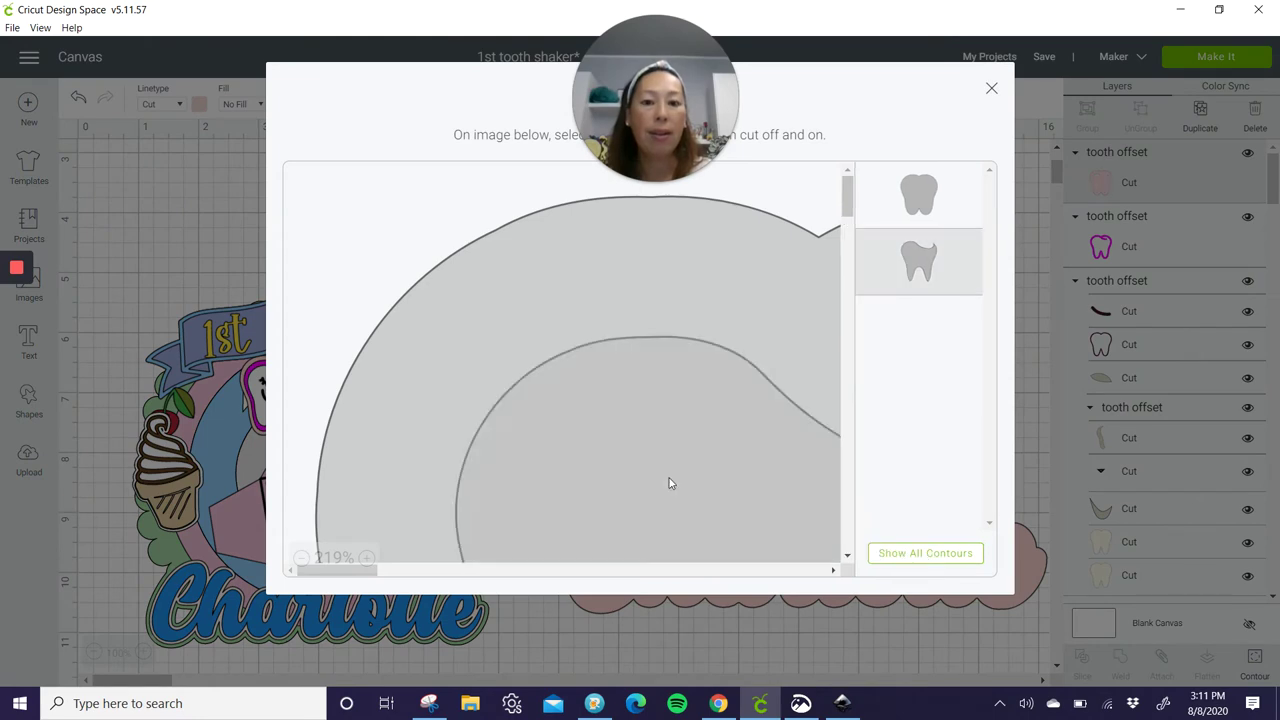
left_click(991, 92)
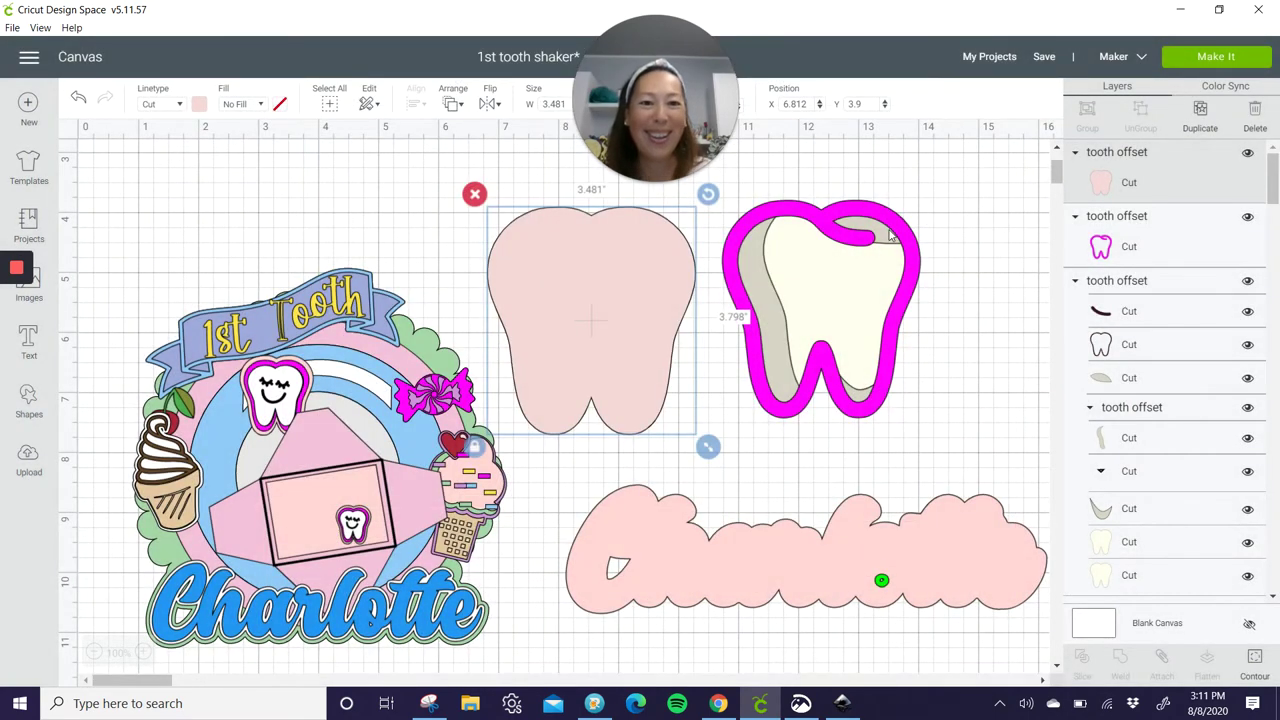
left_click(893, 234)
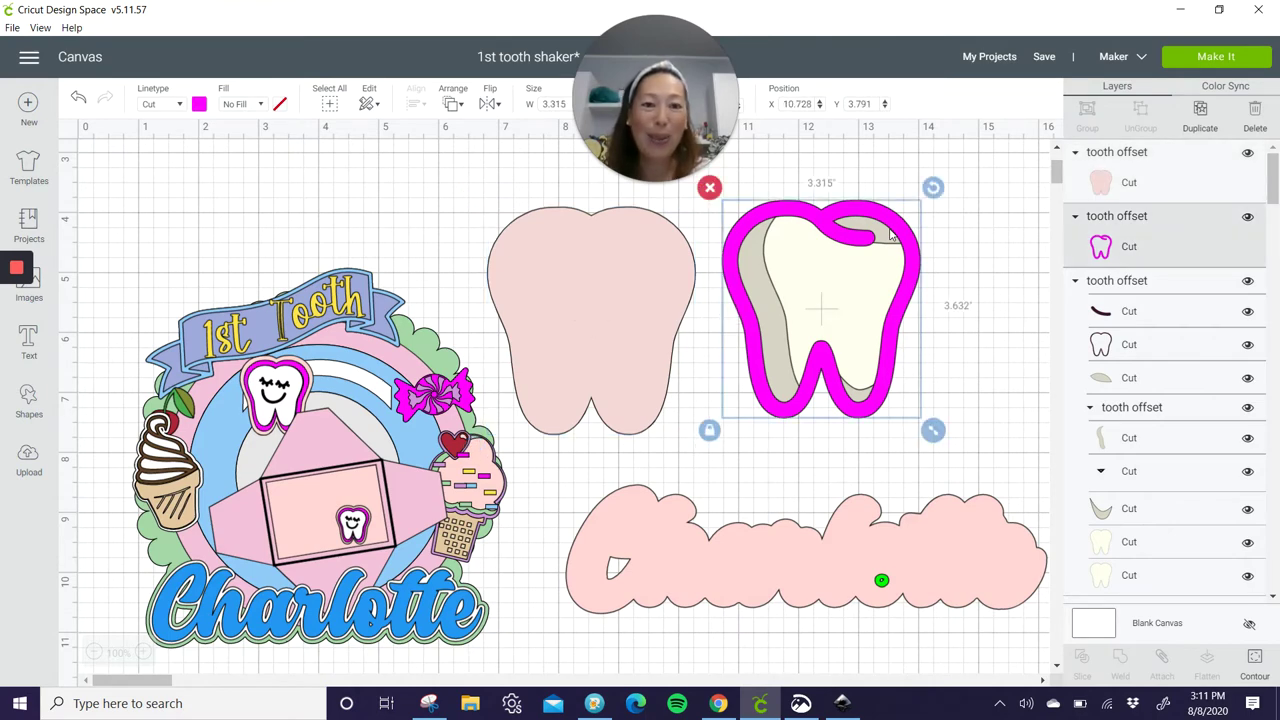
Step: Move the magenta offset partly off the tooth and hide its inner tooth-shaped contour to make it solid
left_click_drag(814, 256, 913, 274)
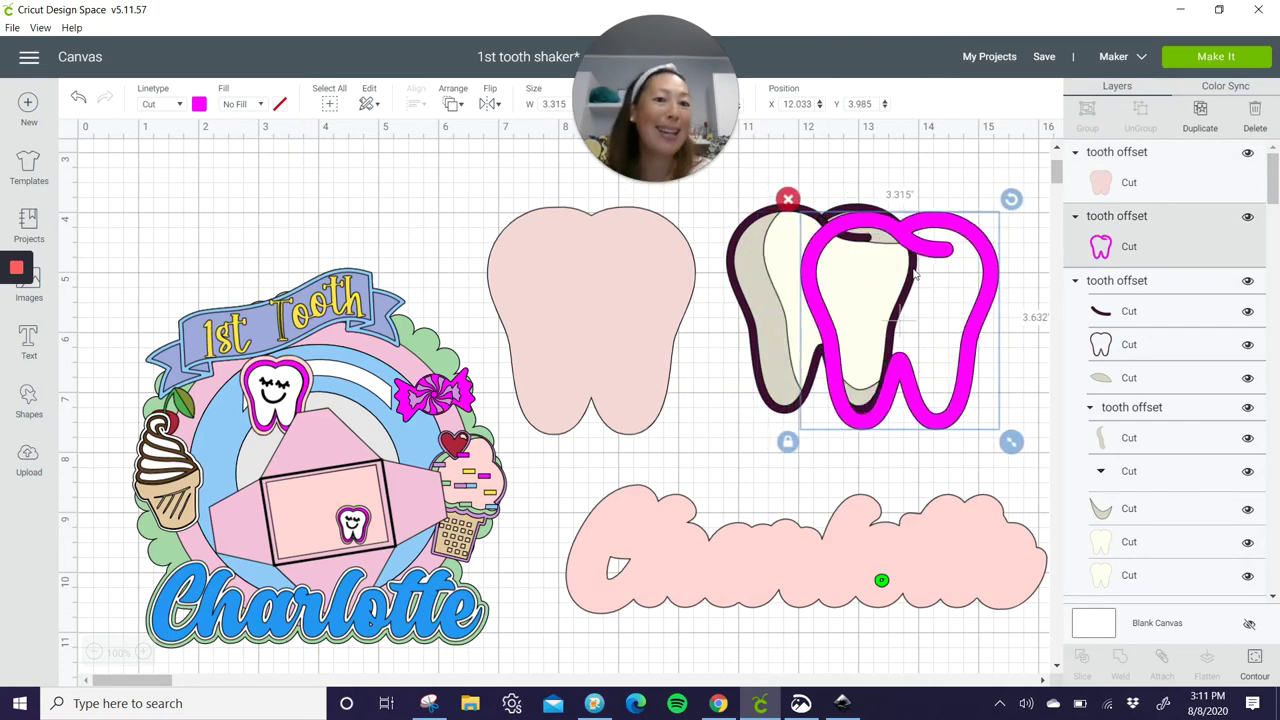
left_click(1256, 664)
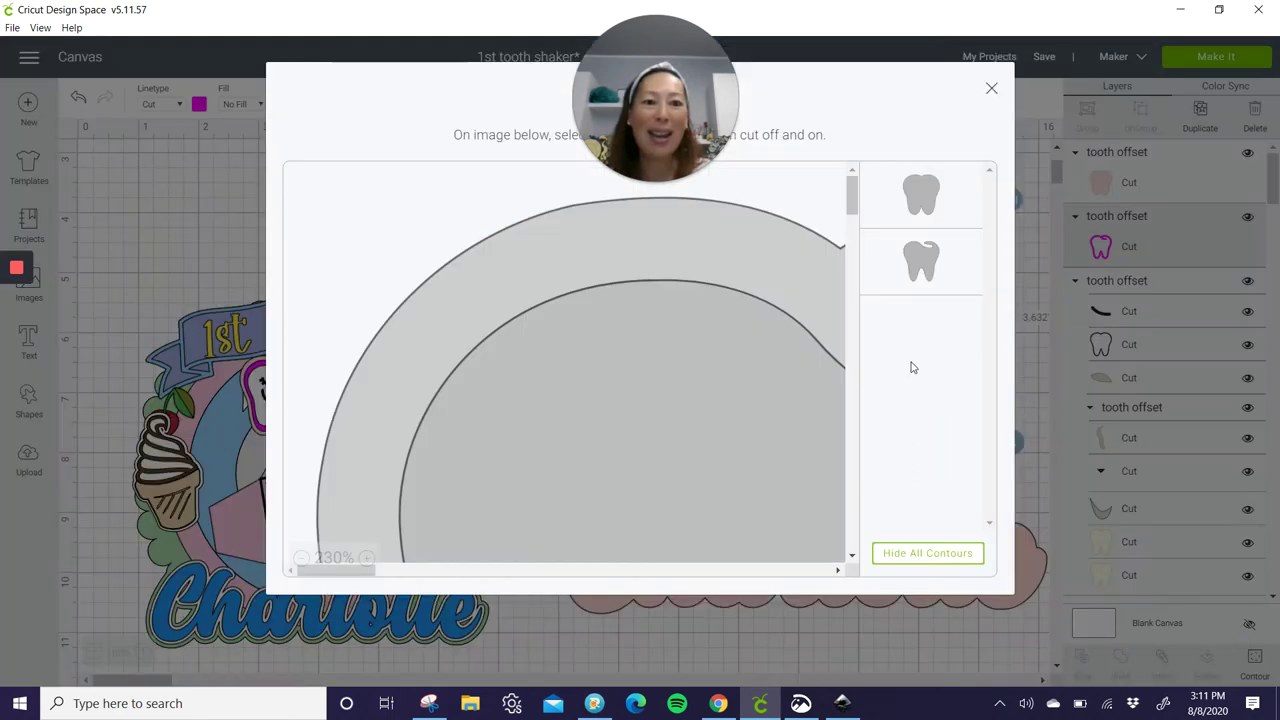
left_click(331, 562)
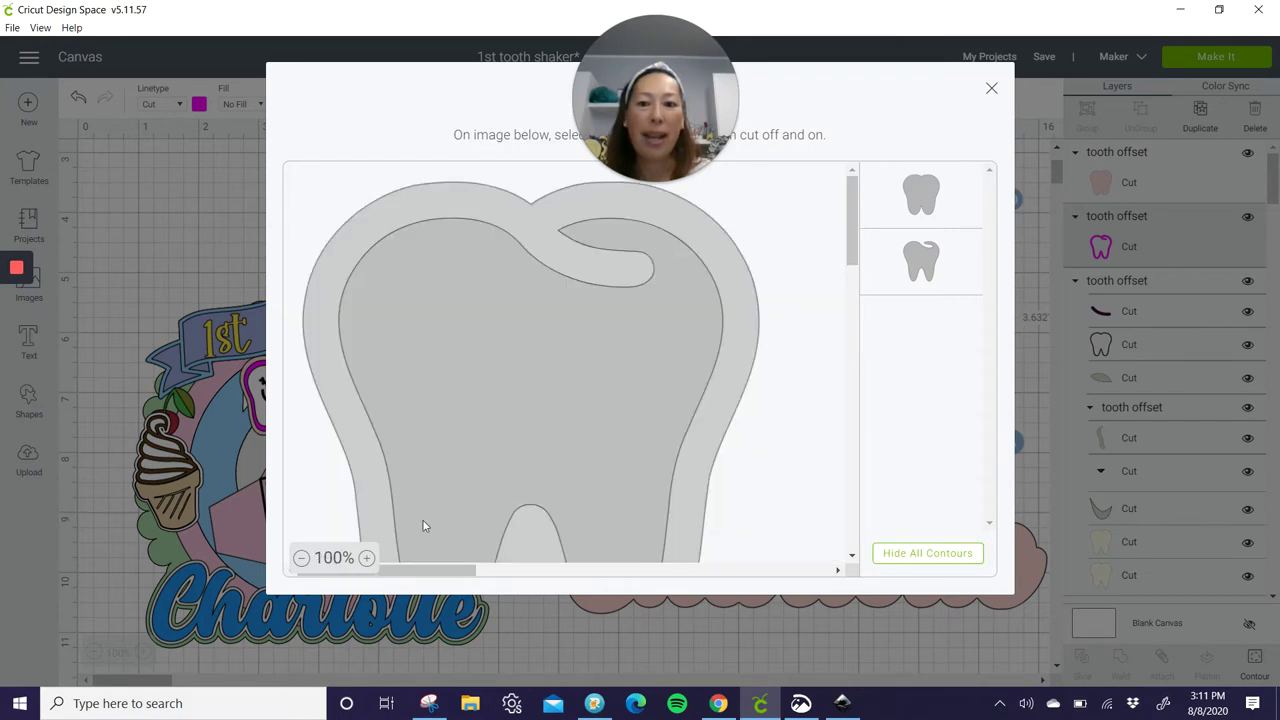
left_click(520, 397)
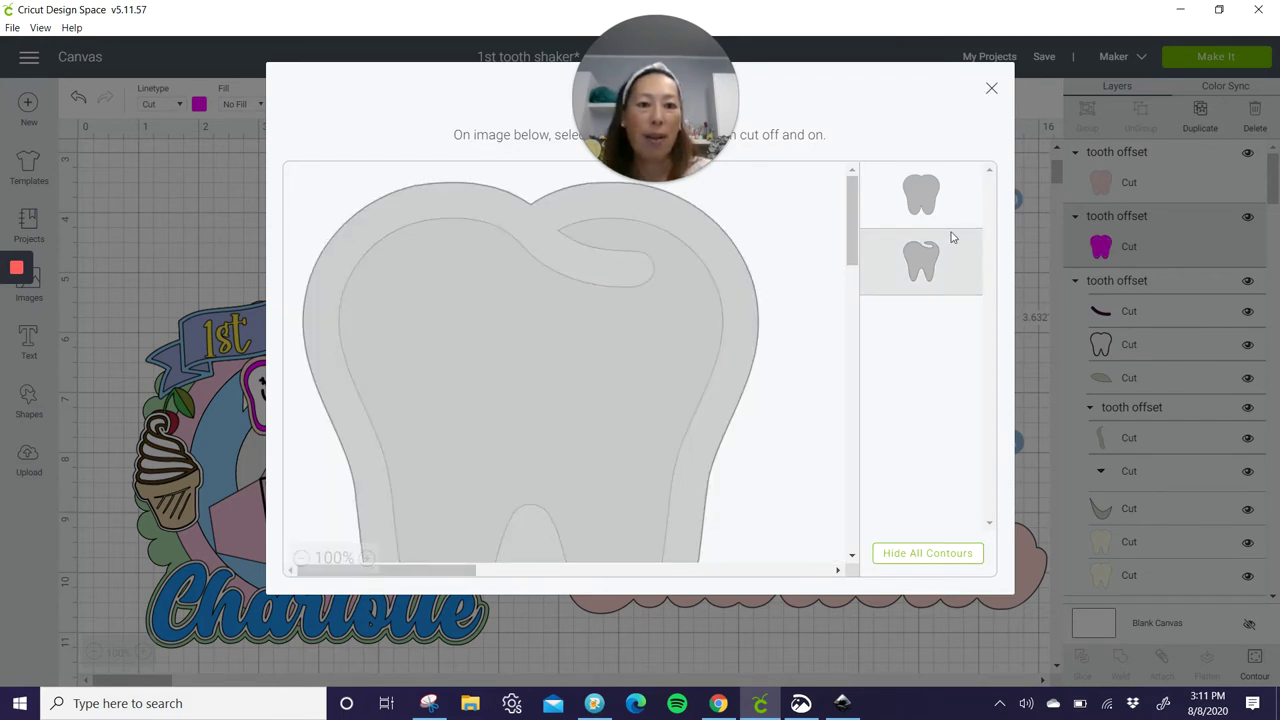
left_click(992, 92)
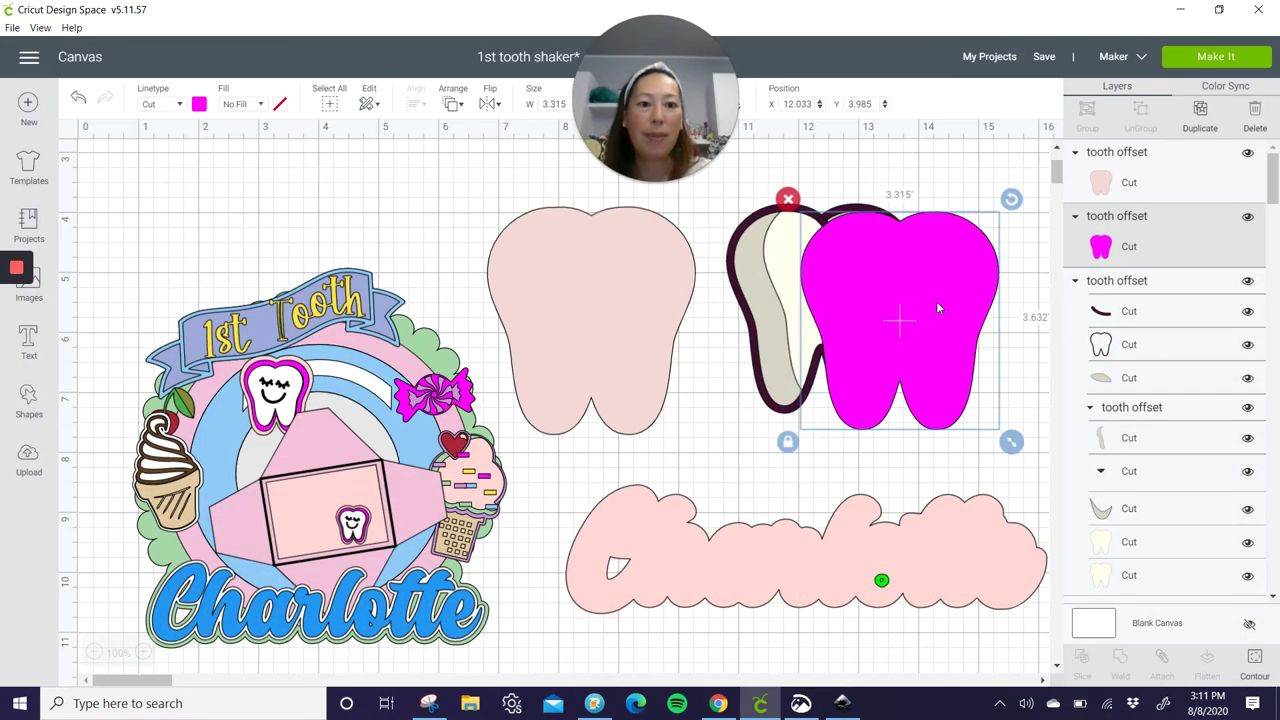
Step: Bring the solid magenta tooth to the front and center it on the larger pink tooth
left_click_drag(936, 301, 672, 322)
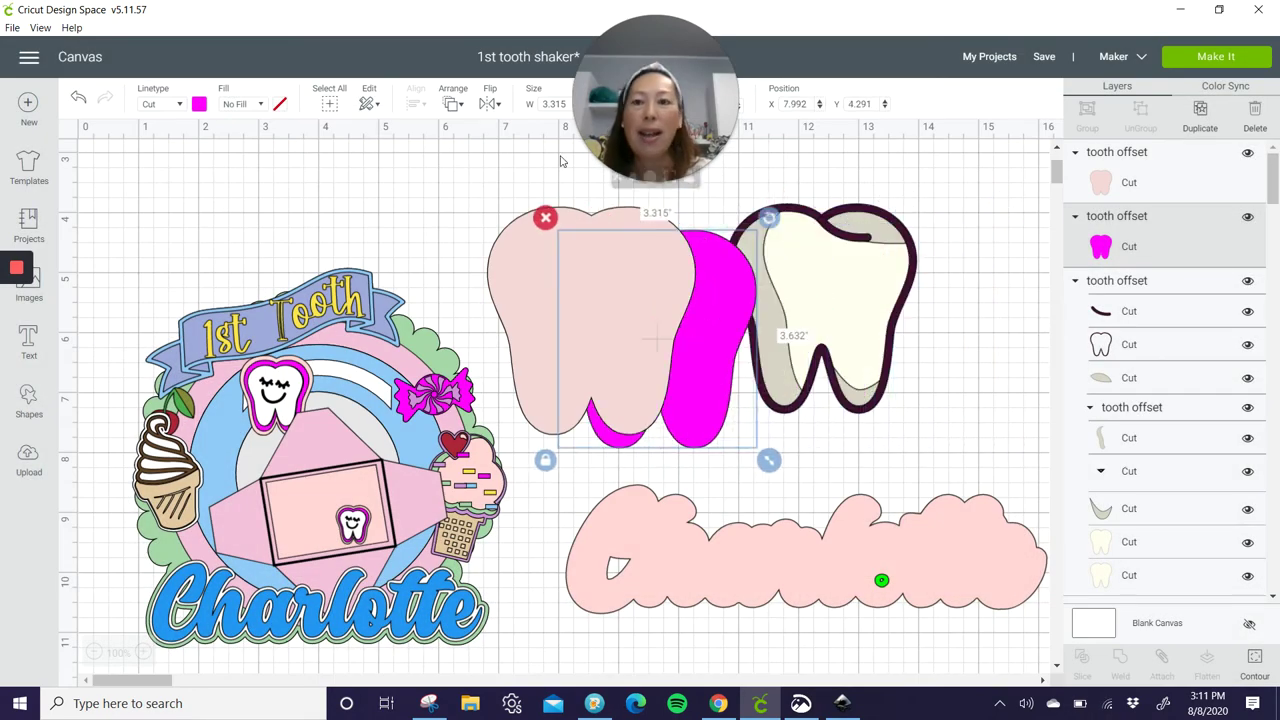
left_click(450, 105)
left_click(472, 204)
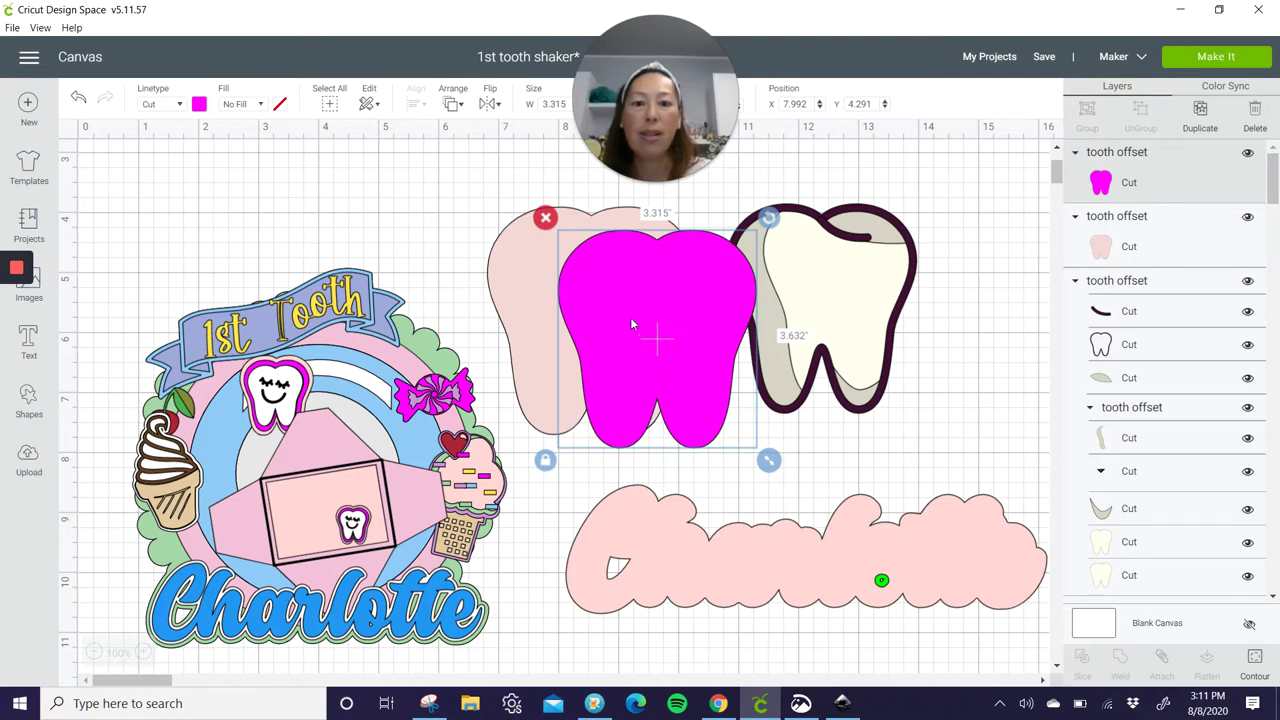
left_click_drag(595, 317, 563, 308)
Step: Weld the original tooth's pieces into one solid cream shape and center it on the magenta tooth
left_click(825, 263)
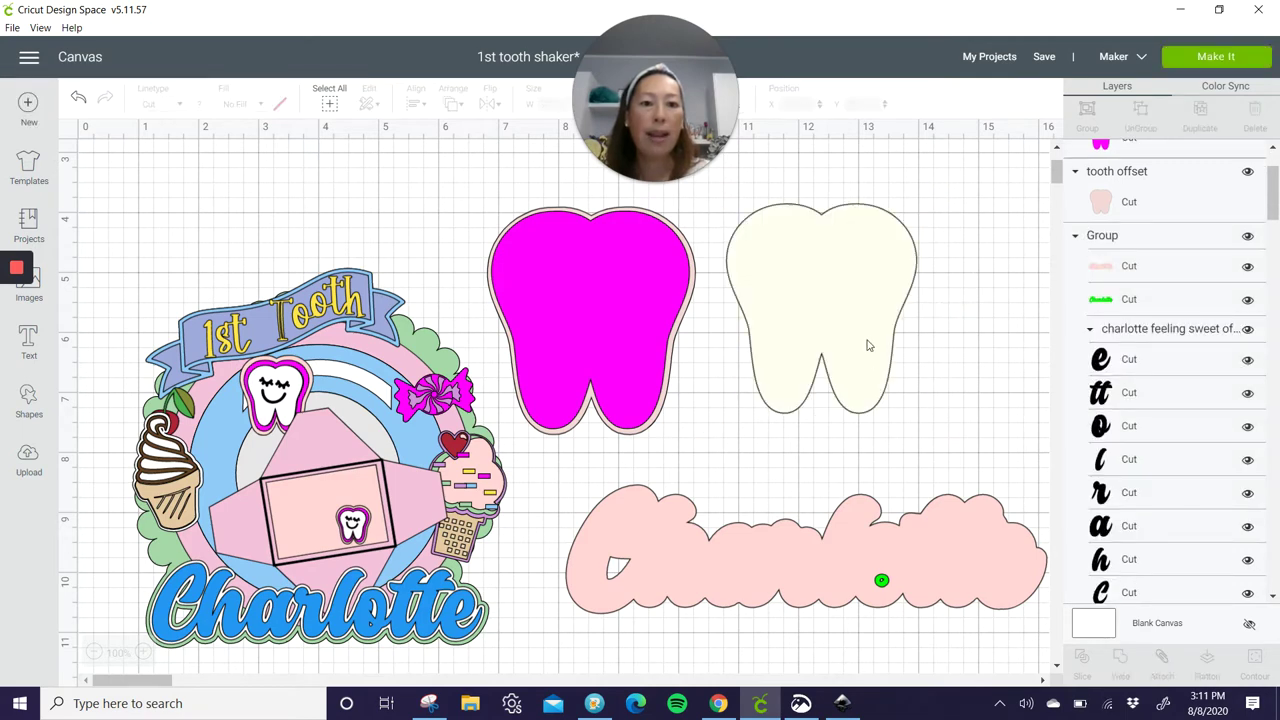
left_click_drag(781, 327, 617, 321)
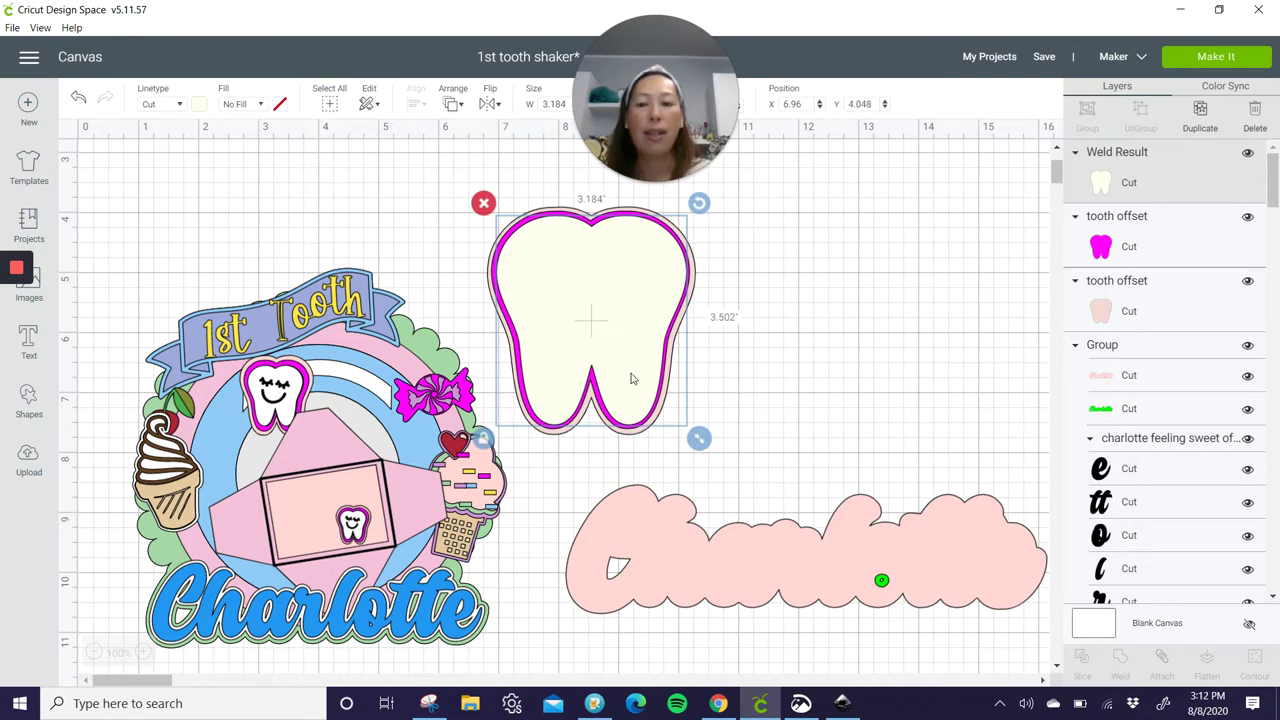
Step: Find the Sweet Face image by its number starting with #m41917, insert it, and place it beside the layered tooth
left_click(47, 295)
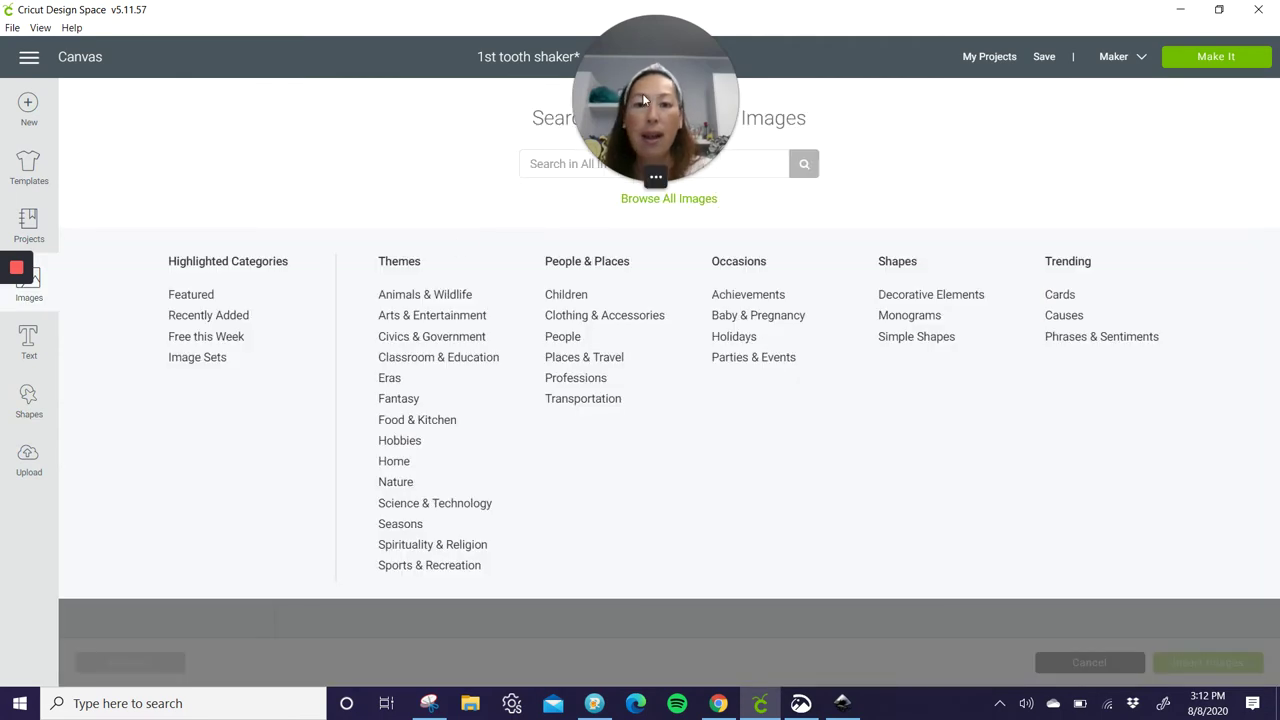
left_click(612, 164)
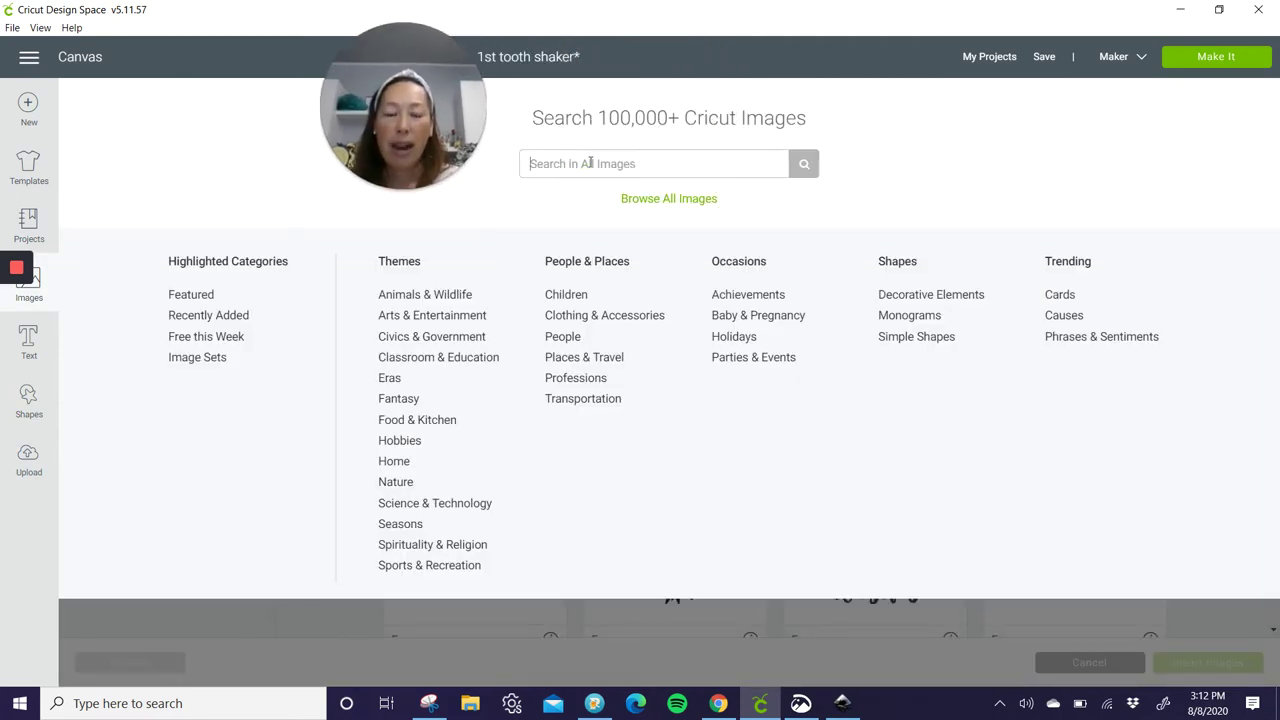
type("#")
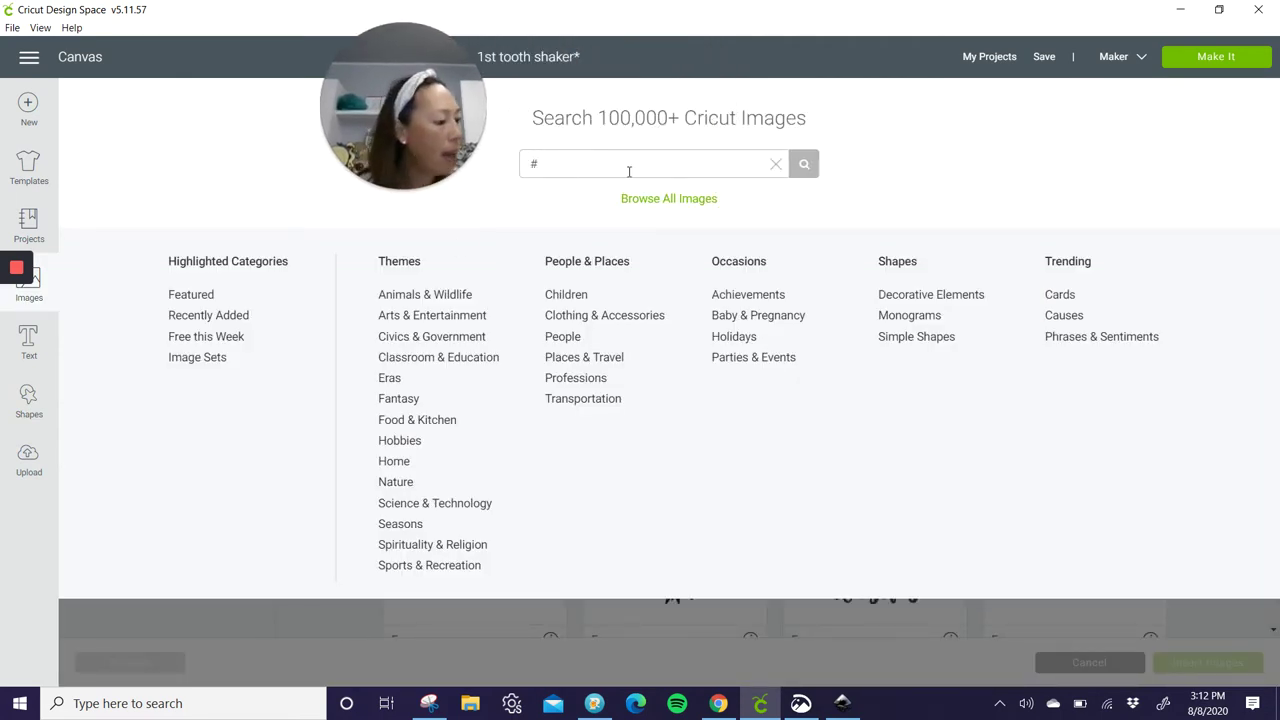
type("m")
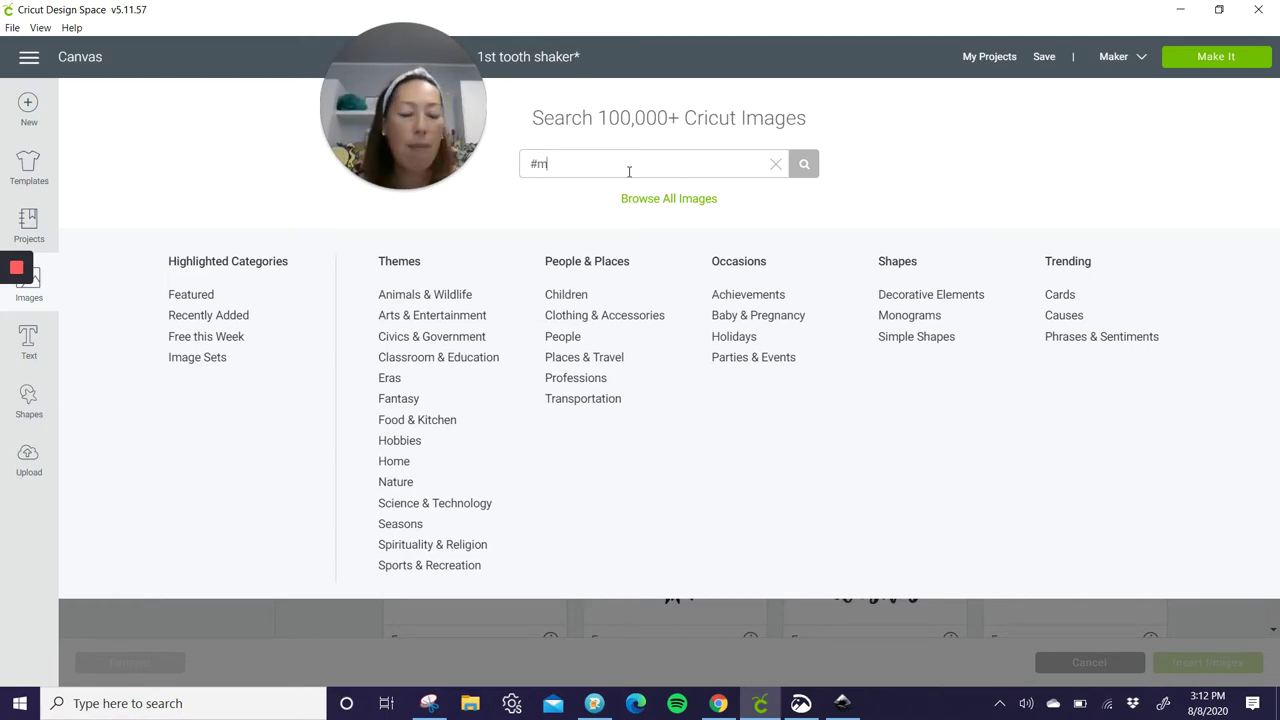
type("411383")
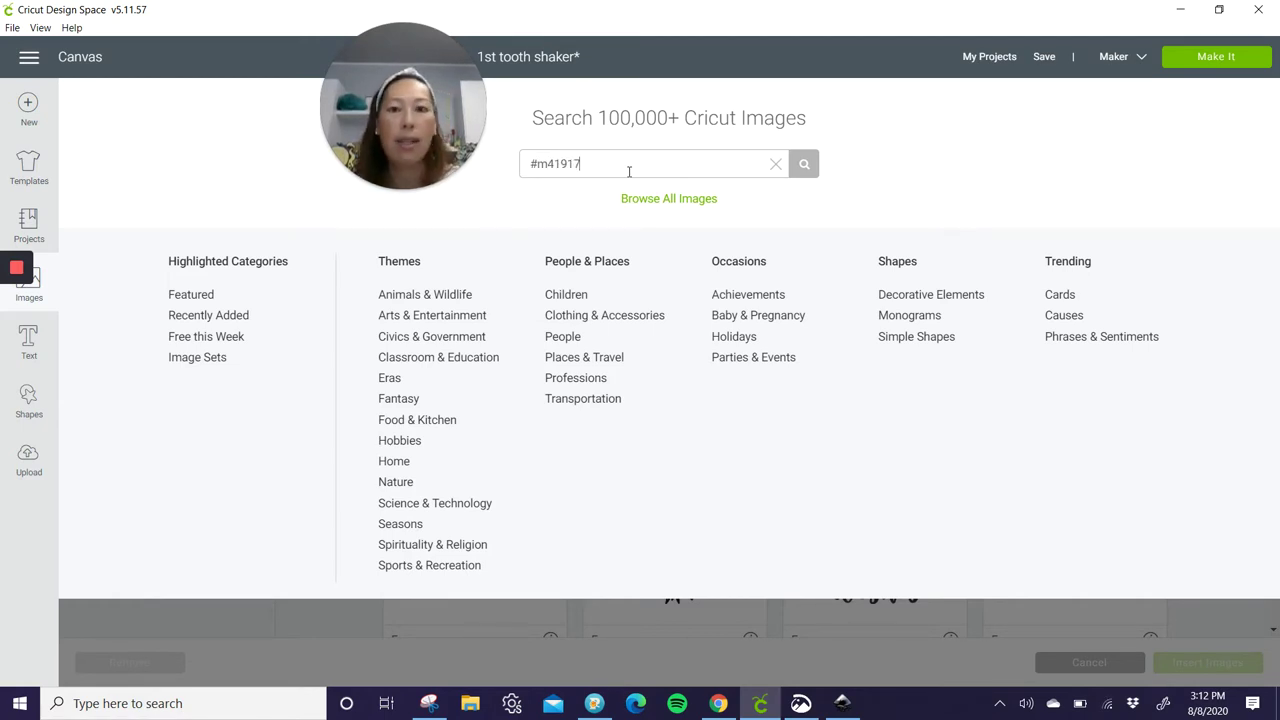
key("Return")
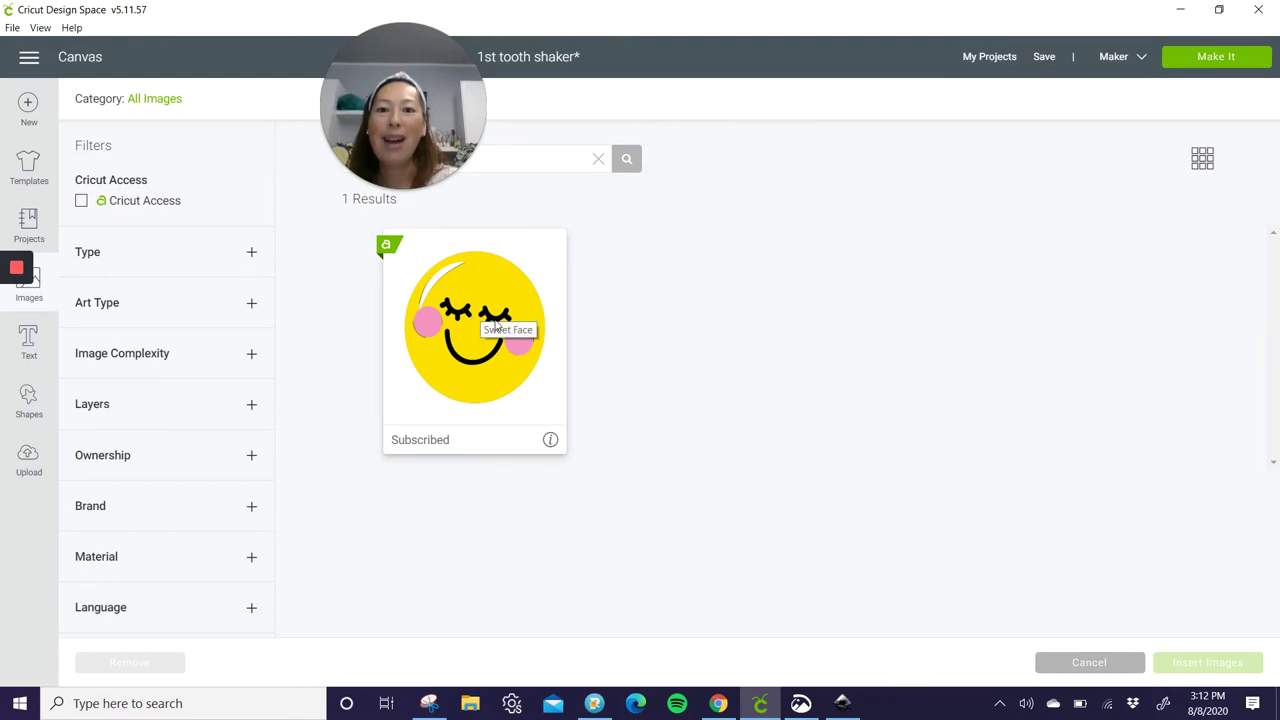
left_click(482, 362)
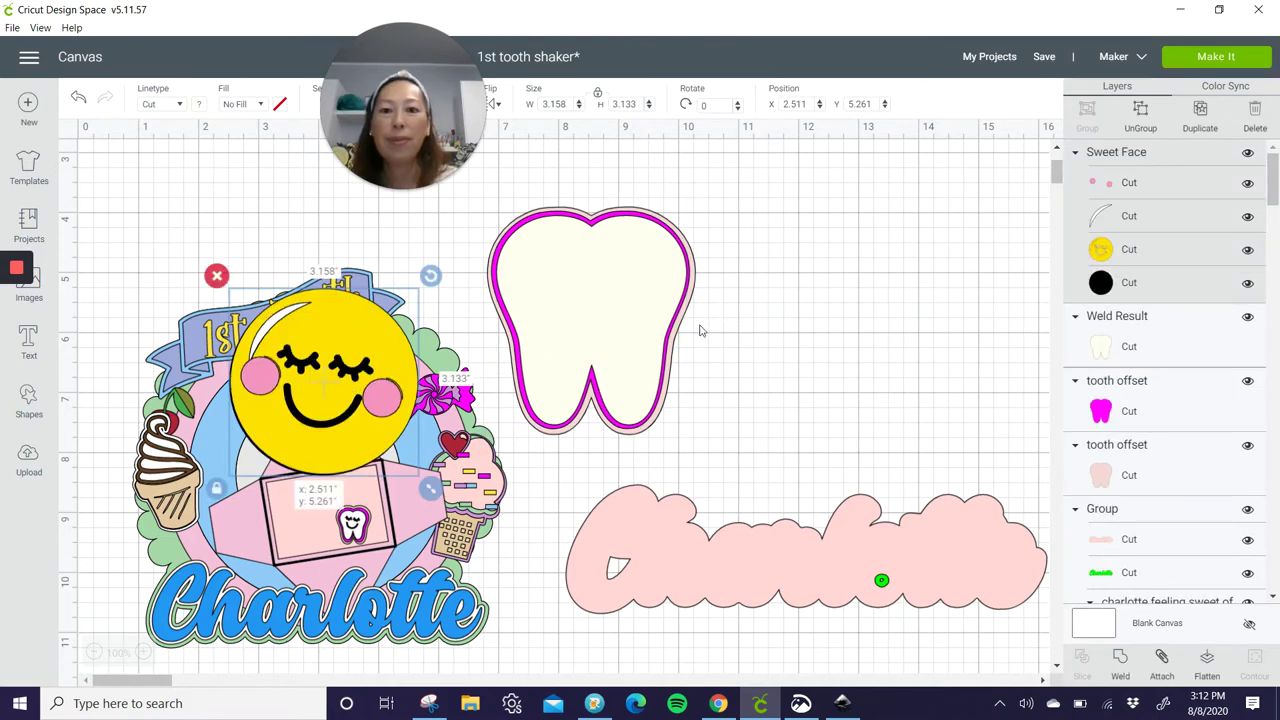
left_click_drag(400, 380, 844, 348)
left_click_drag(1033, 294, 1063, 281)
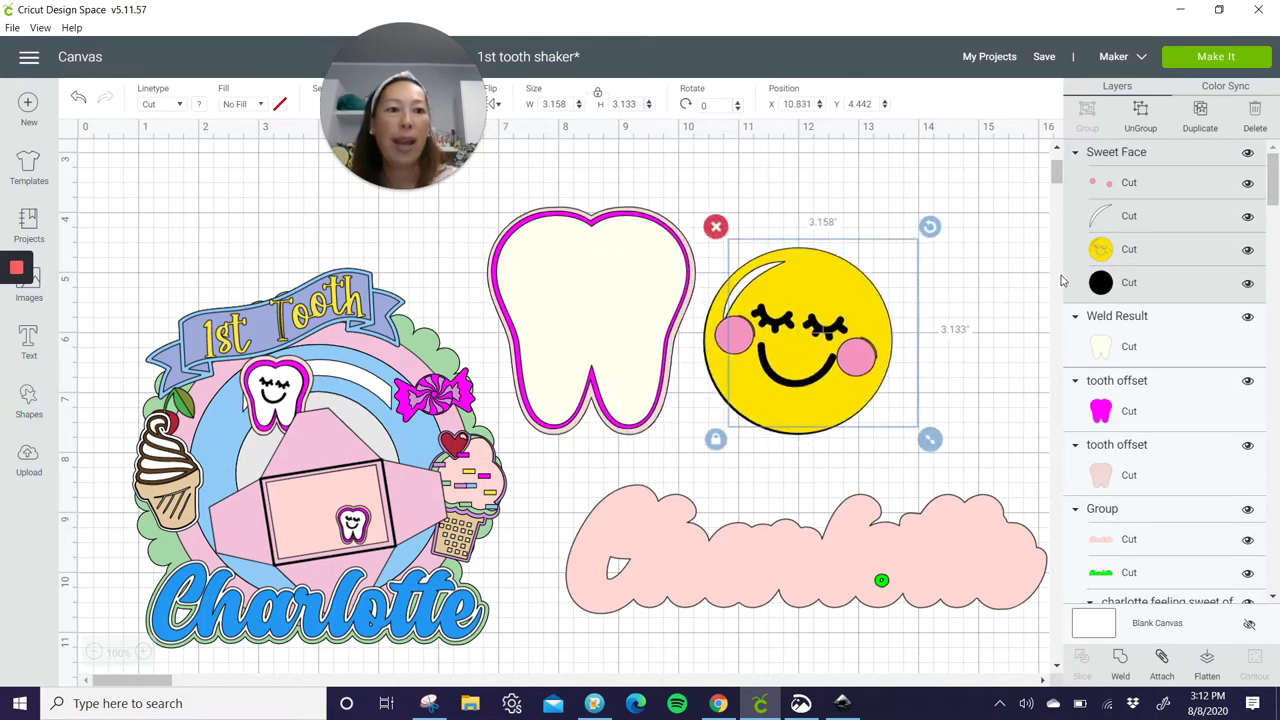
Step: Delete the pink cheeks, white highlight and black backing layers of the Sweet Face image
left_click(1164, 183)
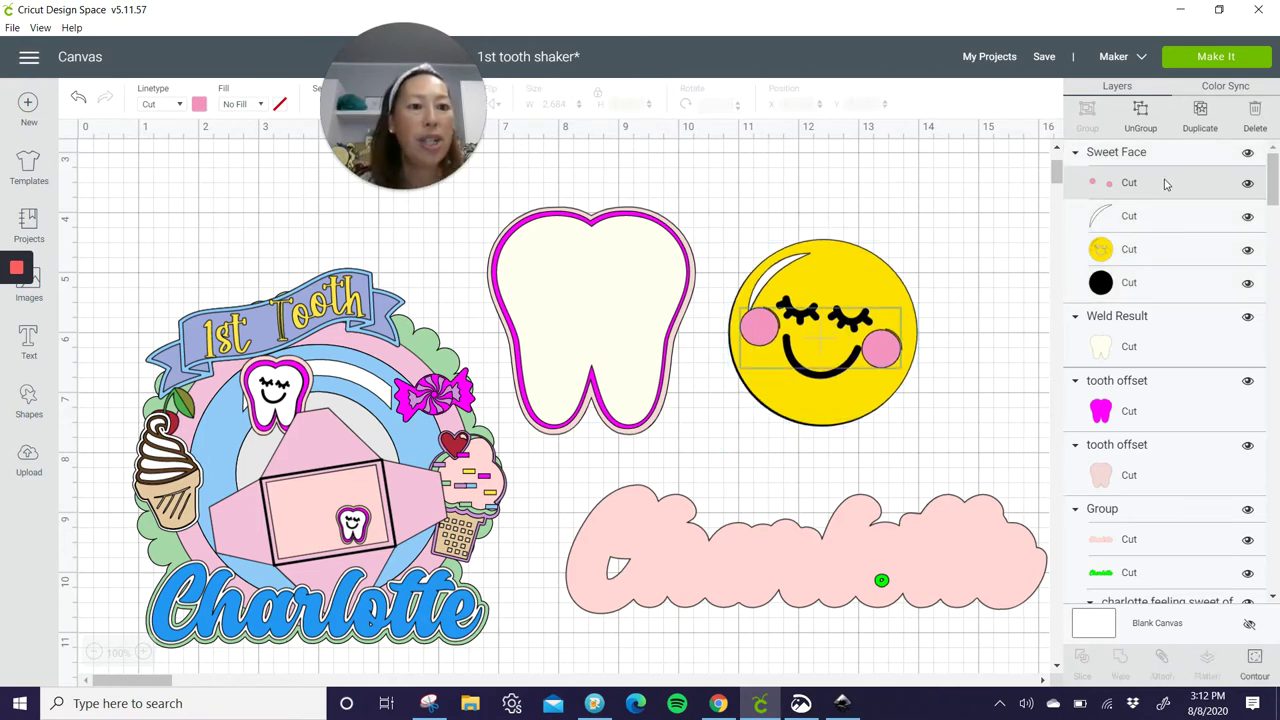
key("Delete")
left_click(1164, 183)
key("Delete")
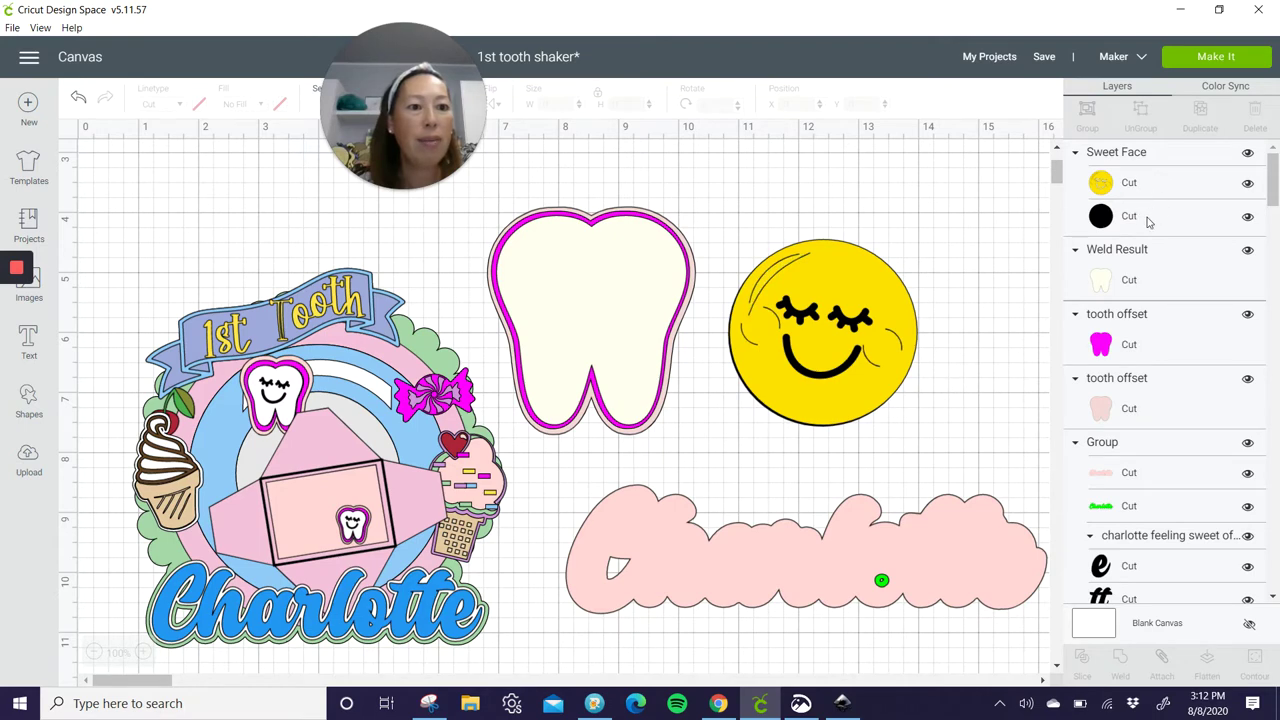
left_click(1148, 222)
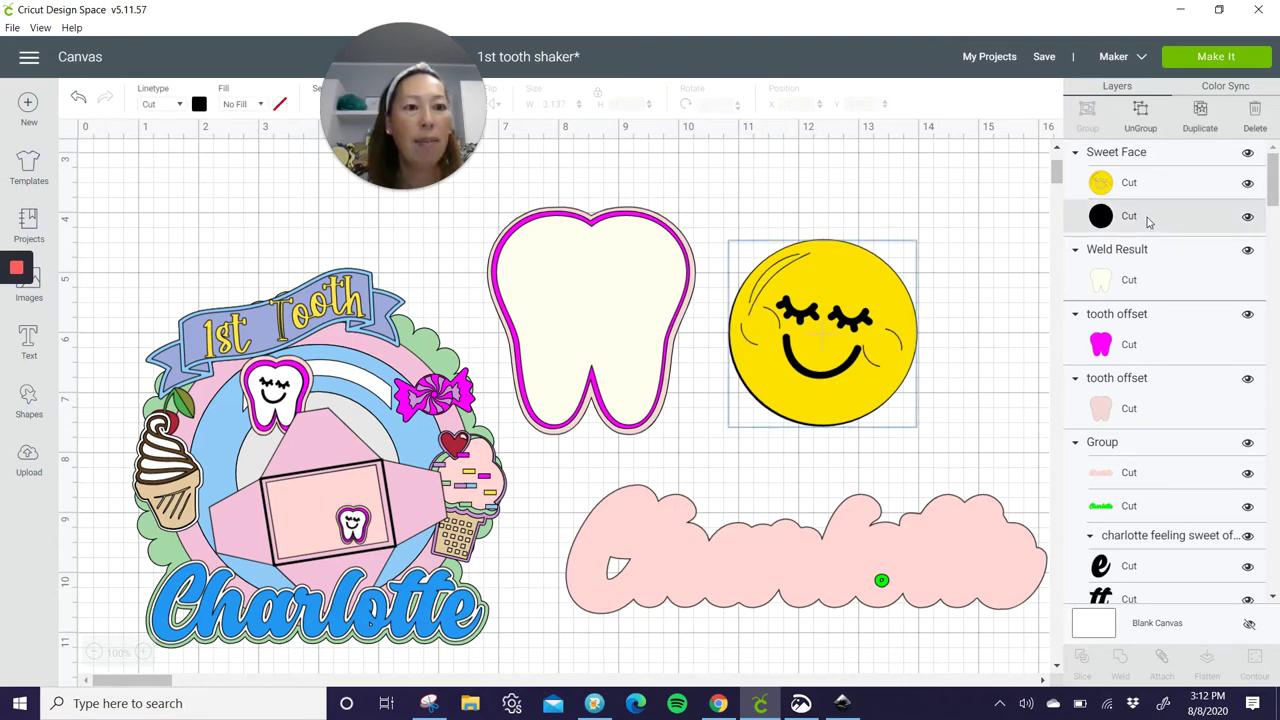
key("Delete")
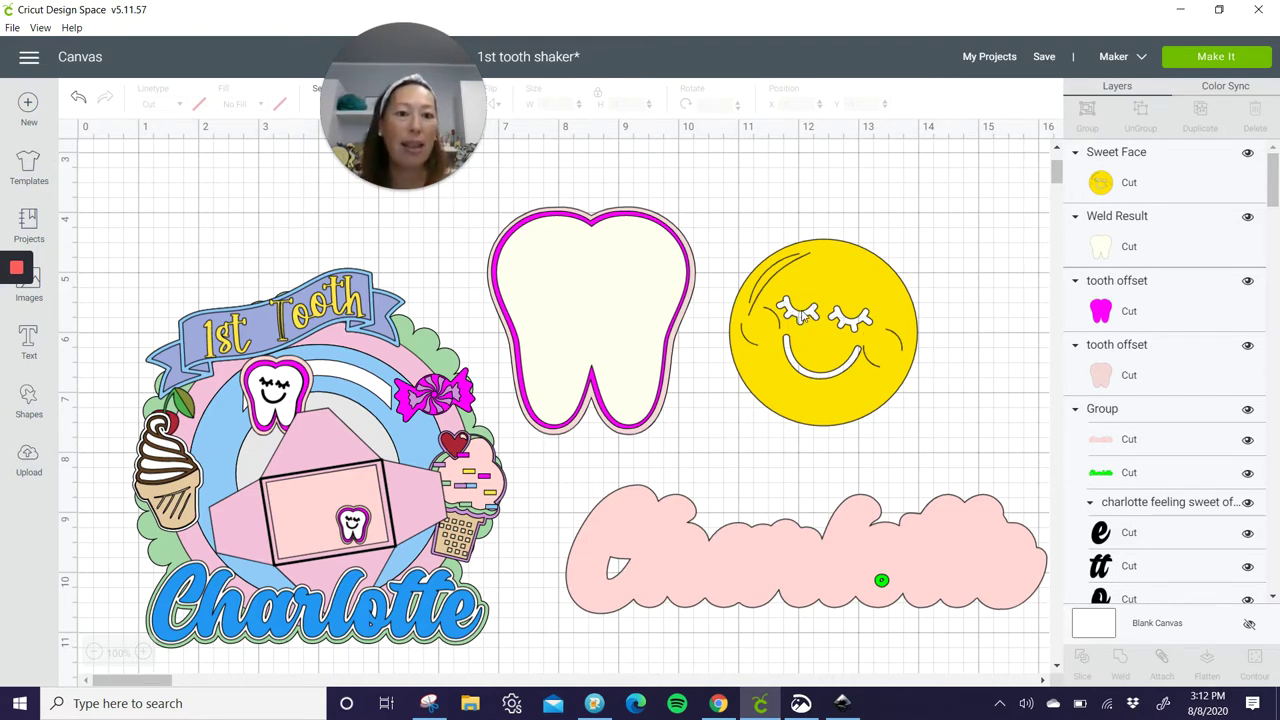
Step: Hide the yellow face's circle, highlight and cheek-line contours, keeping only the eyelashes and smile
left_click(888, 360)
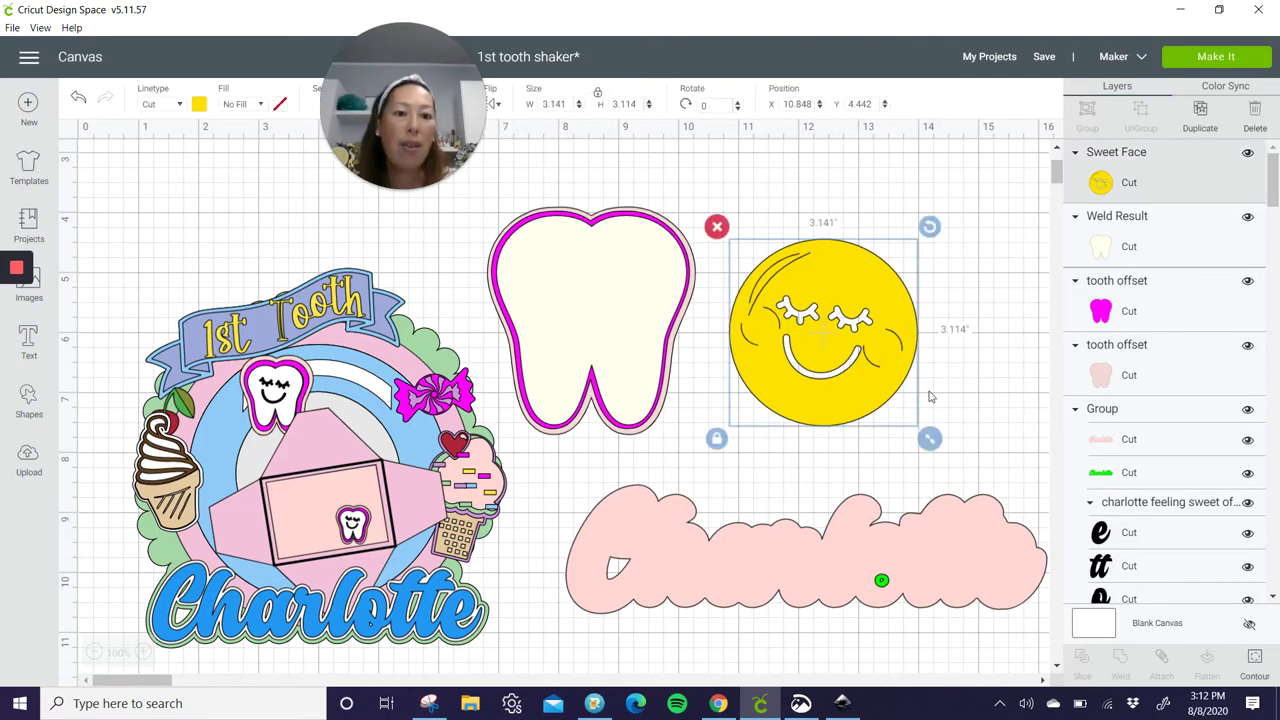
left_click(1254, 661)
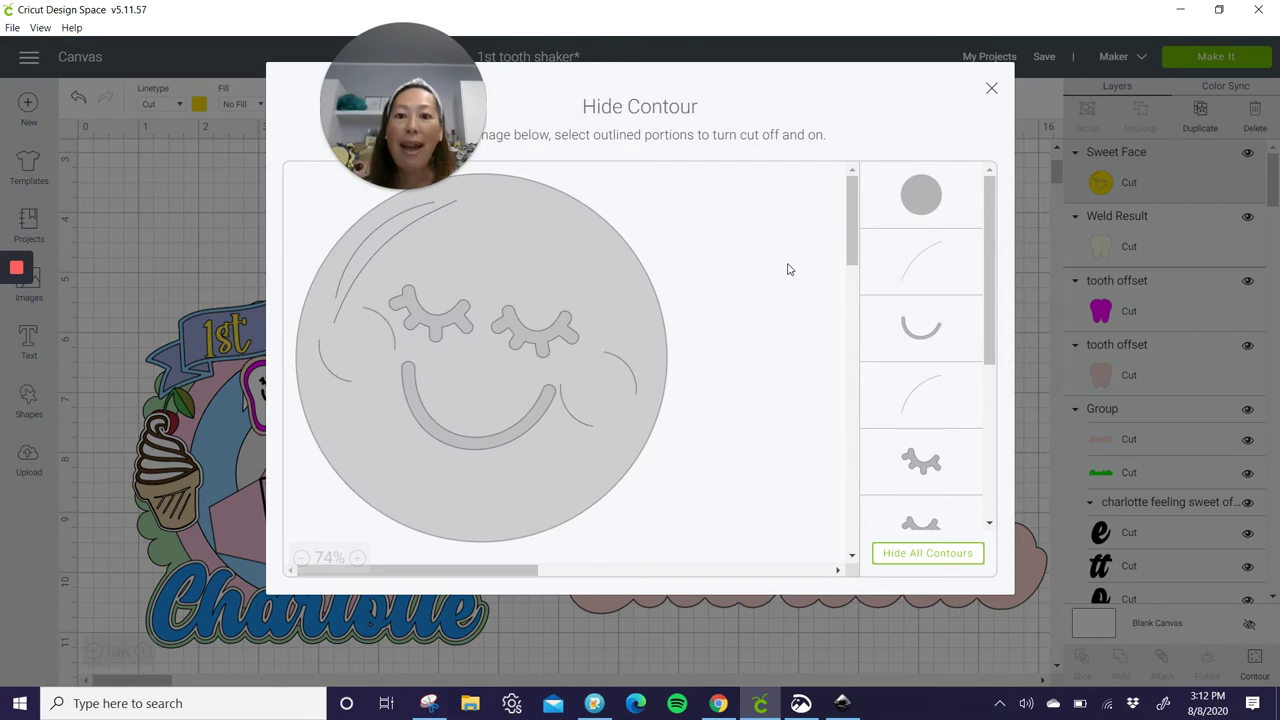
left_click(570, 239)
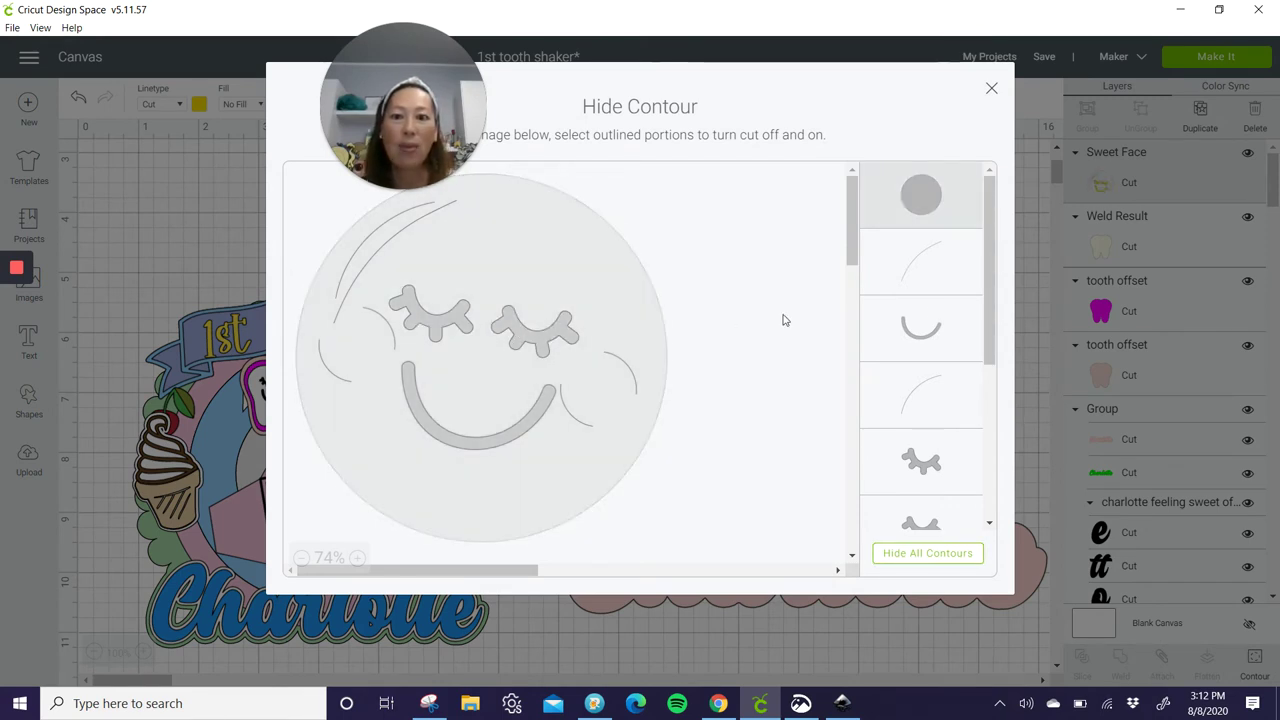
left_click(925, 274)
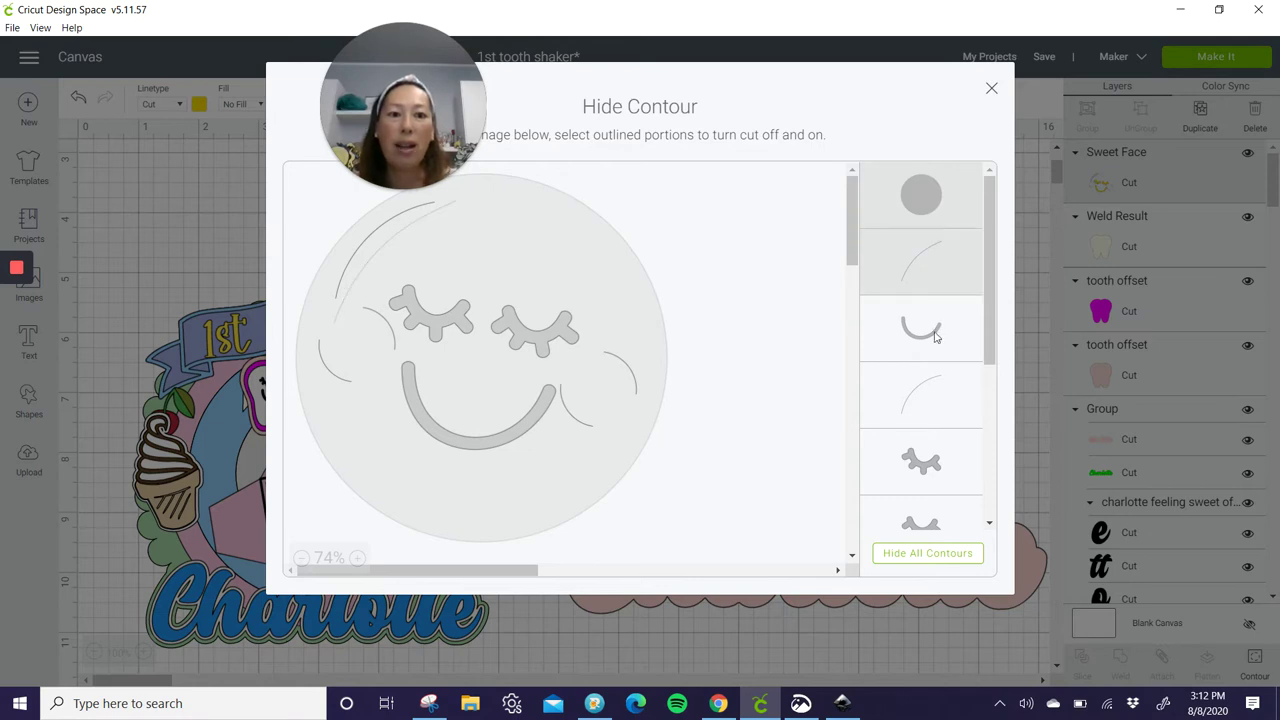
left_click(922, 398)
scroll(922, 396, "down", 3)
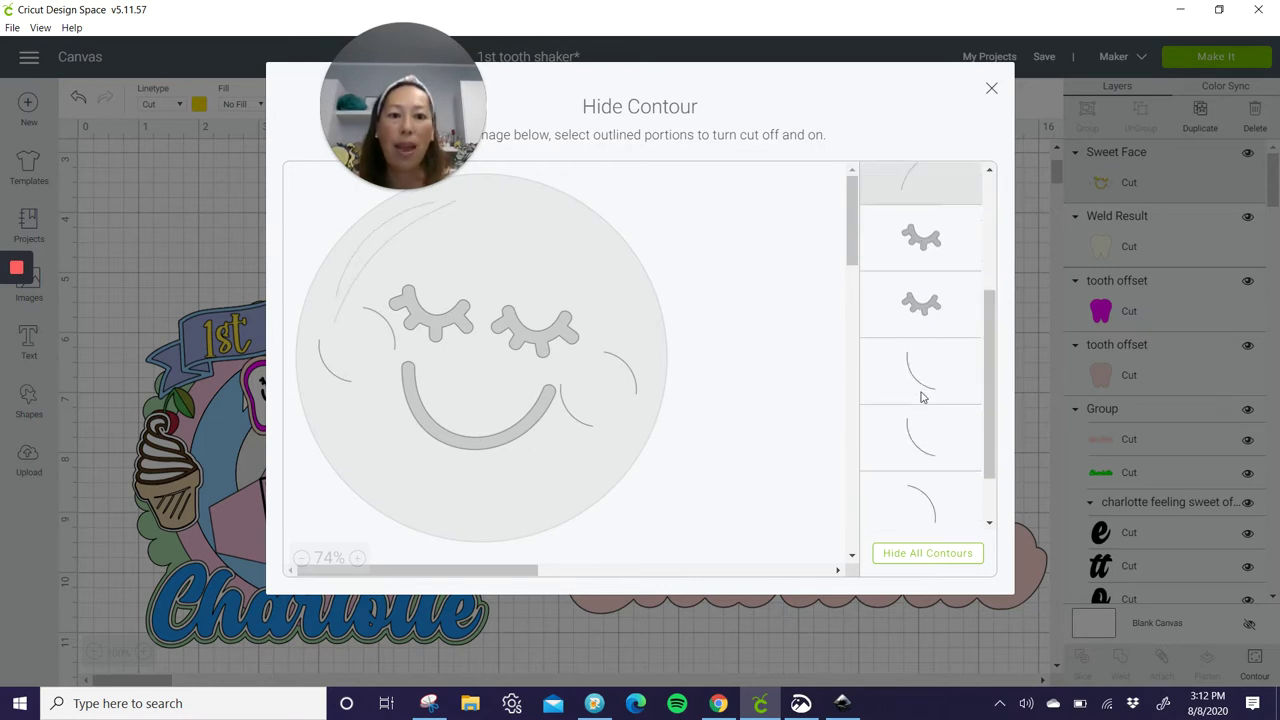
left_click(926, 312)
left_click(926, 376)
left_click(922, 452)
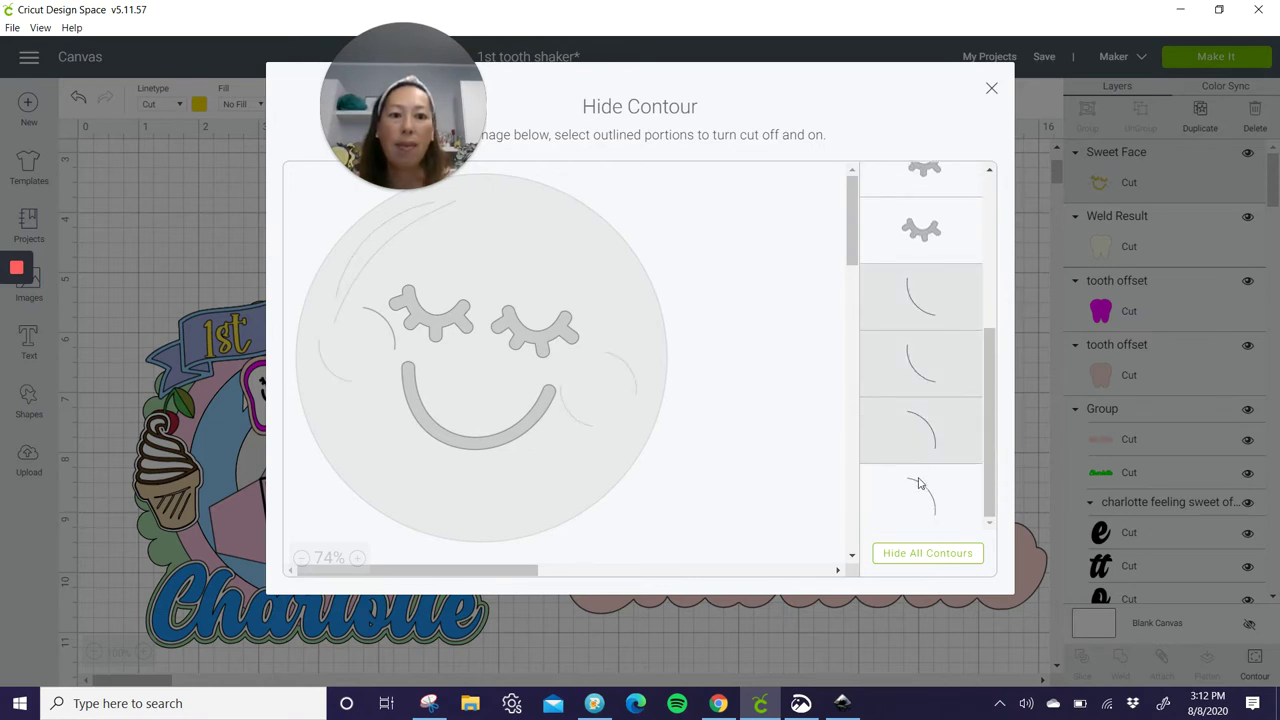
left_click(922, 497)
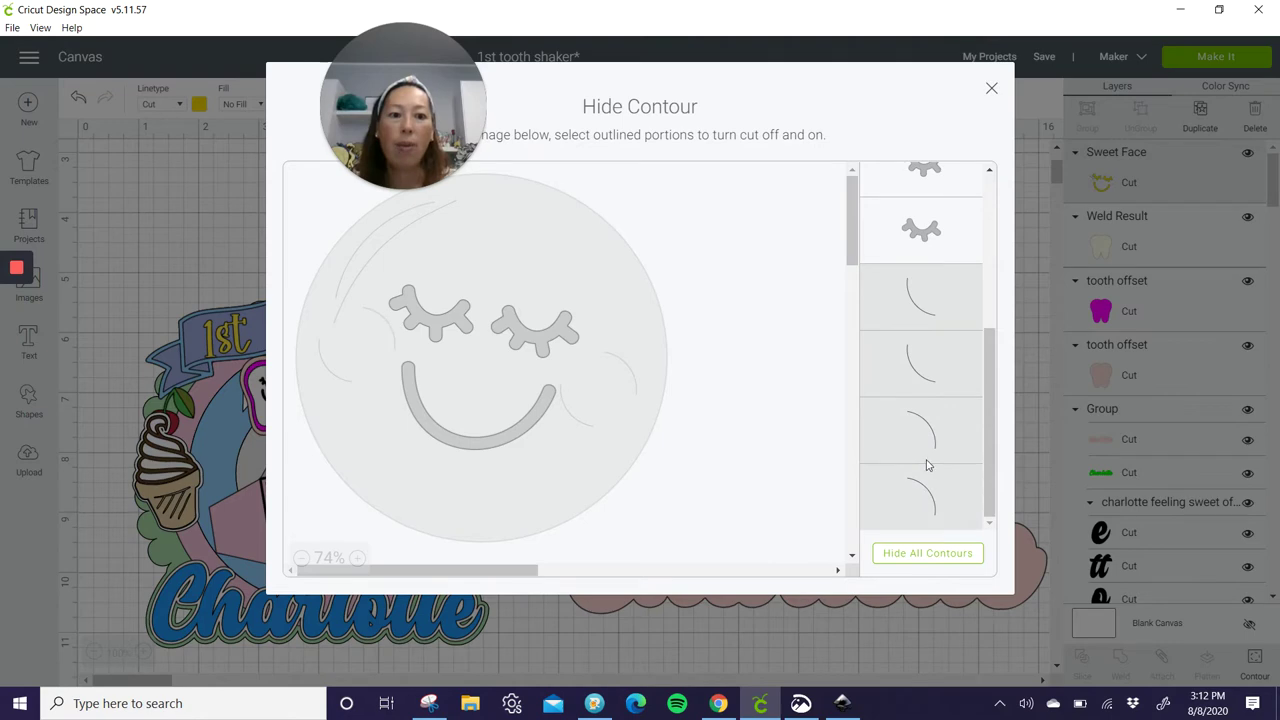
left_click(991, 91)
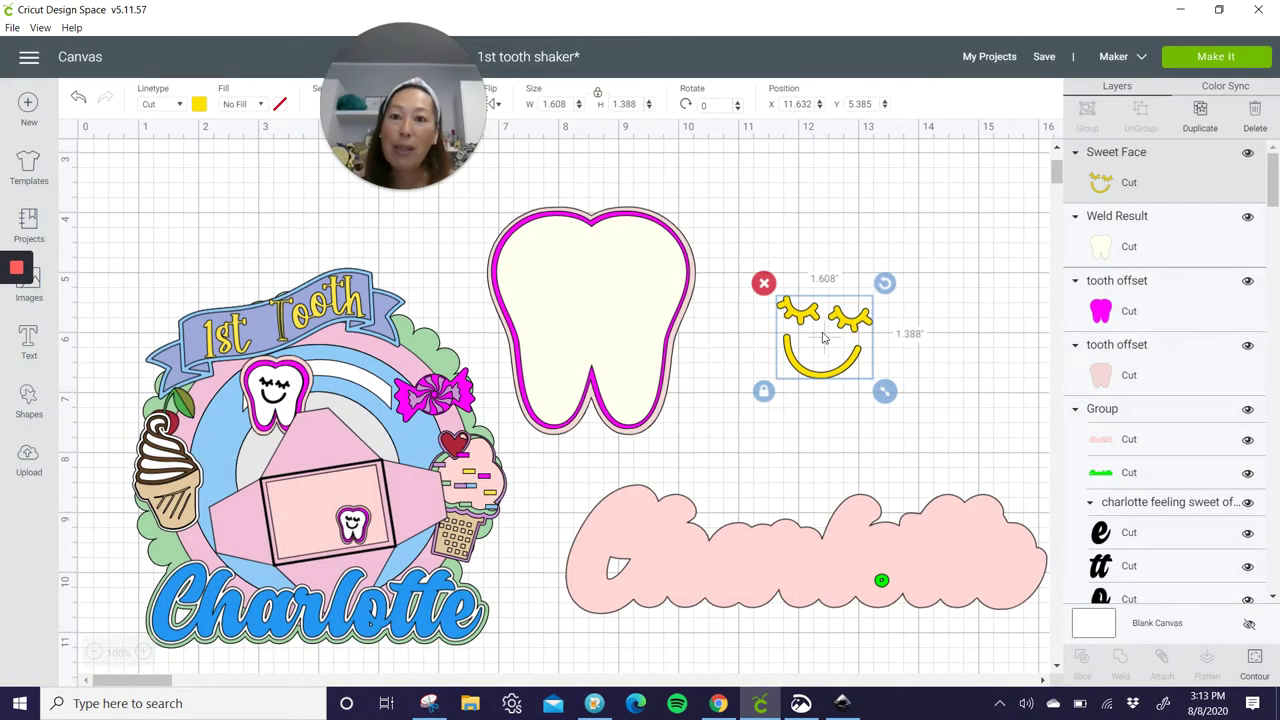
Step: Place the yellow eyelashes and smile on the cream tooth and slice them out of it
left_click_drag(845, 320, 620, 284)
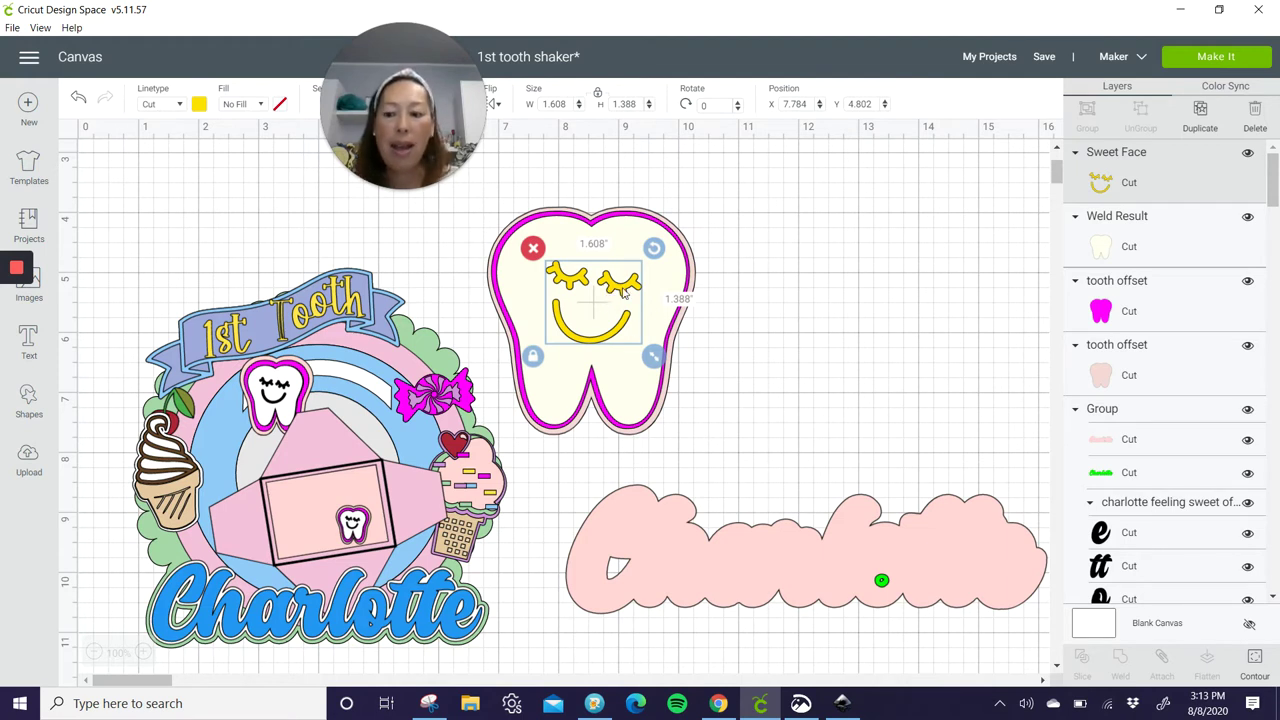
left_click(1113, 249, "shift")
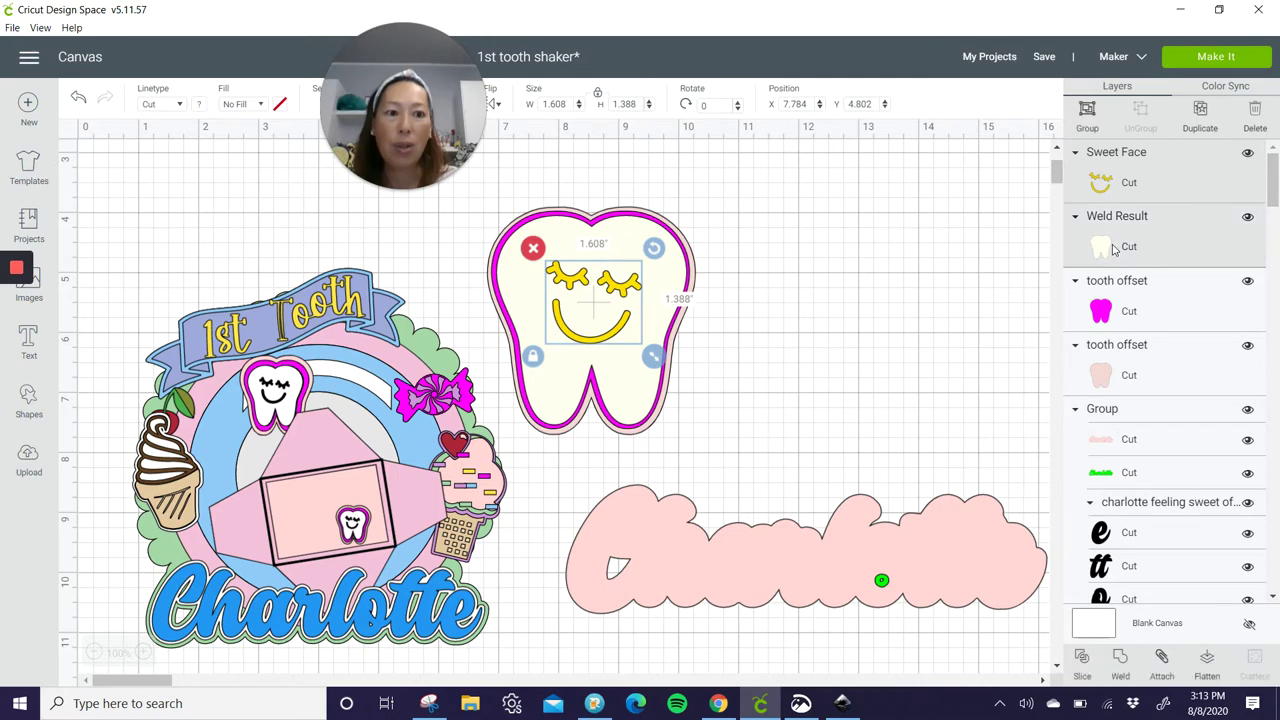
left_click(1084, 658)
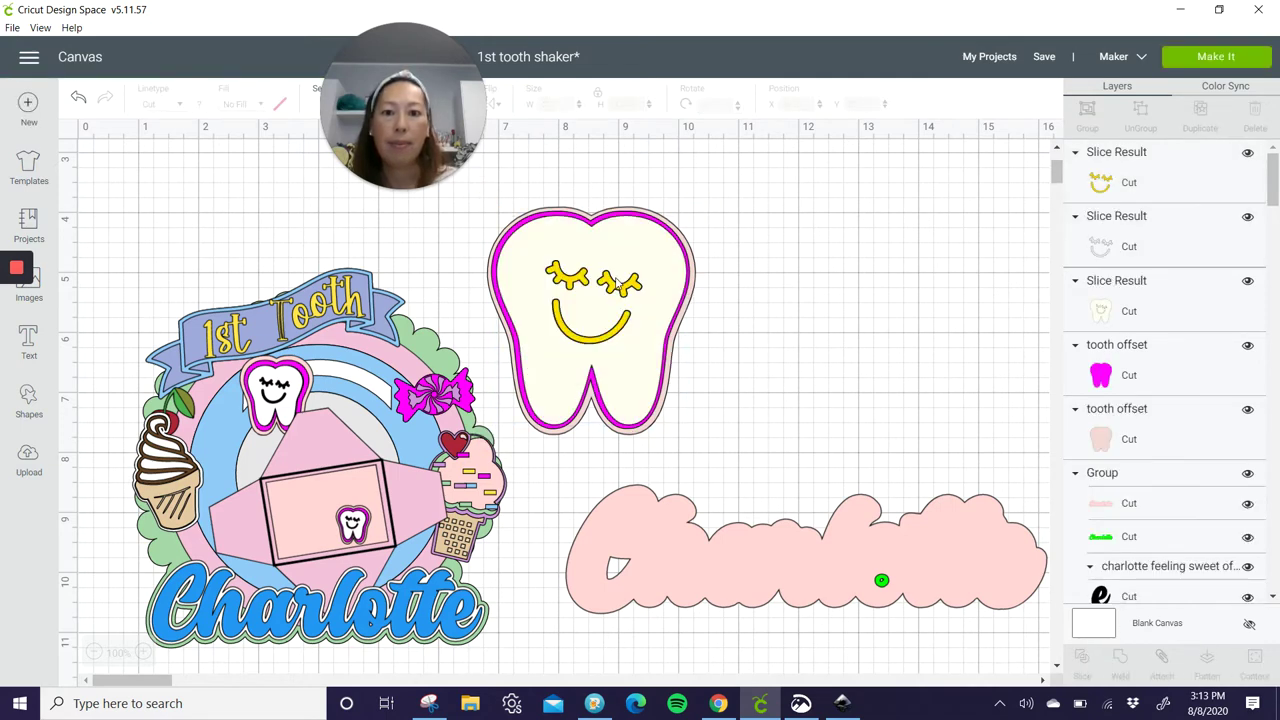
Step: Move the yellow and cream face cut-outs off the tooth and delete both leftover pieces
left_click_drag(628, 290, 915, 263)
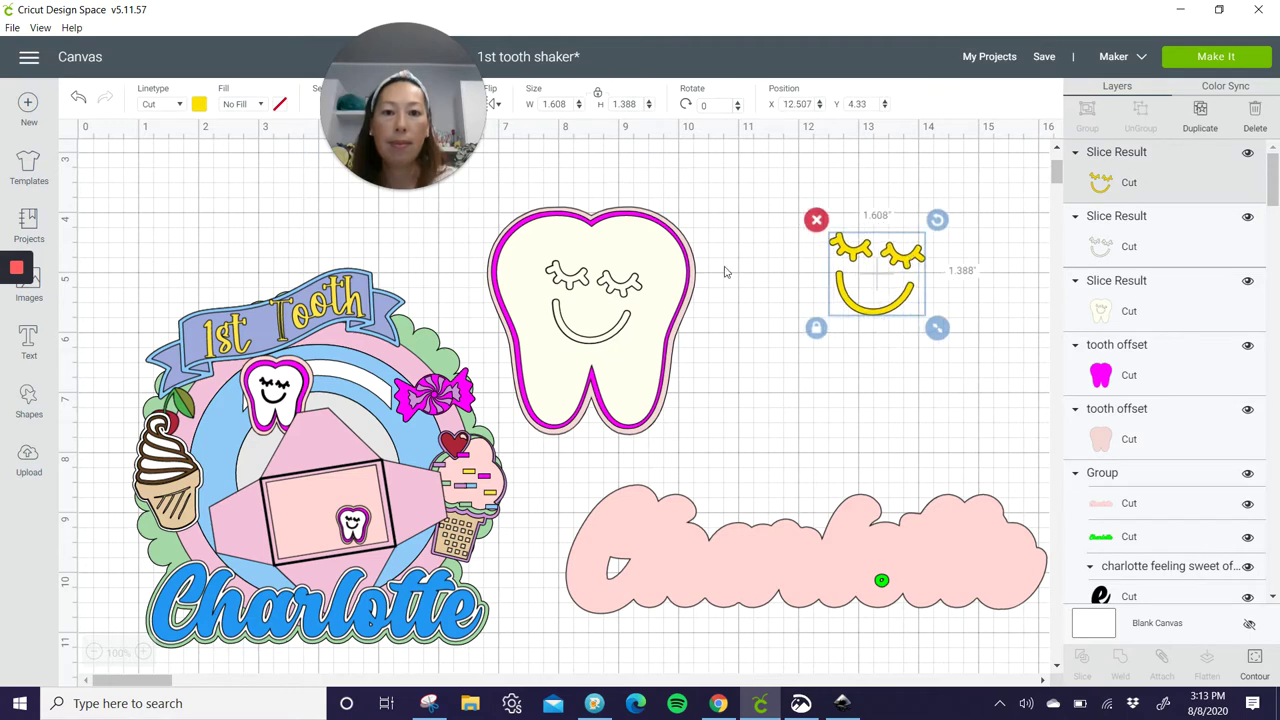
left_click_drag(632, 288, 909, 280)
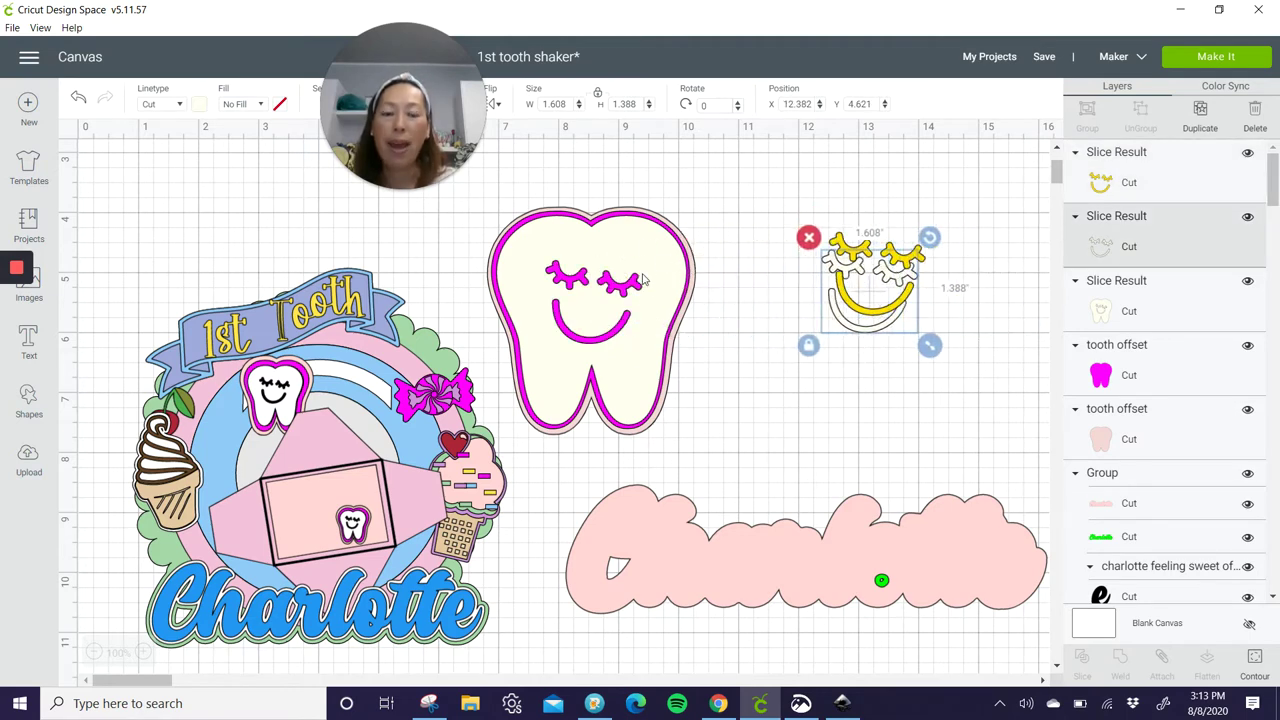
left_click_drag(760, 205, 925, 356)
key("Delete")
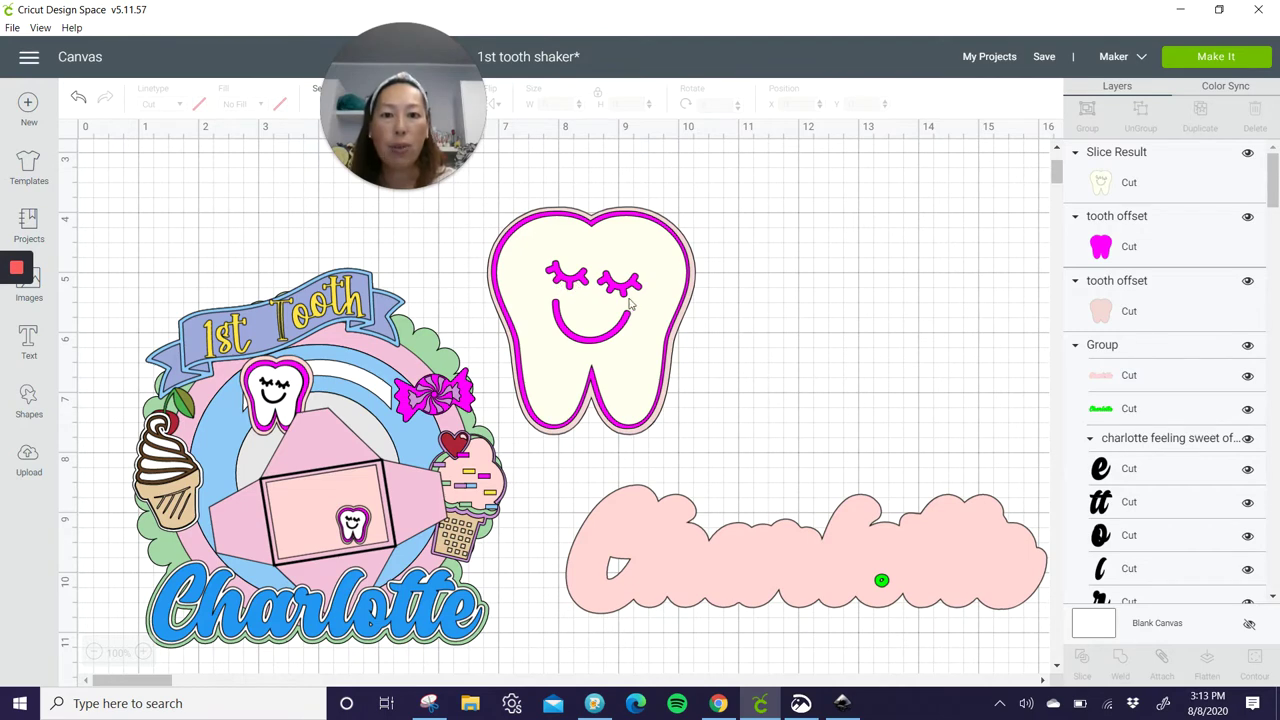
Step: Duplicate the cream tooth, set the copy beside the original and hide all its contours to make it solid
left_click(651, 265)
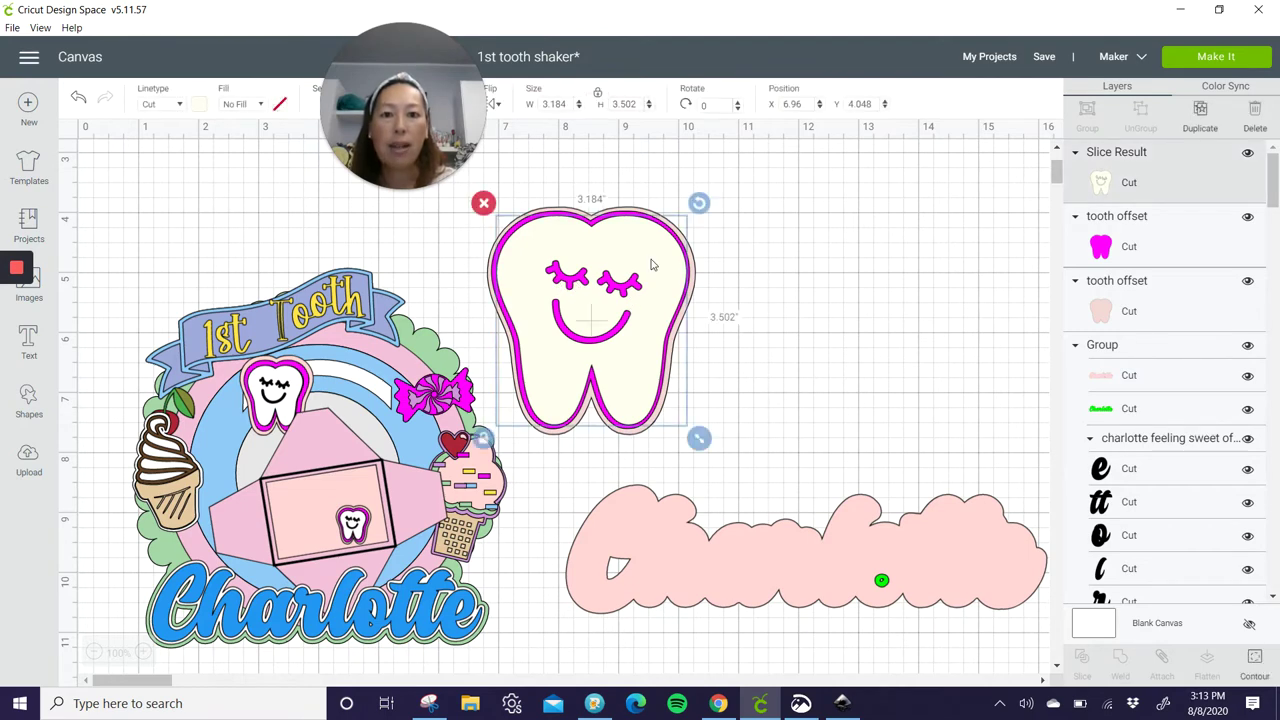
left_click(1201, 110)
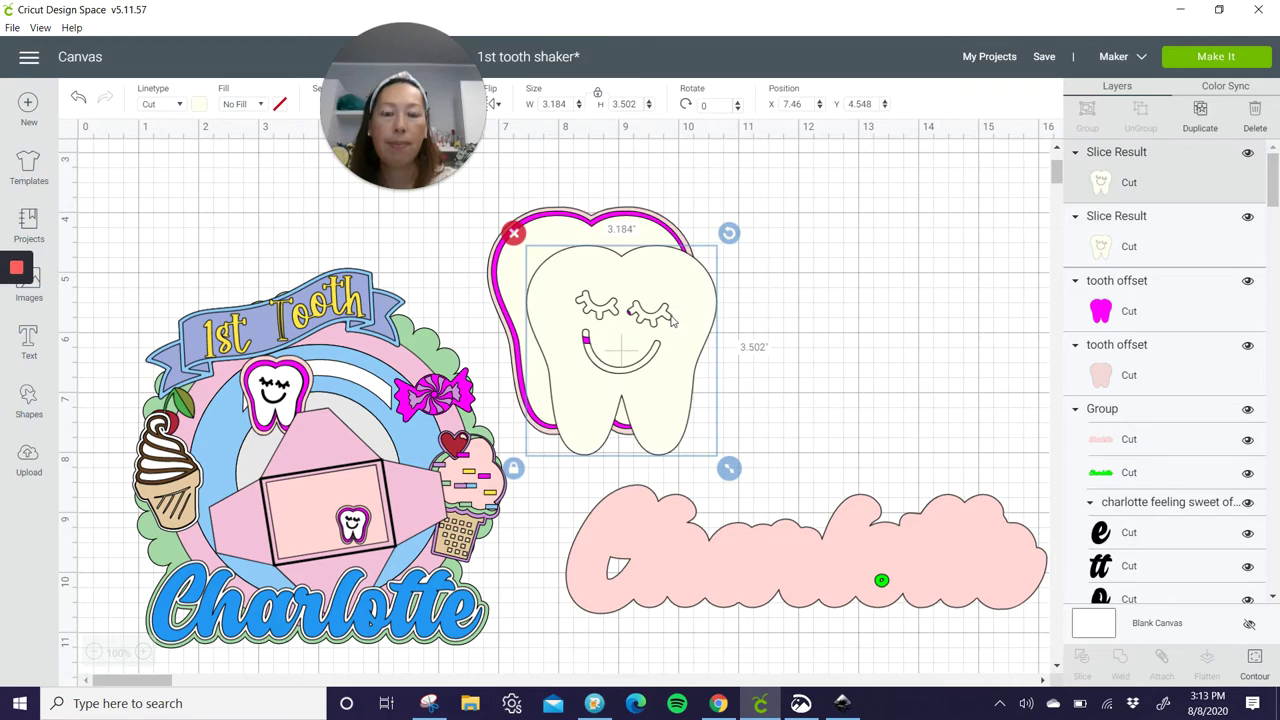
left_click_drag(793, 304, 1020, 269)
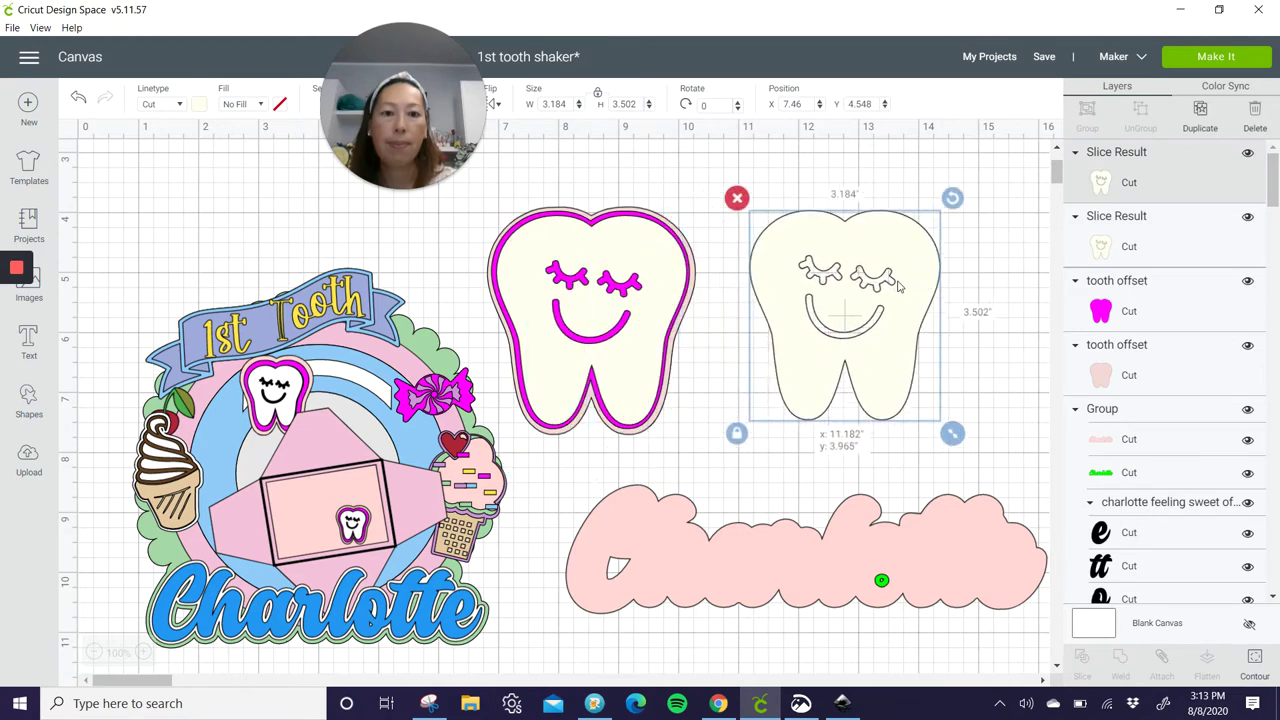
left_click(1262, 663)
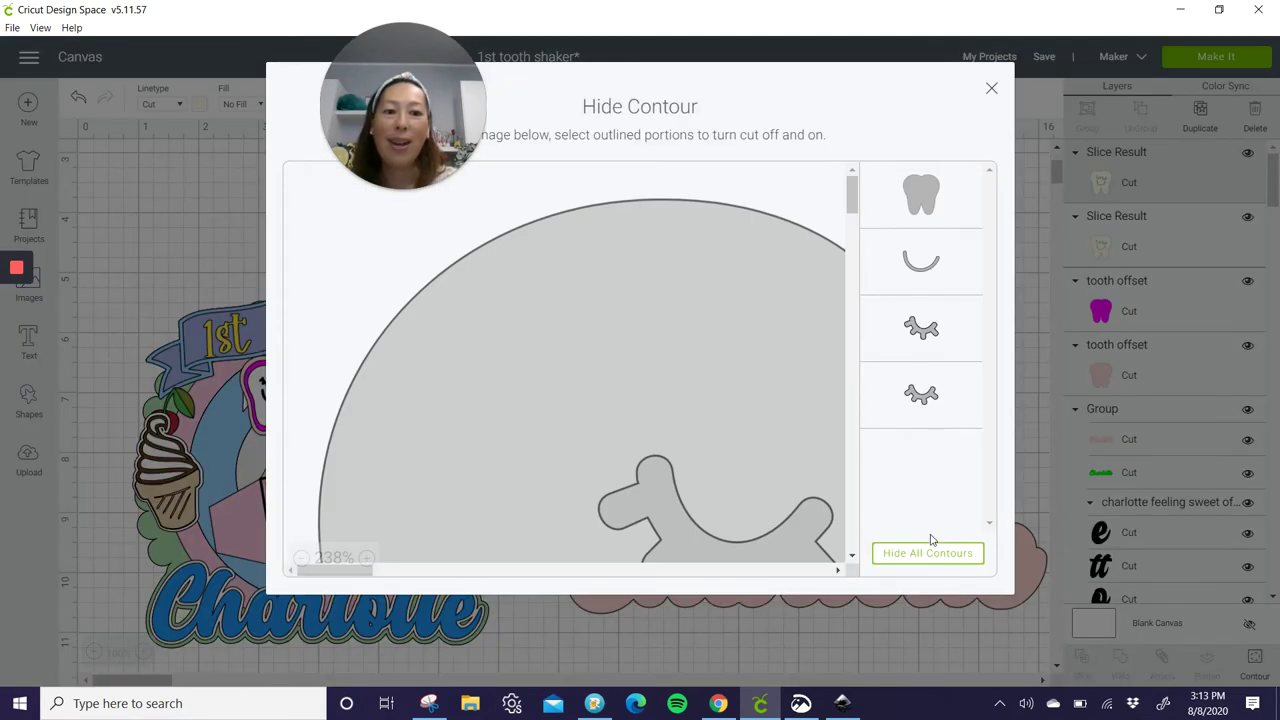
left_click(927, 556)
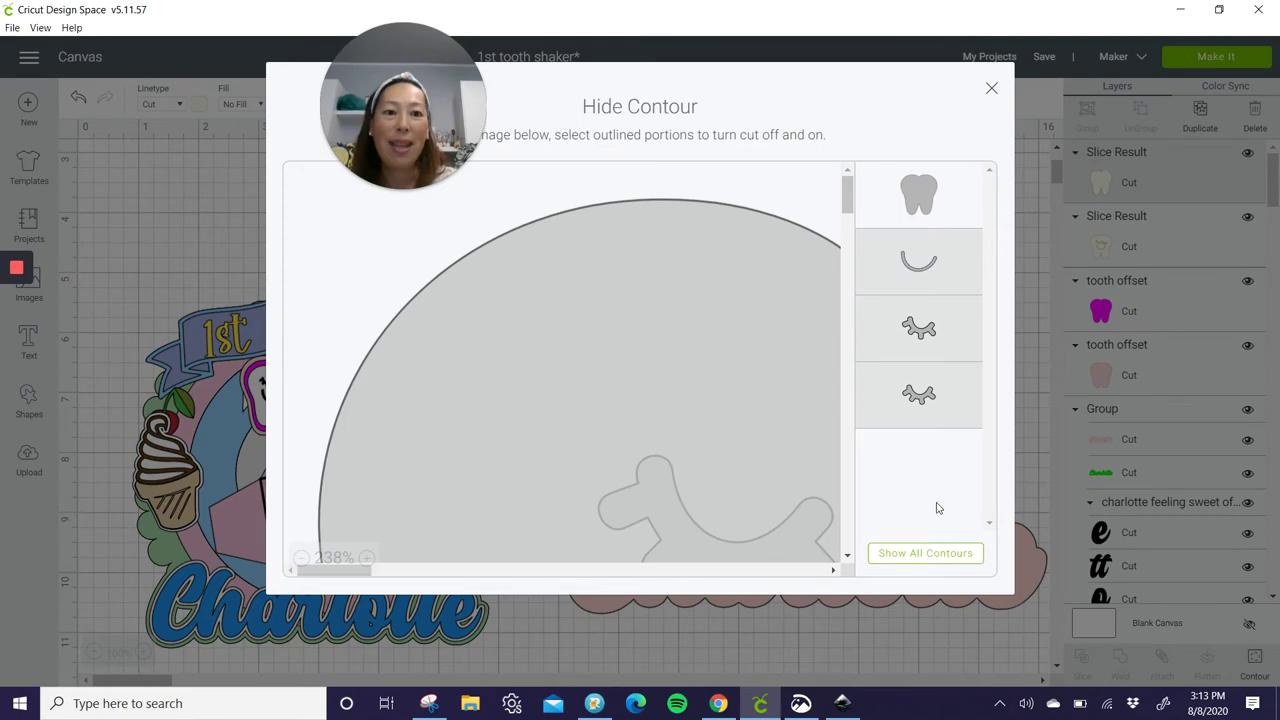
left_click(992, 92)
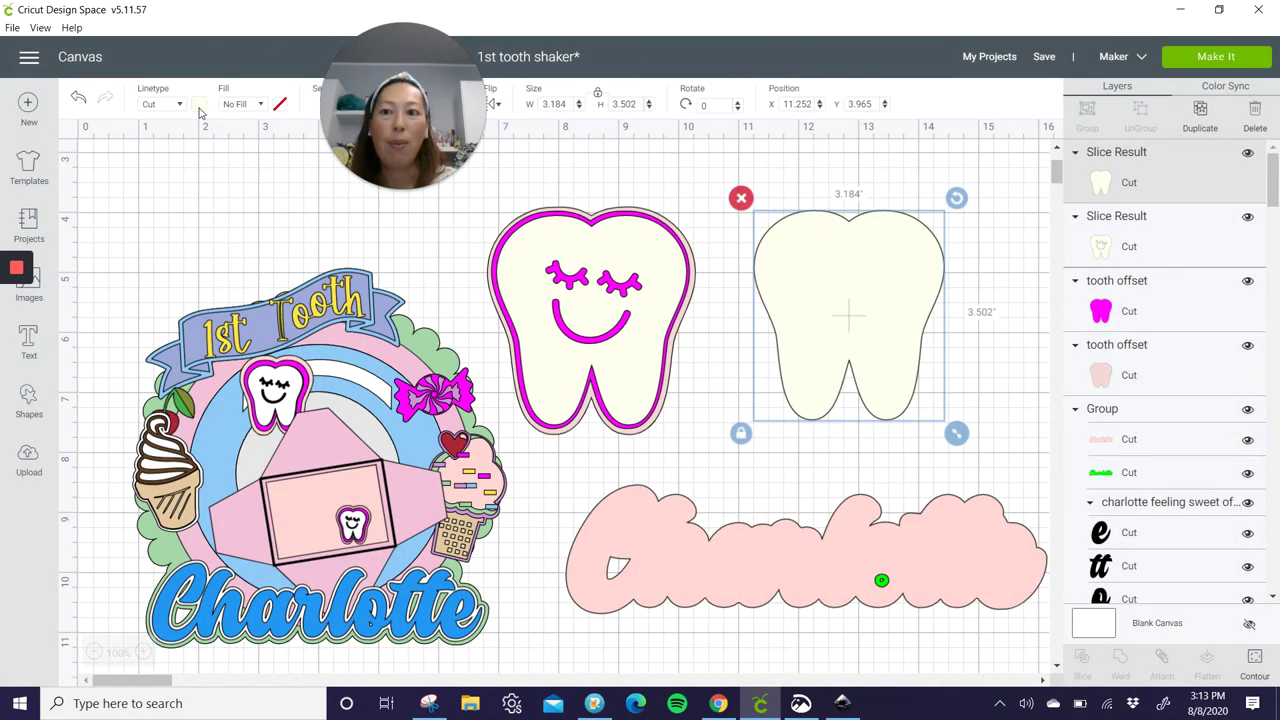
Step: Recolor the solid tooth copy black and stack it one layer behind the cream tooth, over the magenta offset
left_click(199, 105)
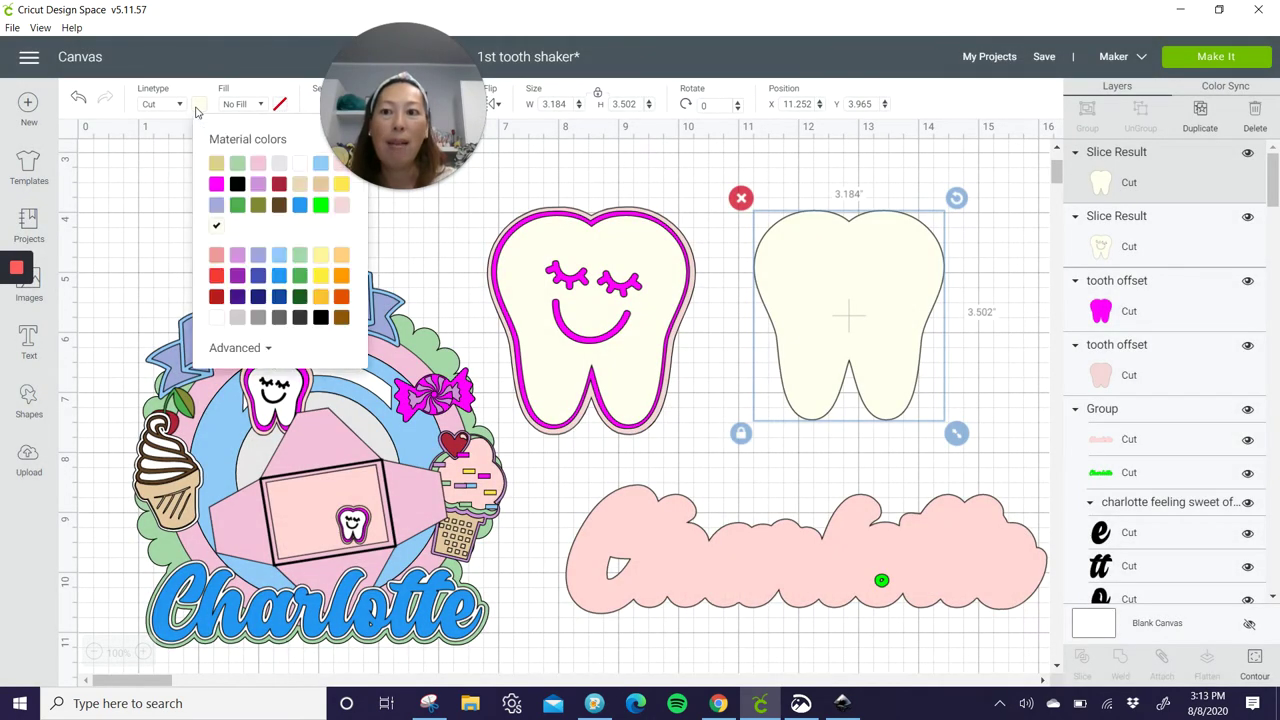
left_click(238, 185)
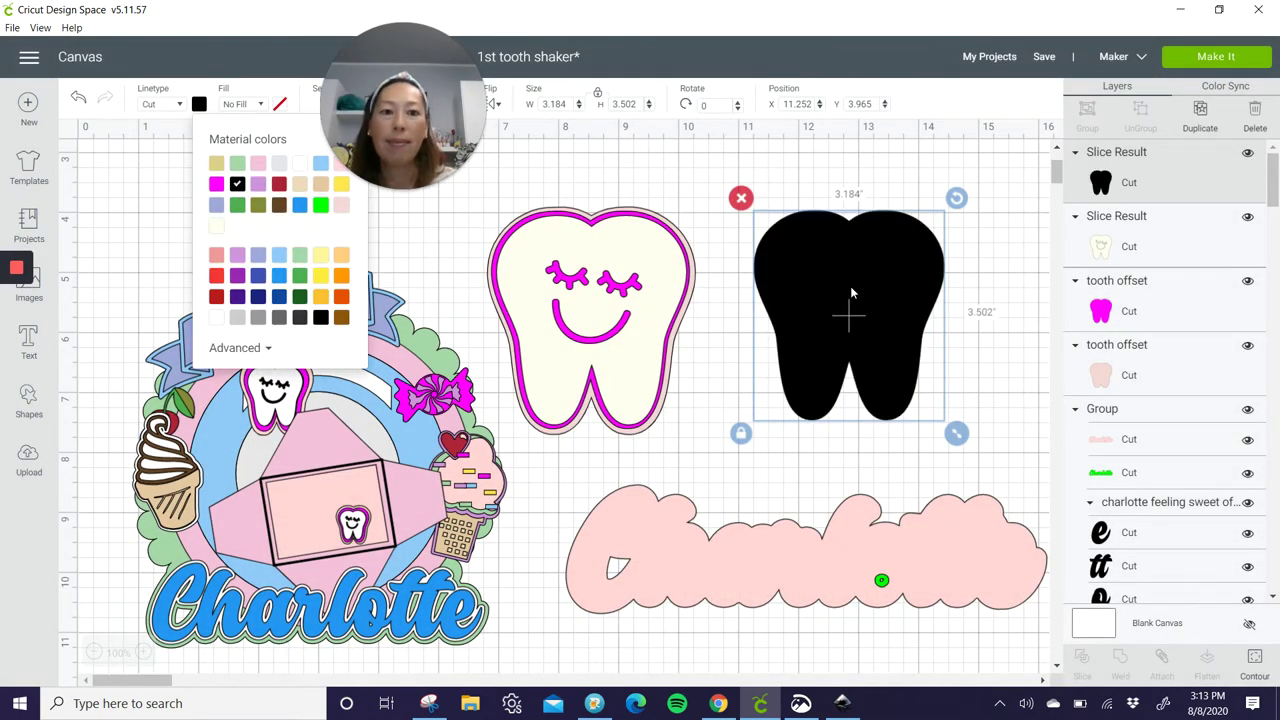
left_click_drag(850, 293, 590, 291)
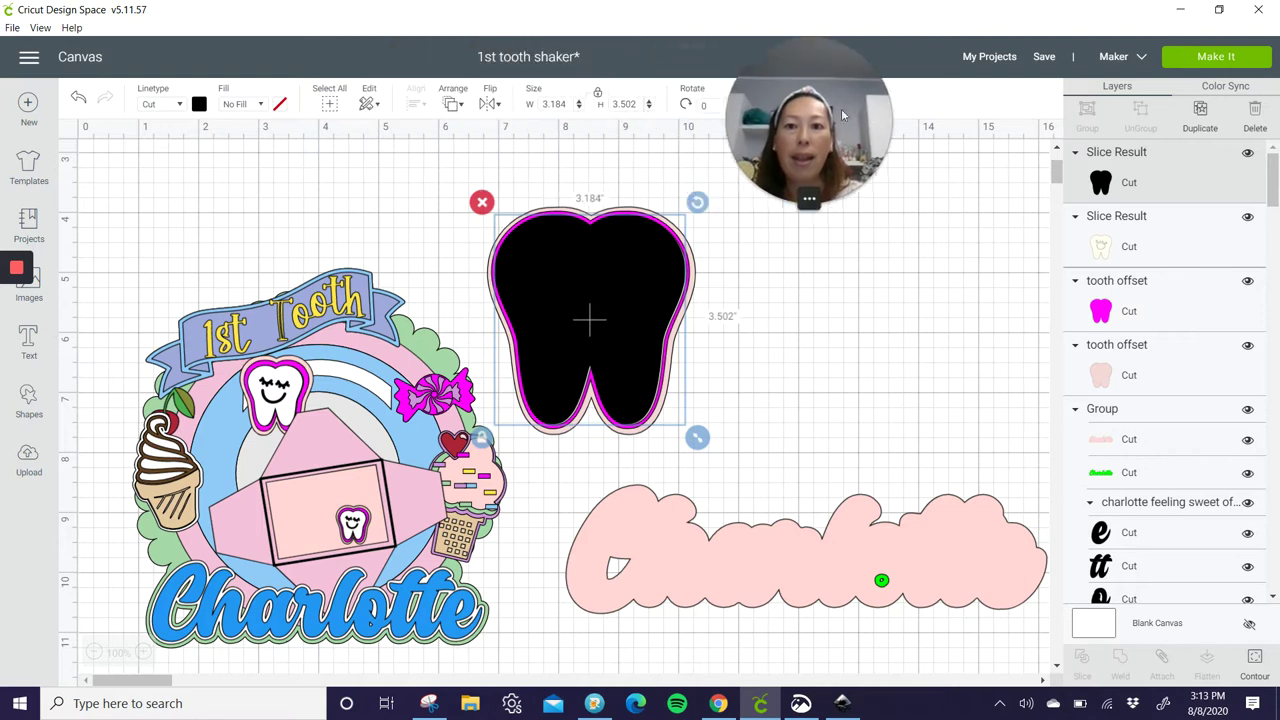
left_click(452, 104)
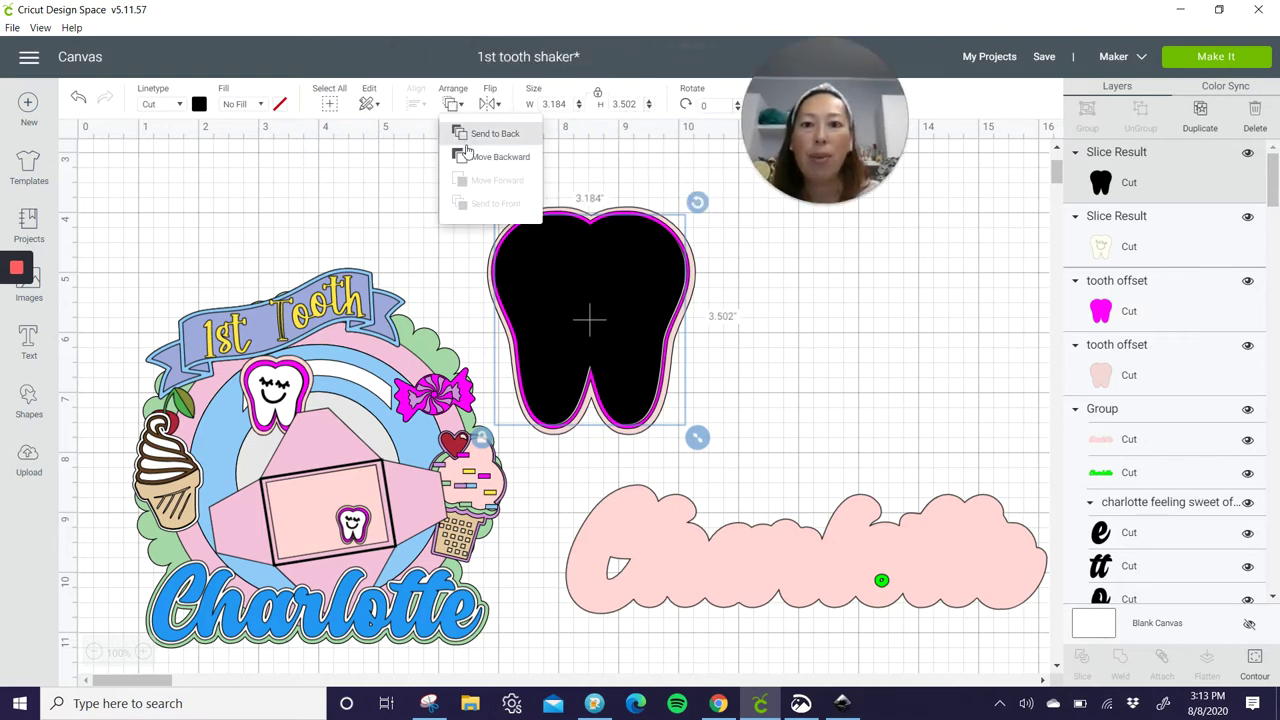
left_click(466, 156)
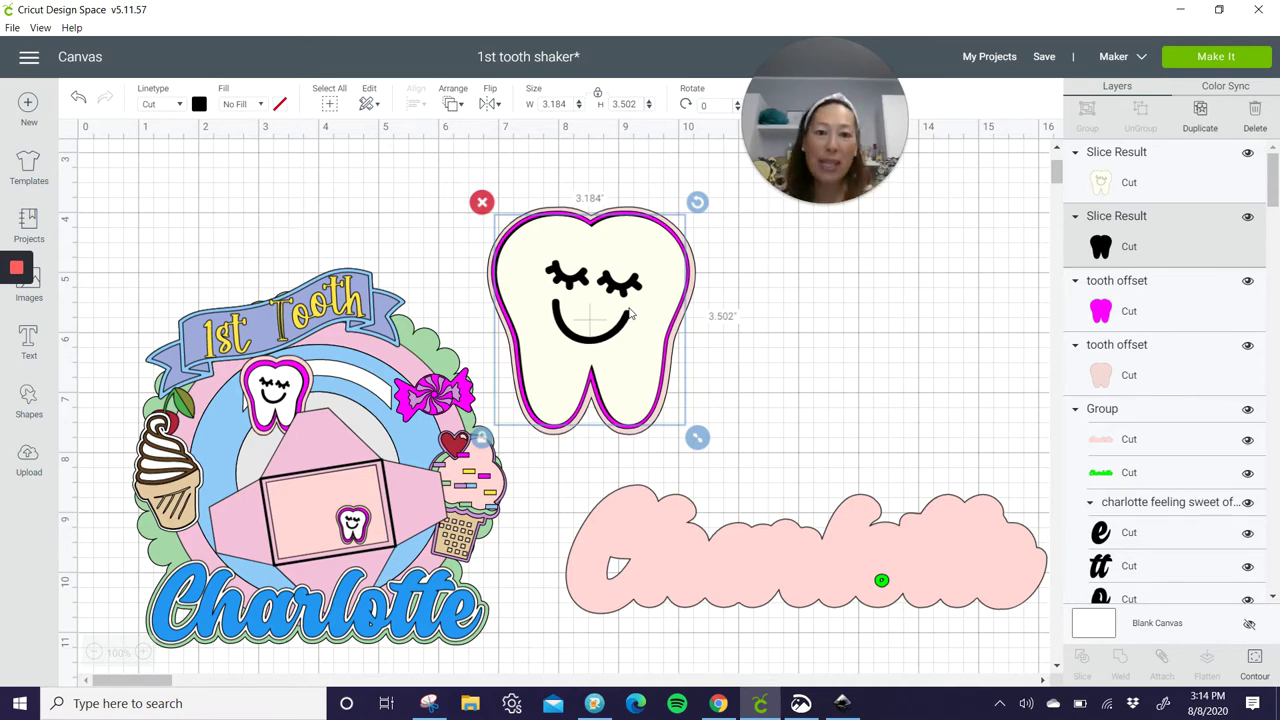
left_click(656, 268)
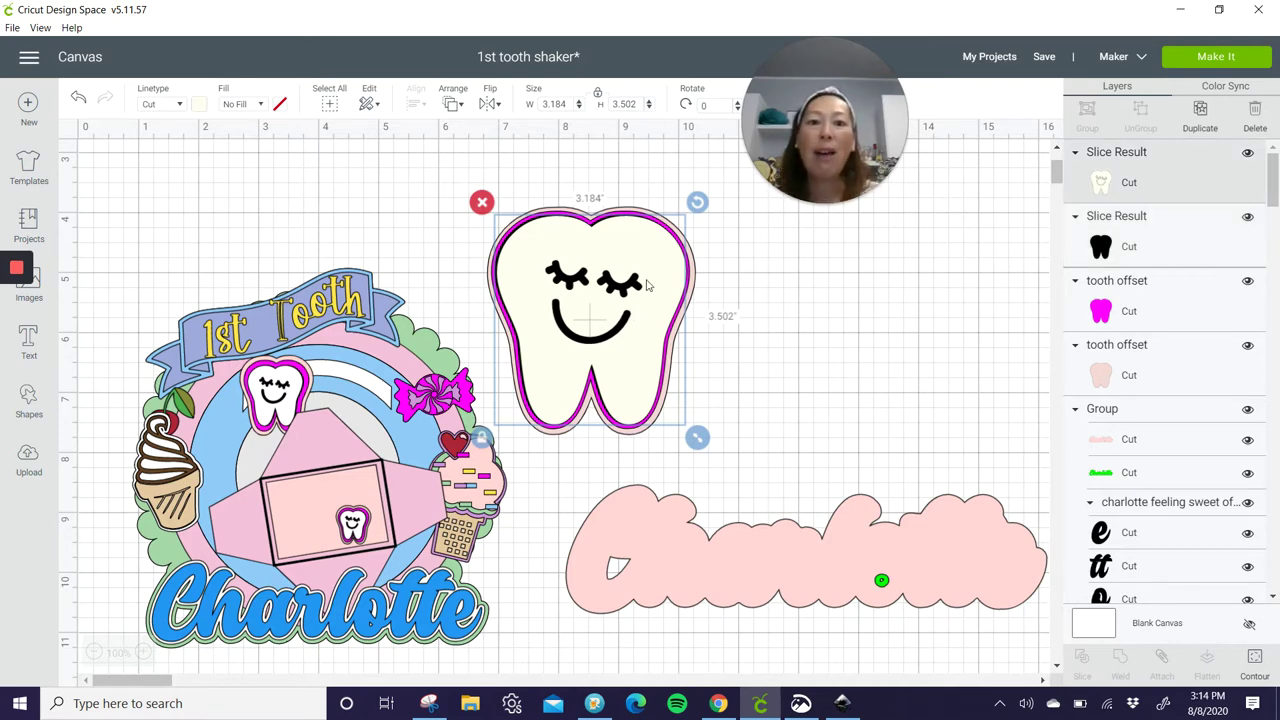
left_click_drag(658, 267, 687, 268)
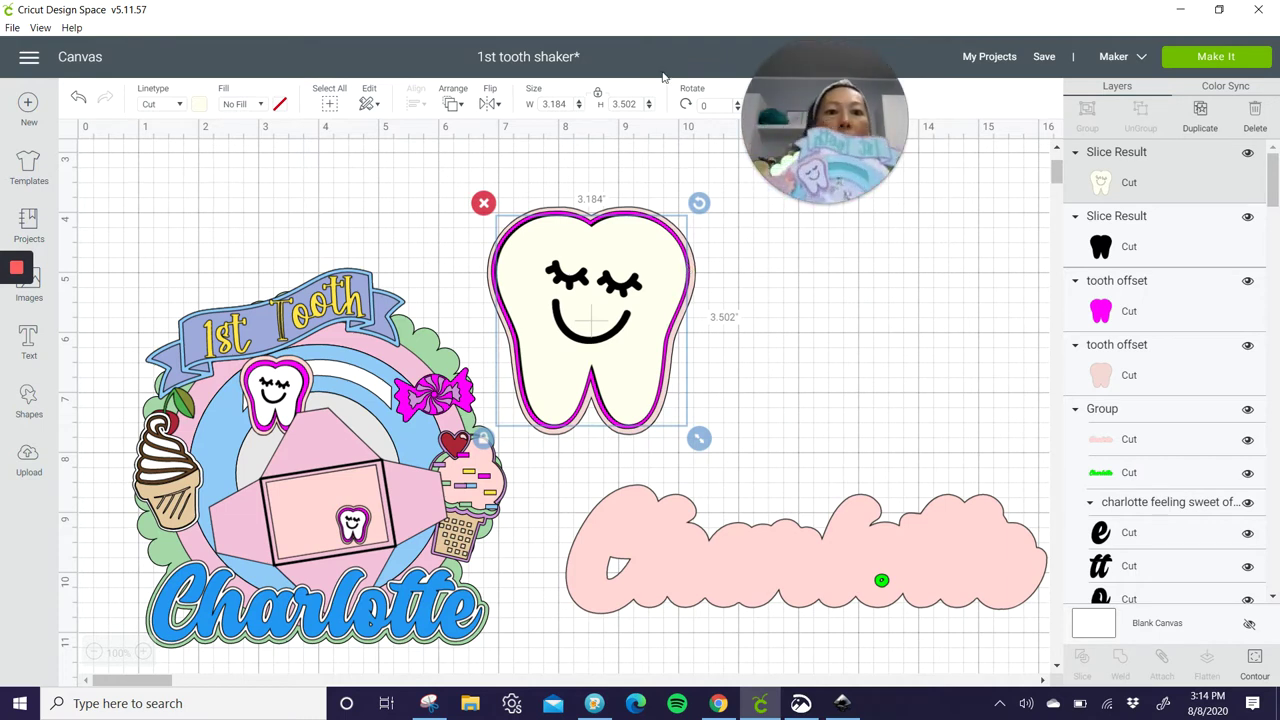
left_click(829, 200)
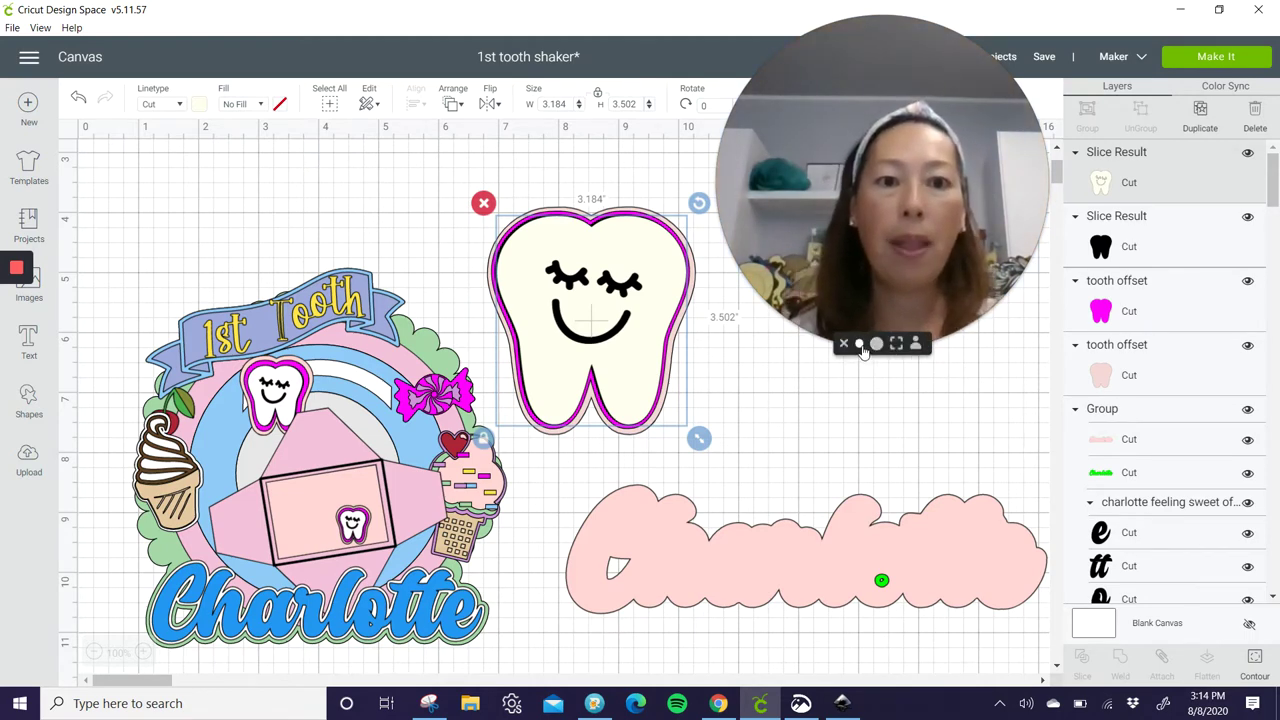
left_click(866, 343)
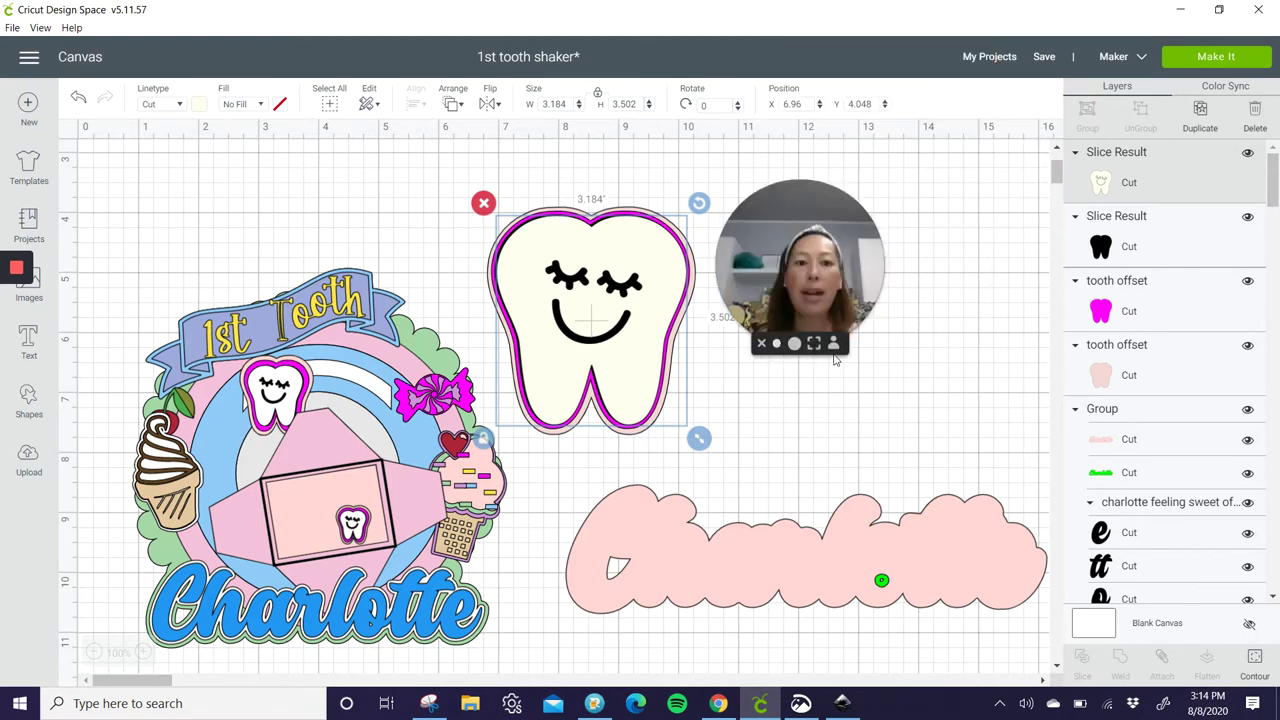
left_click(568, 468)
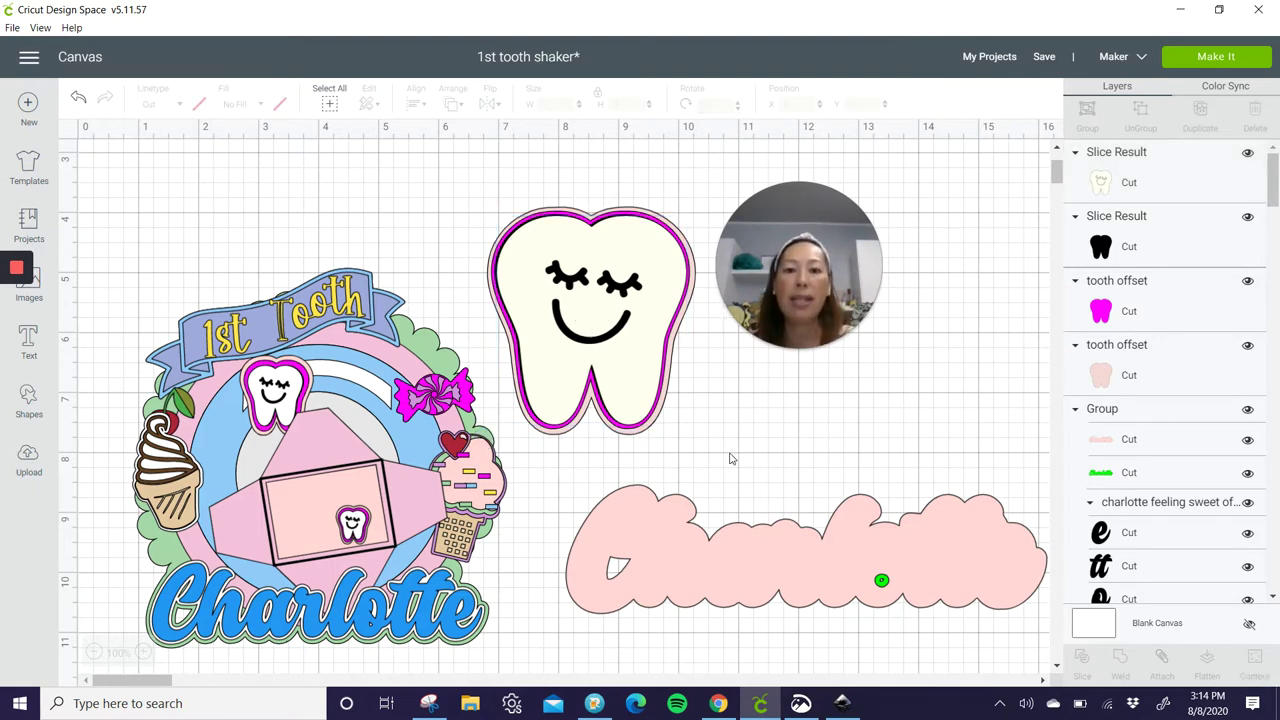
Step: Align all four tooth layers on a common center and group them
left_click_drag(708, 453, 561, 212)
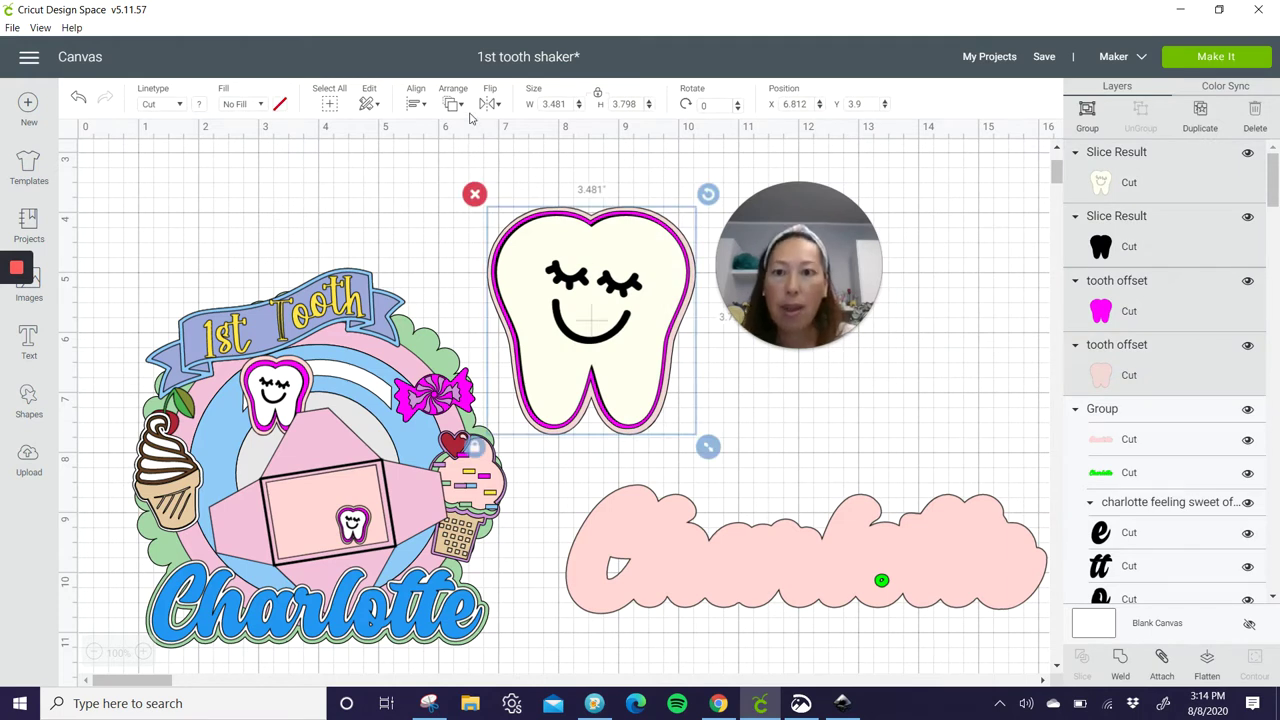
left_click(422, 107)
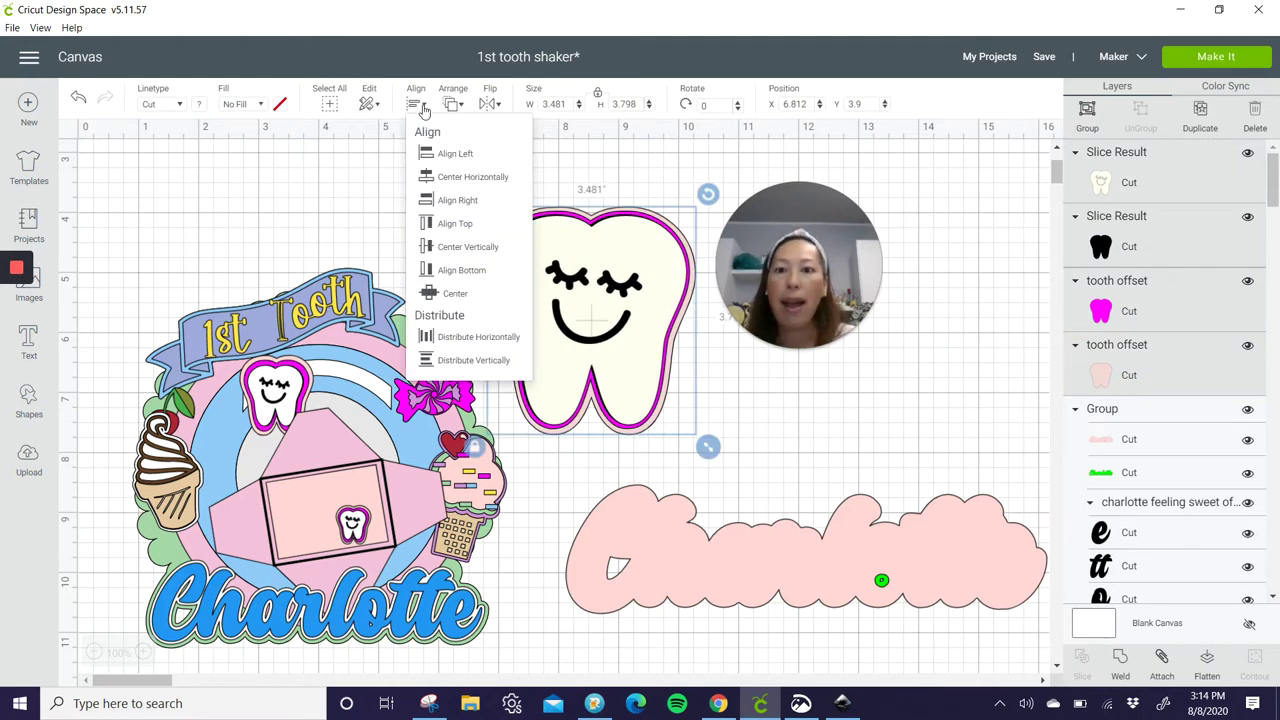
left_click(435, 296)
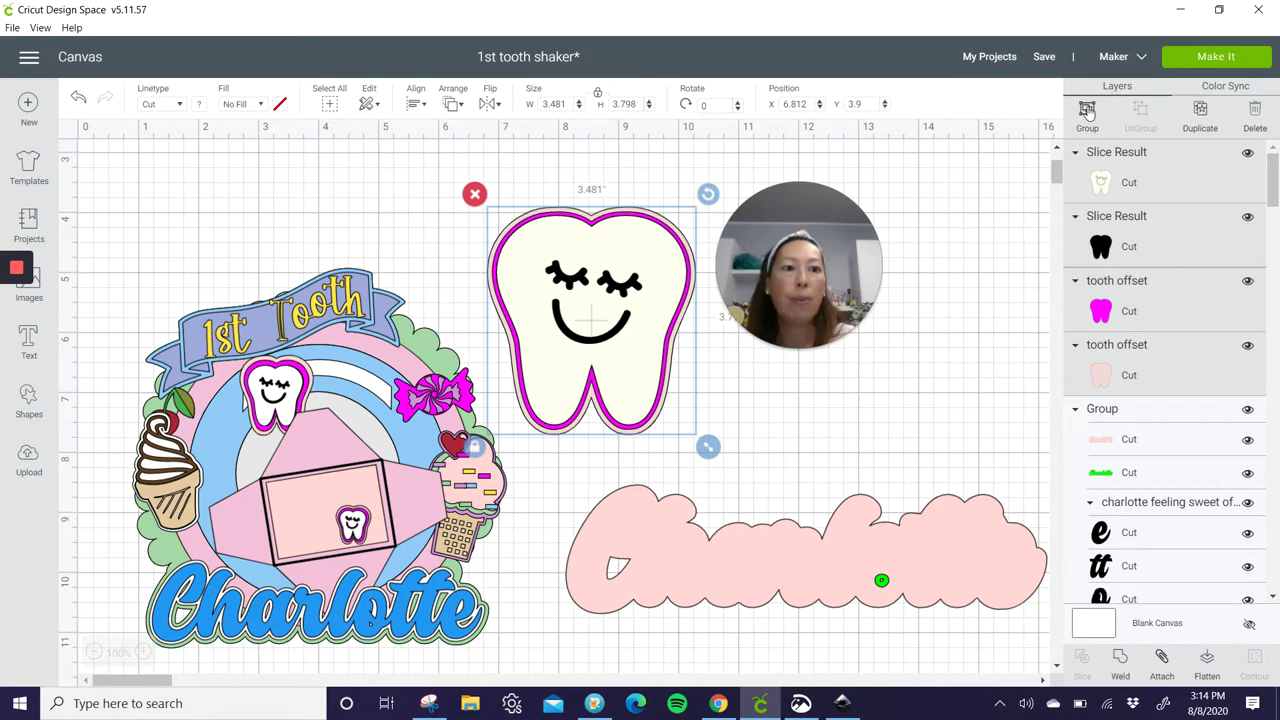
key("ctrl+g")
Step: Shrink the grouped tooth to about 1.13 in wide and place it above the cake topper design
left_click_drag(566, 266, 745, 253)
left_click_drag(708, 432, 615, 280)
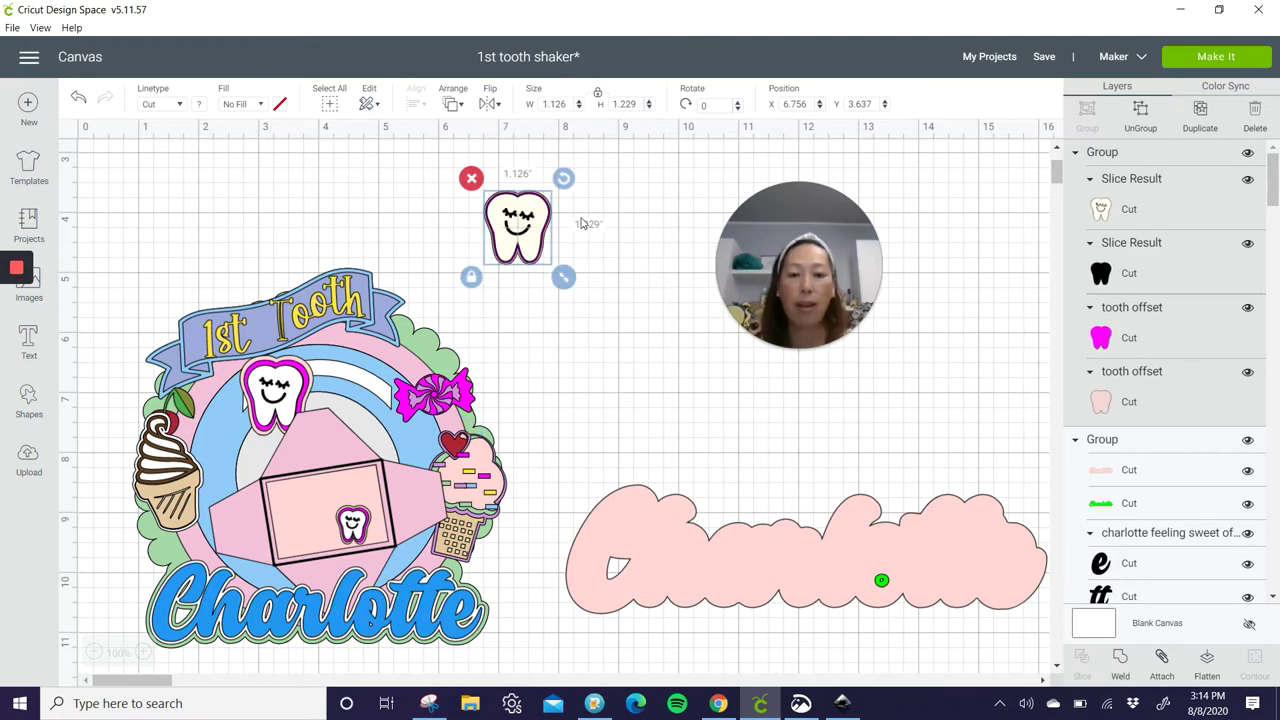
Step: Ungroup the name design's layers and move the pink offset below the green one
left_click(789, 550)
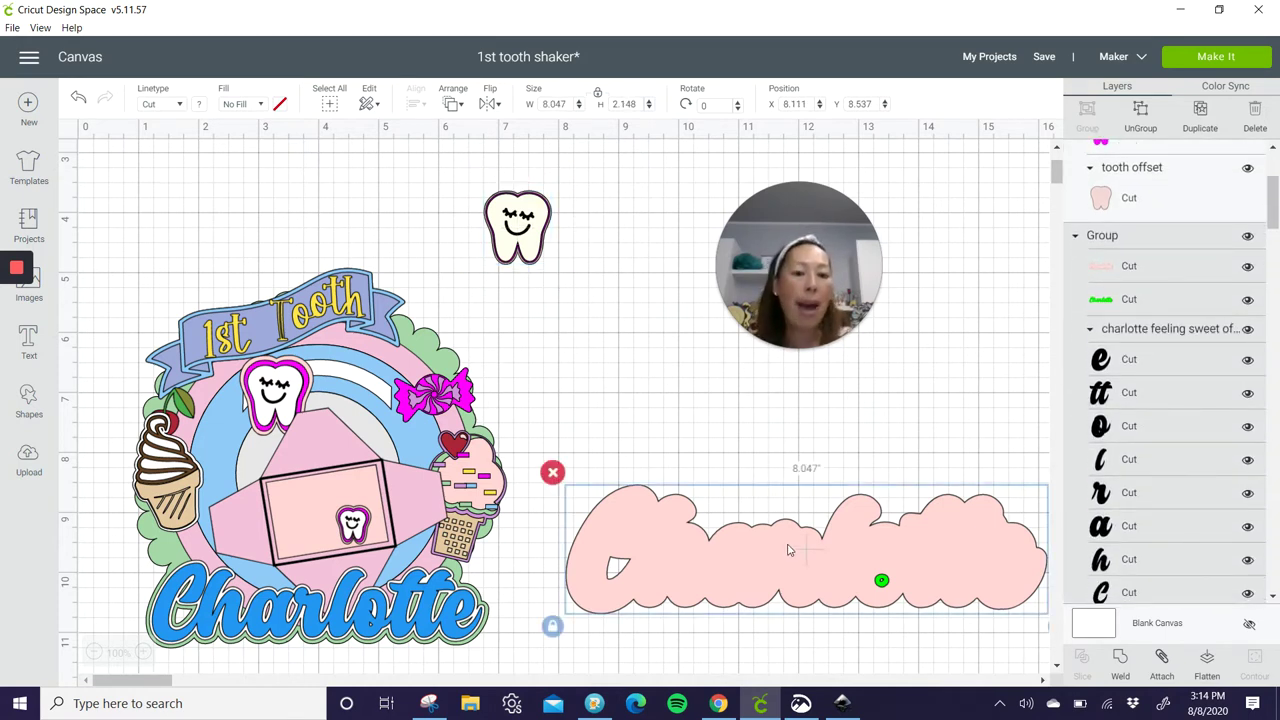
left_click_drag(894, 571, 876, 466)
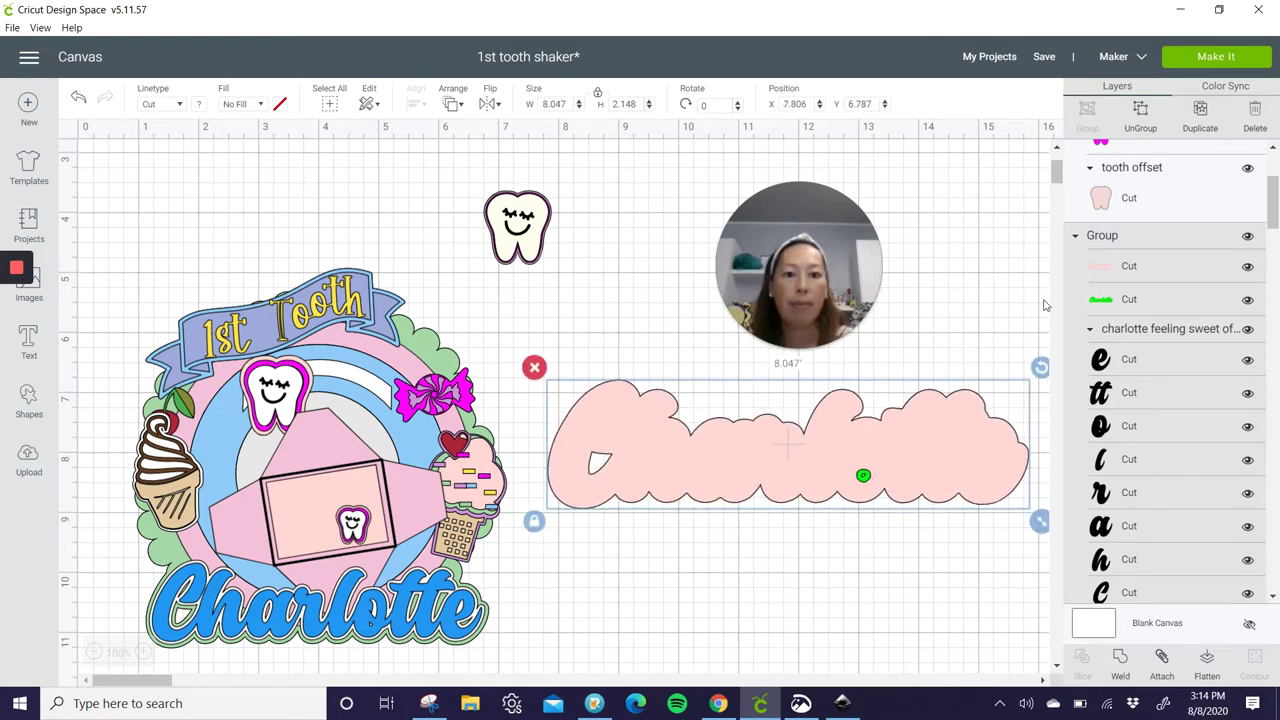
left_click(906, 460)
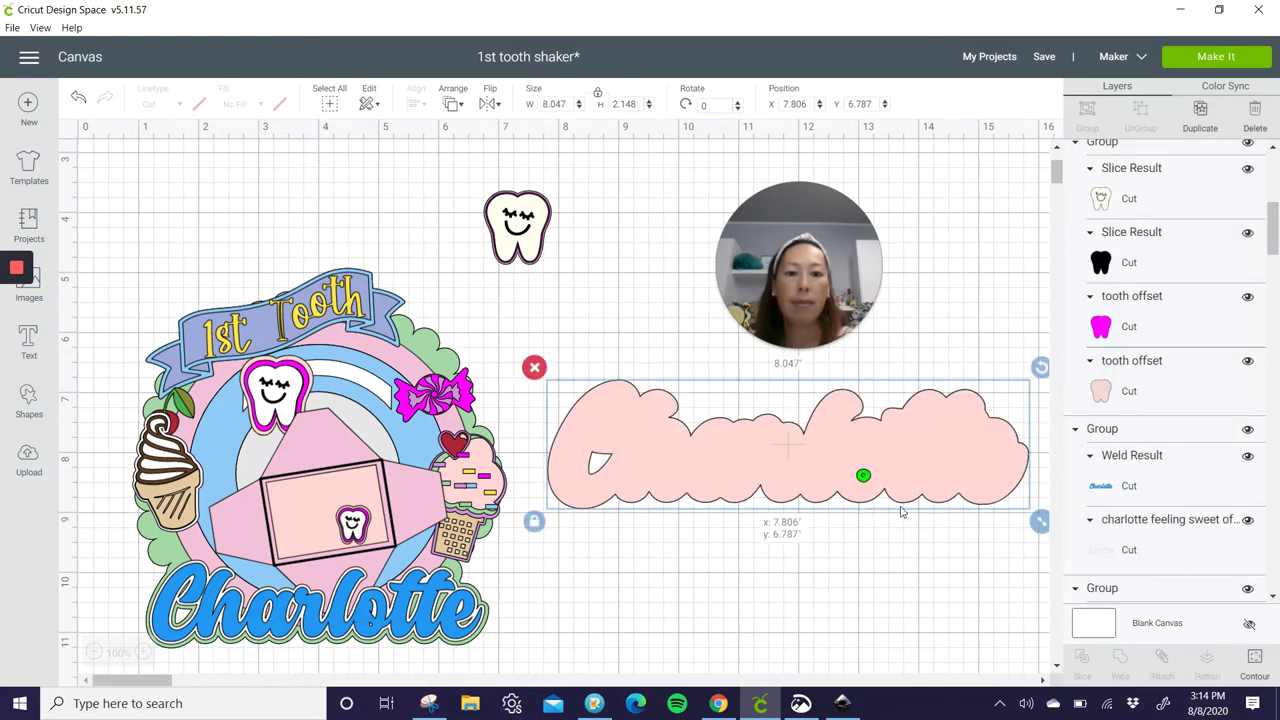
left_click_drag(901, 512, 892, 611)
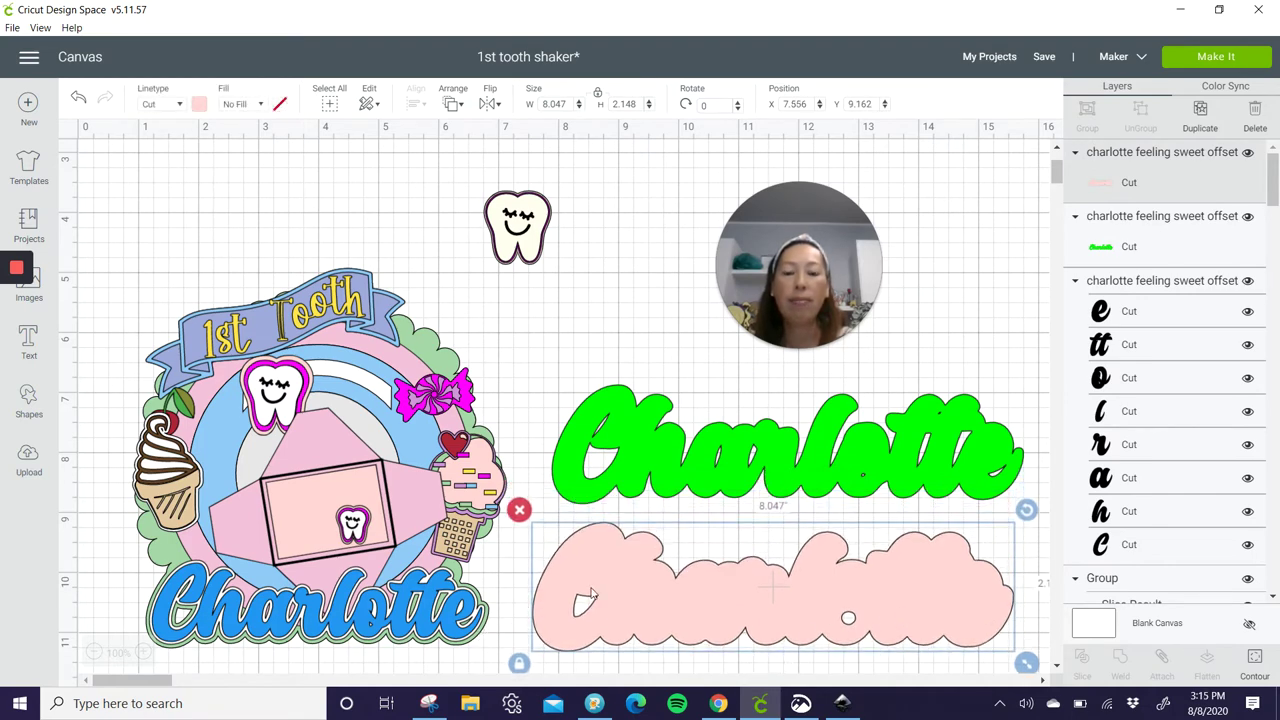
Step: Inspect the contours of the green name offset without hiding any
left_click(870, 452)
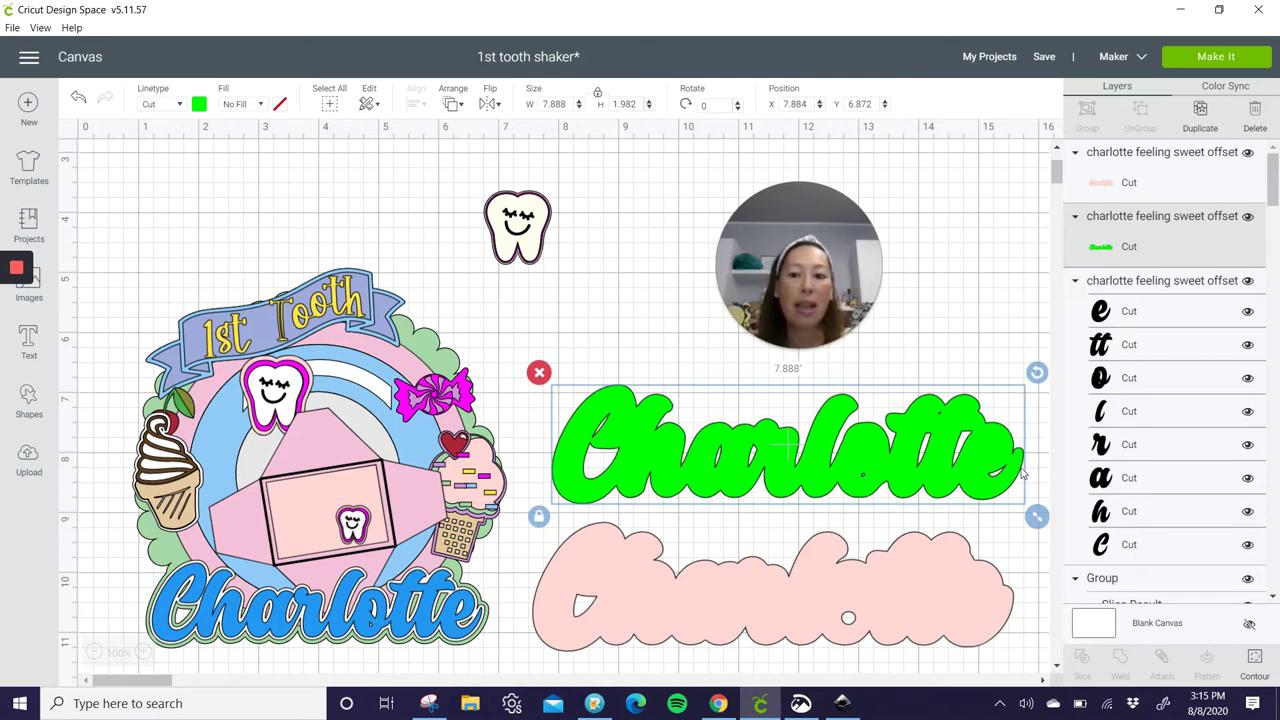
left_click(1255, 660)
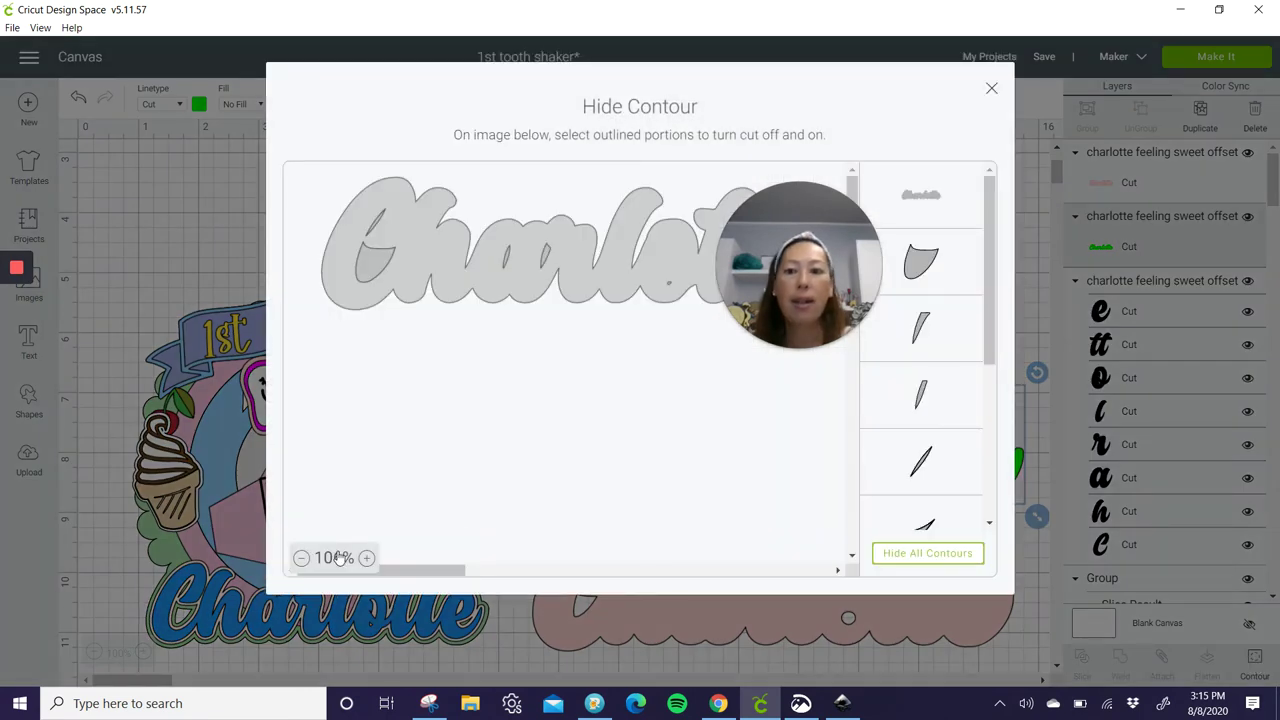
left_click_drag(775, 266, 598, 100)
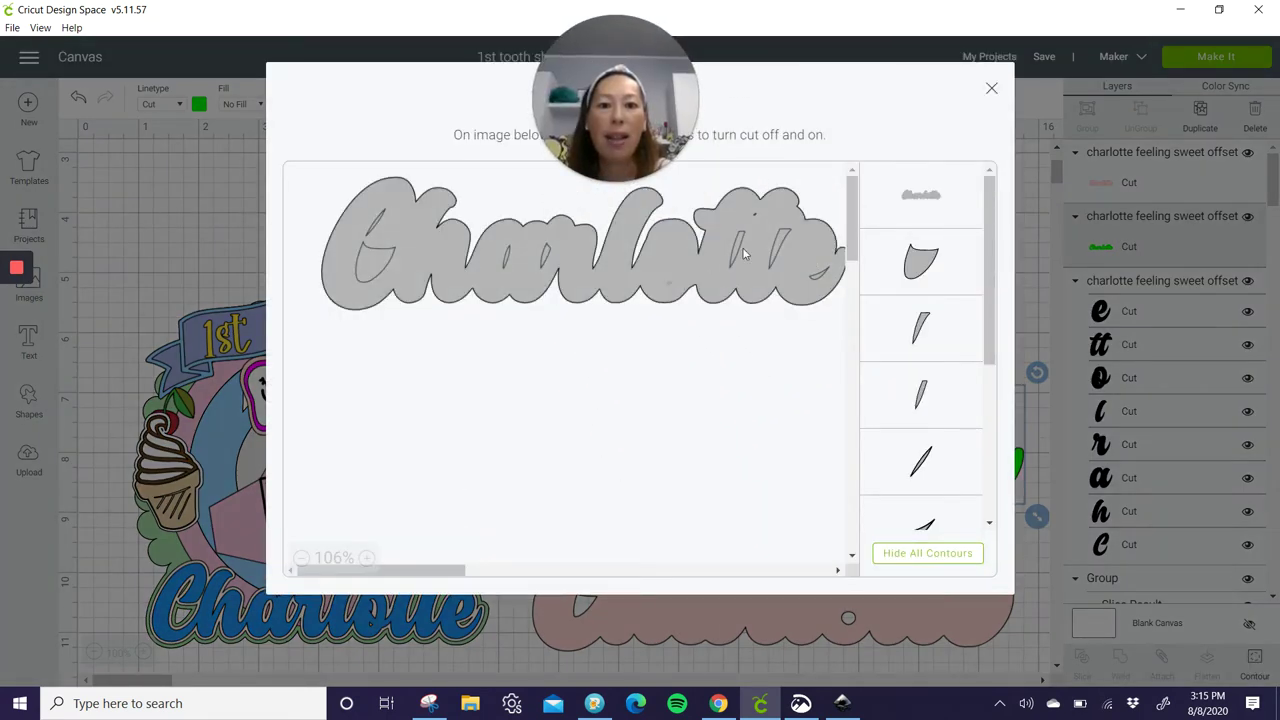
left_click(990, 89)
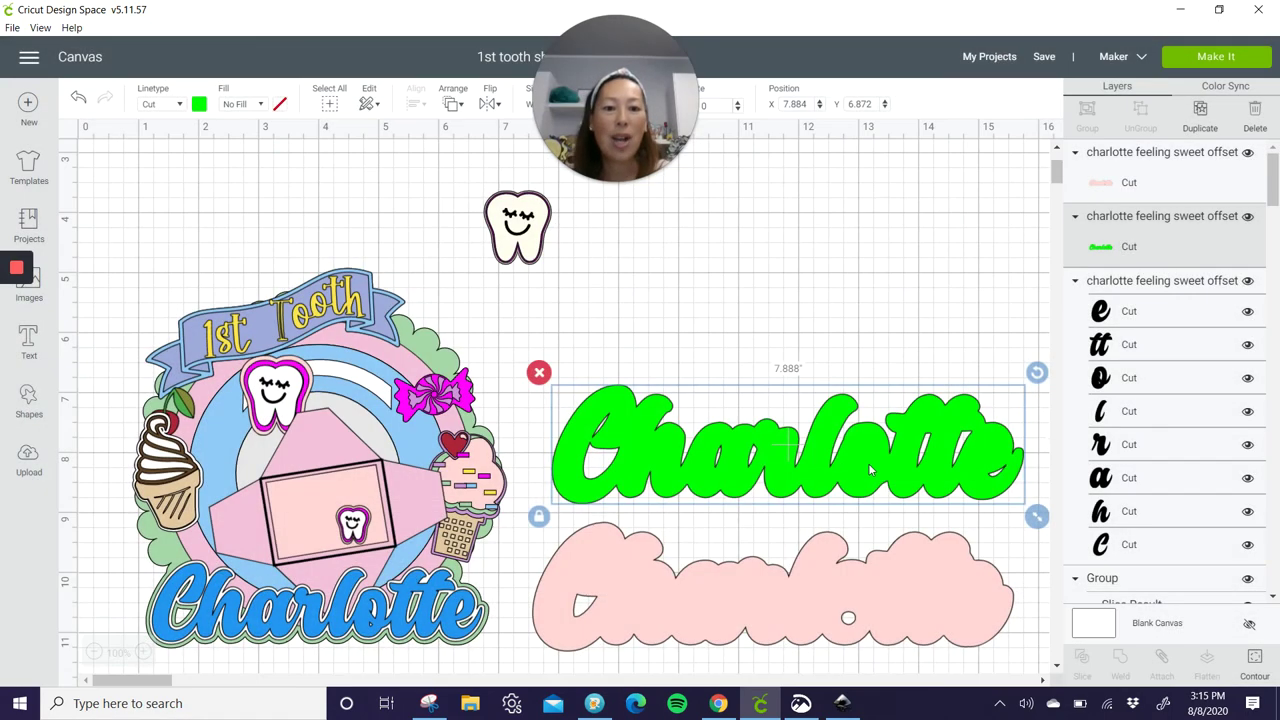
Step: Send the green name offset to the front and move it down off the black name toward the pink offset
left_click_drag(780, 445, 778, 452)
left_click(453, 108)
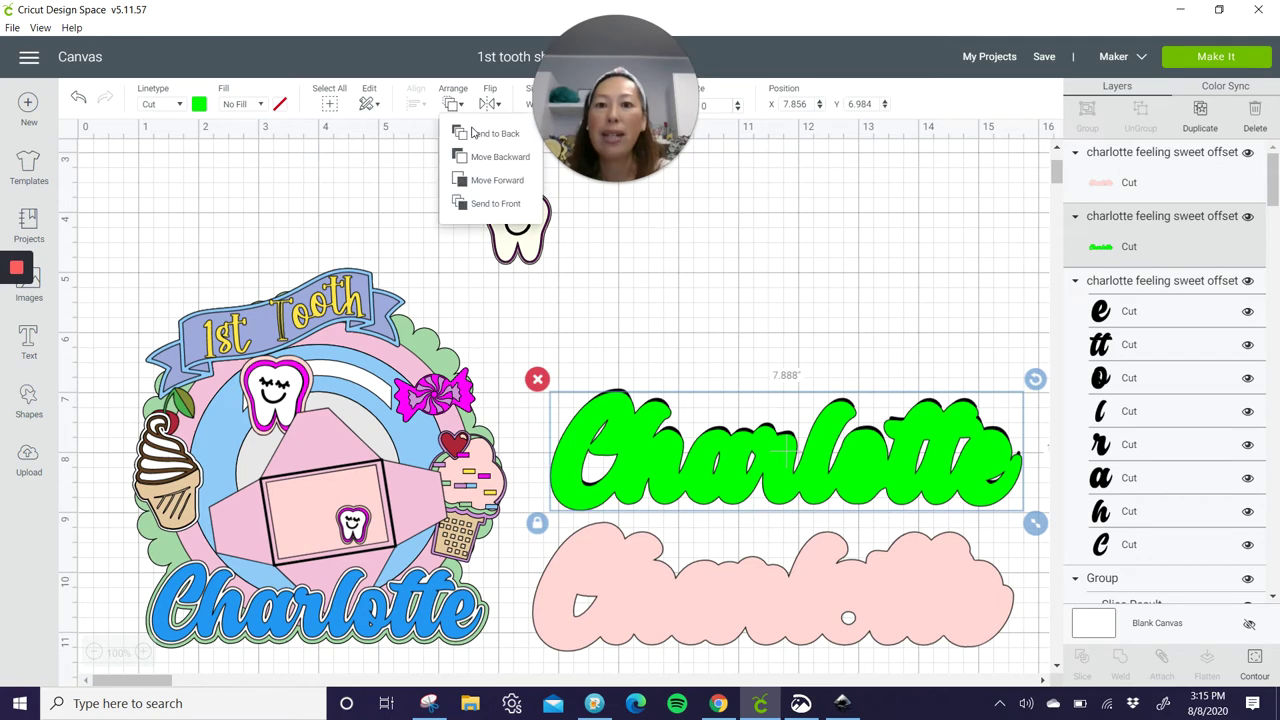
left_click(486, 205)
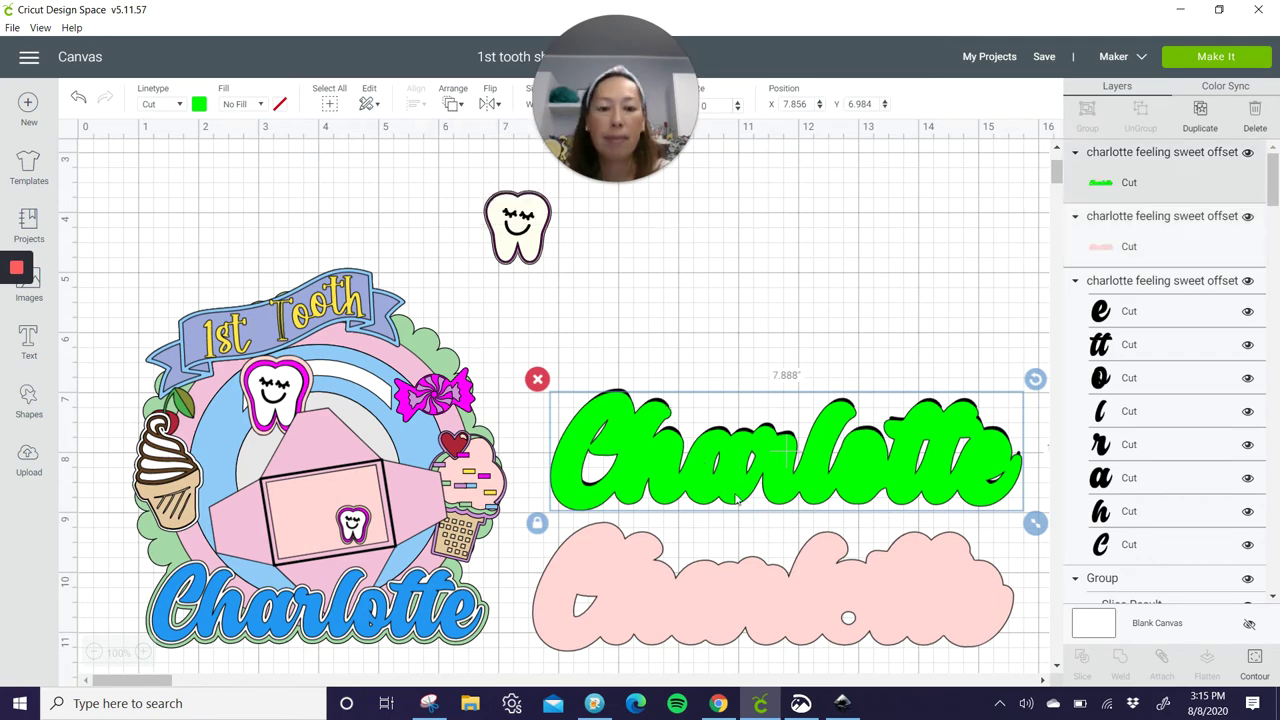
left_click_drag(736, 487, 727, 620)
left_click_drag(815, 608, 813, 507)
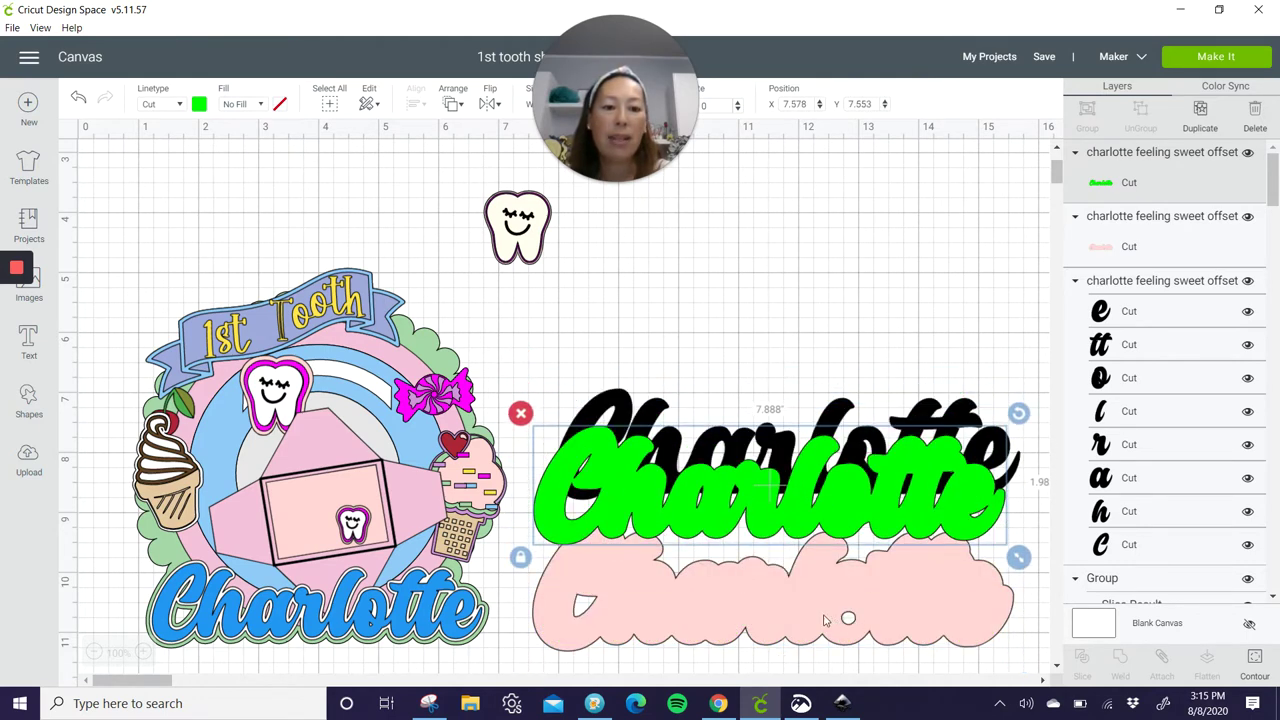
Step: Hide the small circle contour in the pink name offset and center the green offset on top of it
left_click(890, 614)
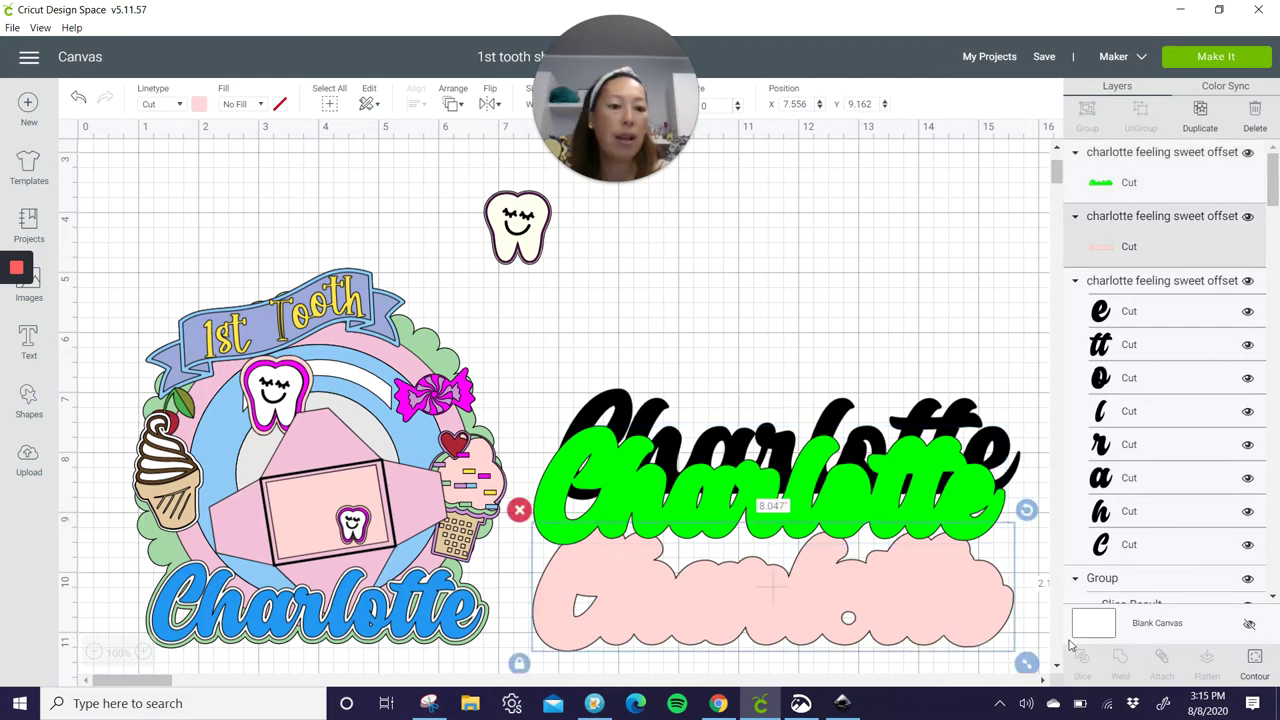
left_click(1255, 664)
left_click(925, 330)
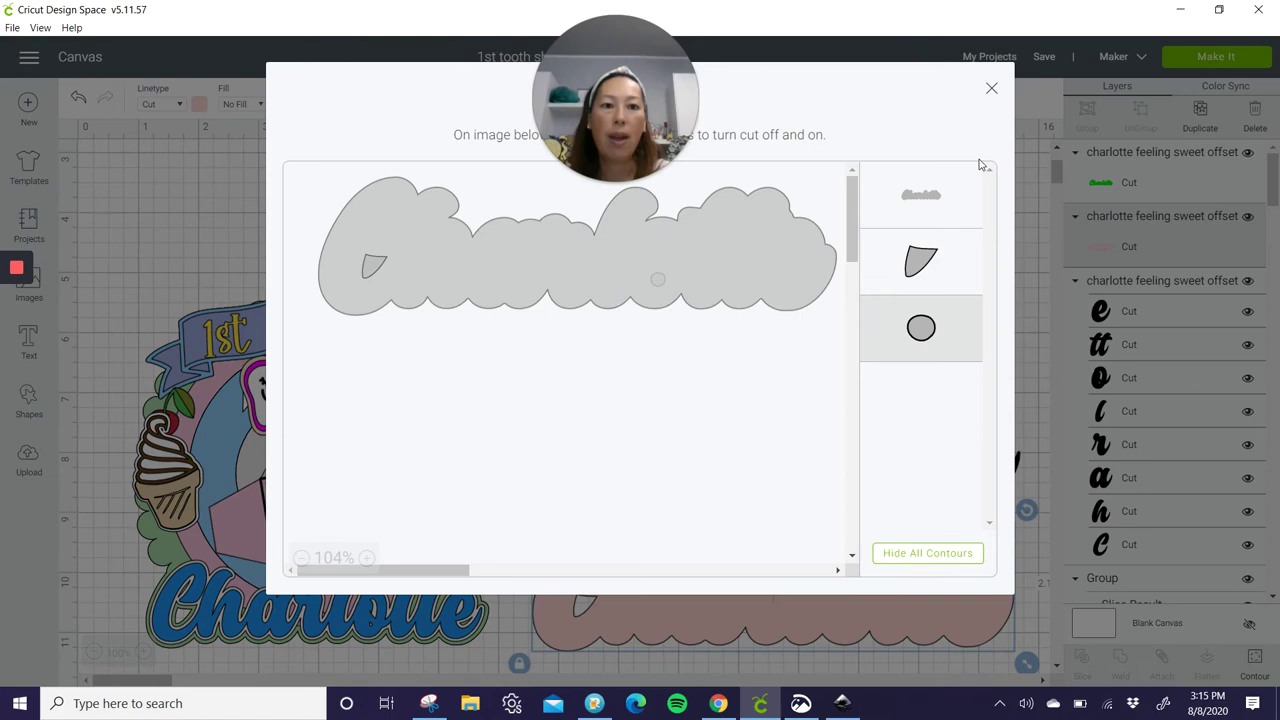
left_click(993, 92)
left_click(828, 565)
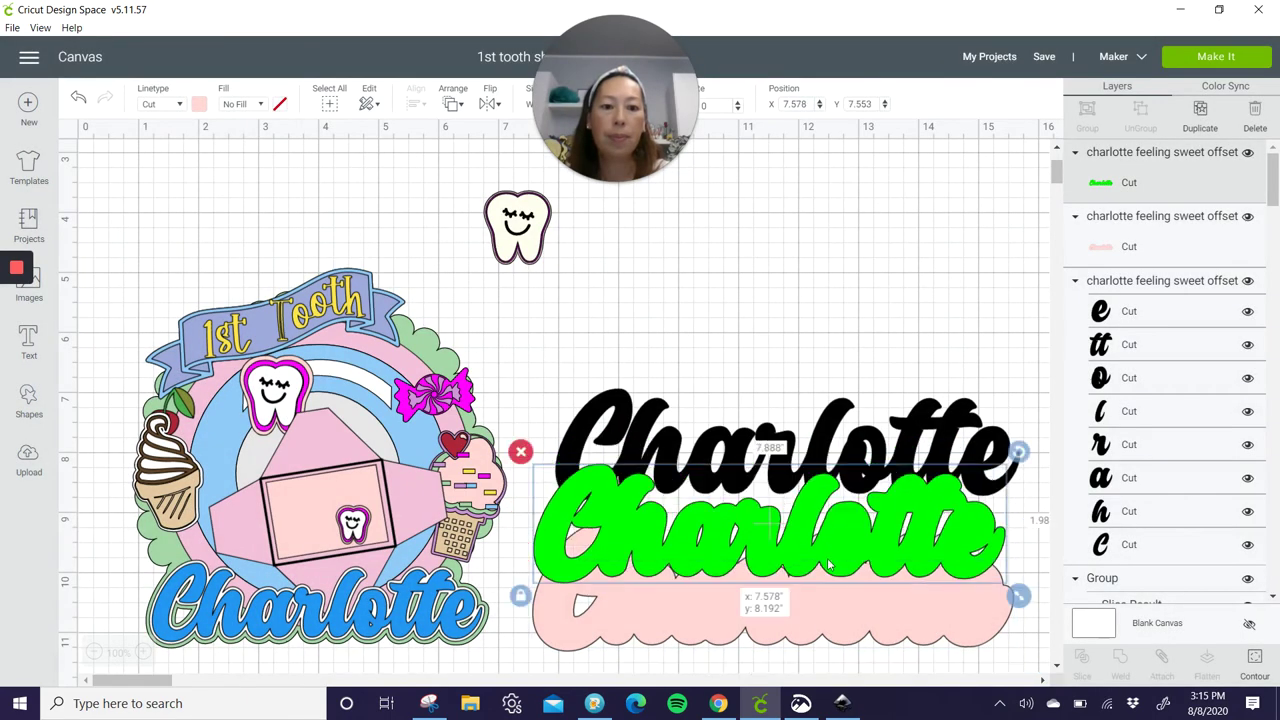
mouse_move(828, 565)
left_mouse_down()
mouse_move(831, 595)
mouse_move(830, 574)
left_mouse_up()
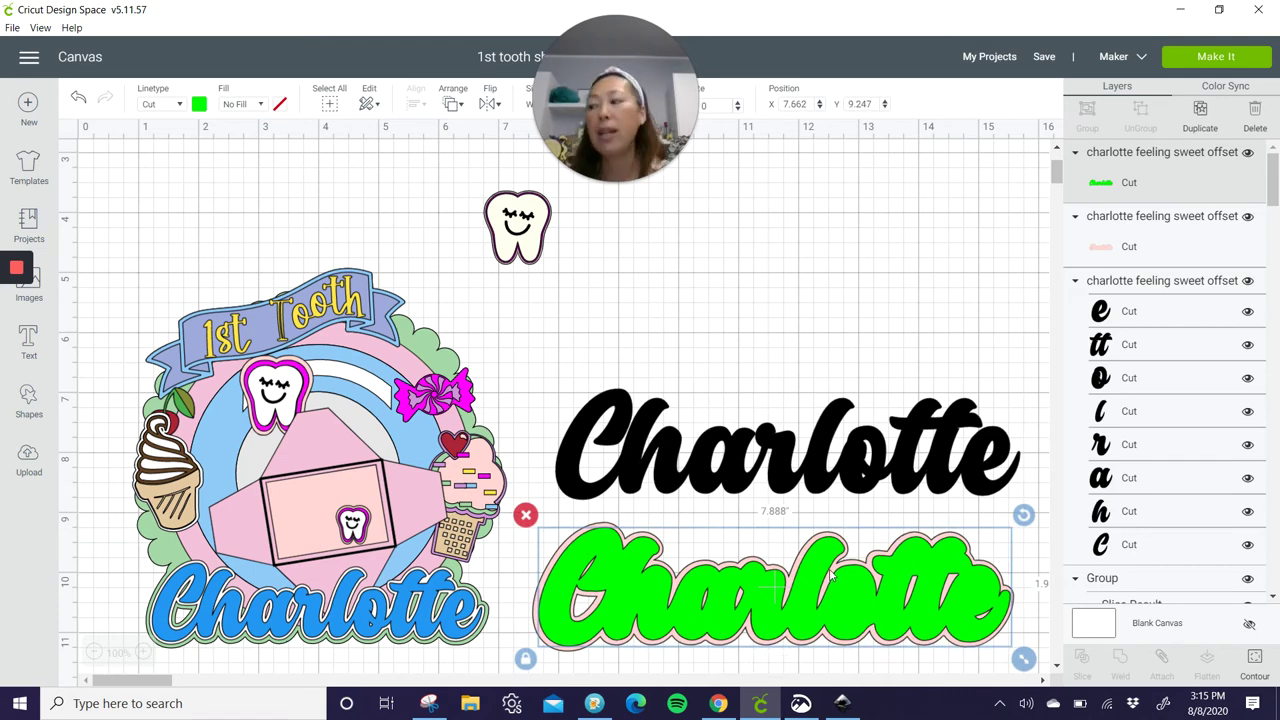
Step: Weld the black name letters into one shape and place it on top of the green offset
left_click(562, 397, "shift")
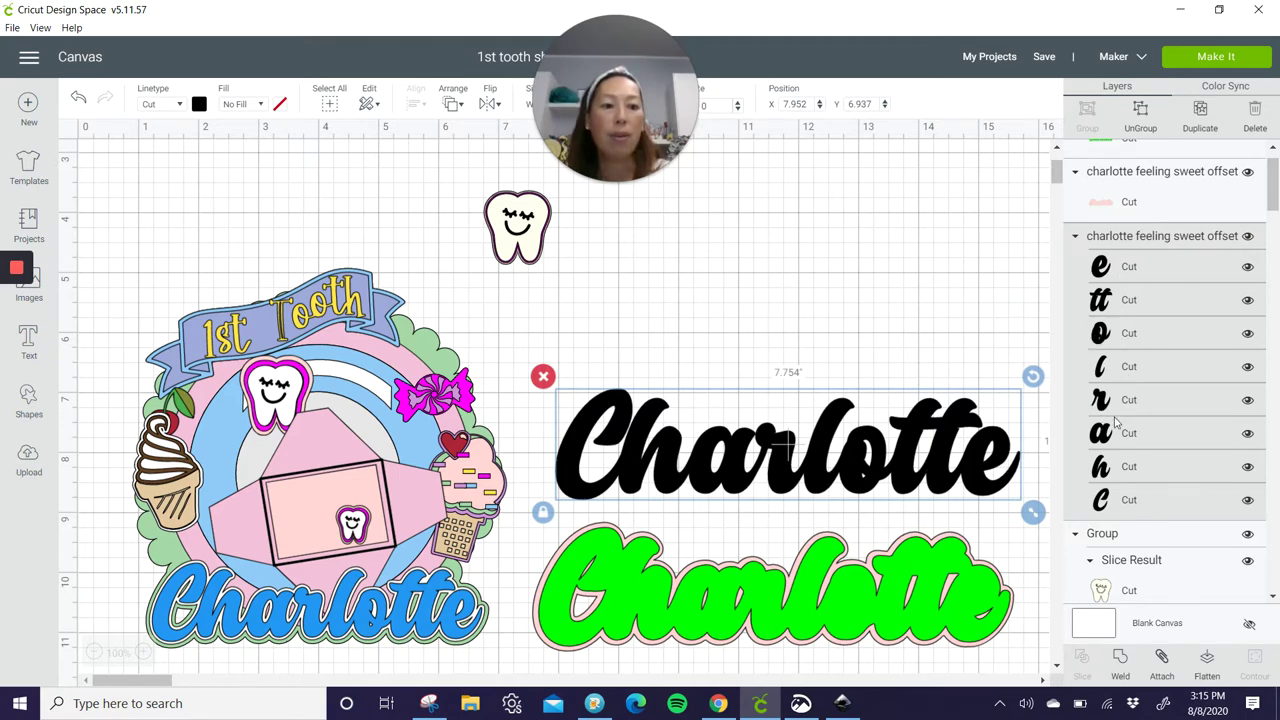
left_click(1122, 668)
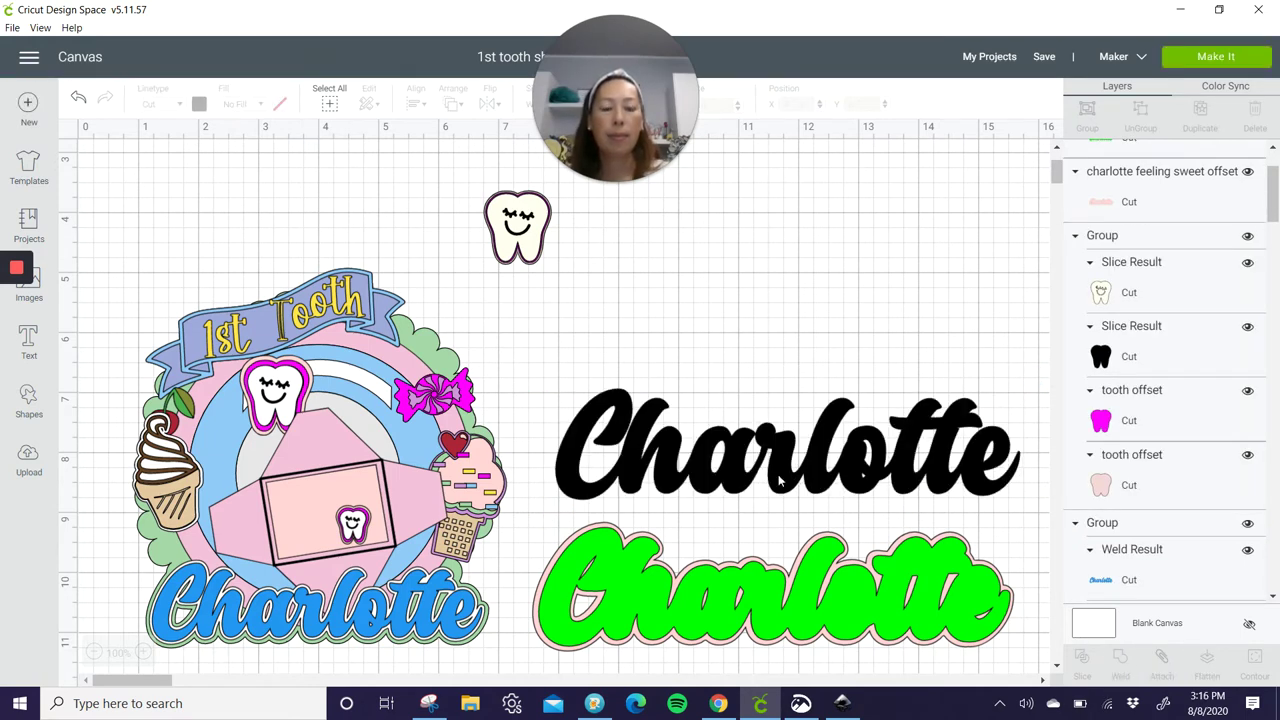
left_click_drag(781, 481, 760, 663)
scroll(701, 453, "down", 1)
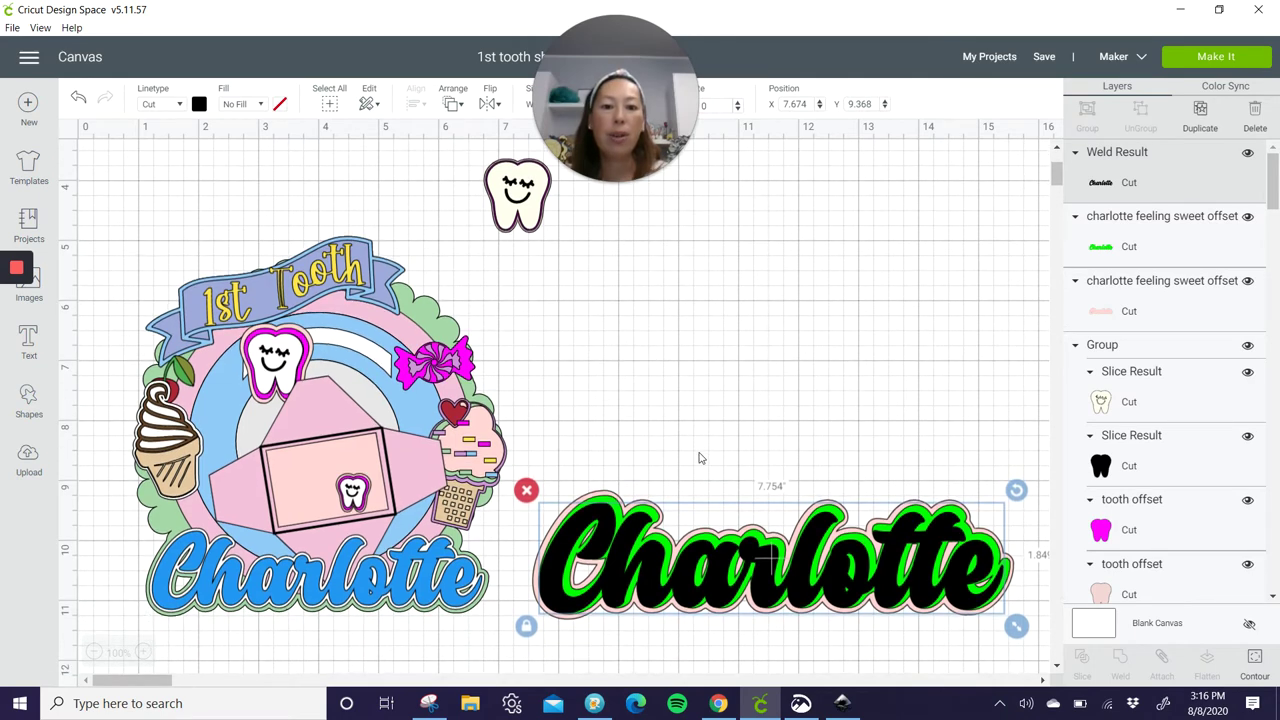
Step: Center the black name and its green and pink offsets on each other and group the three layers
scroll(700, 458, "down", 4)
left_click_drag(799, 549, 731, 355)
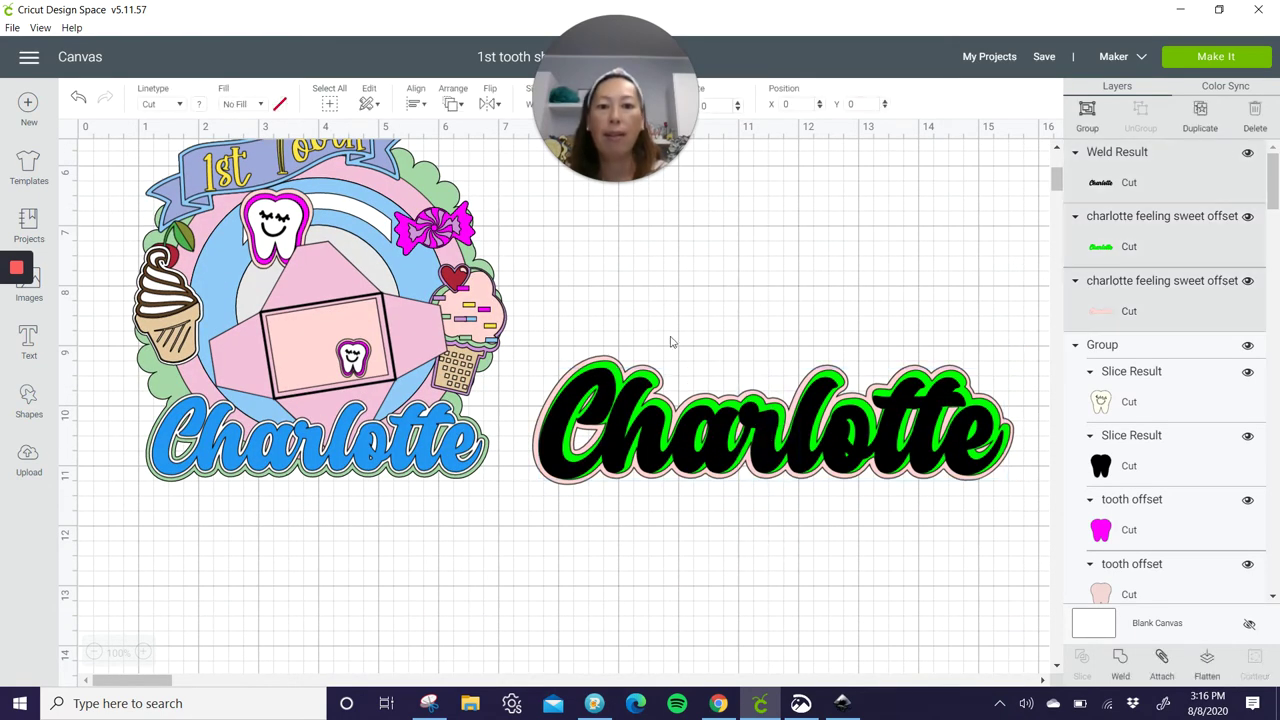
left_click_drag(513, 163, 513, 163)
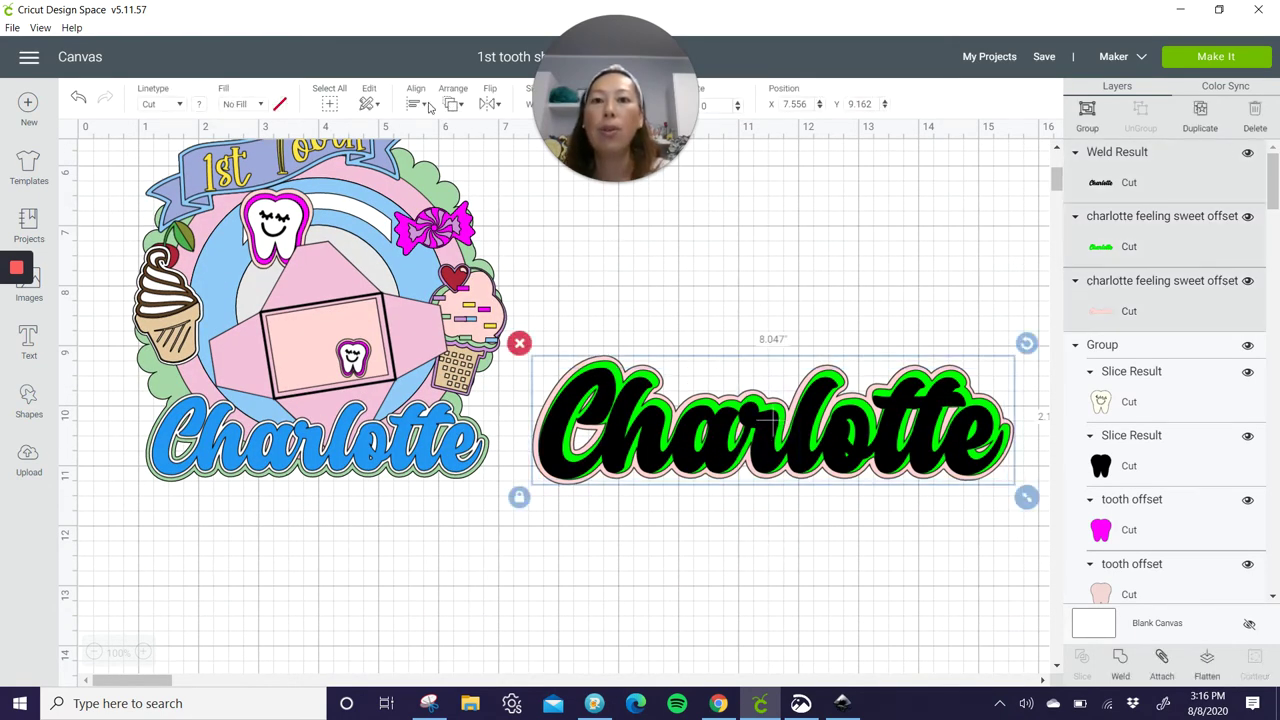
left_click(420, 104)
left_click(449, 296)
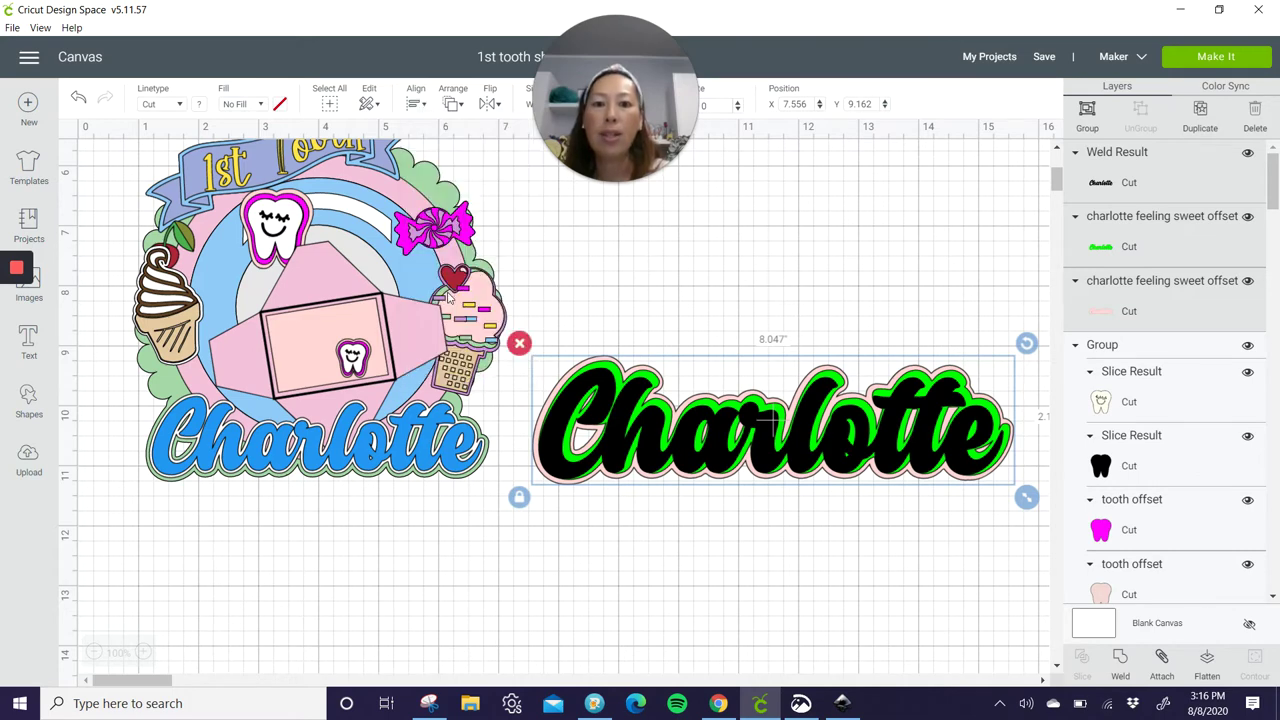
left_click(1087, 113)
Step: Scale the grouped name down to about 6.02 inches wide and move it higher beside the finished topper design
left_click_drag(852, 419, 829, 346)
scroll(829, 345, "up", 5)
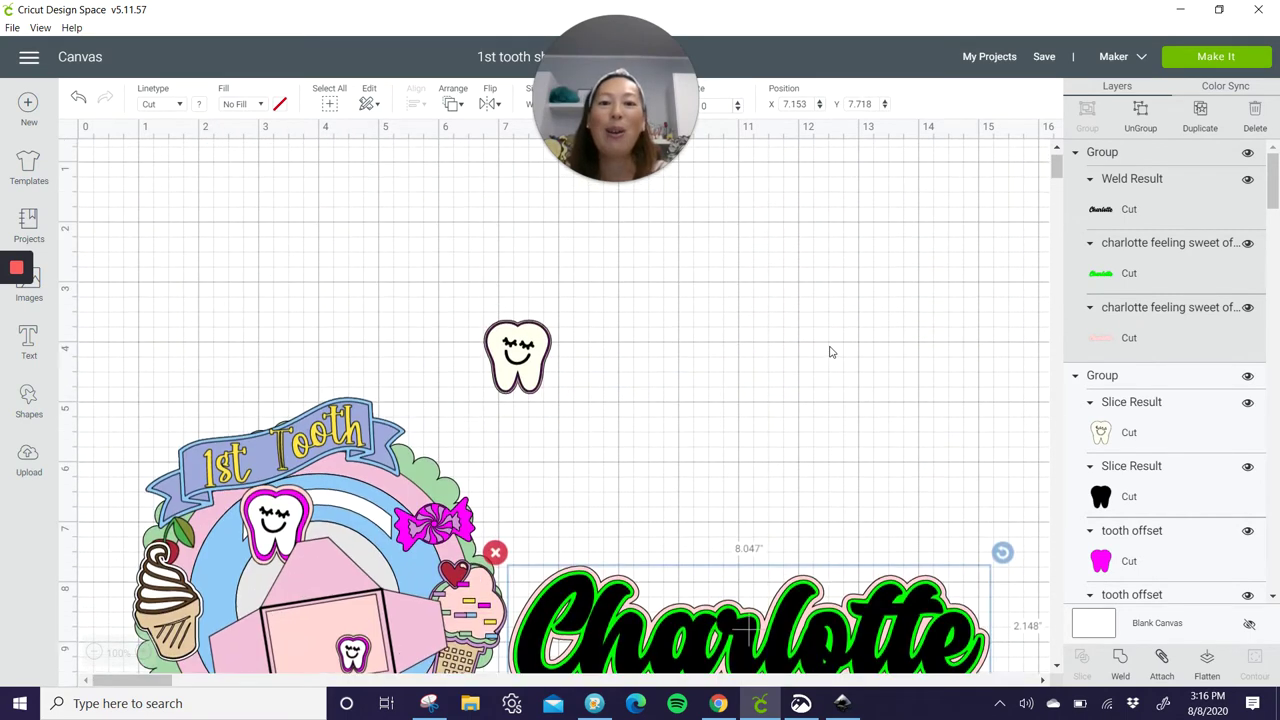
scroll(829, 345, "down", 3)
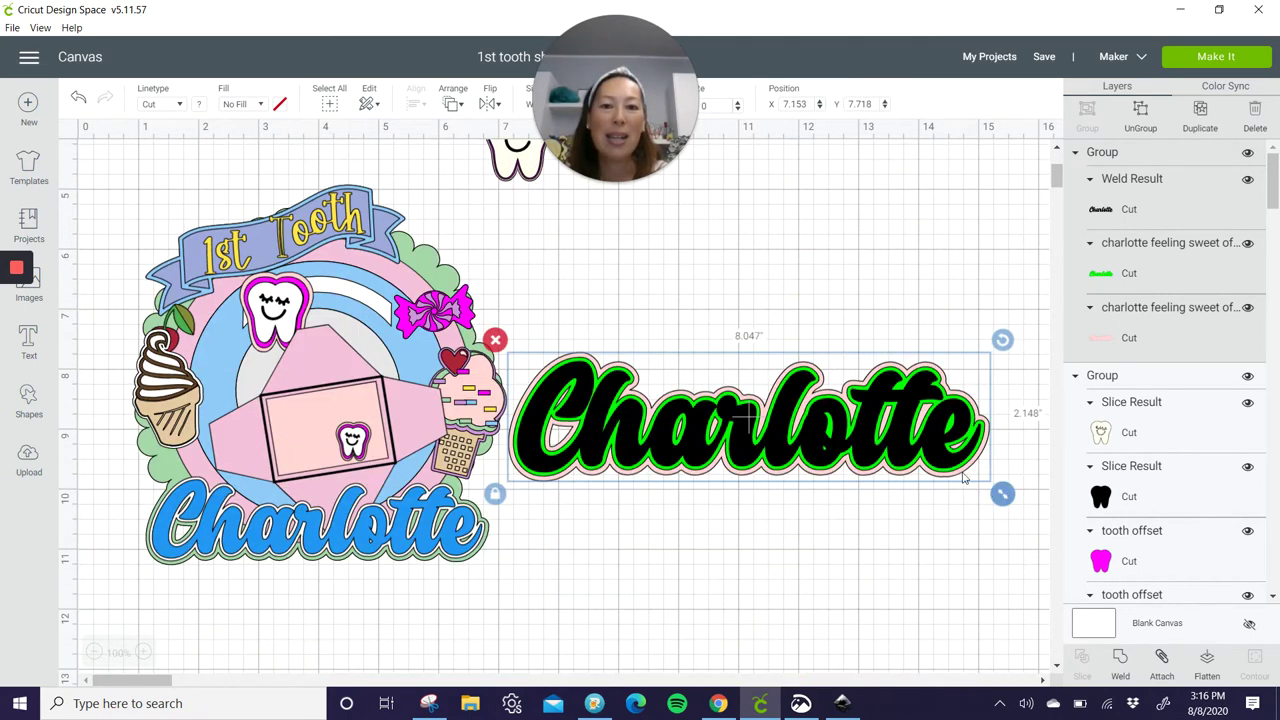
left_click_drag(964, 479, 775, 428)
left_click_drag(786, 364, 831, 255)
scroll(685, 341, "up", 4)
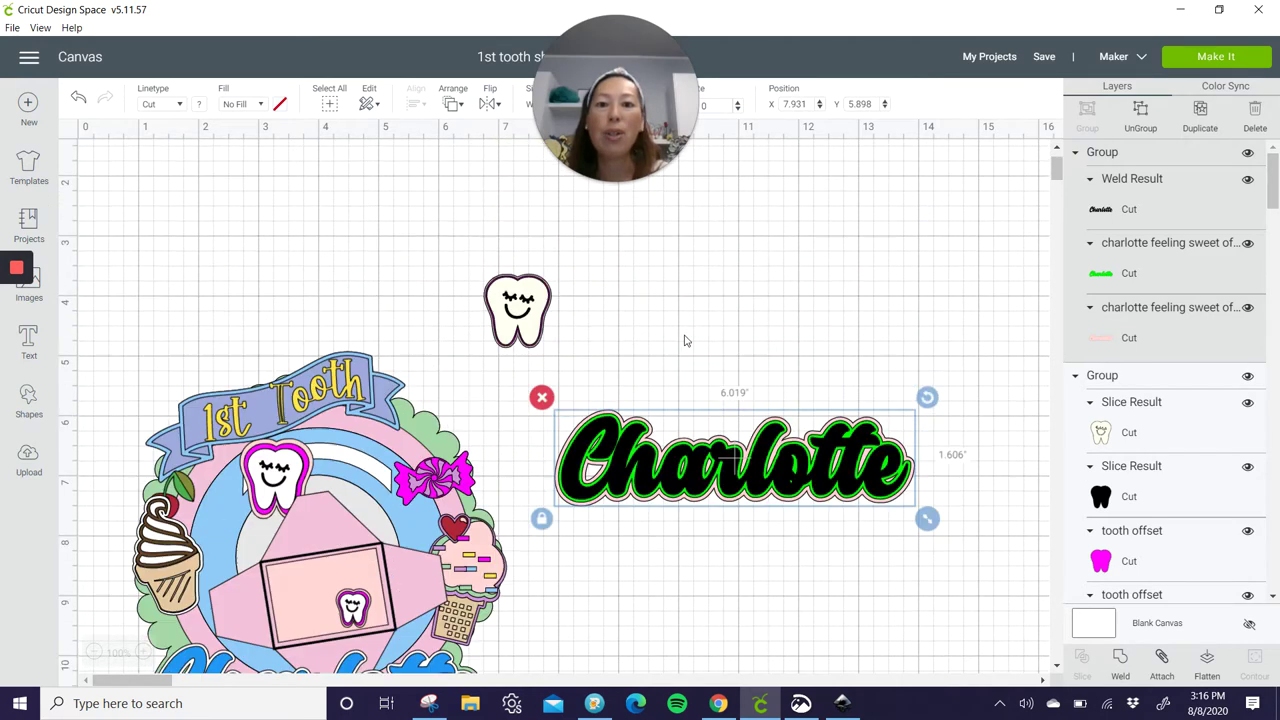
Step: Duplicate the layered smiling tooth group and place the copy beside the original, above the name
left_click(528, 308)
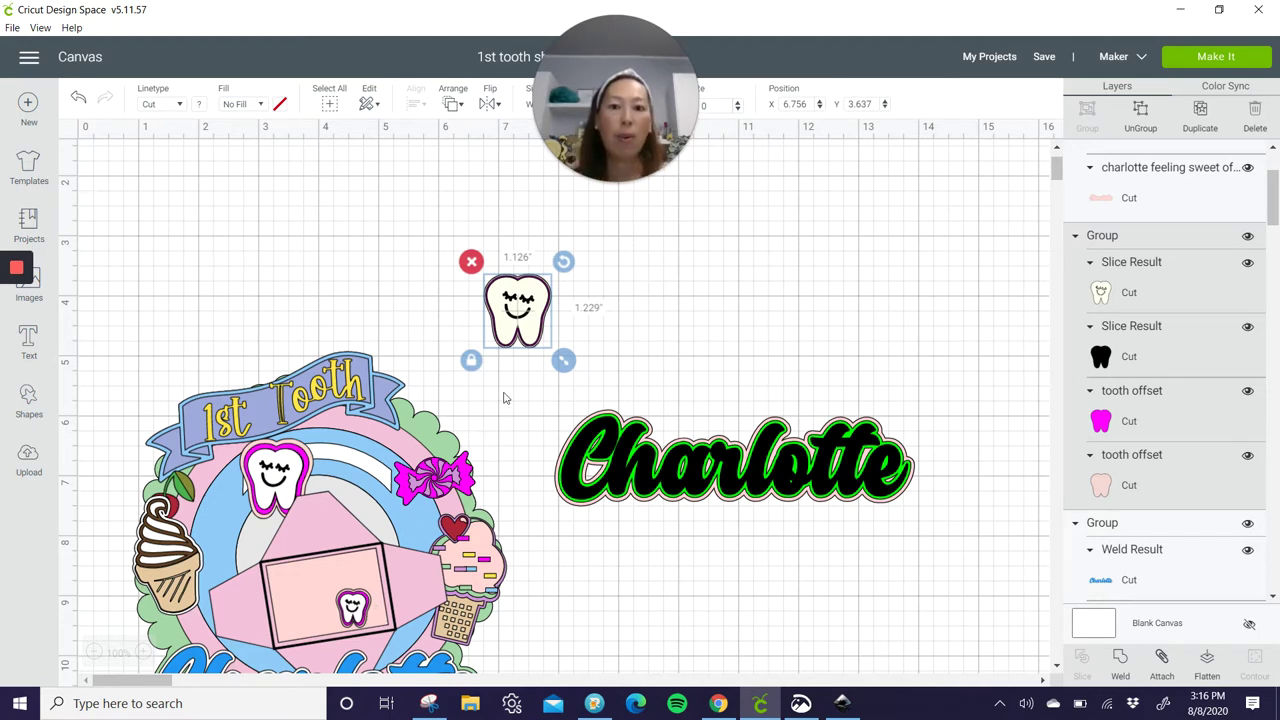
left_click(1204, 116)
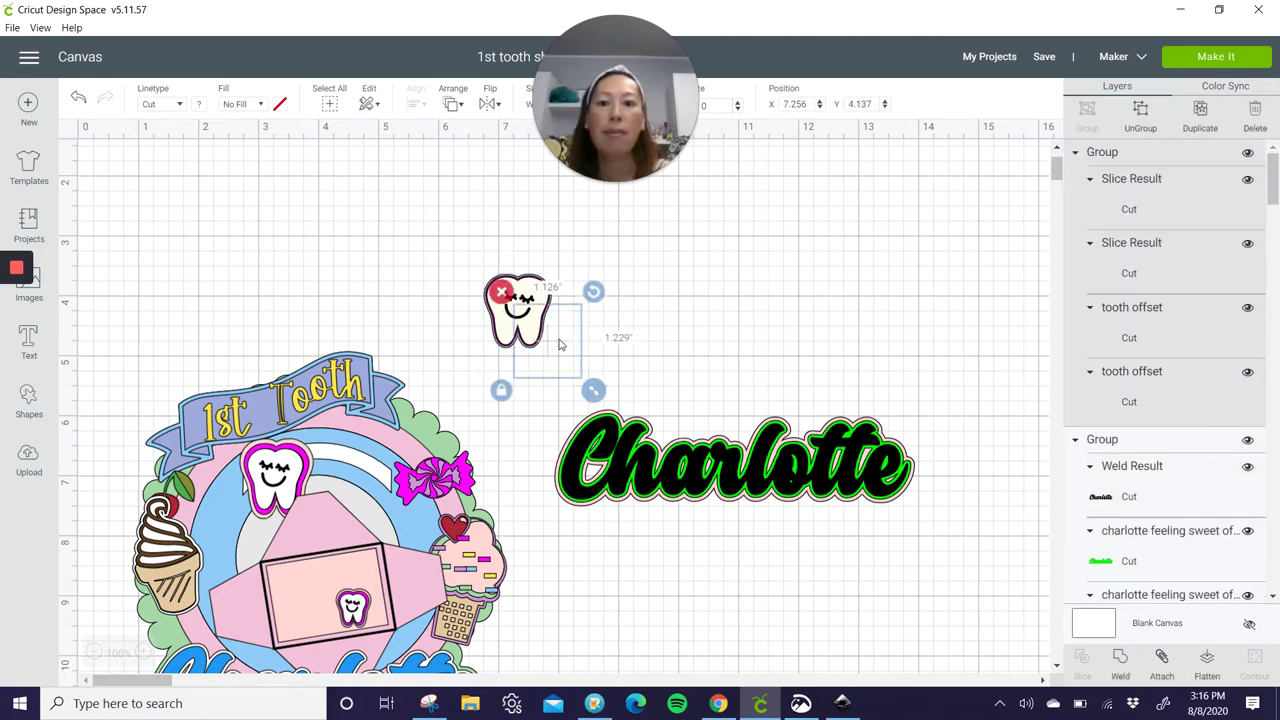
left_click_drag(560, 345, 622, 318)
scroll(635, 407, "down", 3)
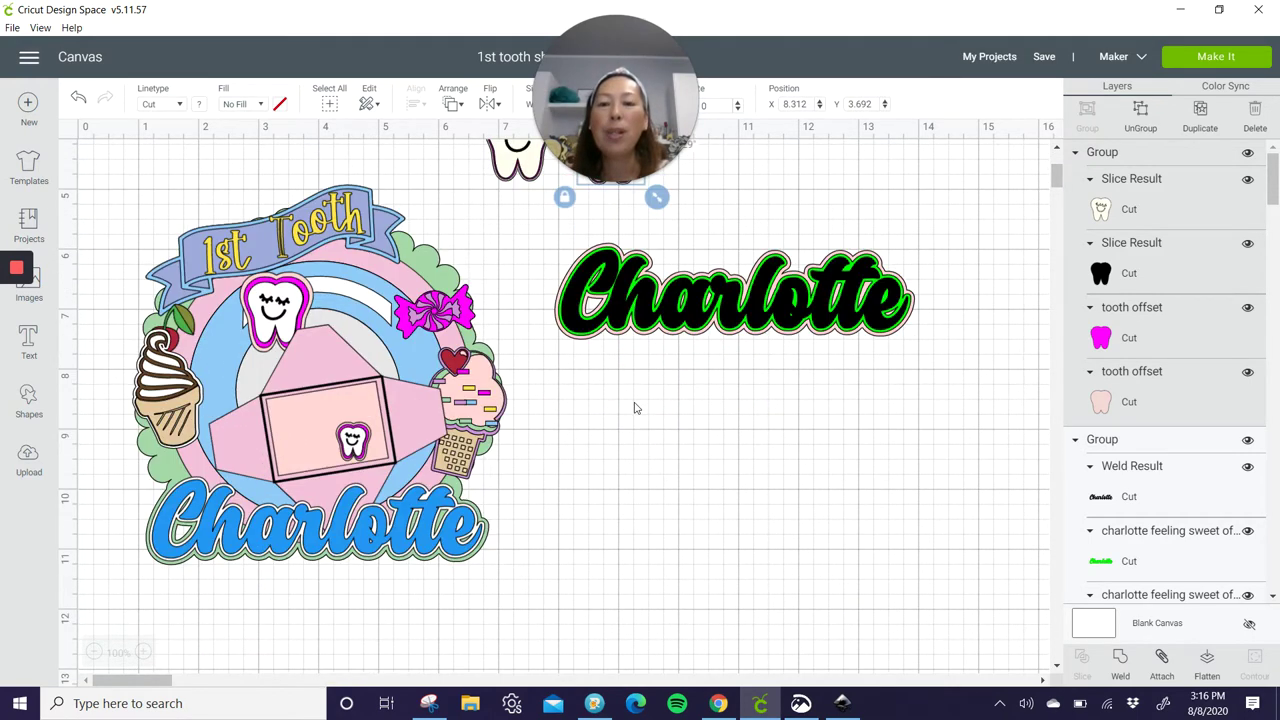
scroll(634, 407, "up", 1)
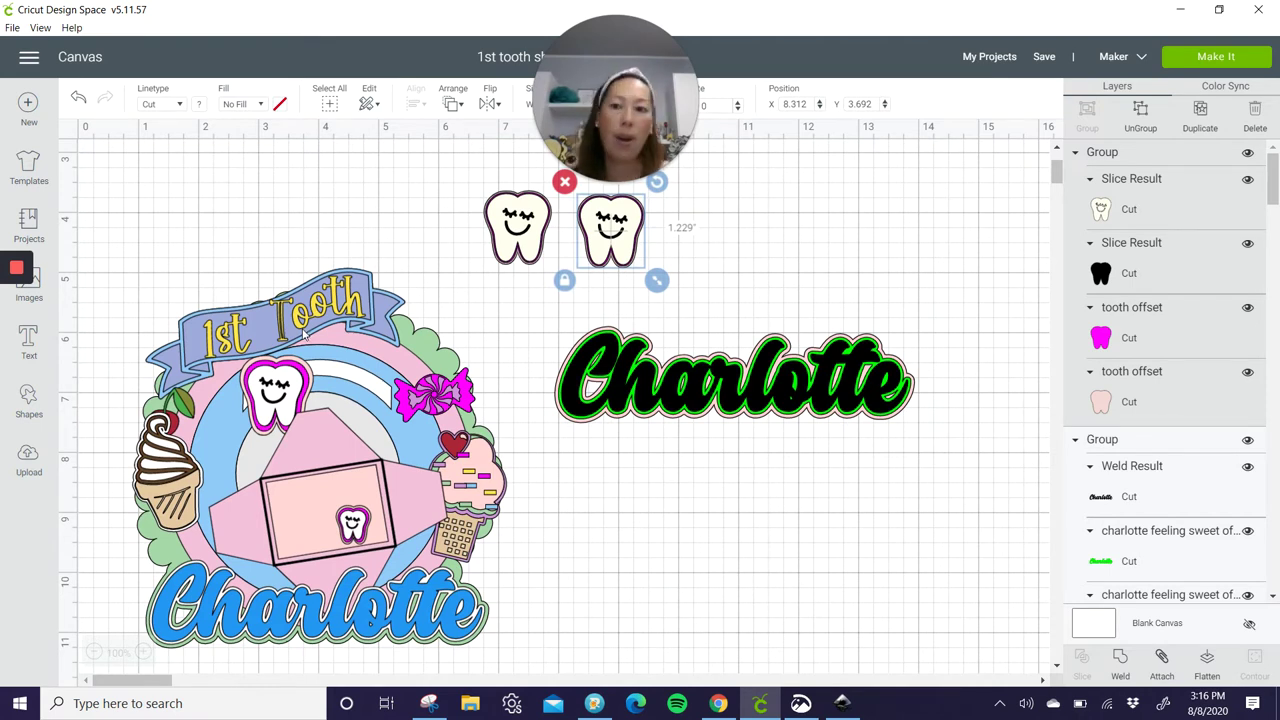
Step: Add a new text object and set its font to Happy Popcorn
left_click(29, 338)
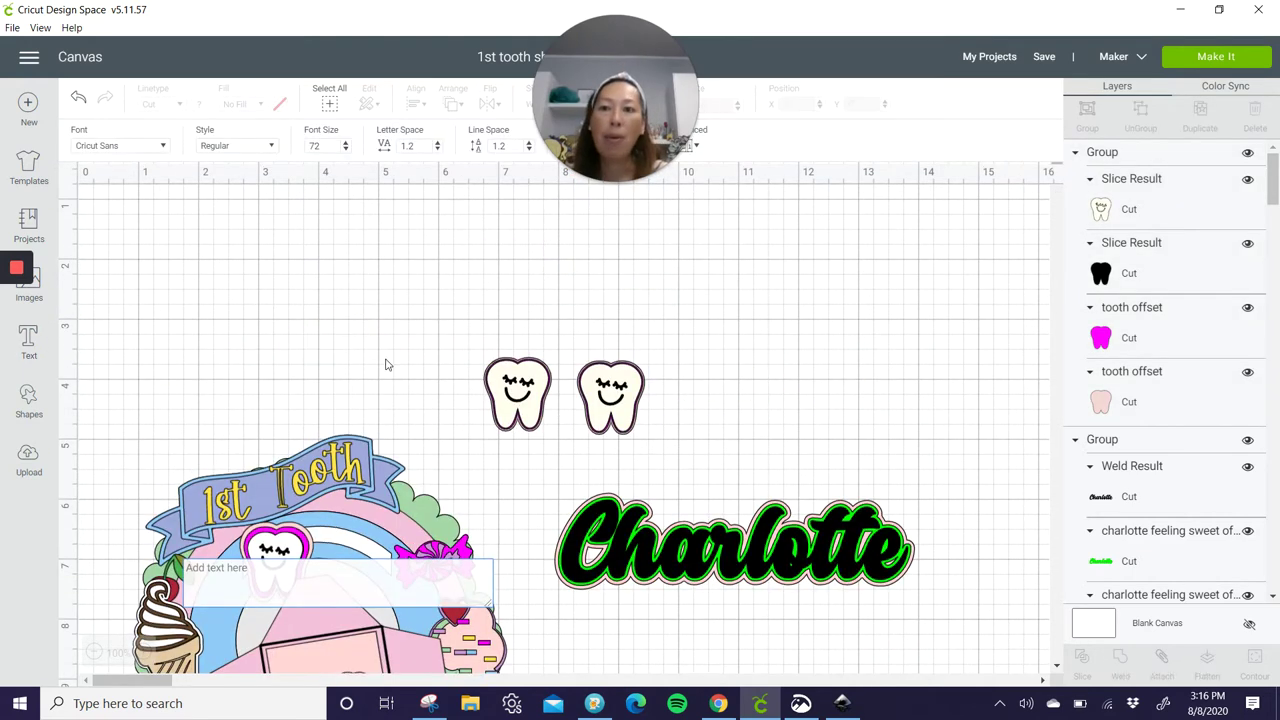
left_click(152, 150)
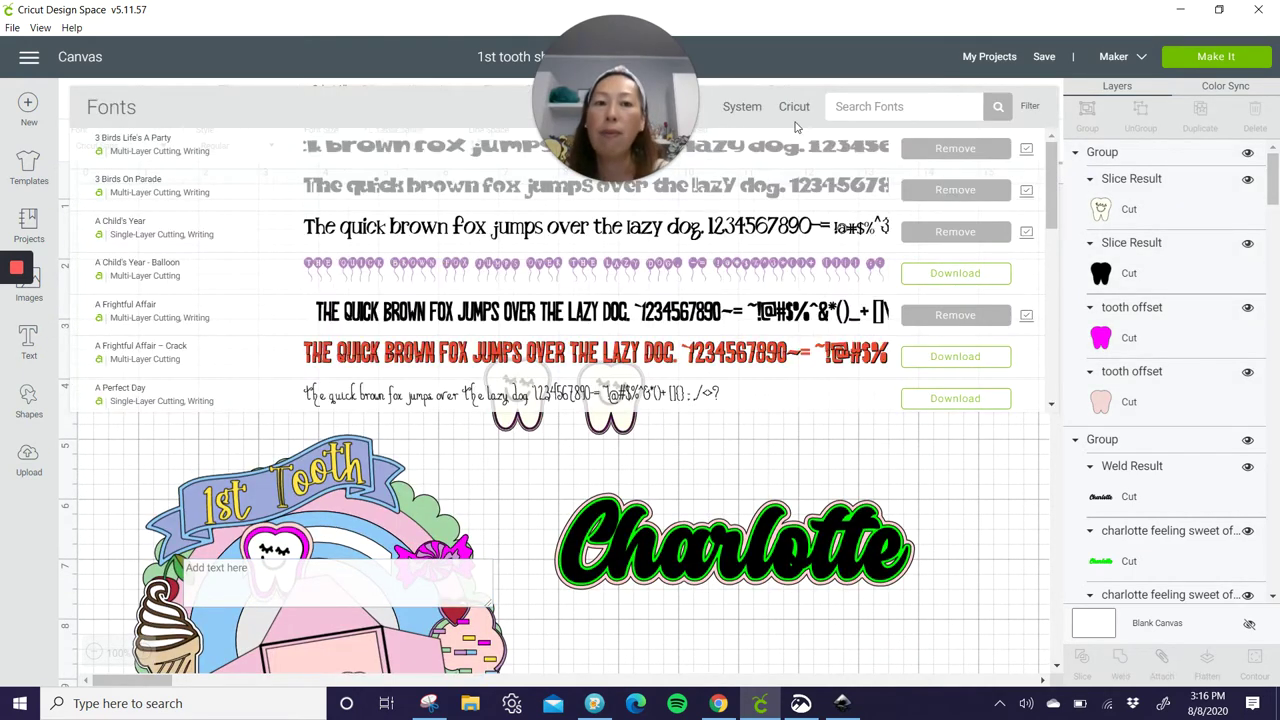
left_click(865, 100)
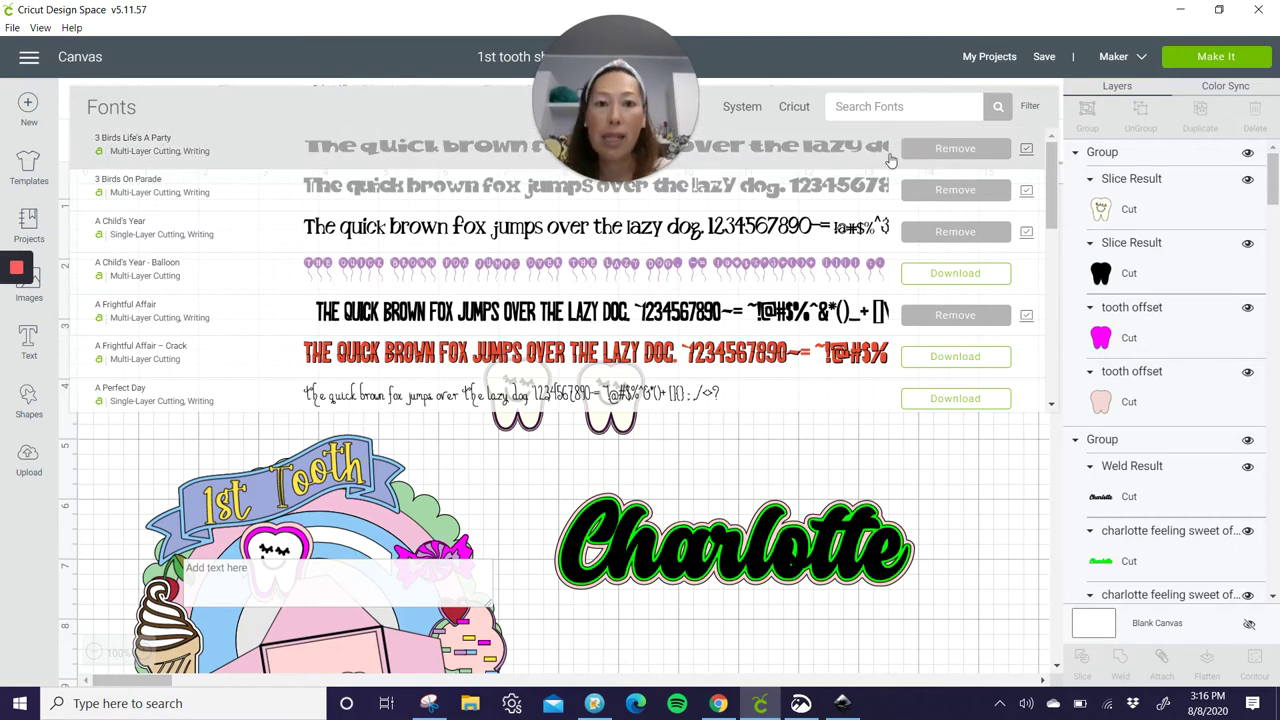
type("Popcorn")
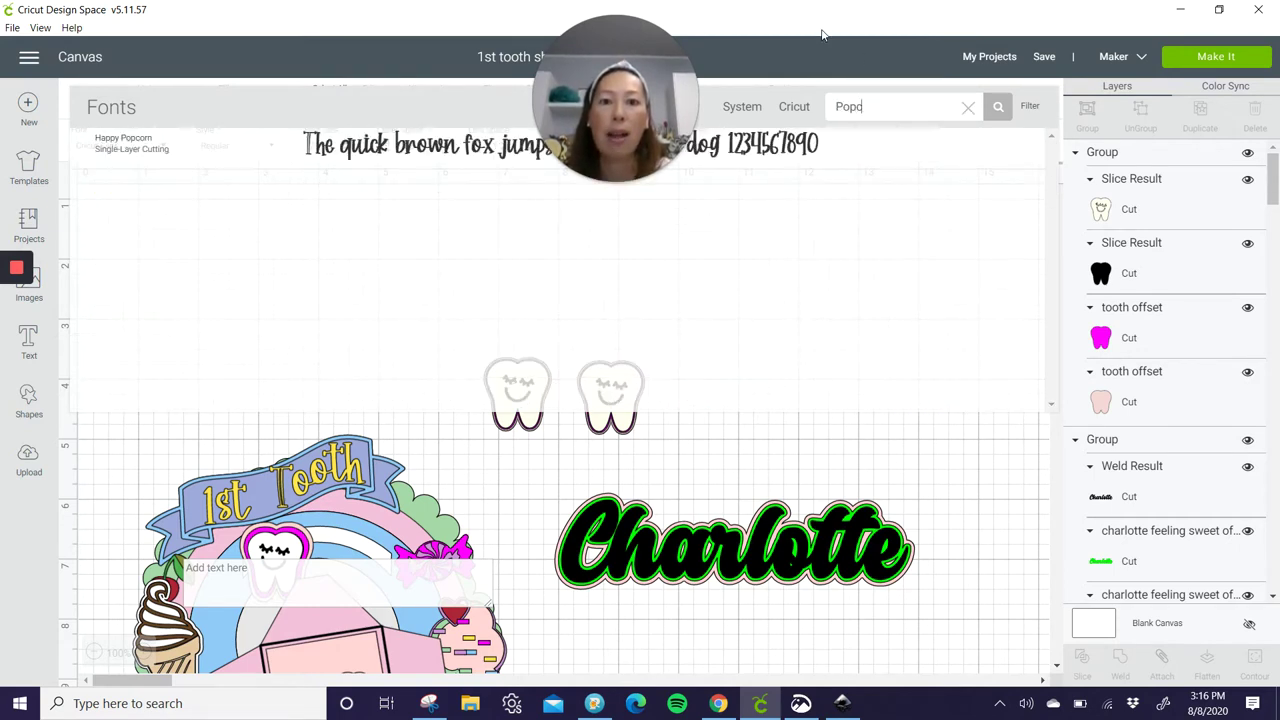
left_click(455, 146)
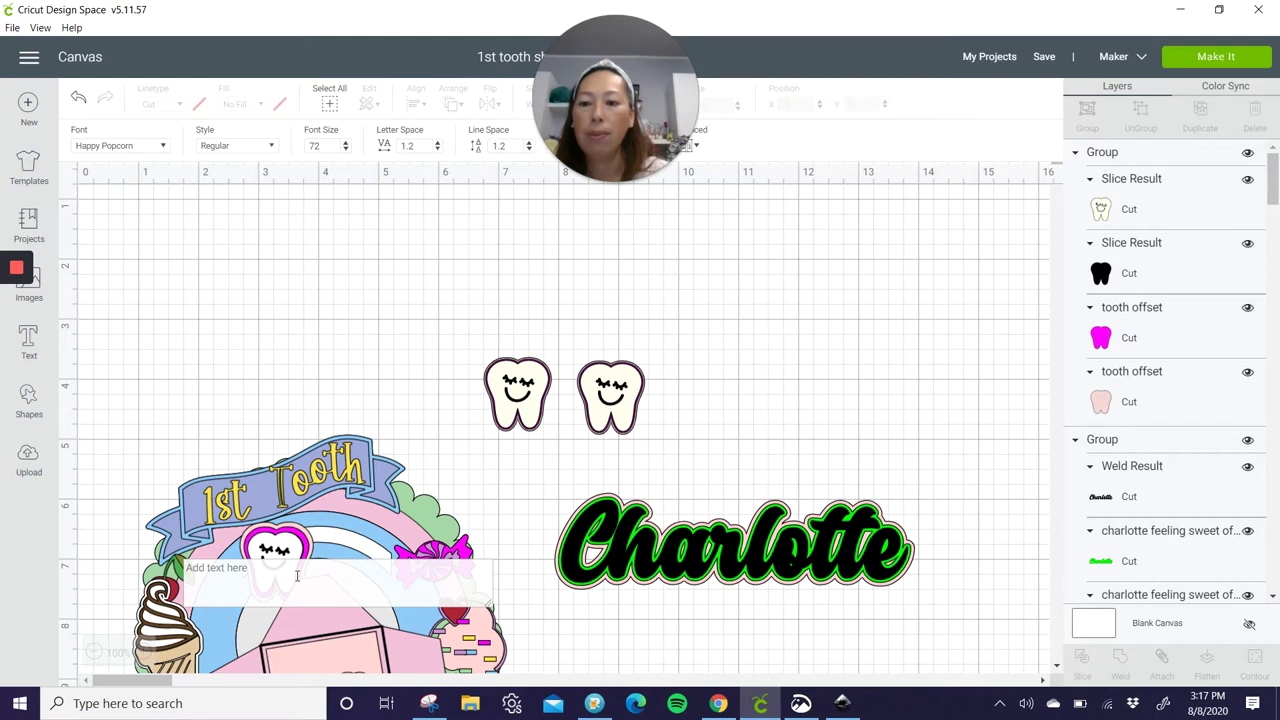
Step: Enter "1st Tooth" as the text and move it to the empty area above the two teeth
type("1st")
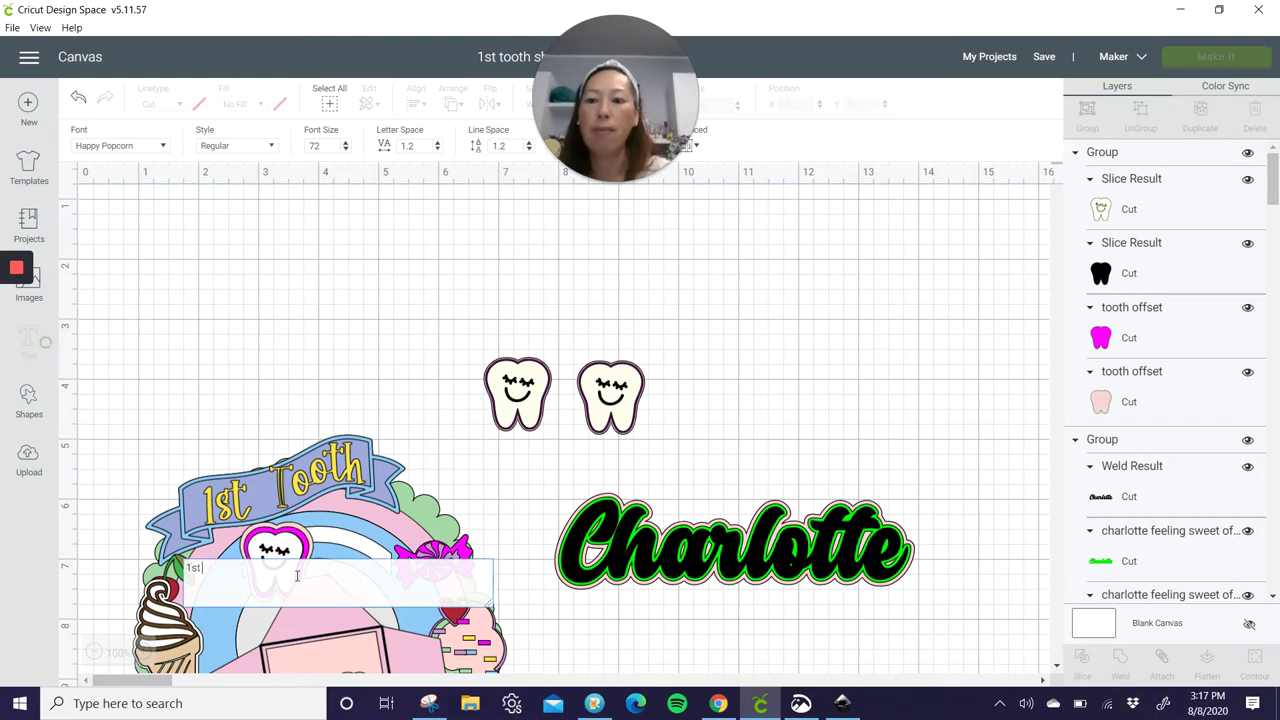
type(" T")
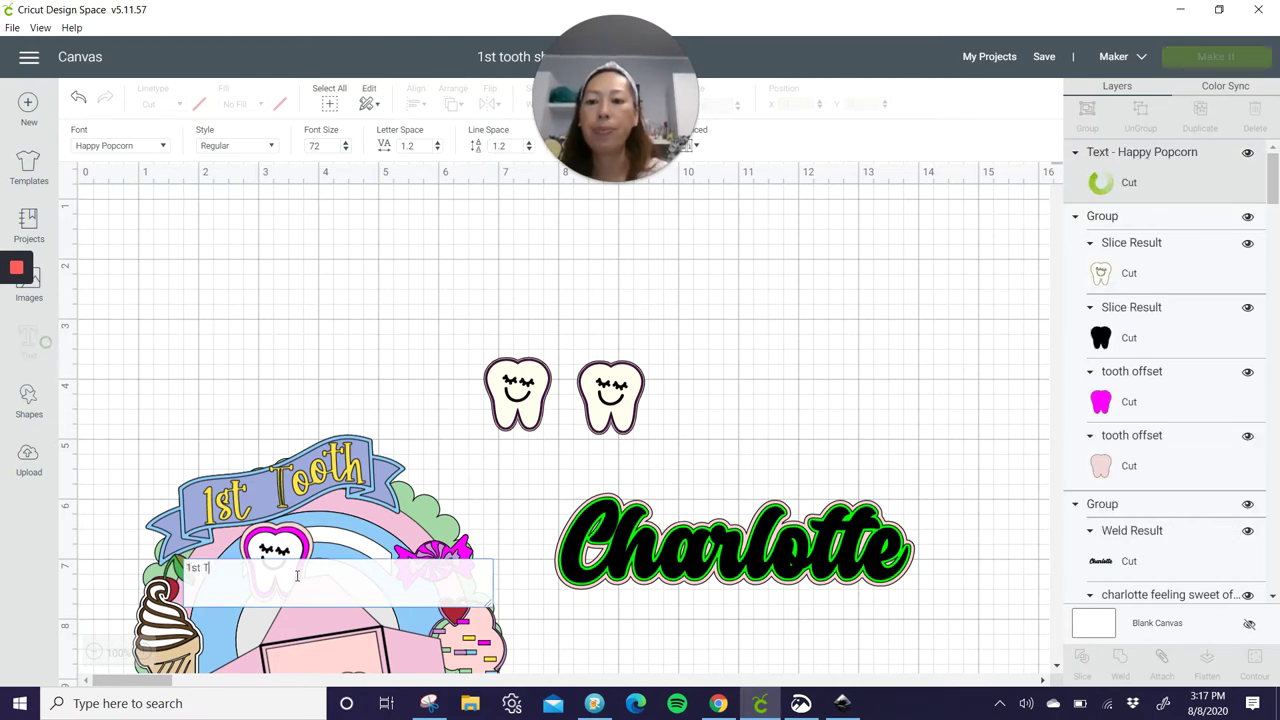
type("ooth")
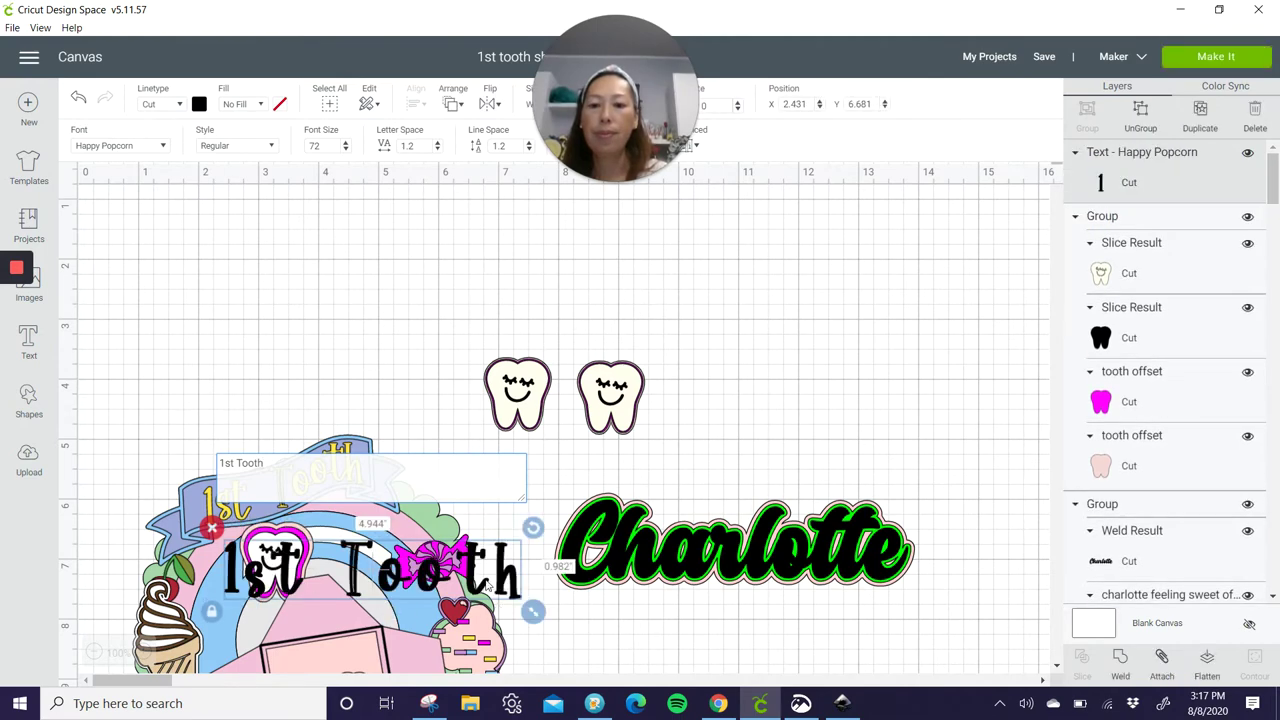
left_click_drag(505, 545, 803, 262)
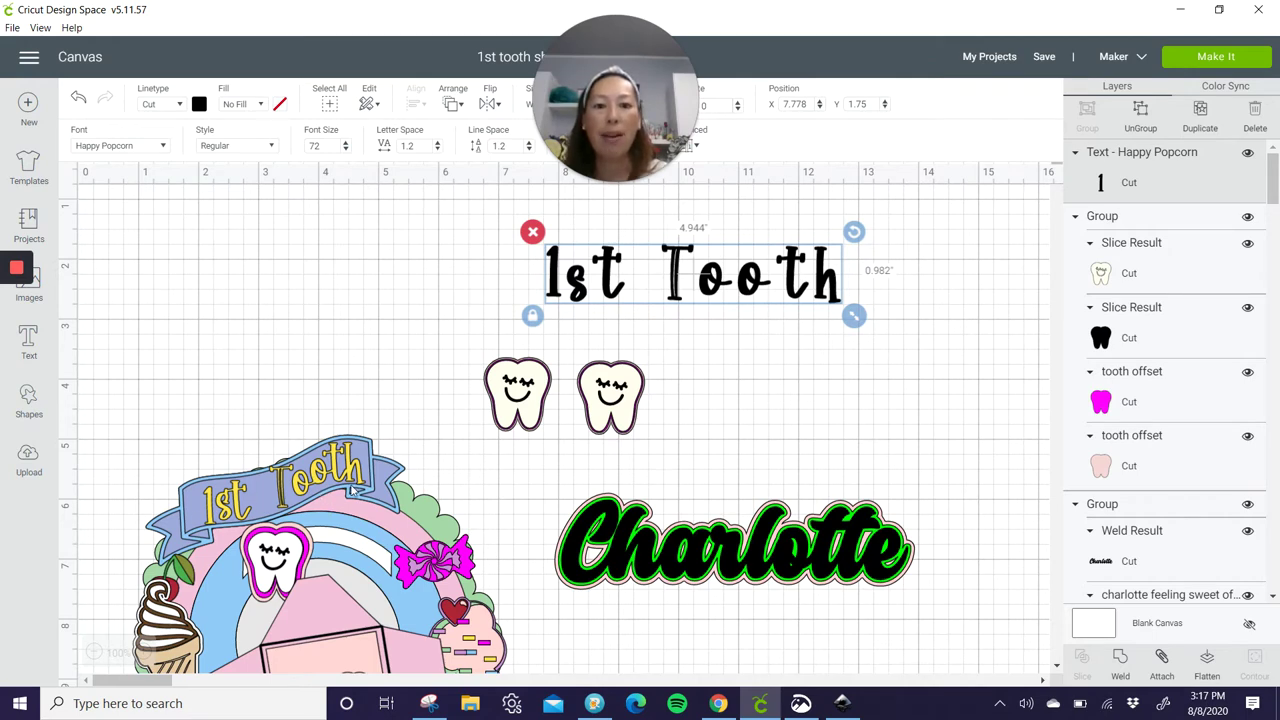
scroll(620, 434, "down", 4)
scroll(771, 349, "up", 2)
left_click(783, 370)
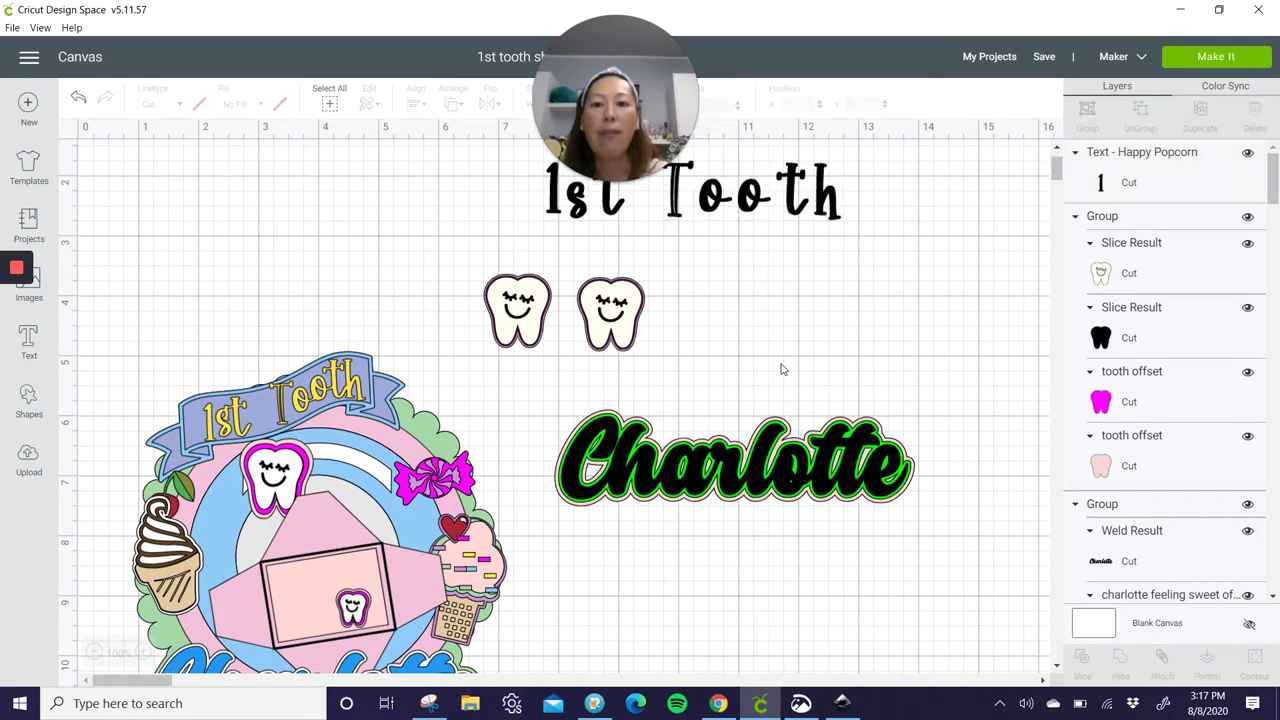
Step: Find image #m4396d in the image library and insert the soft-serve ice cream cone
left_click(46, 288)
left_click_drag(455, 161, 379, 159)
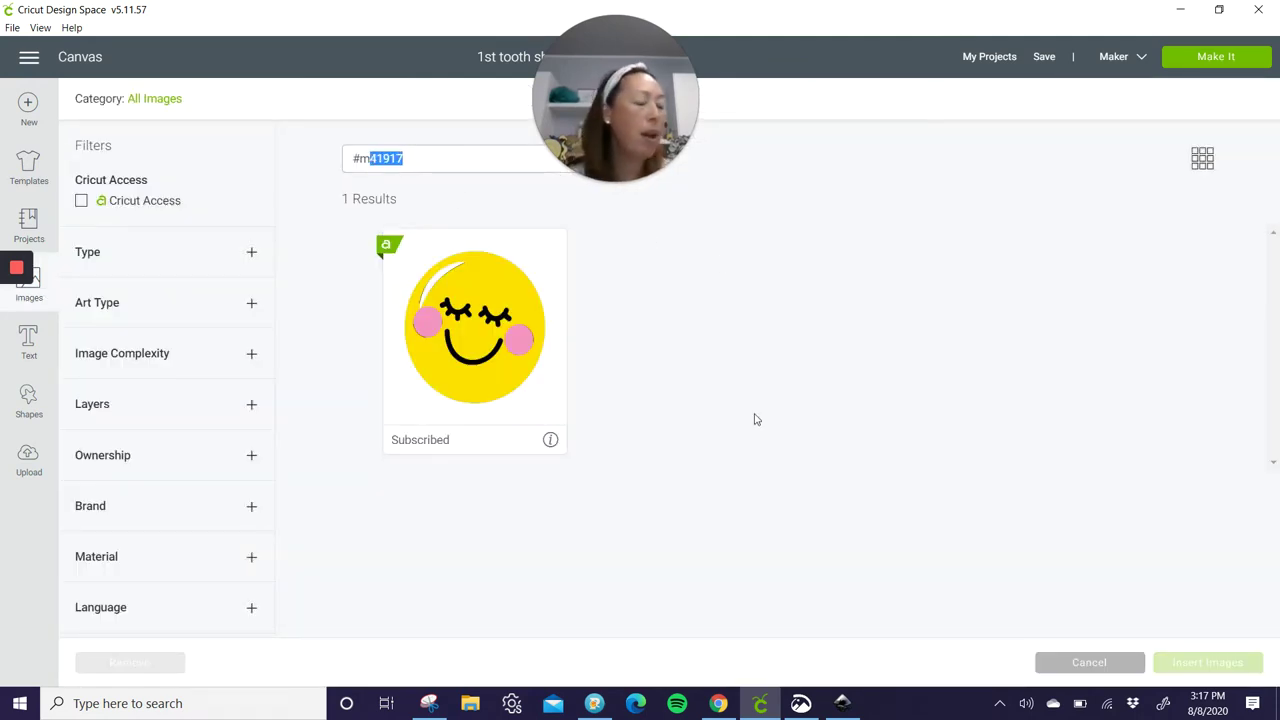
type("4")
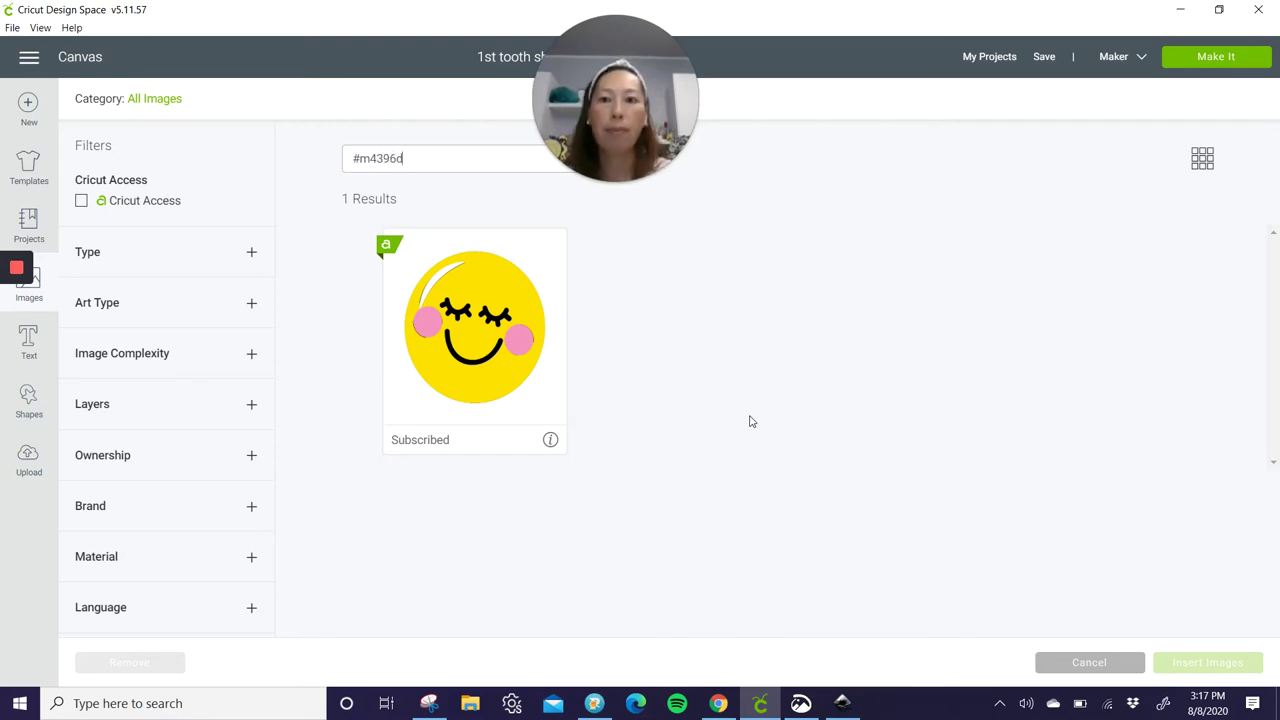
type("396d")
key("Return")
left_click(510, 362)
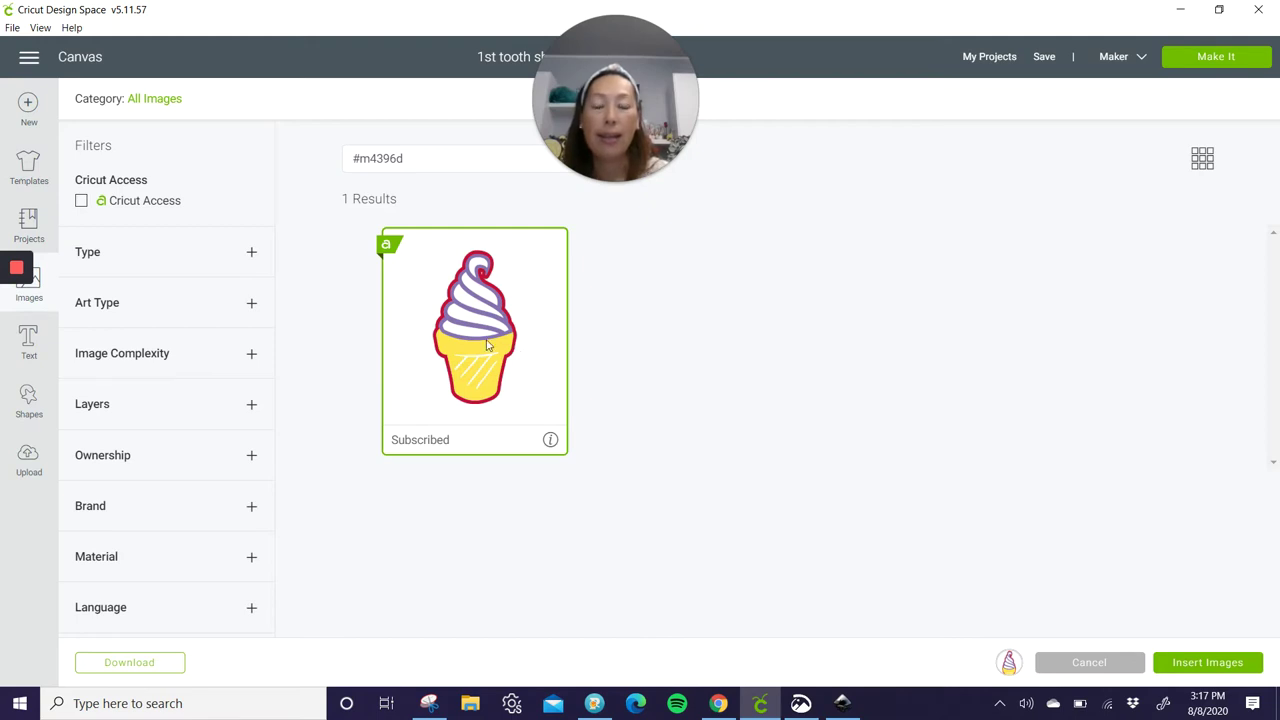
left_click(1205, 665)
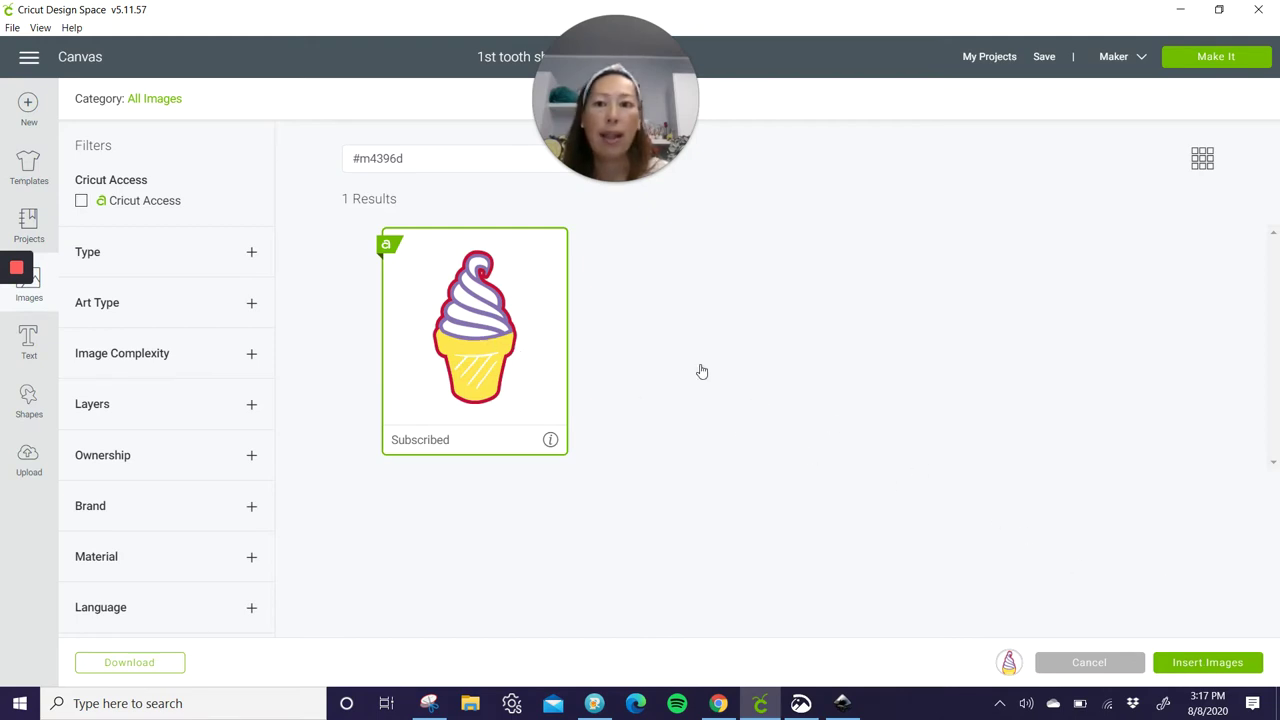
Step: Insert the envelope image #m3ecdb and move it beside the finished topper, clear of the ice cream cone
left_click(50, 298)
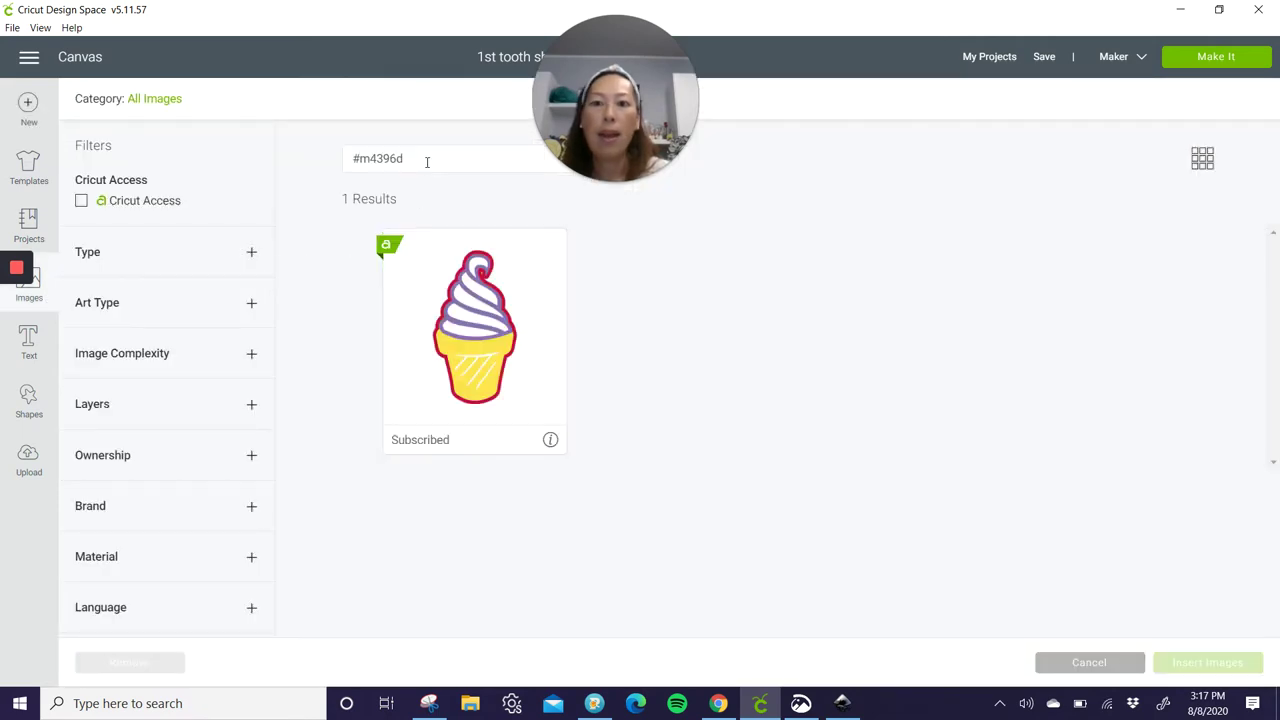
left_click(427, 161)
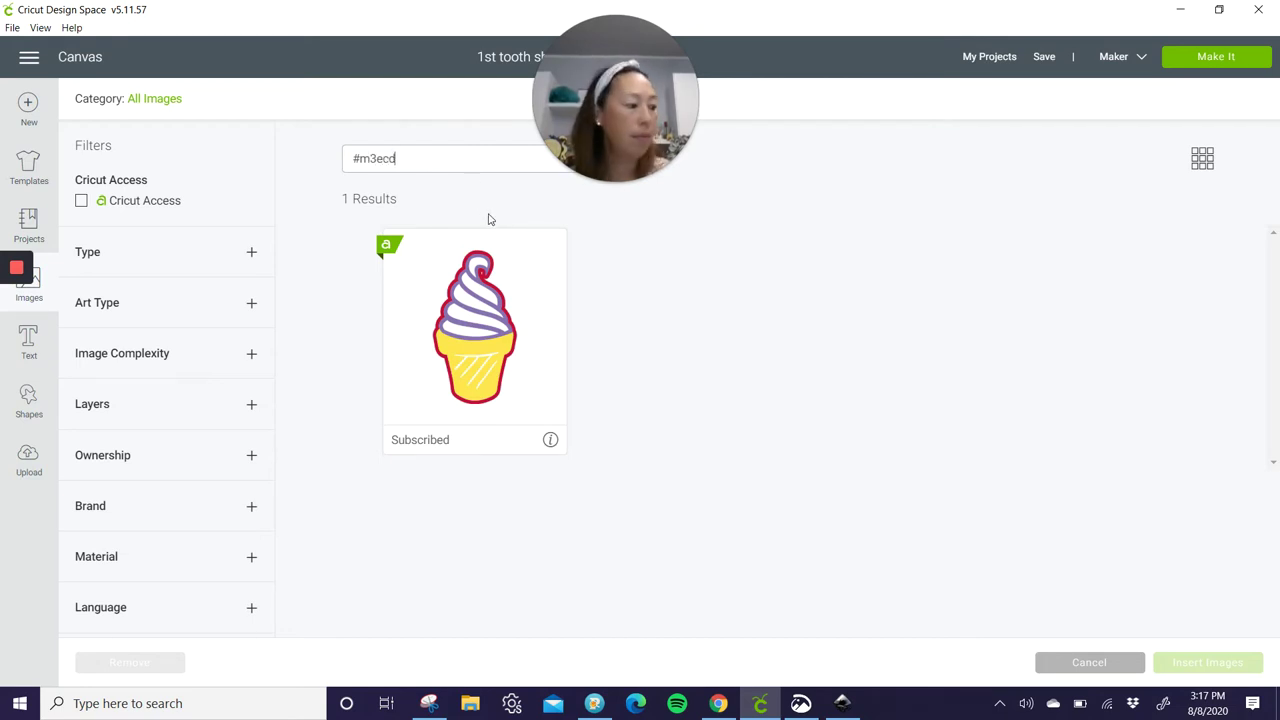
type("b")
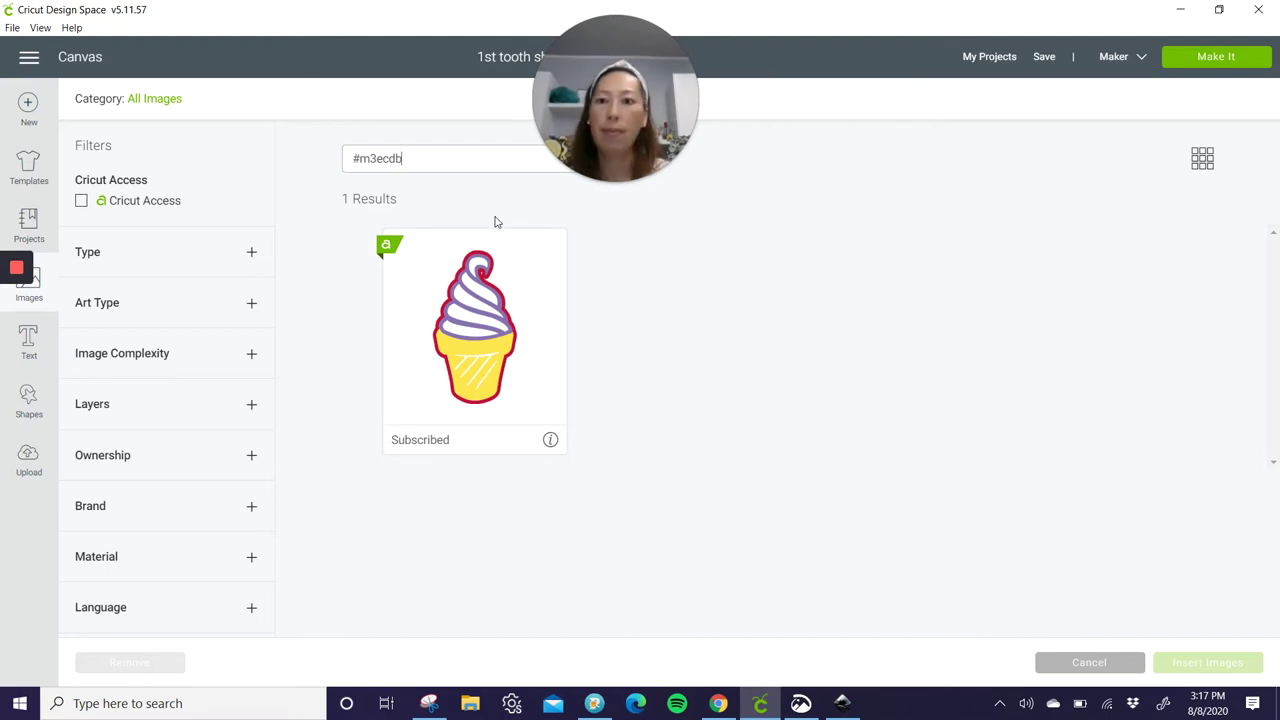
left_click(496, 320)
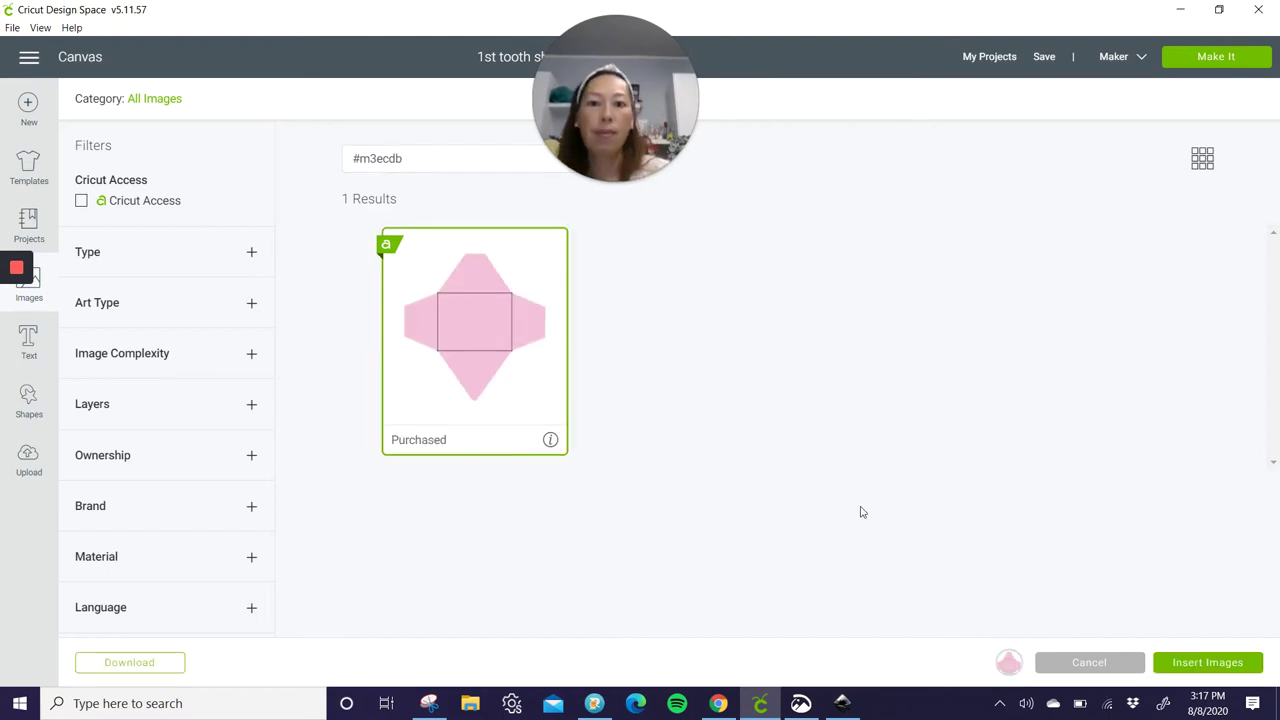
left_click(1192, 668)
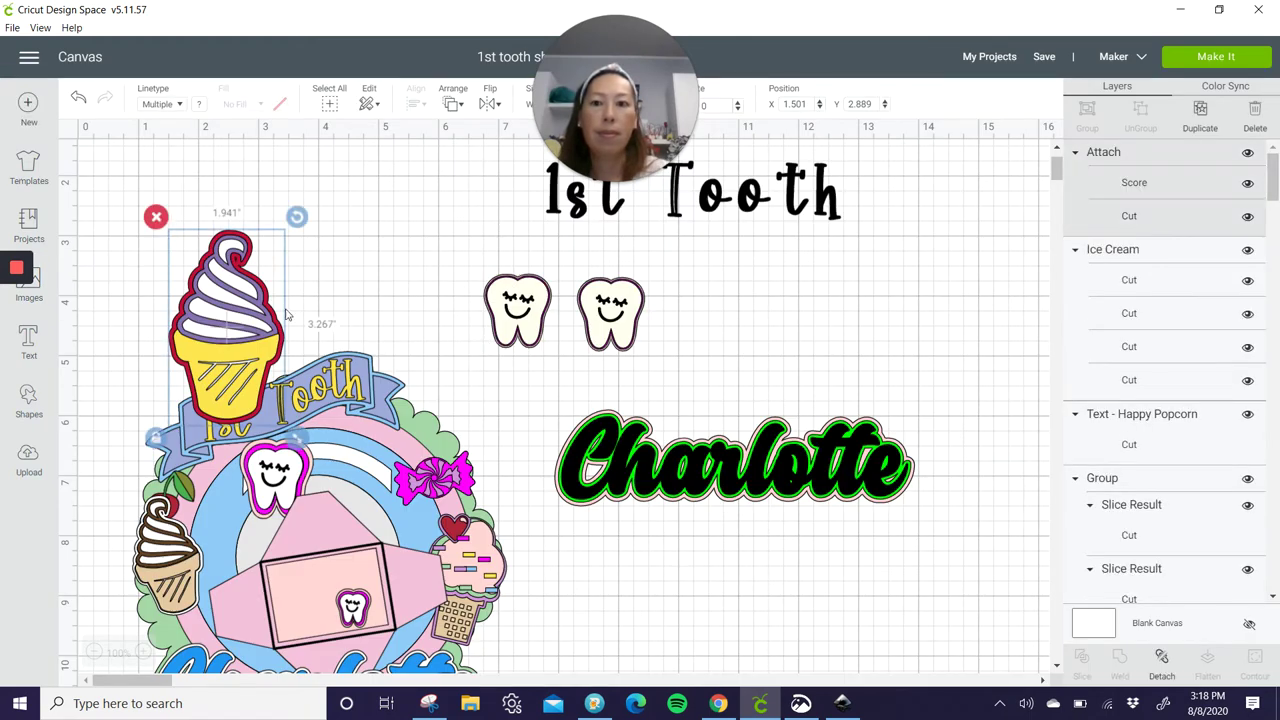
left_click_drag(430, 438, 713, 367)
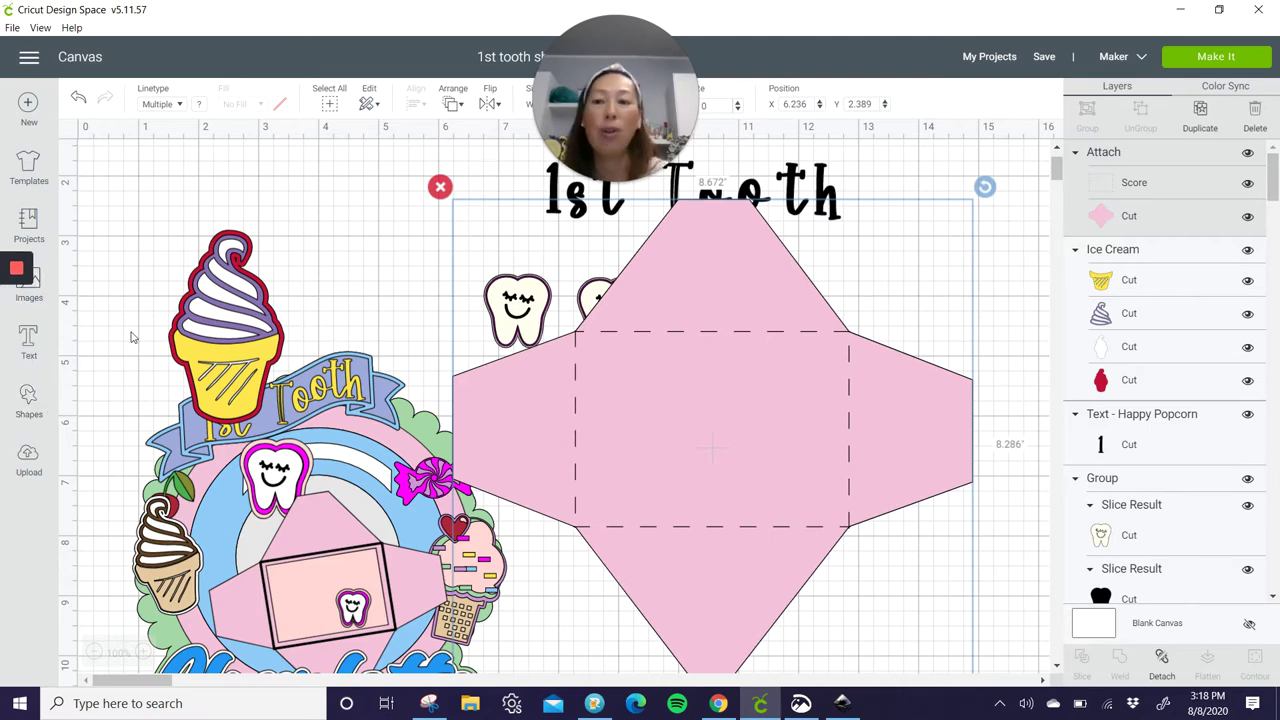
Step: Find image #m453ed in the image library and insert the cherry
left_click(44, 290)
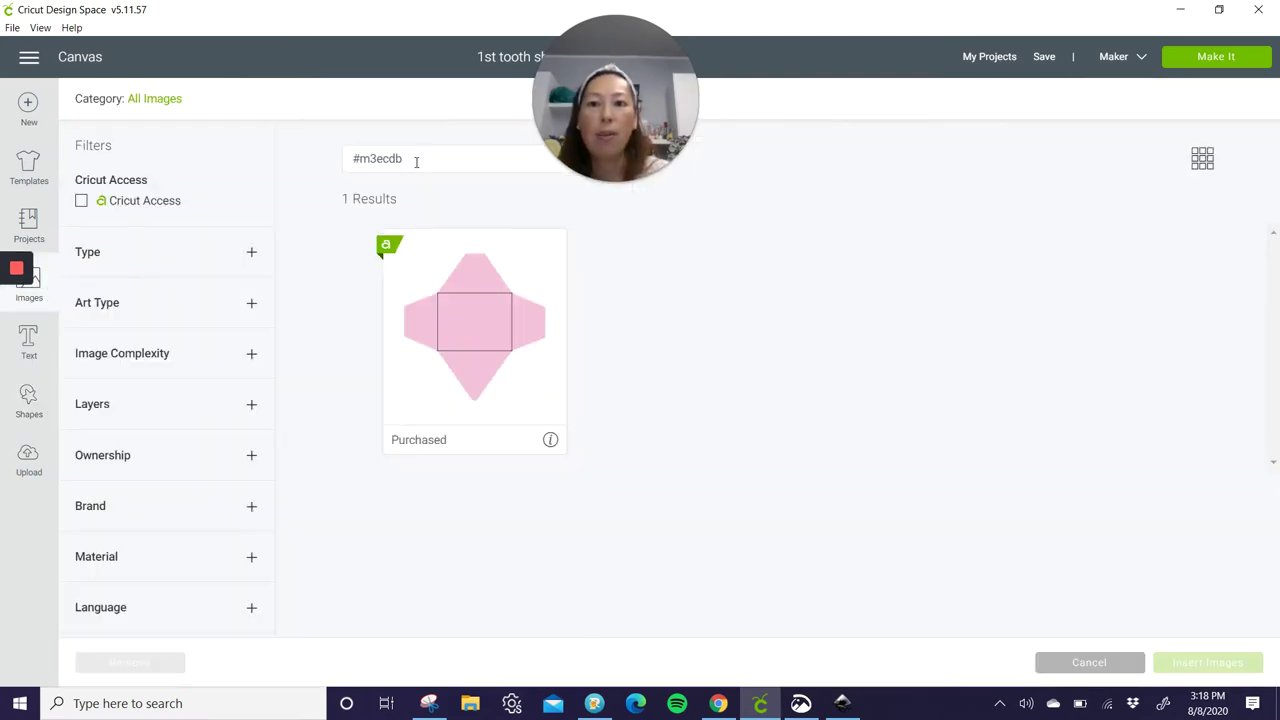
left_click(416, 161)
key("BackSpace")
key("BackSpace")
key("BackSpace")
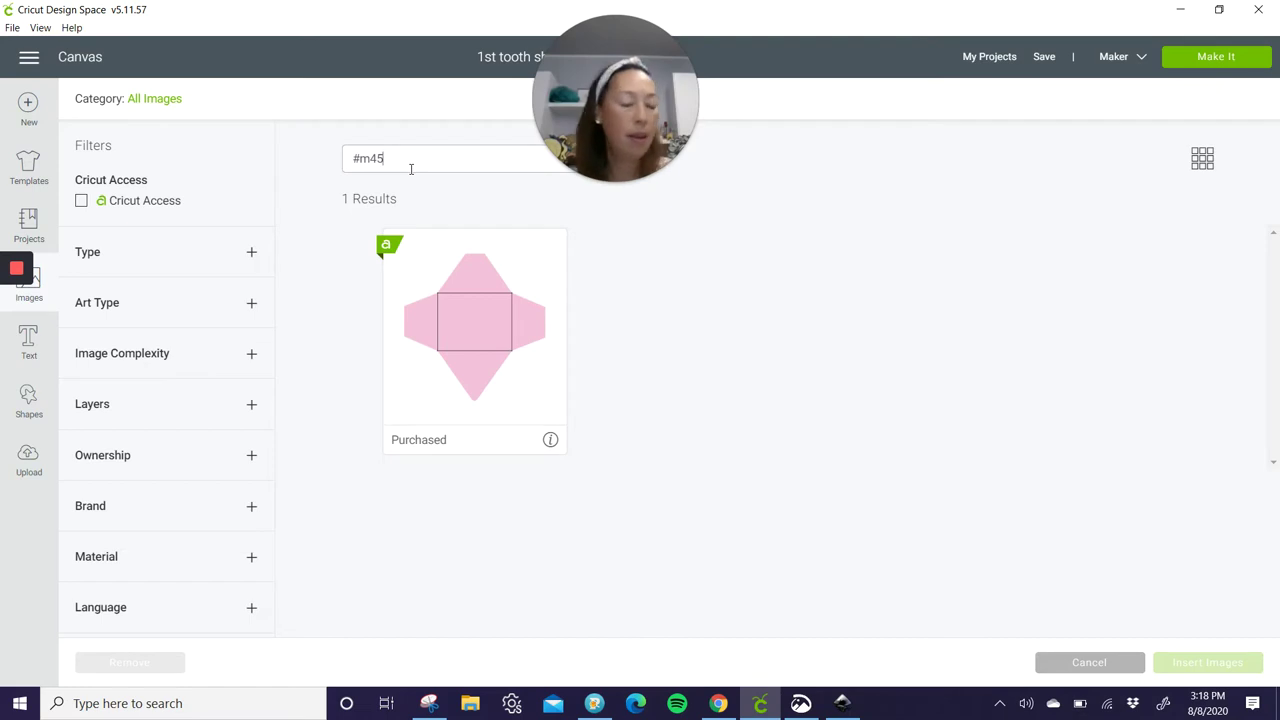
type("453e")
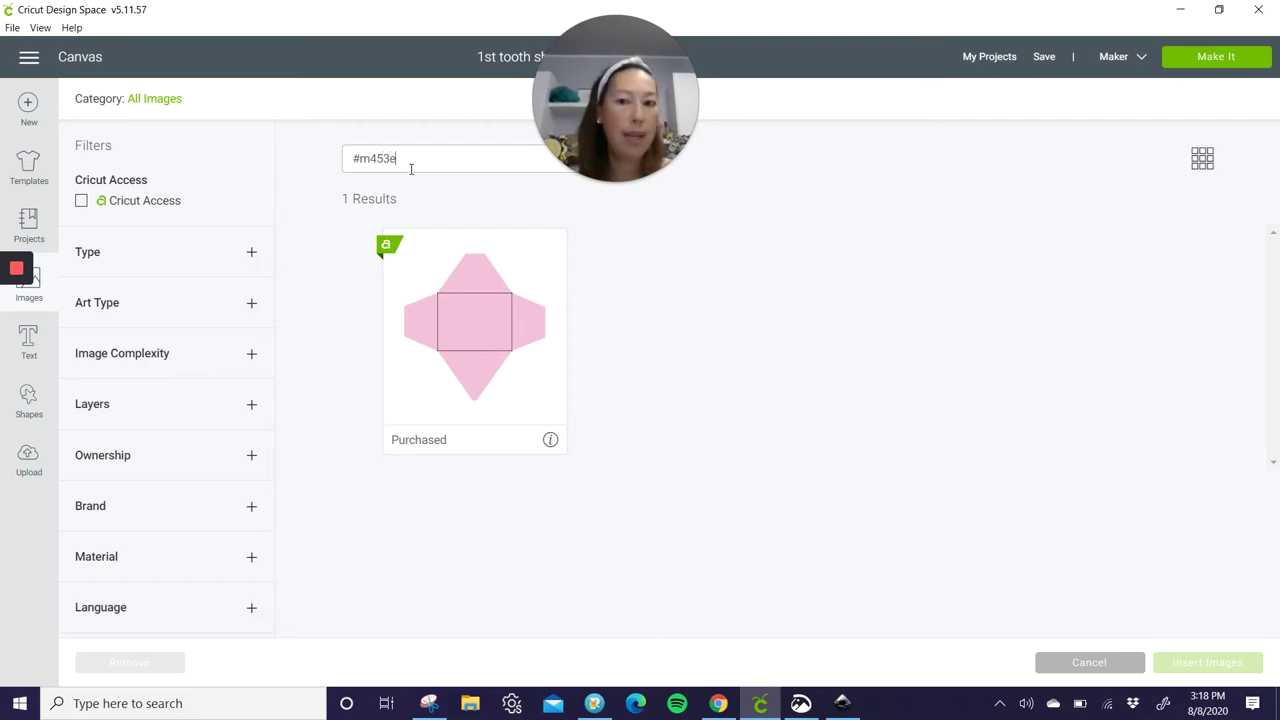
type("d")
left_click(425, 358)
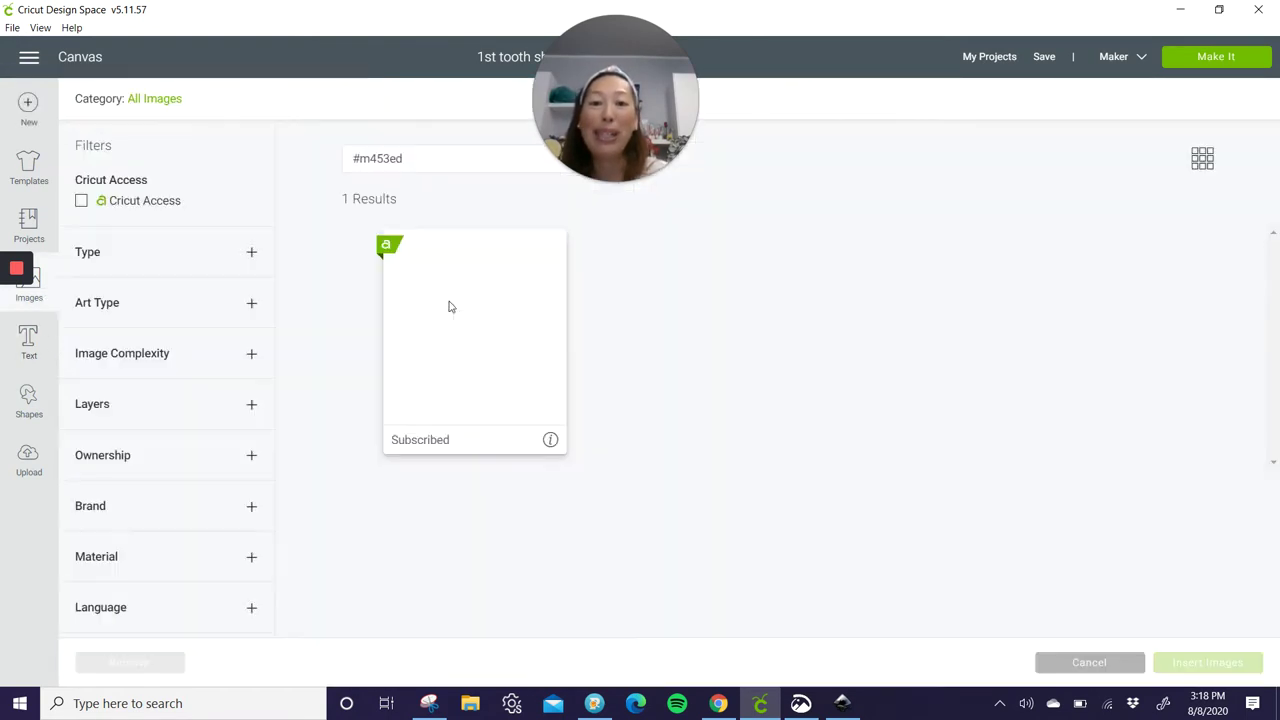
Step: Insert the ribbon banner image #m8db1708 and move it onto the pink envelope, clear of the cherry
left_click(440, 166)
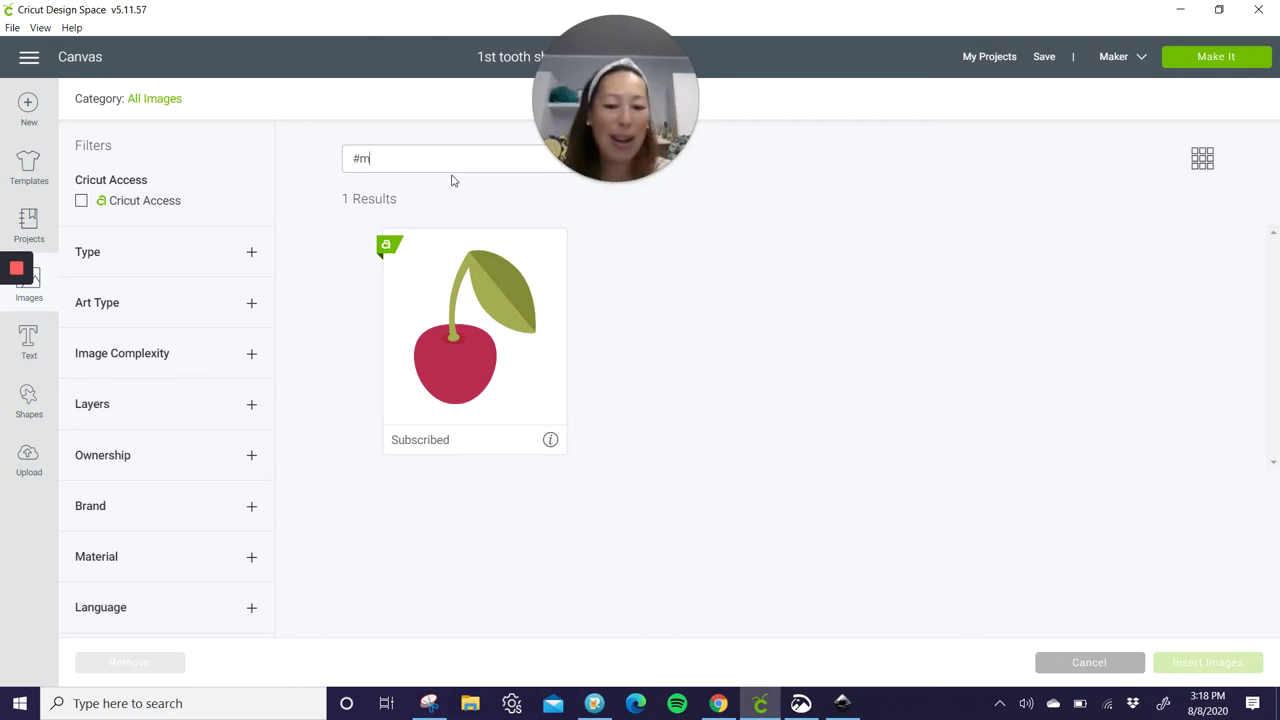
type("b1708")
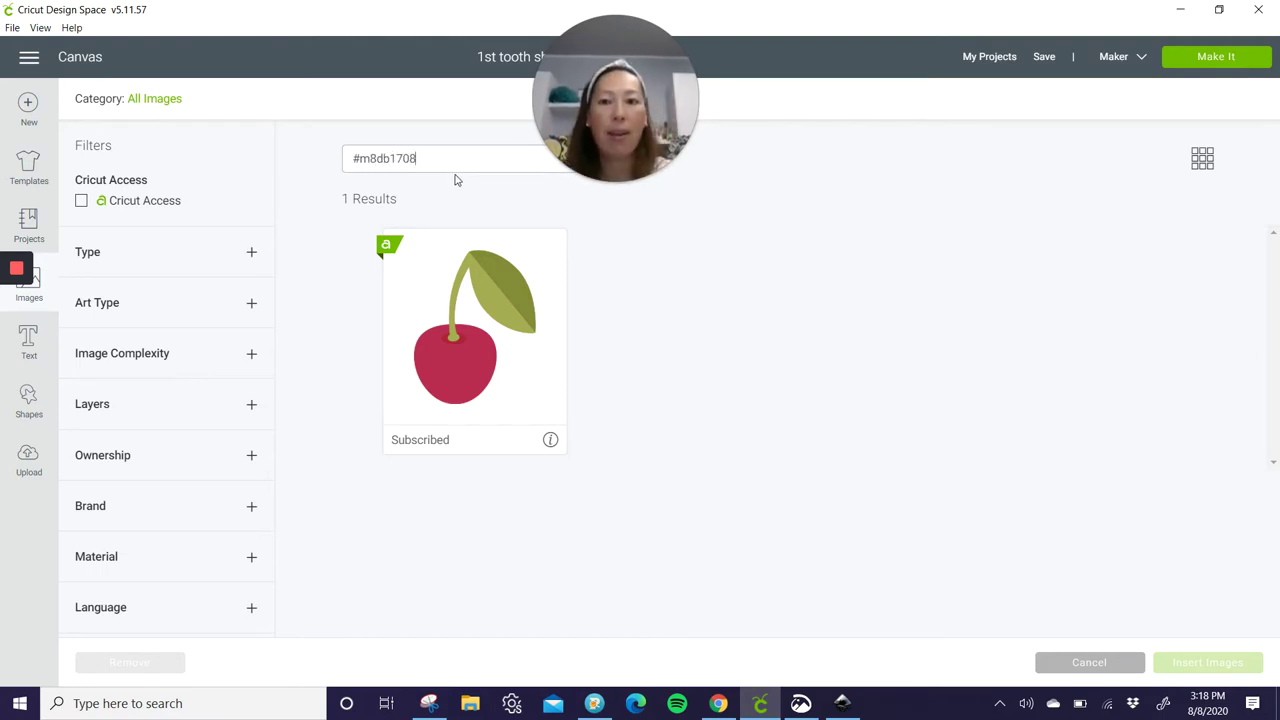
key("Return")
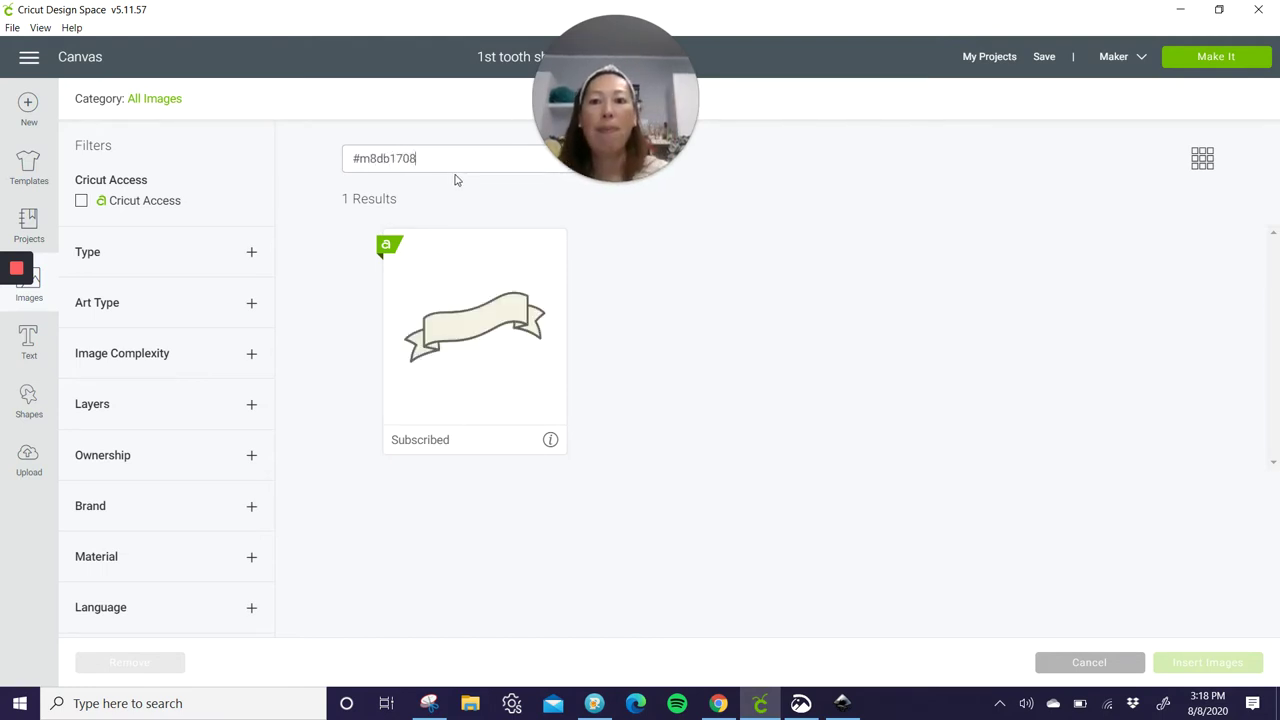
left_click(499, 352)
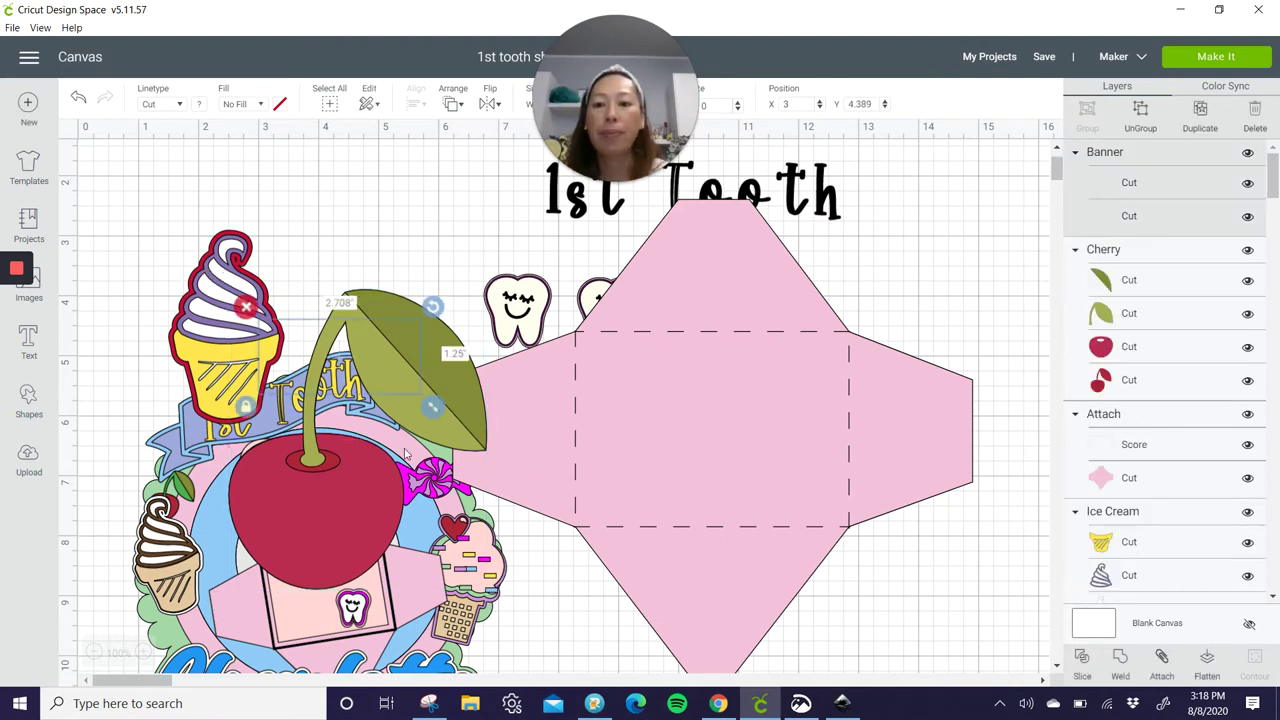
left_click_drag(356, 358, 800, 378)
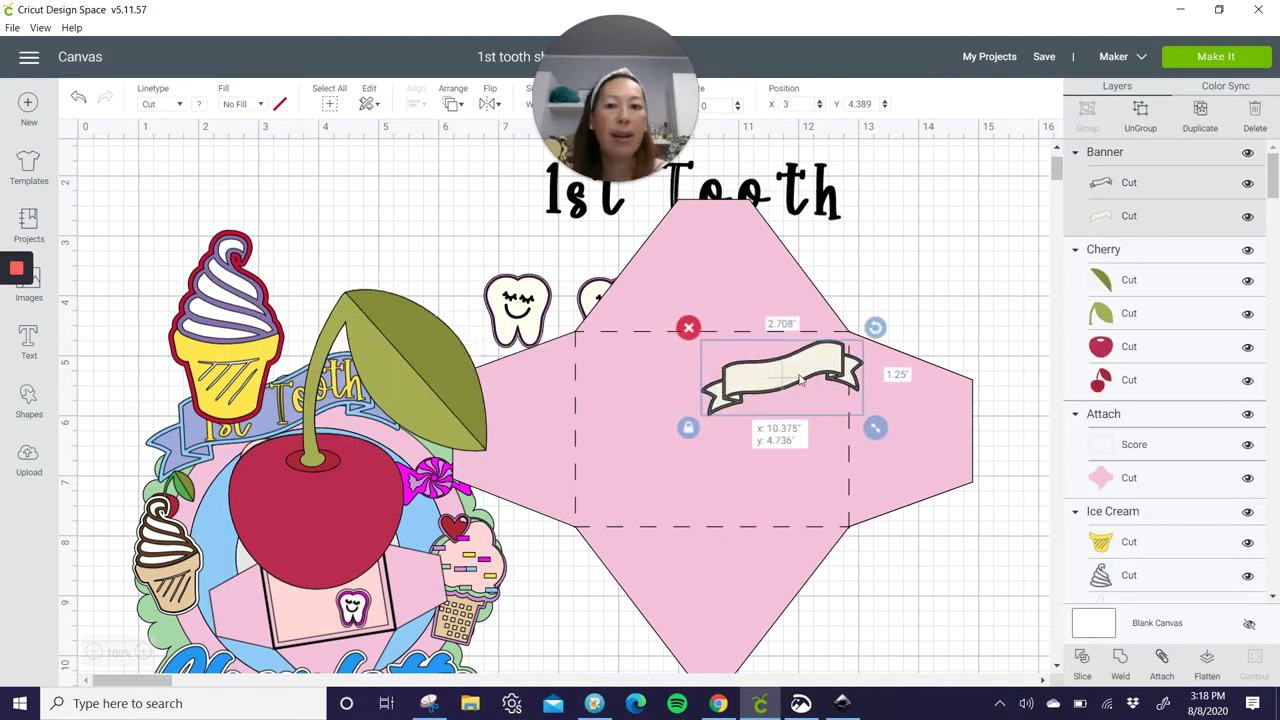
Step: Insert the wrapped candy image #m8eee948 and move it over the envelope, just below the ribbon banner
left_click(55, 292)
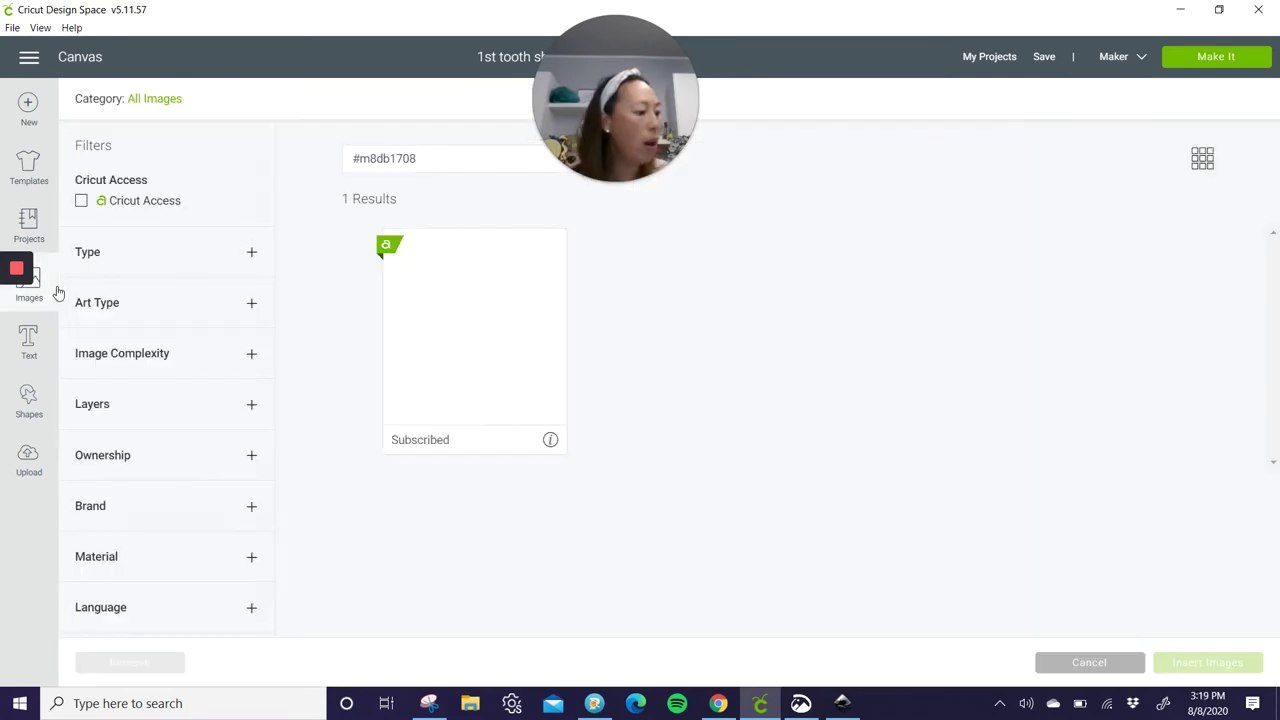
left_click(446, 161)
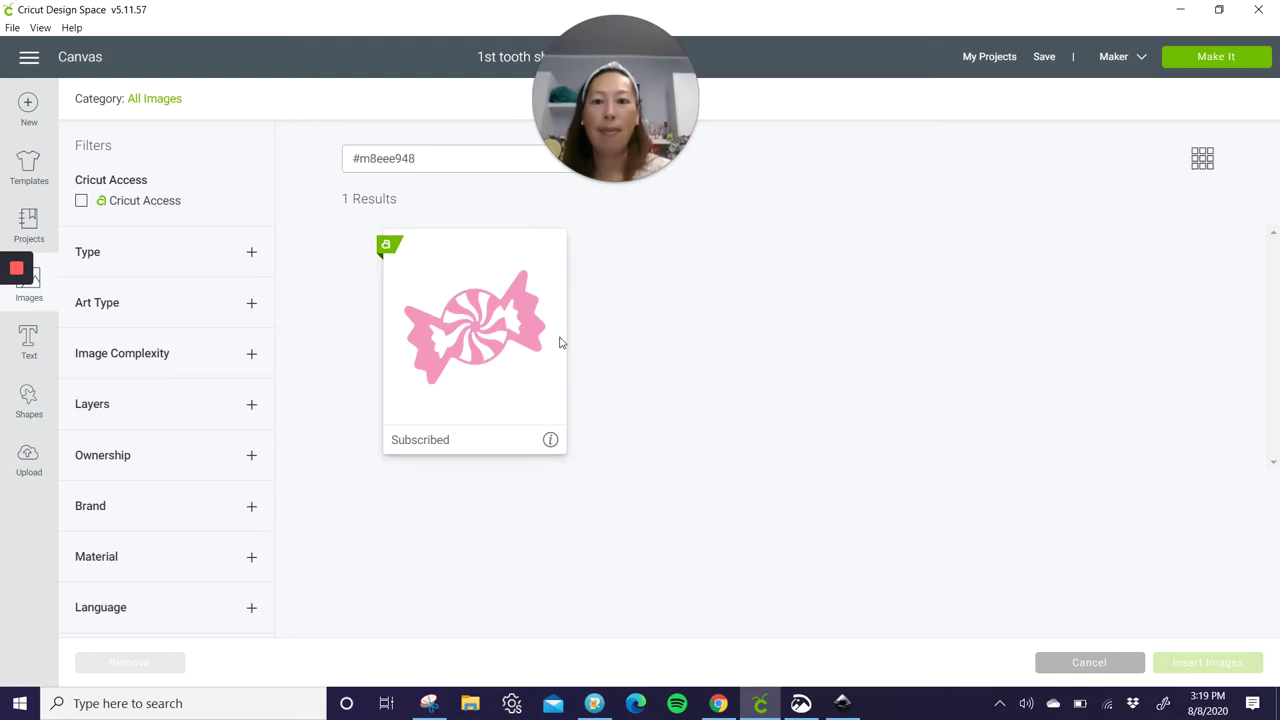
left_click(521, 372)
left_click(1200, 672)
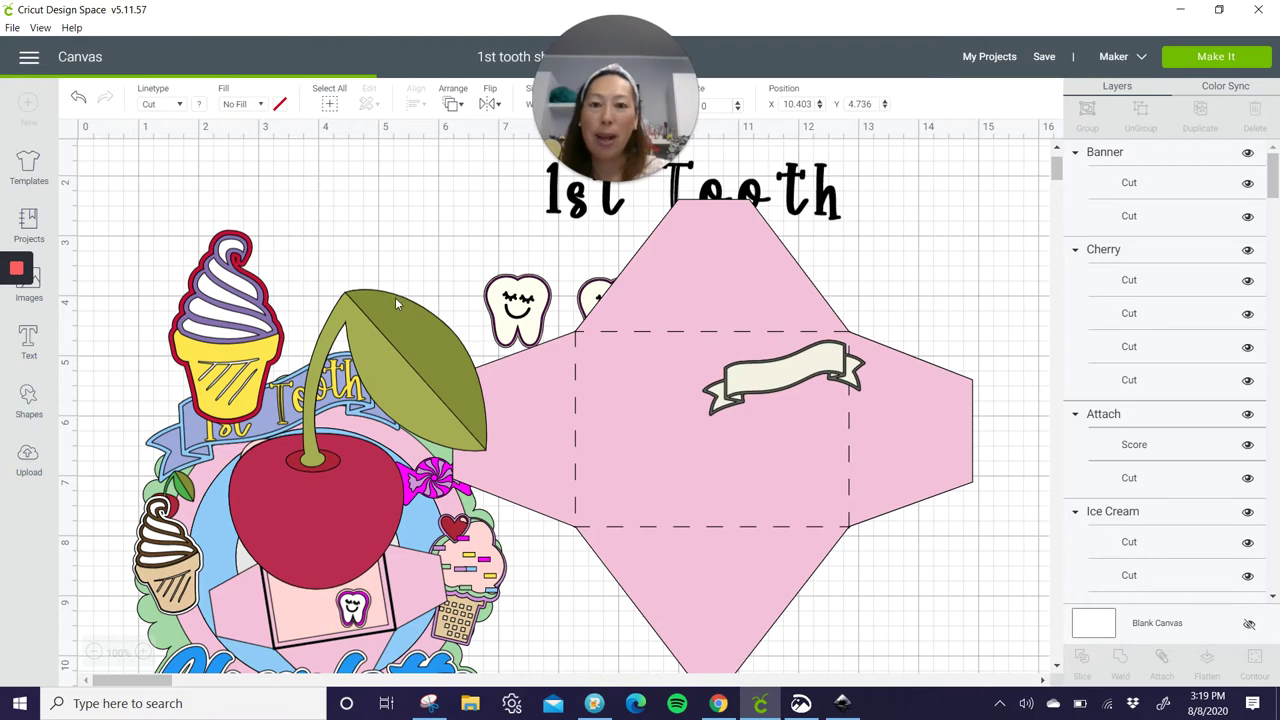
left_click(510, 313)
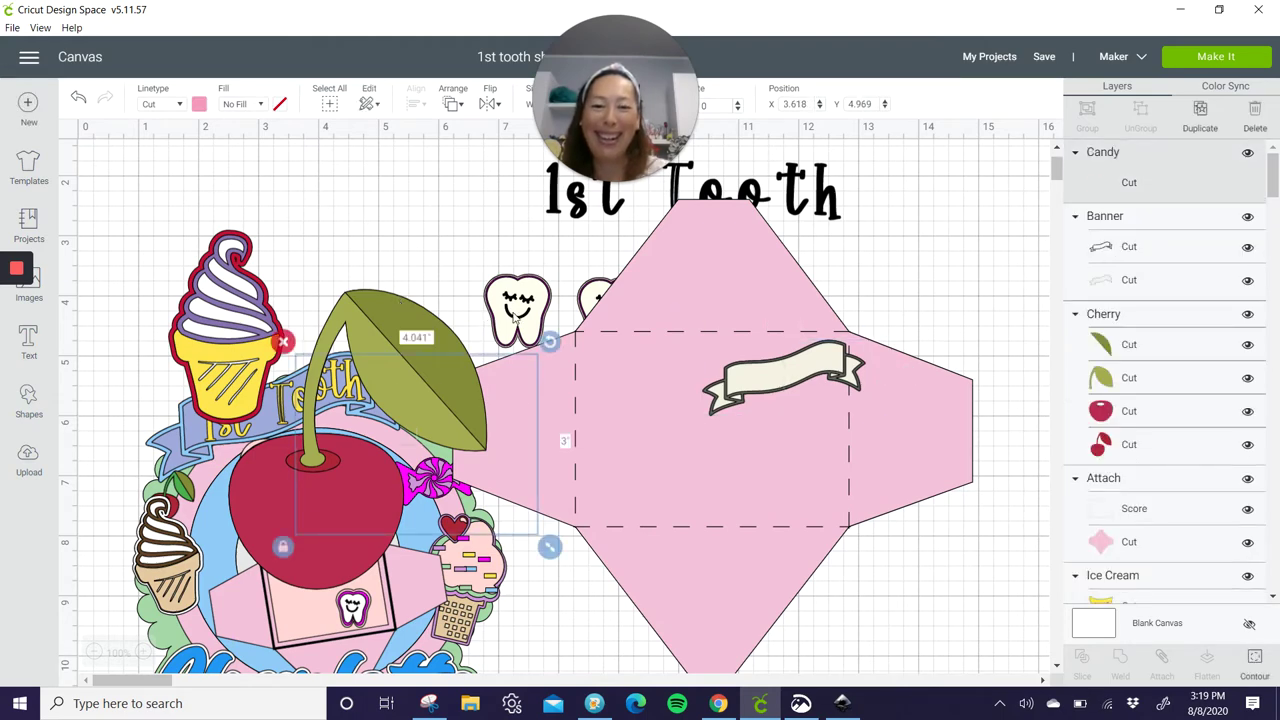
left_click_drag(435, 446, 574, 440)
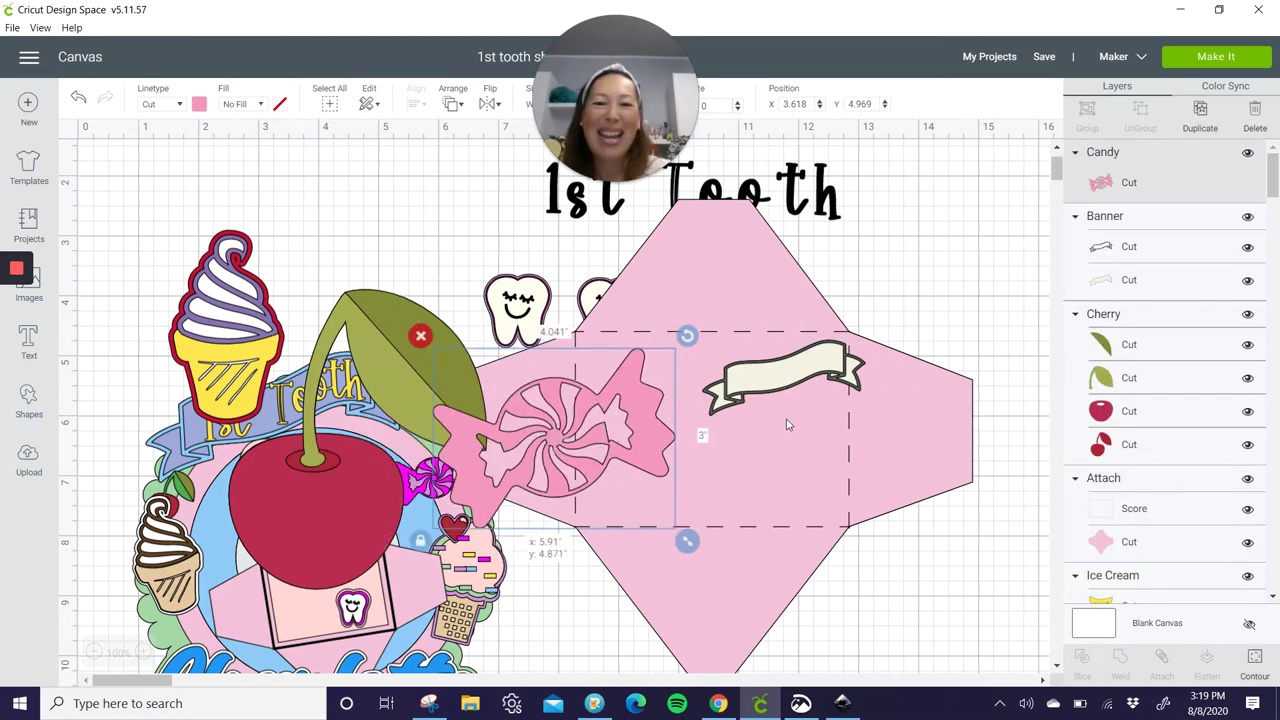
left_click_drag(787, 425, 706, 449)
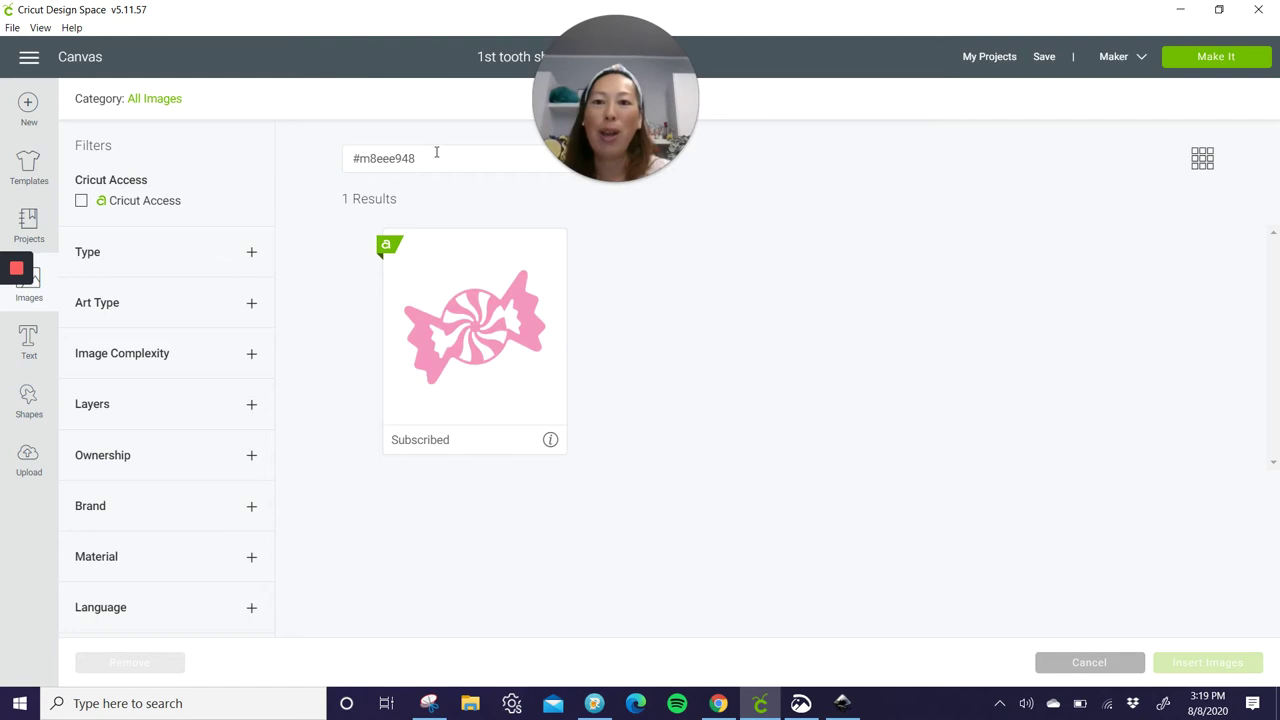
Step: Find image #ma8241e4 in the image library and insert the chocolate ice cream cone with the heart
left_click(436, 152)
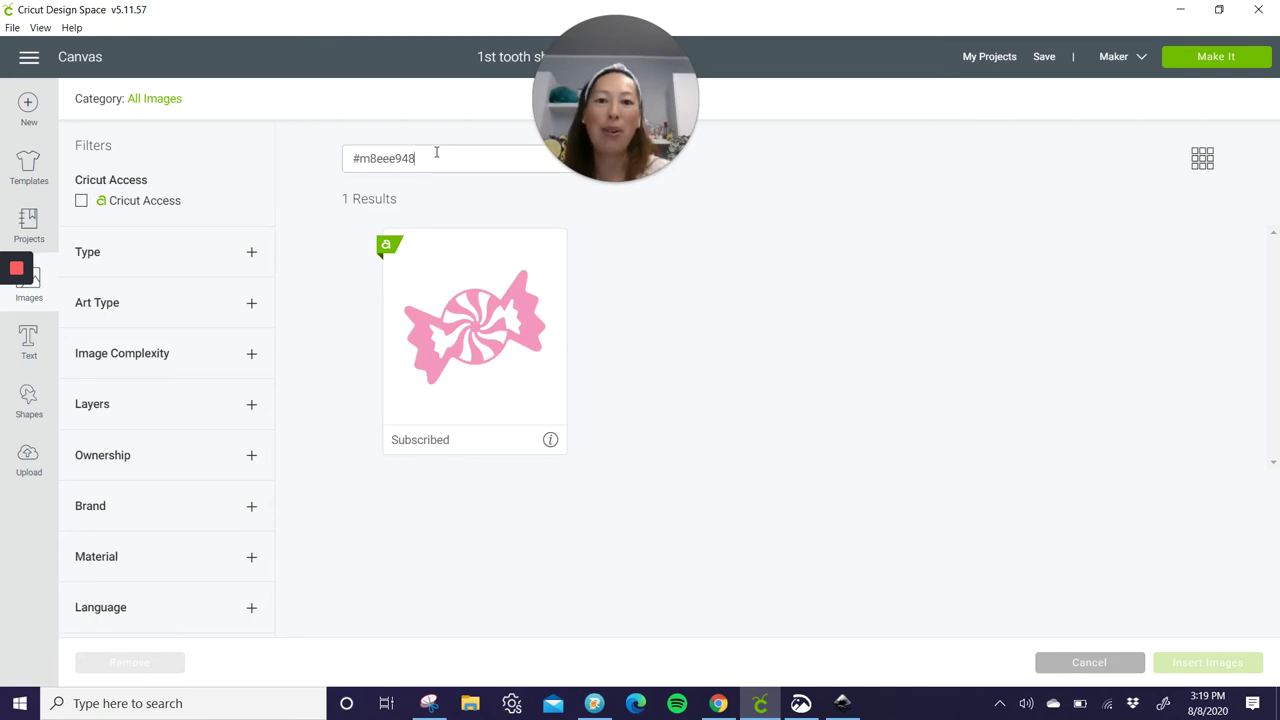
key("BackSpace")
key("BackSpace")
key("BackSpace")
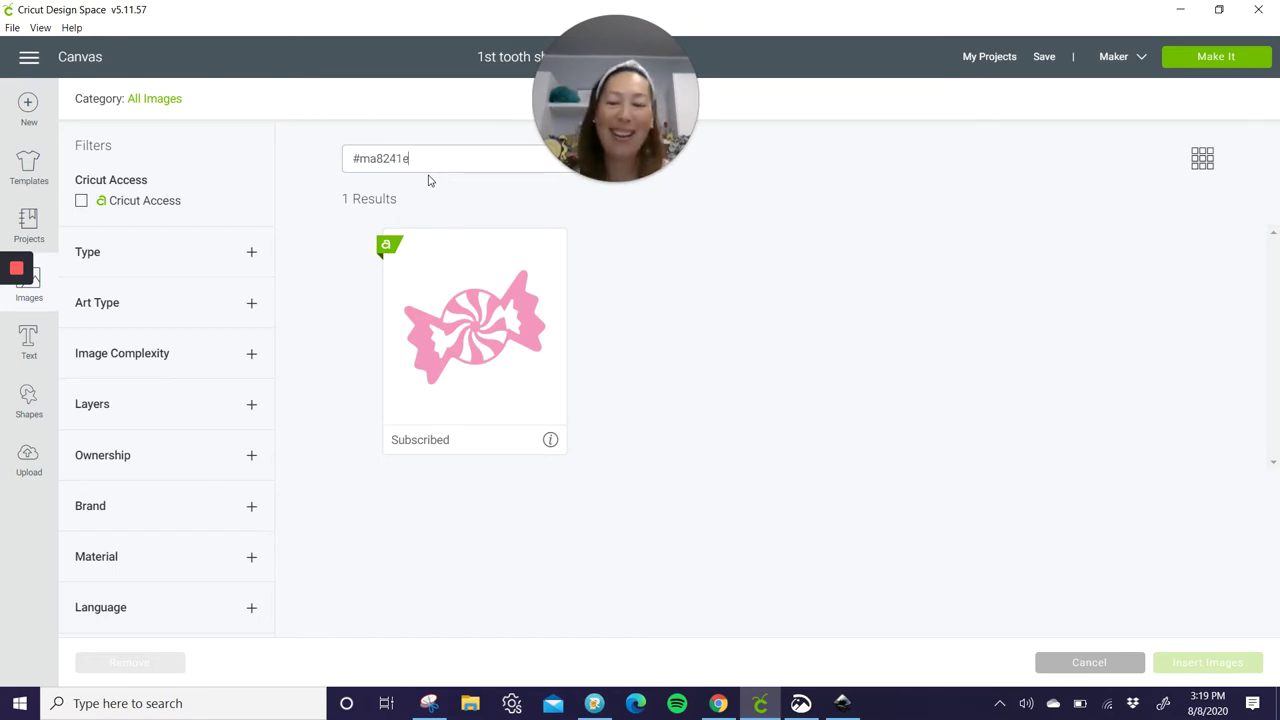
key("Return")
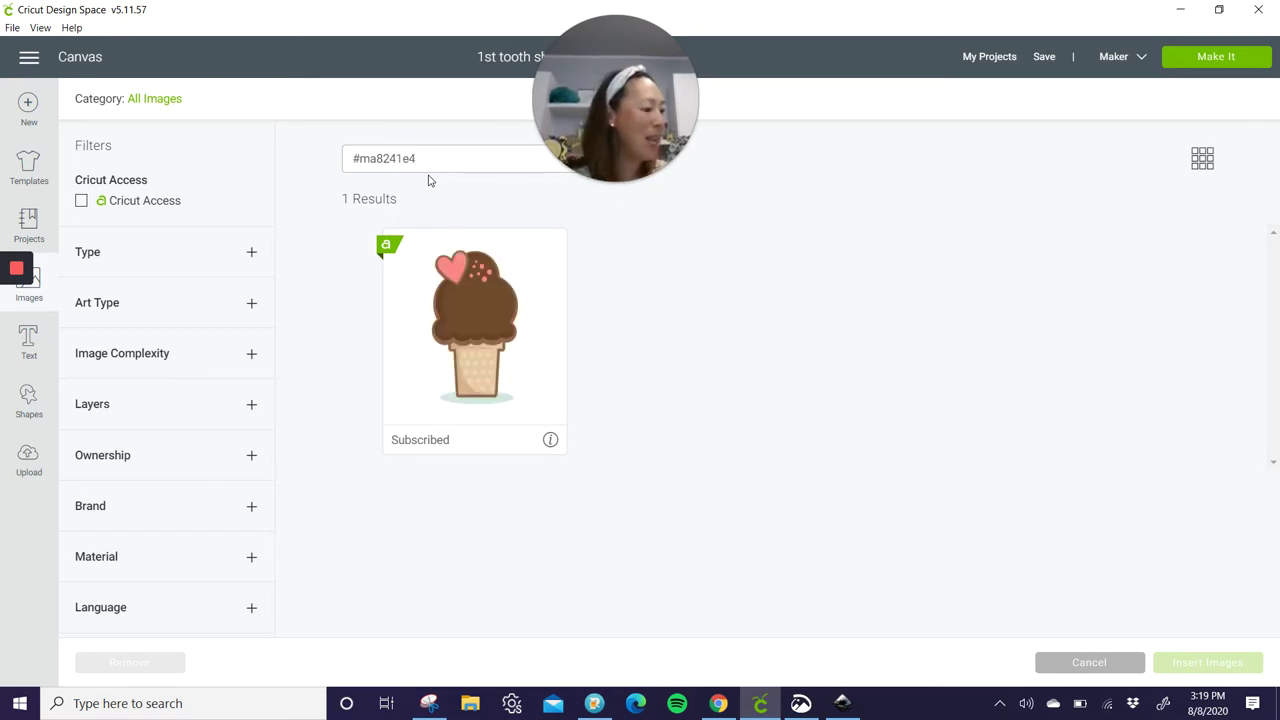
left_click(452, 345)
left_click(1240, 665)
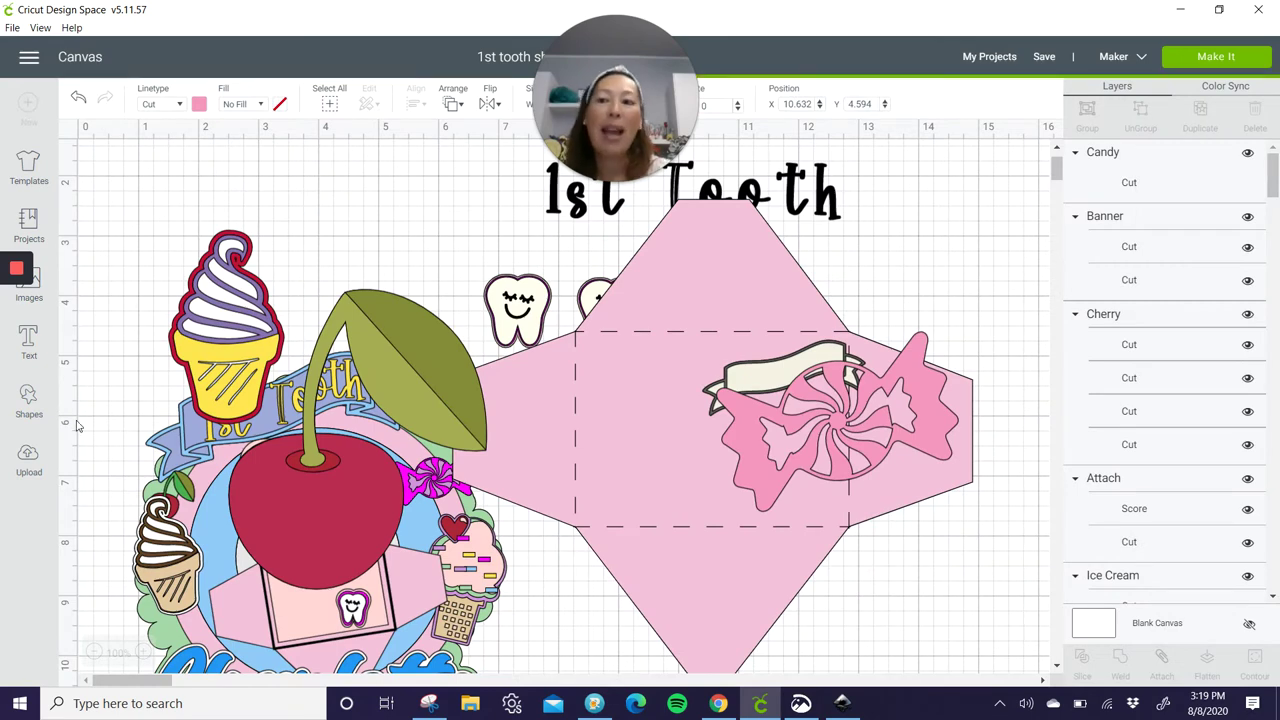
Step: Find image #m4178a in the image library and insert the layered doily
left_click(52, 292)
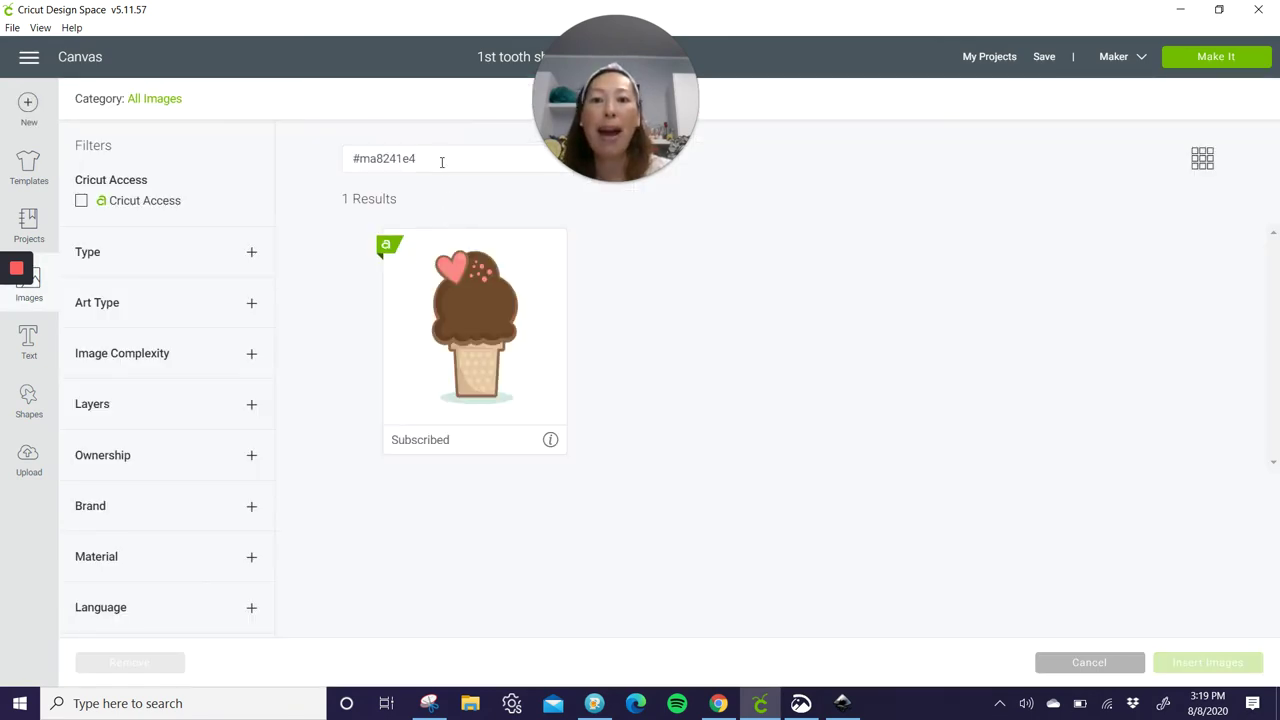
left_click(441, 162)
key("BackSpace")
key("BackSpace")
key("BackSpace")
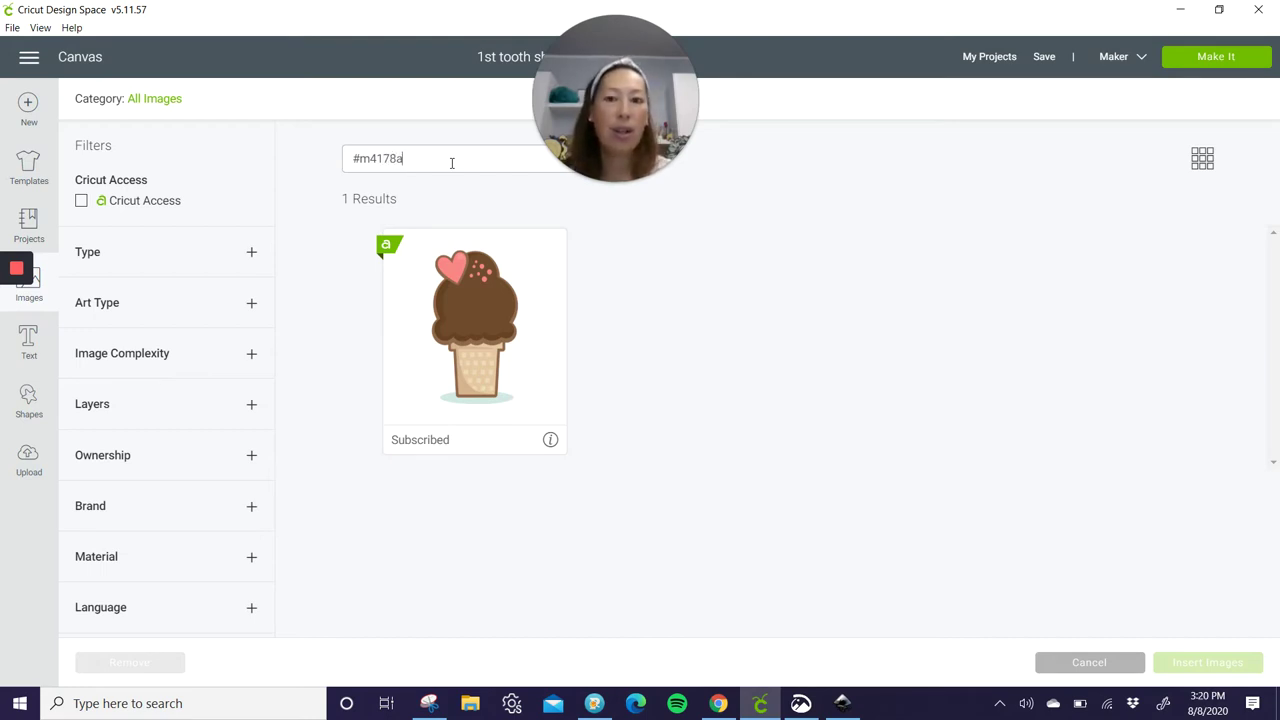
key("Return")
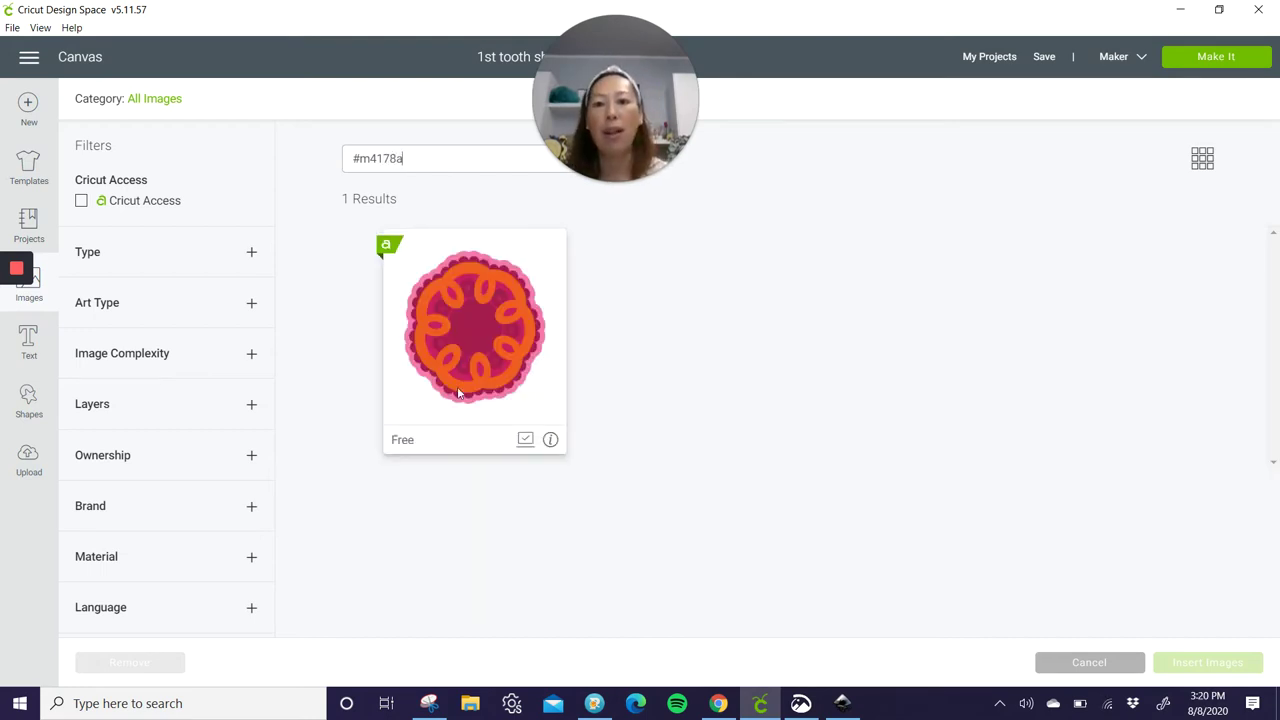
left_click(518, 338)
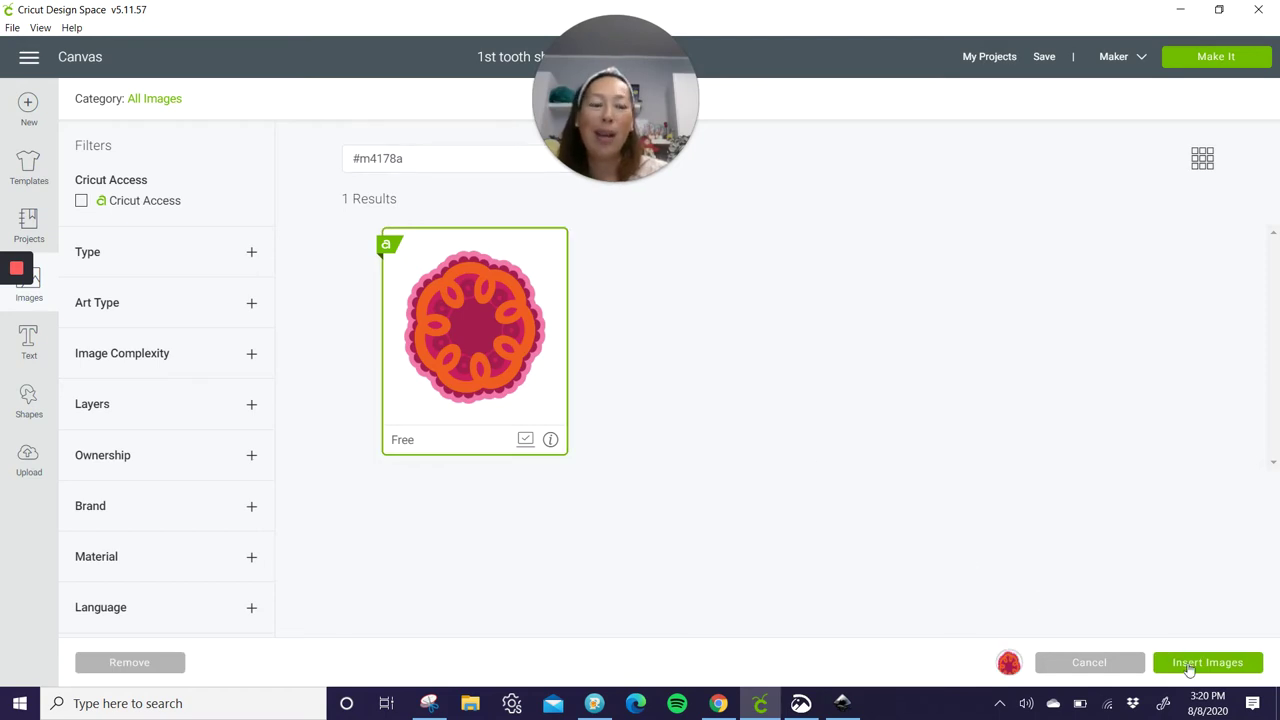
left_click(1188, 664)
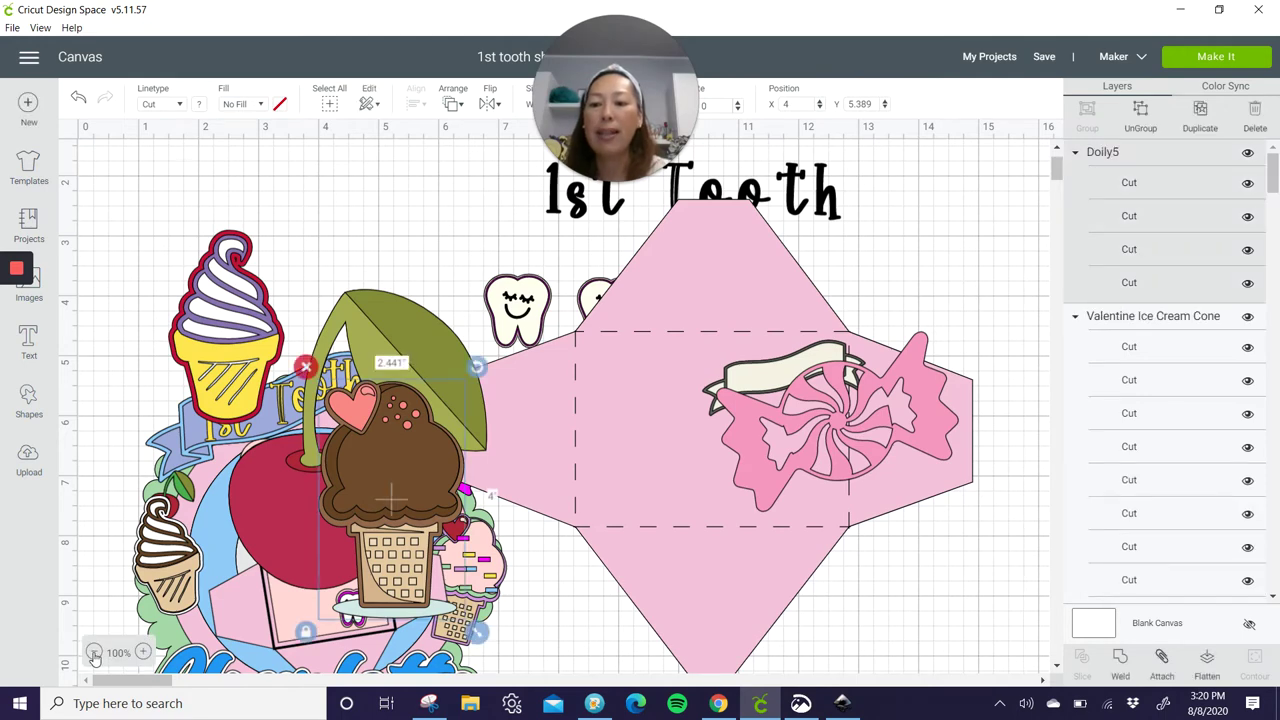
Step: Move the doily away from the finished topper into the empty canvas area below the envelope
left_click(93, 652)
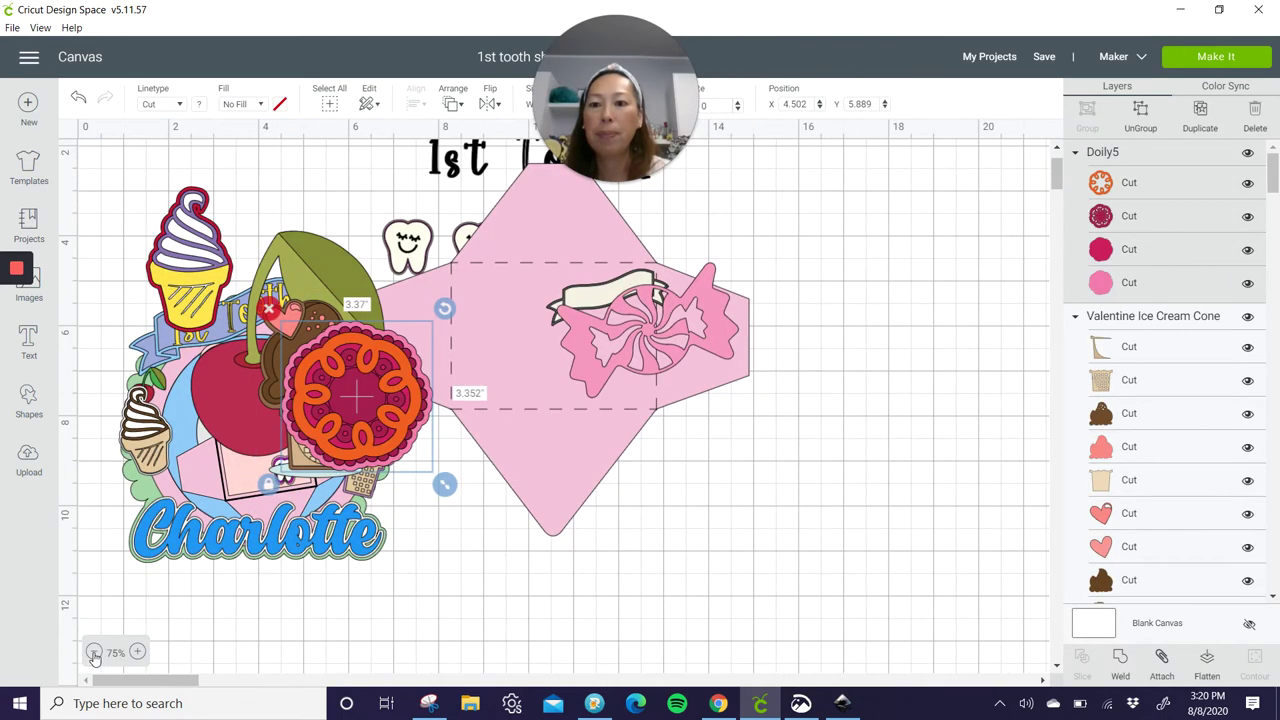
left_click(93, 652)
left_click_drag(238, 236, 414, 383)
left_click_drag(597, 517, 640, 519)
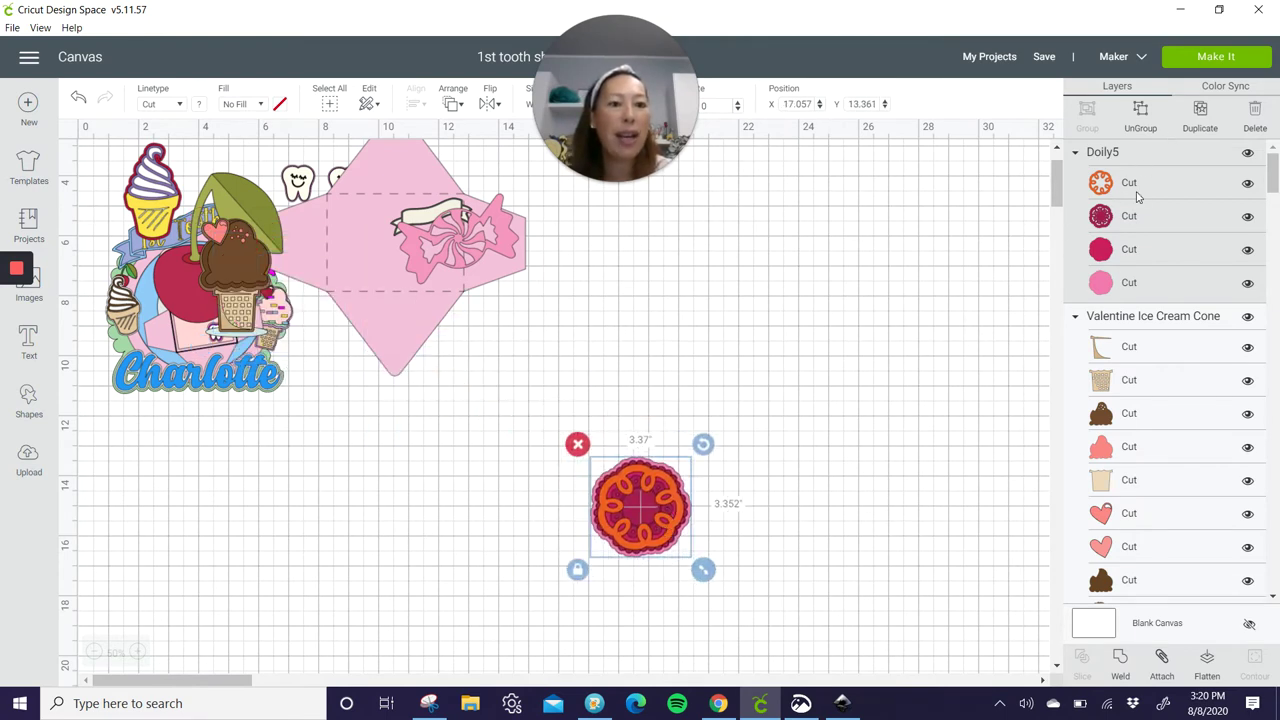
Step: Delete the doily's orange, perforated dark and light pink layers, keeping only the solid crimson scalloped shape
left_click(1138, 190)
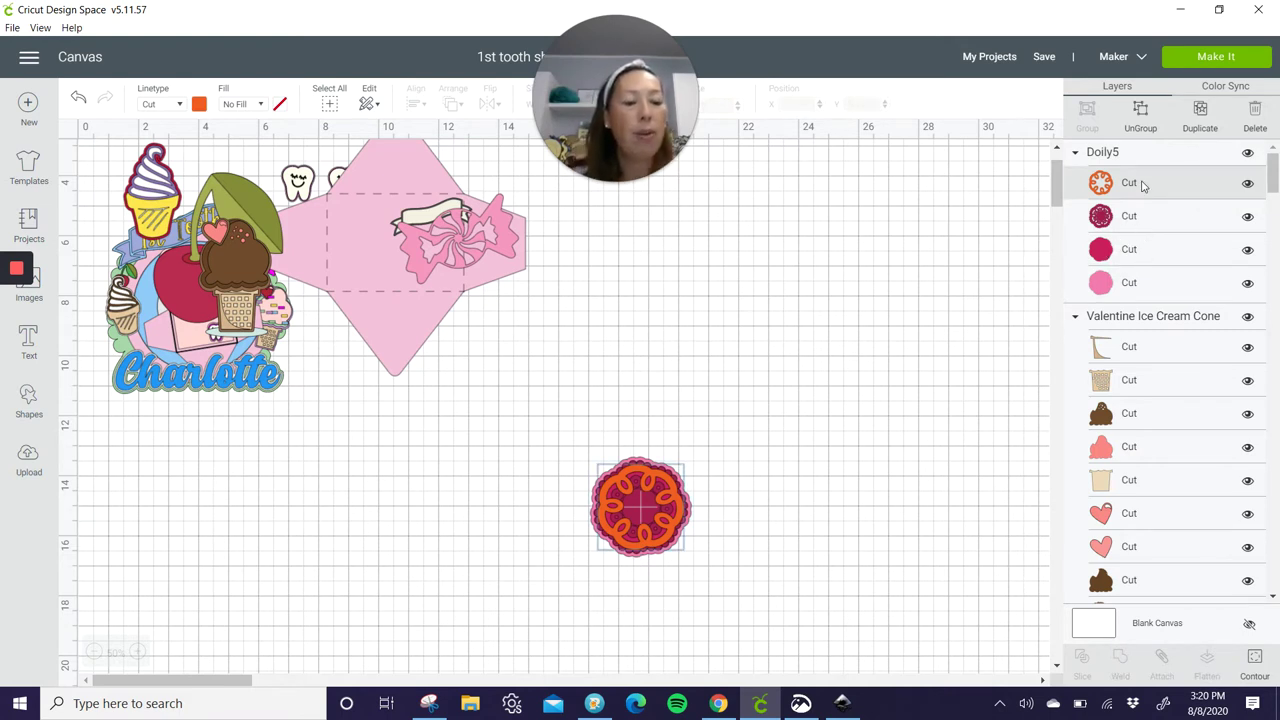
key("Delete")
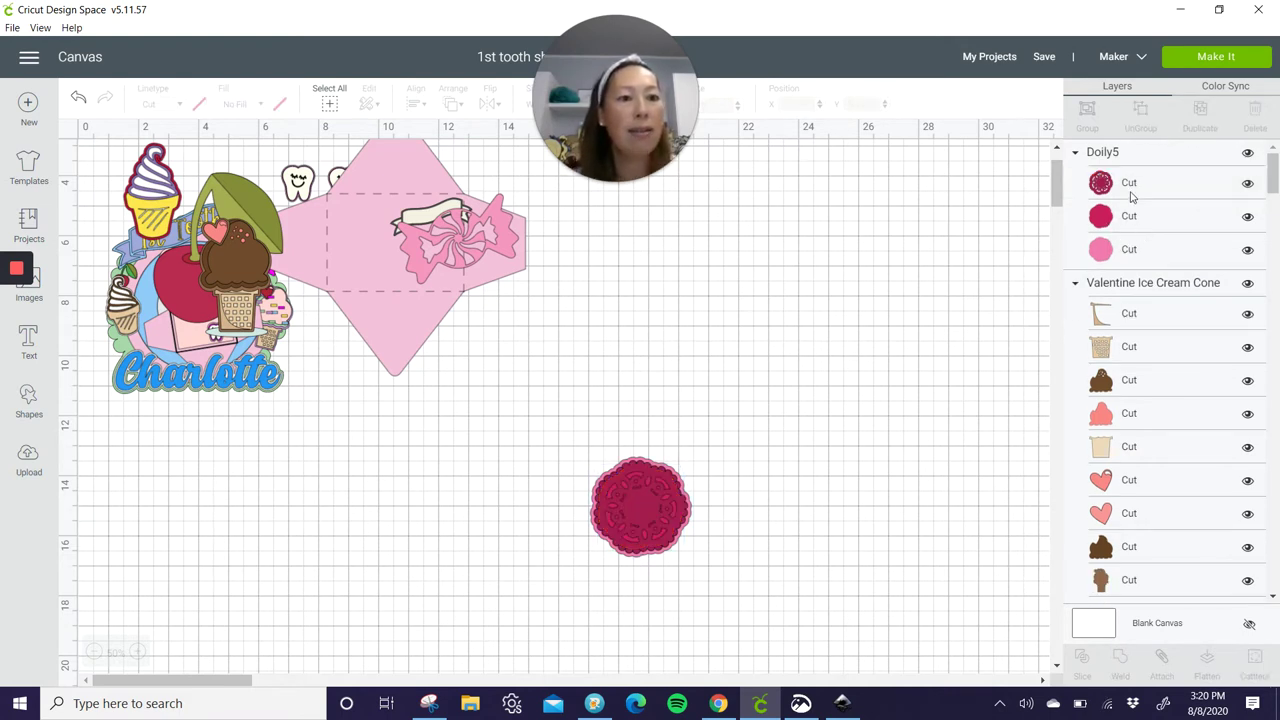
left_click(1131, 188)
key("Delete")
left_click(1138, 221)
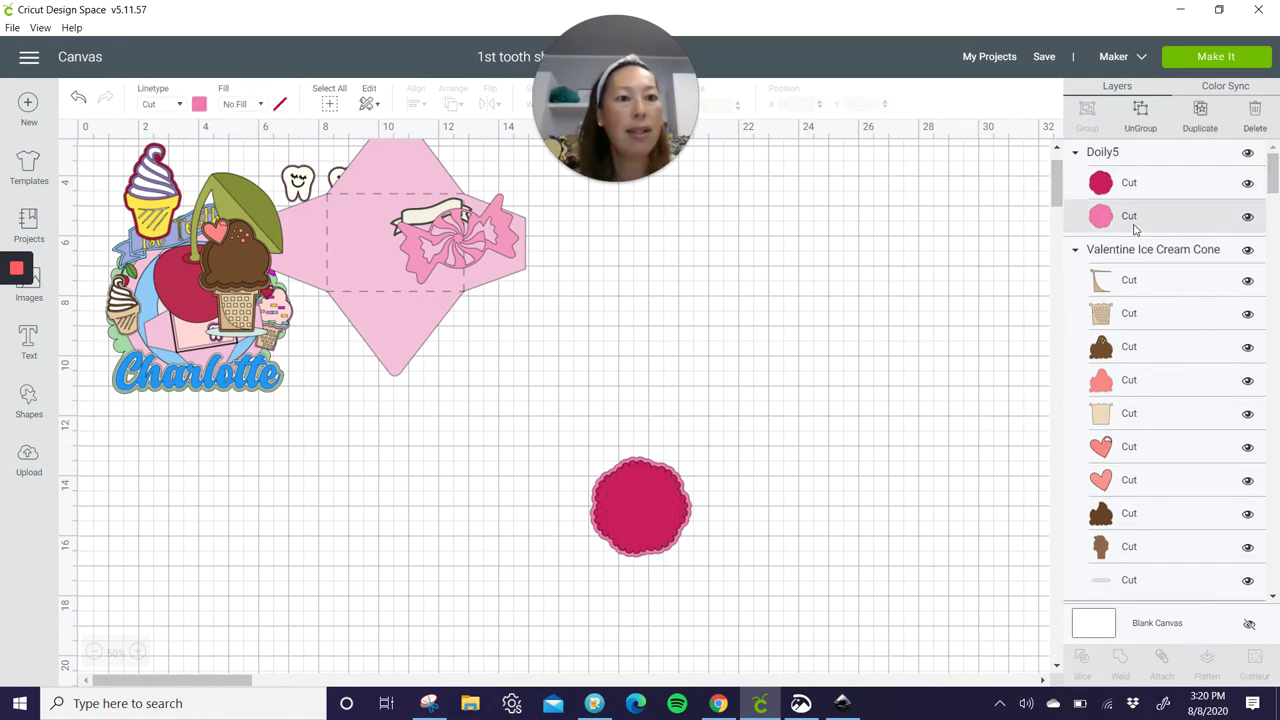
key("Delete")
Step: Move and enlarge the crimson doily to about 6.96 by 6.92 inches, and move the envelope into the empty space beside it
left_click_drag(643, 512, 693, 310)
left_click_drag(750, 365, 864, 479)
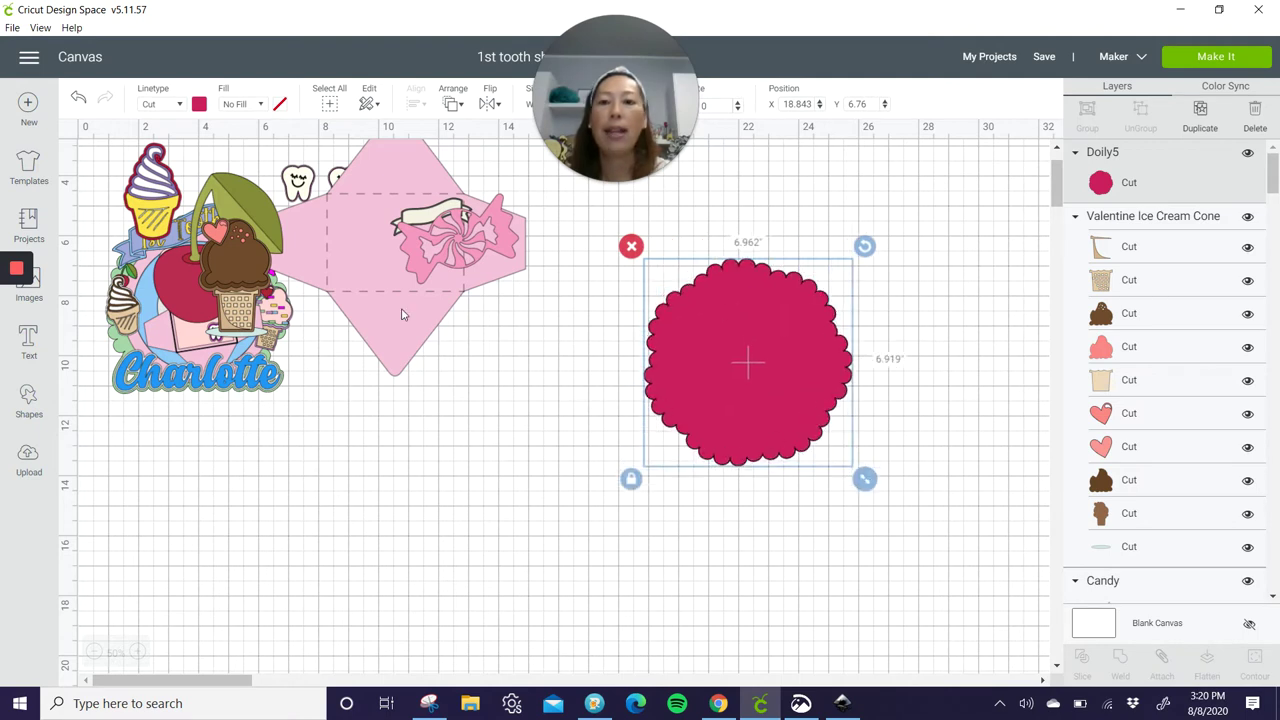
left_click(421, 371)
left_click_drag(421, 371, 540, 589)
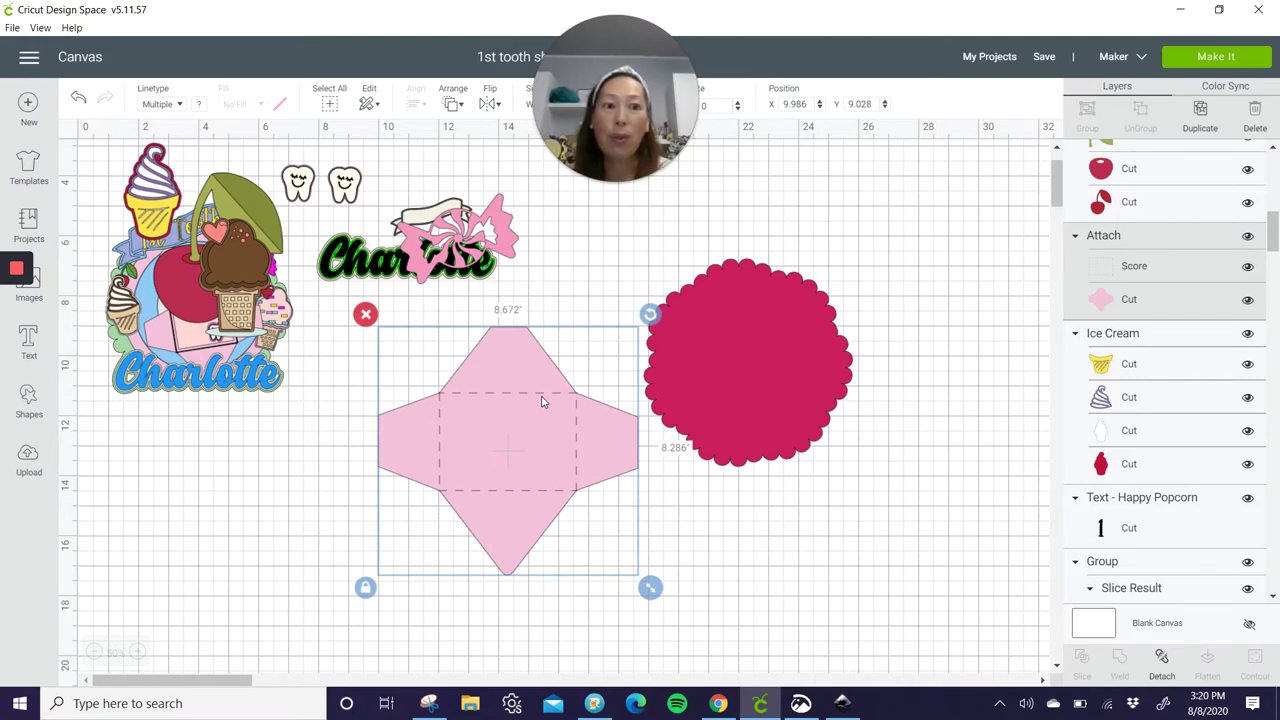
Step: Change the linetype of the envelope's score layer to Deboss and reselect the attached envelope
left_click(1122, 277)
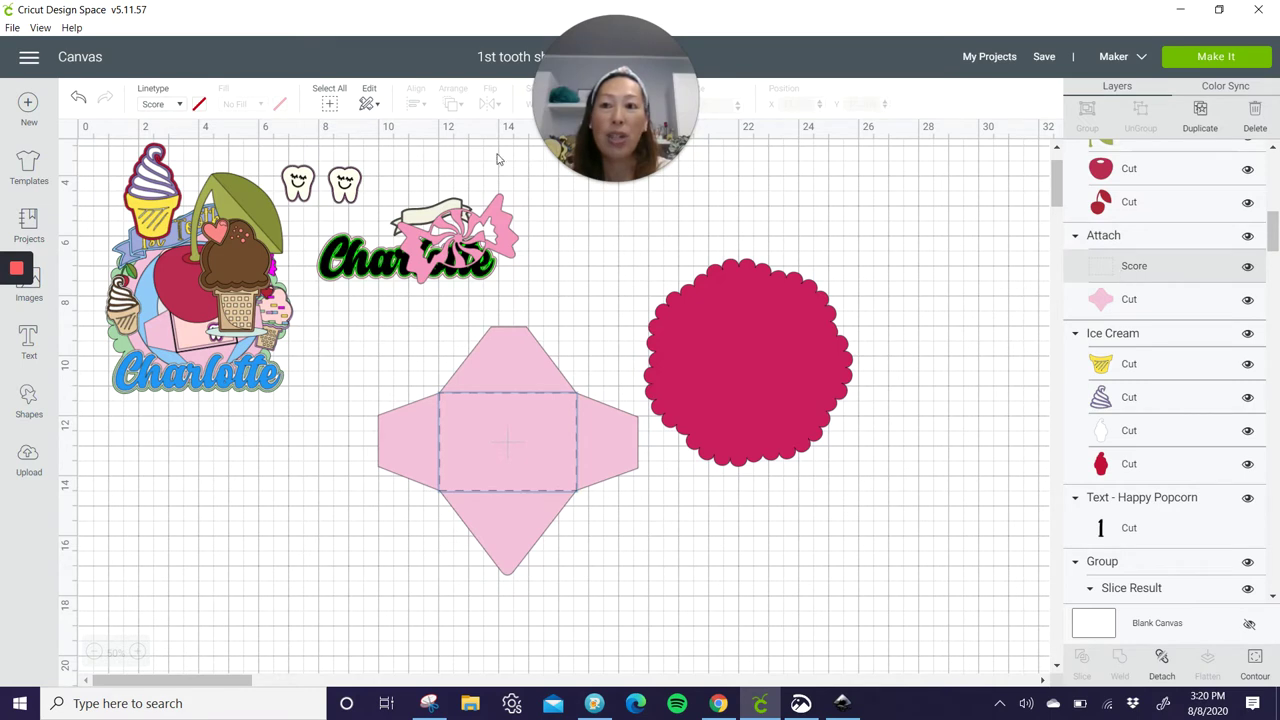
left_click(181, 105)
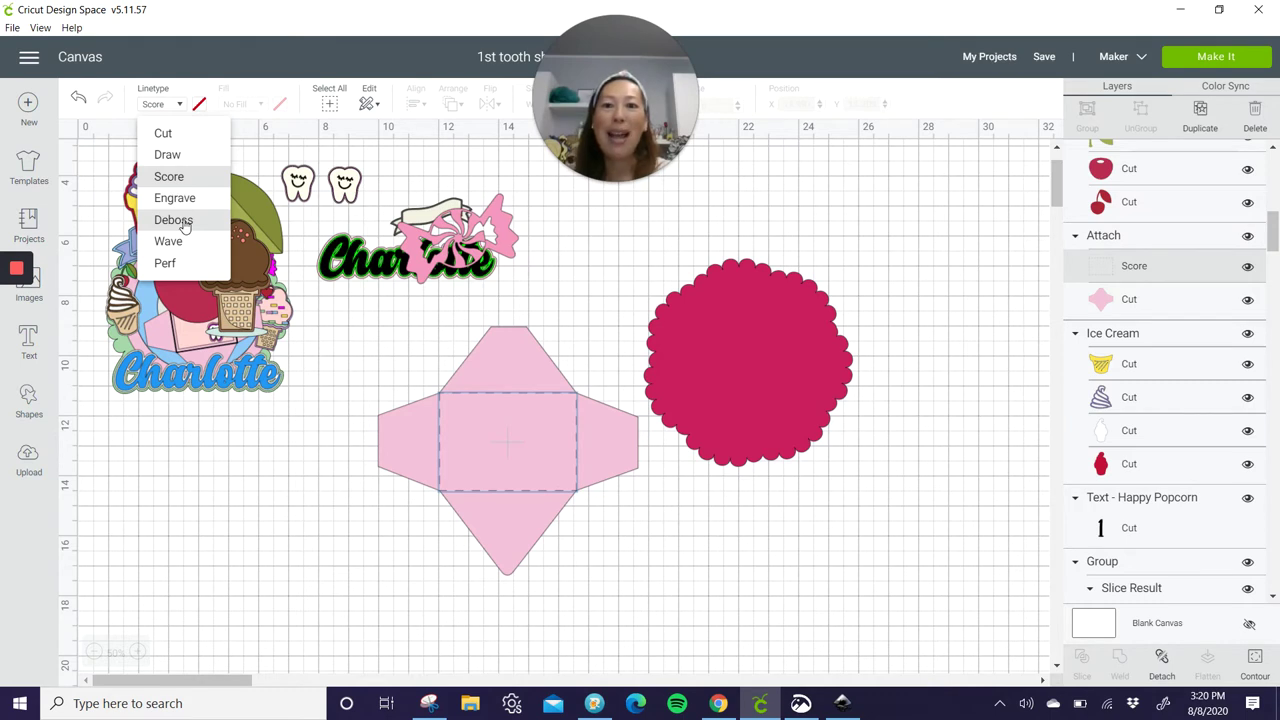
left_click(184, 227)
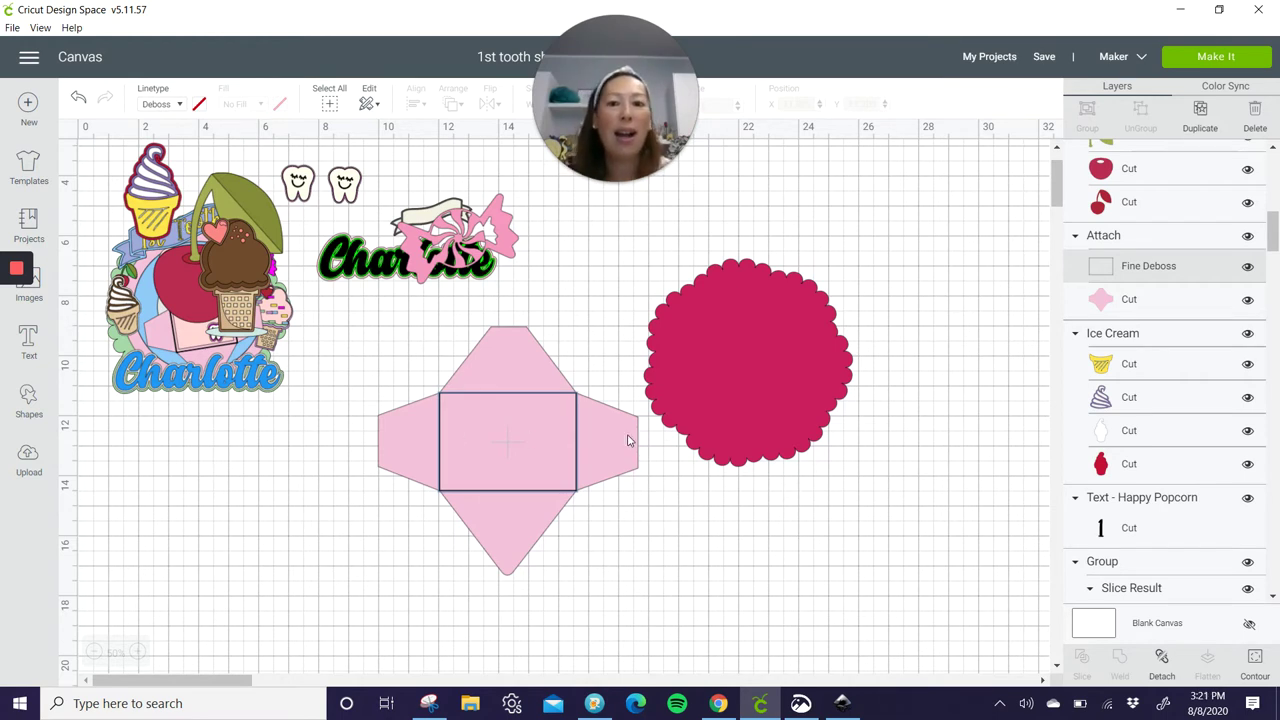
left_click(558, 435)
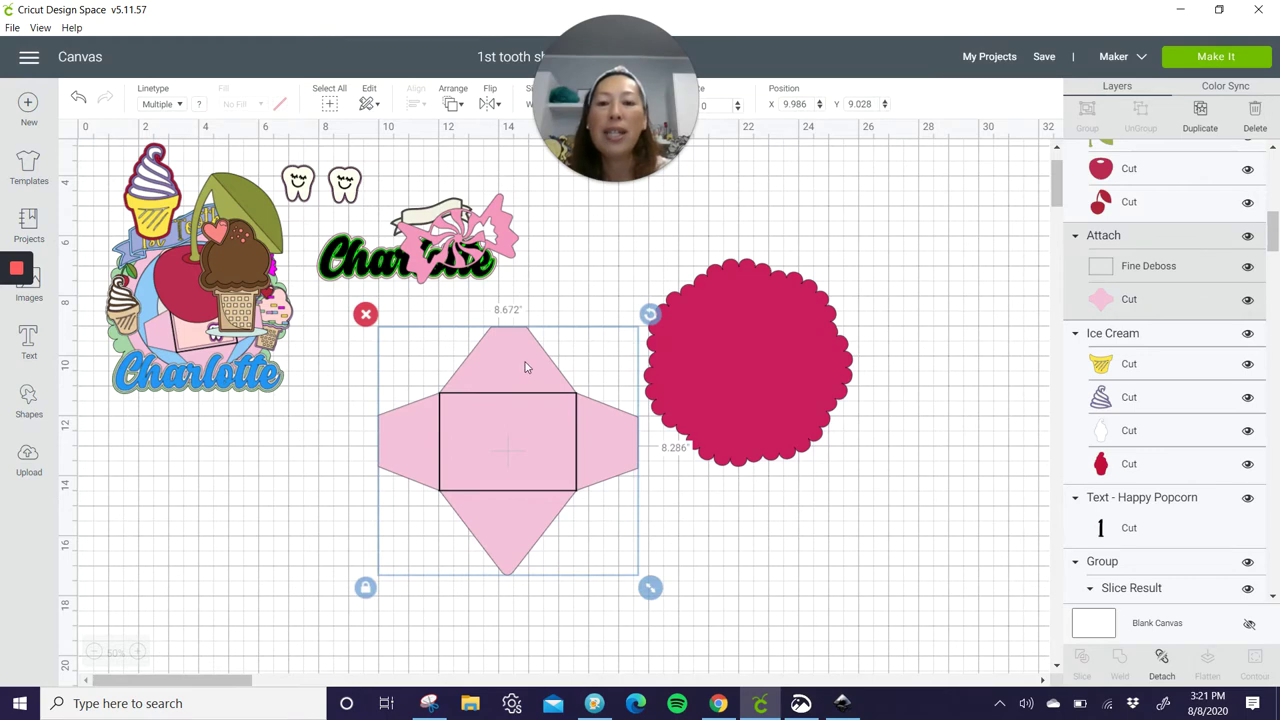